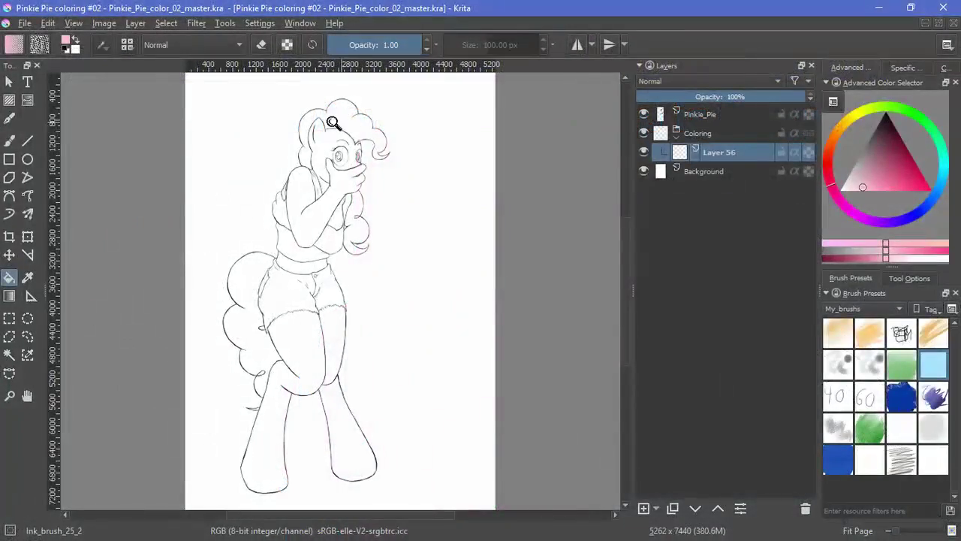
Step: Try to fill the character's face with light pink
{"action": "left_click_drag", "start_coordinate": [332, 121], "coordinate": [342, 83]}
{"action": "left_click_drag", "start_coordinate": [358, 174], "coordinate": [480, 329]}
{"action": "left_click", "coordinate": [365, 267]}
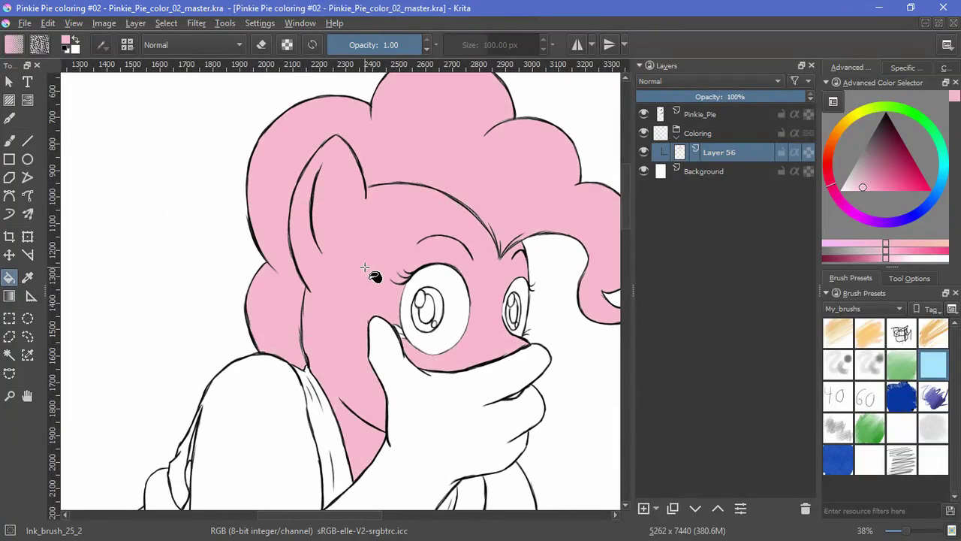
{"action": "key", "text": "ctrl+z"}
Step: Paint light pink across the gap between the ear line and the hairline with the 25 px ink brush
{"action": "key", "text": "b"}
{"action": "mouse_move", "coordinate": [382, 219]}
{"action": "left_mouse_down"}
{"action": "mouse_move", "coordinate": [385, 426]}
{"action": "mouse_move", "coordinate": [368, 404]}
{"action": "left_mouse_up"}
{"action": "left_click_drag", "start_coordinate": [438, 429], "coordinate": [426, 240]}
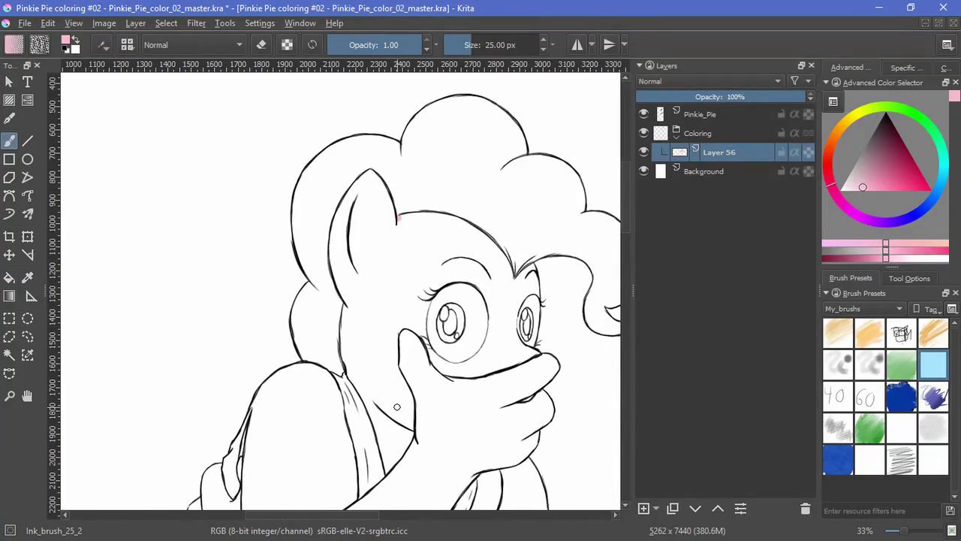
{"action": "key", "text": "slash"}
{"action": "key", "text": "slash"}
{"action": "key", "text": "ctrl+z"}
{"action": "mouse_move", "coordinate": [393, 234]}
{"action": "left_mouse_down"}
{"action": "mouse_move", "coordinate": [425, 168]}
{"action": "mouse_move", "coordinate": [411, 259]}
{"action": "left_mouse_up"}
{"action": "mouse_move", "coordinate": [388, 275]}
{"action": "left_mouse_down"}
{"action": "mouse_move", "coordinate": [428, 256]}
{"action": "mouse_move", "coordinate": [431, 263]}
{"action": "mouse_move", "coordinate": [413, 260]}
{"action": "mouse_move", "coordinate": [412, 278]}
{"action": "mouse_move", "coordinate": [470, 243]}
{"action": "mouse_move", "coordinate": [396, 302]}
{"action": "left_mouse_up"}
{"action": "key", "text": "ctrl+z"}
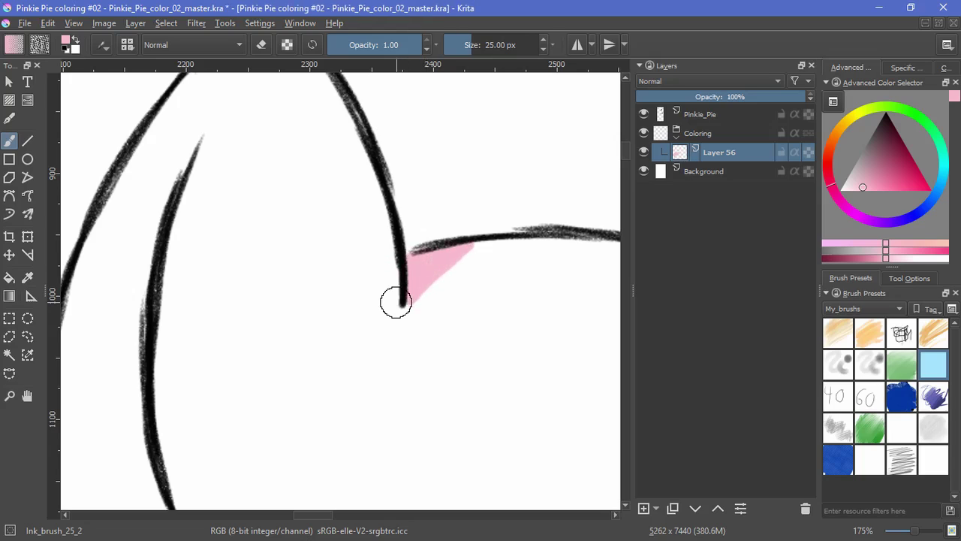
{"action": "left_click_drag", "start_coordinate": [537, 260], "coordinate": [415, 215]}
Step: Fill the face, ear and neck with light pink
{"action": "left_click", "coordinate": [10, 277]}
{"action": "left_click_drag", "start_coordinate": [360, 193], "coordinate": [323, 265]}
{"action": "left_click", "coordinate": [364, 188]}
Step: Paint light pink along the inside of the raised arm's shoulder outline to close its gaps
{"action": "scroll", "coordinate": [273, 285], "scroll_direction": "down", "scroll_amount": 4}
{"action": "scroll", "coordinate": [293, 307], "scroll_direction": "down", "scroll_amount": 3}
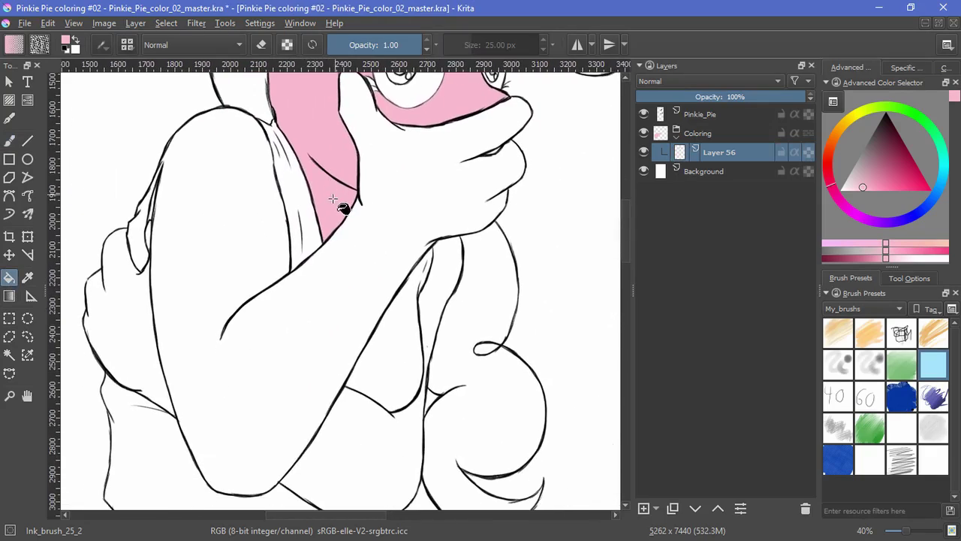
{"action": "key", "text": "b"}
{"action": "scroll", "coordinate": [208, 236], "scroll_direction": "up", "scroll_amount": 5}
{"action": "left_click_drag", "start_coordinate": [208, 236], "coordinate": [220, 213]}
{"action": "mouse_move", "coordinate": [244, 181]}
{"action": "left_mouse_down"}
{"action": "mouse_move", "coordinate": [322, 112]}
{"action": "mouse_move", "coordinate": [198, 307]}
{"action": "mouse_move", "coordinate": [176, 436]}
{"action": "mouse_move", "coordinate": [214, 340]}
{"action": "mouse_move", "coordinate": [198, 393]}
{"action": "mouse_move", "coordinate": [223, 268]}
{"action": "mouse_move", "coordinate": [214, 365]}
{"action": "left_mouse_up"}
{"action": "scroll", "coordinate": [250, 257], "scroll_direction": "down", "scroll_amount": 7}
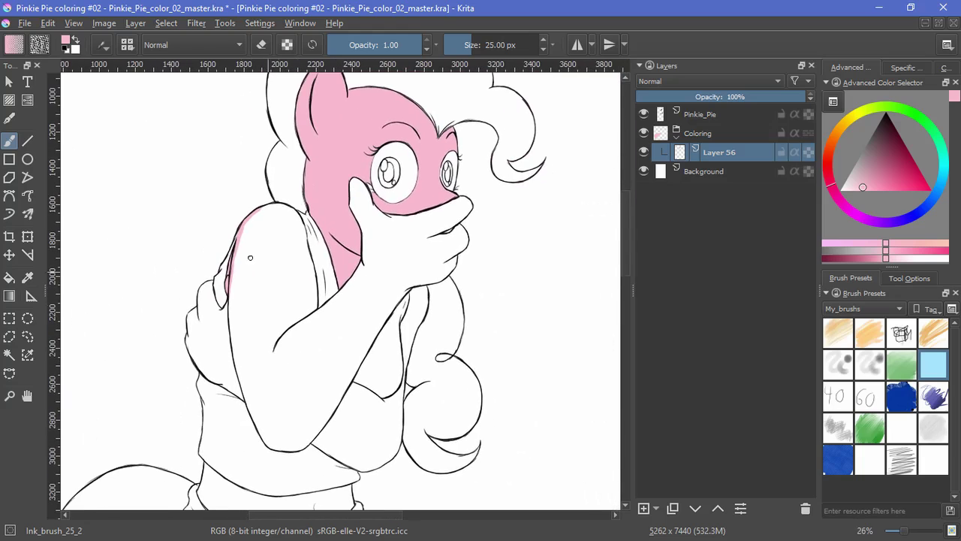
Step: Fill the raised arm, the crossed arm and the hand at the side of the body with light pink
{"action": "left_click", "coordinate": [9, 277]}
{"action": "left_click", "coordinate": [322, 365]}
{"action": "left_click", "coordinate": [419, 335]}
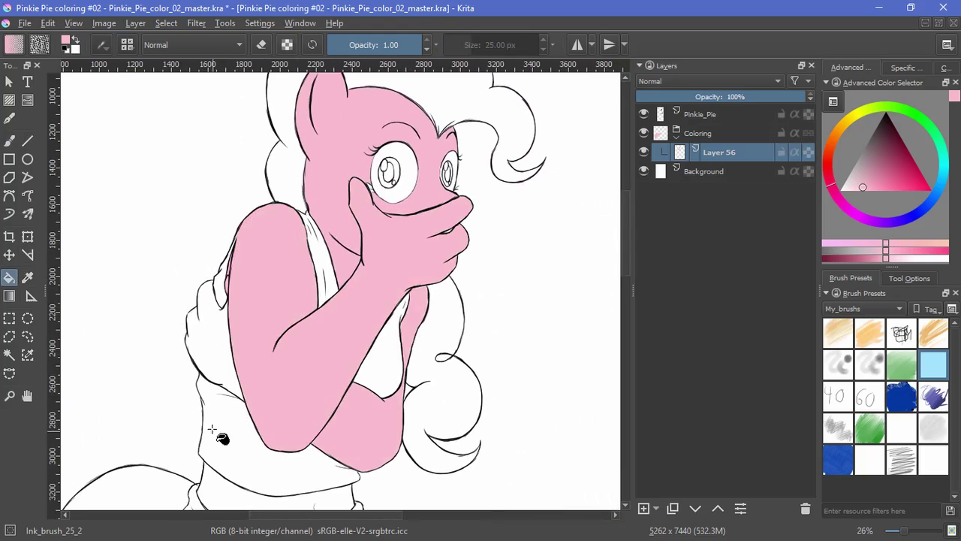
{"action": "left_click", "coordinate": [237, 375]}
Step: Try to fill the front thigh below the shorts with light pink
{"action": "scroll", "coordinate": [248, 344], "scroll_direction": "down", "scroll_amount": 4}
{"action": "scroll", "coordinate": [311, 150], "scroll_direction": "down", "scroll_amount": 5}
{"action": "left_click", "coordinate": [326, 226]}
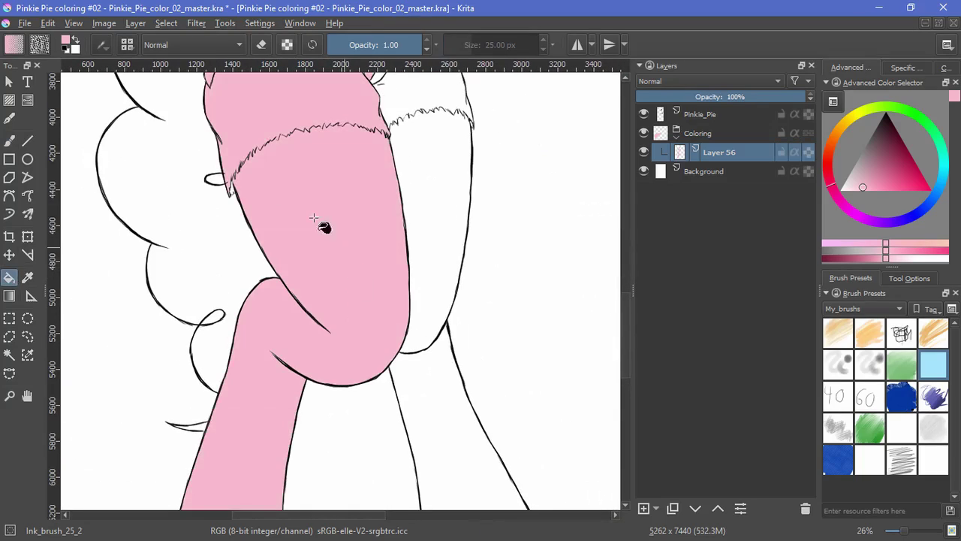
{"action": "key", "text": "ctrl+z"}
Step: Paint a light pink band under the outer end of the front thigh's frayed shorts hem, erasing spills
{"action": "key", "text": "b"}
{"action": "scroll", "coordinate": [259, 188], "scroll_direction": "up", "scroll_amount": 9}
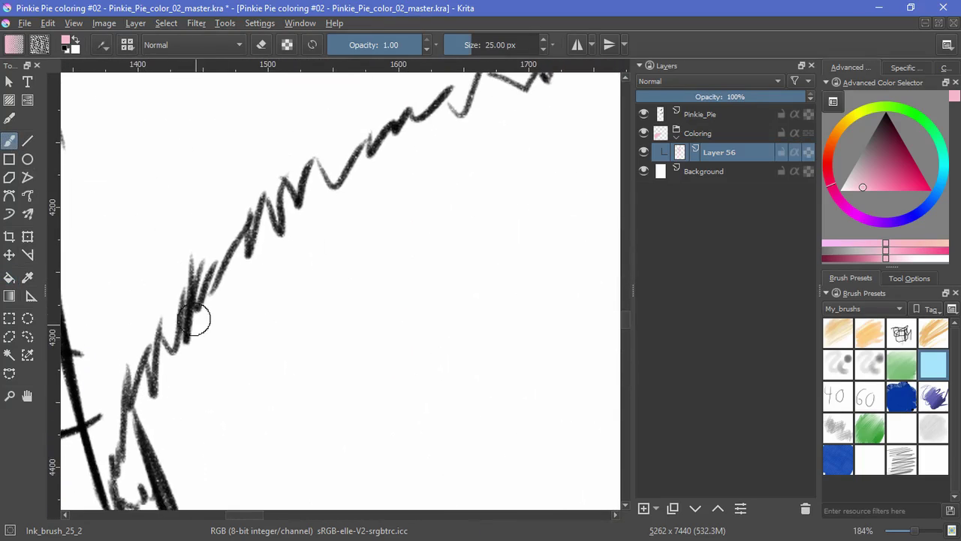
{"action": "mouse_move", "coordinate": [193, 337]}
{"action": "left_mouse_down"}
{"action": "mouse_move", "coordinate": [237, 252]}
{"action": "mouse_move", "coordinate": [146, 427]}
{"action": "mouse_move", "coordinate": [196, 343]}
{"action": "left_mouse_up"}
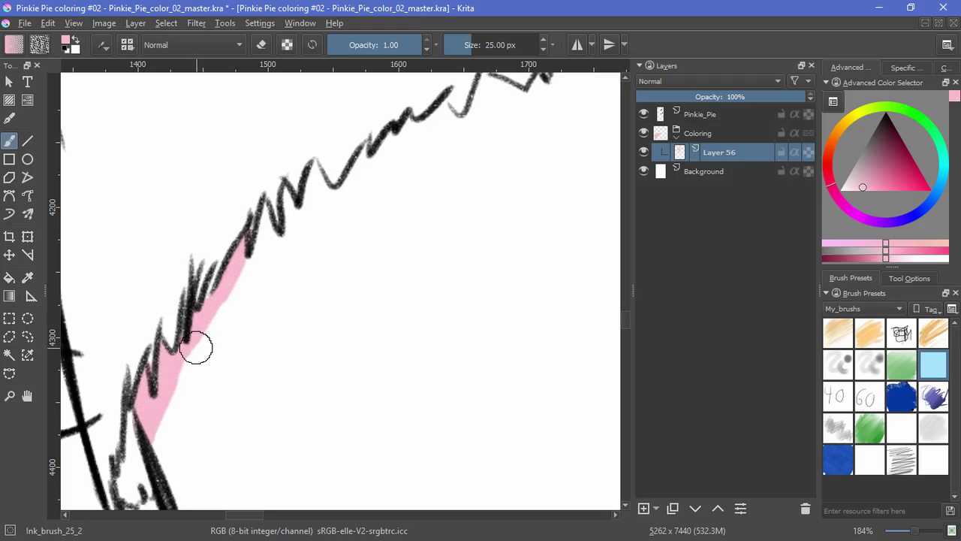
{"action": "key", "text": "e"}
{"action": "left_click_drag", "start_coordinate": [294, 273], "coordinate": [230, 359]}
{"action": "key", "text": "e"}
{"action": "mouse_move", "coordinate": [203, 317]}
{"action": "left_mouse_down"}
{"action": "mouse_move", "coordinate": [194, 334]}
{"action": "mouse_move", "coordinate": [260, 288]}
{"action": "left_mouse_up"}
{"action": "left_click_drag", "start_coordinate": [284, 271], "coordinate": [239, 325]}
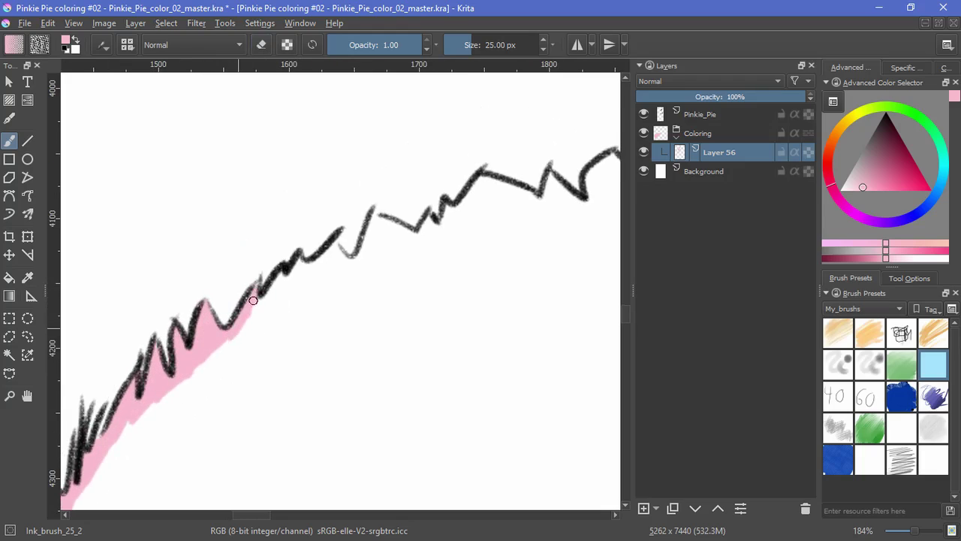
Step: Extend the light pink band beneath the jagged hem line across the middle of the front thigh
{"action": "left_click_drag", "start_coordinate": [330, 254], "coordinate": [230, 346]}
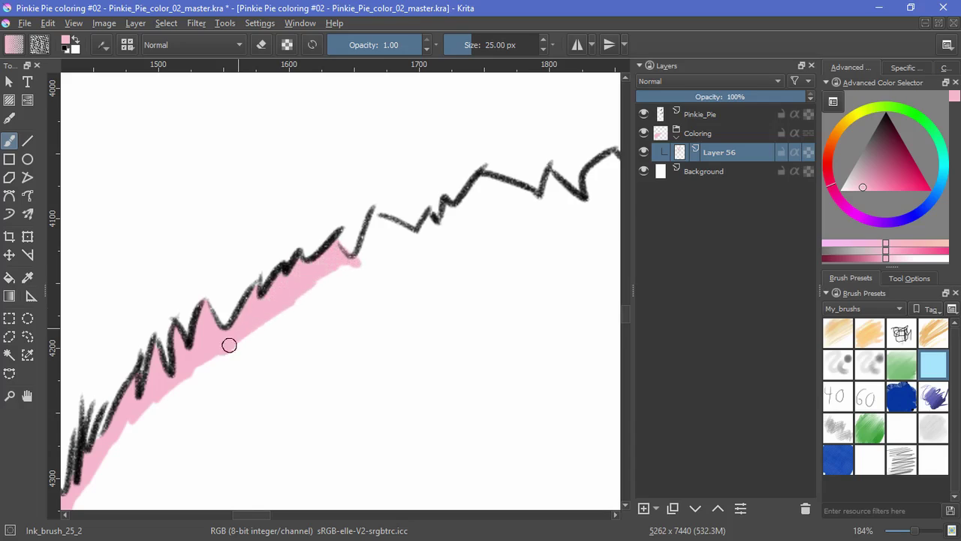
{"action": "left_click_drag", "start_coordinate": [362, 257], "coordinate": [256, 319]}
{"action": "left_click_drag", "start_coordinate": [256, 320], "coordinate": [378, 244]}
{"action": "left_click_drag", "start_coordinate": [423, 266], "coordinate": [314, 308]}
{"action": "left_click_drag", "start_coordinate": [466, 286], "coordinate": [472, 259]}
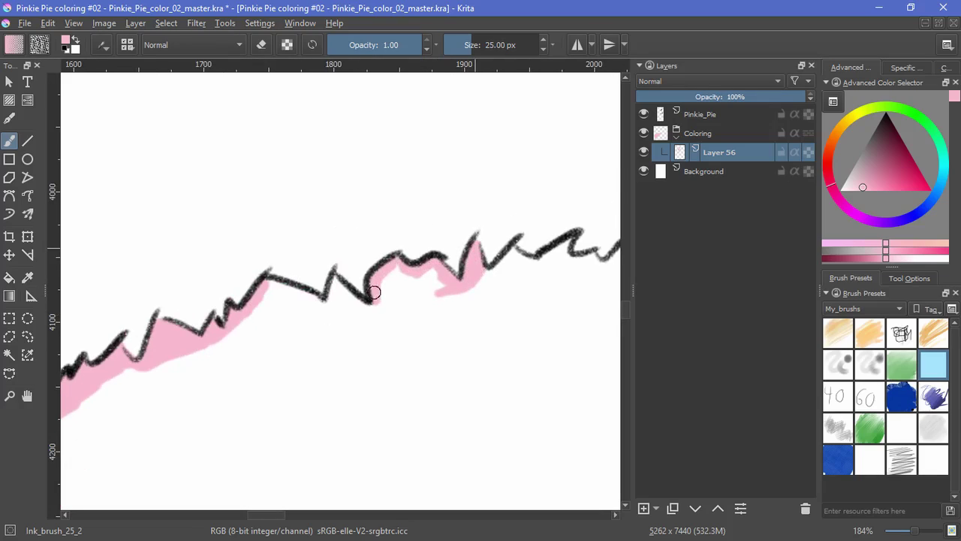
{"action": "mouse_move", "coordinate": [374, 292]}
{"action": "left_mouse_down"}
{"action": "mouse_move", "coordinate": [399, 279]}
{"action": "mouse_move", "coordinate": [397, 298]}
{"action": "mouse_move", "coordinate": [266, 300]}
{"action": "left_mouse_up"}
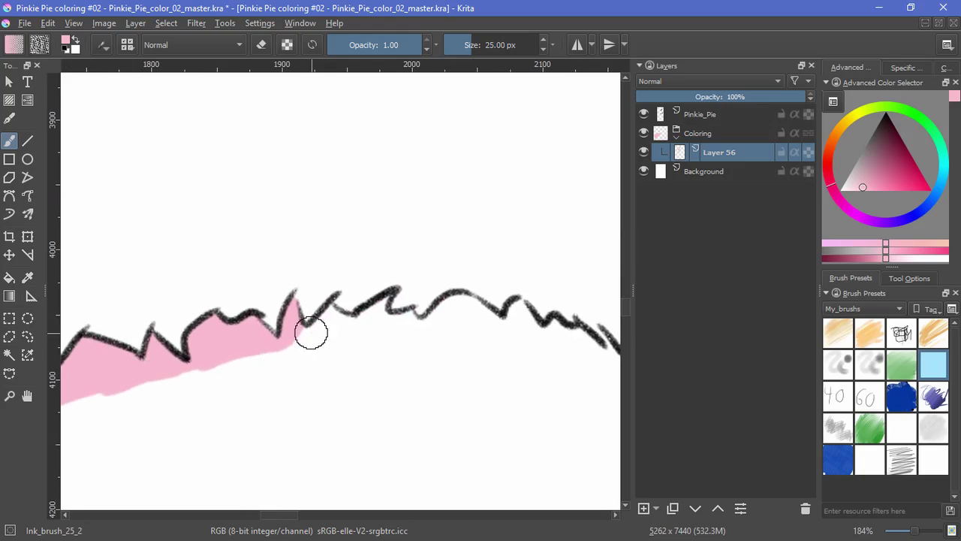
Step: Continue the light pink band under the frayed hem to the inner end of the front thigh
{"action": "mouse_move", "coordinate": [331, 309]}
{"action": "left_mouse_down"}
{"action": "mouse_move", "coordinate": [388, 301]}
{"action": "mouse_move", "coordinate": [337, 335]}
{"action": "left_mouse_up"}
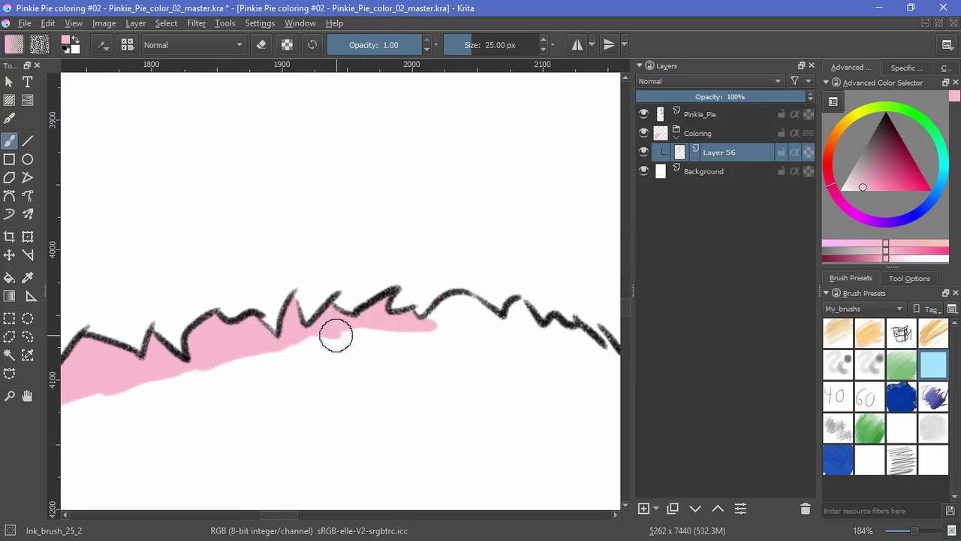
{"action": "left_click_drag", "start_coordinate": [436, 323], "coordinate": [327, 328]}
{"action": "mouse_move", "coordinate": [327, 324]}
{"action": "left_mouse_down"}
{"action": "mouse_move", "coordinate": [440, 338]}
{"action": "mouse_move", "coordinate": [598, 388]}
{"action": "mouse_move", "coordinate": [527, 379]}
{"action": "left_mouse_up"}
{"action": "left_click_drag", "start_coordinate": [451, 348], "coordinate": [484, 353]}
{"action": "mouse_move", "coordinate": [566, 379]}
{"action": "left_mouse_down"}
{"action": "mouse_move", "coordinate": [394, 361]}
{"action": "mouse_move", "coordinate": [441, 366]}
{"action": "left_mouse_up"}
{"action": "mouse_move", "coordinate": [488, 328]}
{"action": "left_mouse_down"}
{"action": "mouse_move", "coordinate": [352, 373]}
{"action": "mouse_move", "coordinate": [370, 347]}
{"action": "mouse_move", "coordinate": [395, 332]}
{"action": "mouse_move", "coordinate": [380, 350]}
{"action": "mouse_move", "coordinate": [414, 326]}
{"action": "mouse_move", "coordinate": [424, 298]}
{"action": "mouse_move", "coordinate": [449, 321]}
{"action": "mouse_move", "coordinate": [418, 370]}
{"action": "left_mouse_up"}
Step: Paint a light pink band under the other thigh's frayed hem up to its outer outline, cleaning up spills
{"action": "key", "text": "e"}
{"action": "key", "text": "e"}
{"action": "mouse_move", "coordinate": [419, 368]}
{"action": "left_mouse_down"}
{"action": "mouse_move", "coordinate": [431, 331]}
{"action": "mouse_move", "coordinate": [431, 371]}
{"action": "mouse_move", "coordinate": [413, 365]}
{"action": "mouse_move", "coordinate": [460, 325]}
{"action": "mouse_move", "coordinate": [479, 339]}
{"action": "mouse_move", "coordinate": [461, 365]}
{"action": "mouse_move", "coordinate": [391, 361]}
{"action": "mouse_move", "coordinate": [433, 369]}
{"action": "mouse_move", "coordinate": [523, 360]}
{"action": "mouse_move", "coordinate": [455, 378]}
{"action": "mouse_move", "coordinate": [509, 347]}
{"action": "mouse_move", "coordinate": [568, 397]}
{"action": "mouse_move", "coordinate": [515, 380]}
{"action": "mouse_move", "coordinate": [483, 351]}
{"action": "left_mouse_up"}
{"action": "key", "text": "e"}
{"action": "mouse_move", "coordinate": [338, 299]}
{"action": "left_mouse_down"}
{"action": "mouse_move", "coordinate": [367, 326]}
{"action": "mouse_move", "coordinate": [342, 307]}
{"action": "left_mouse_up"}
{"action": "key", "text": "e"}
{"action": "mouse_move", "coordinate": [343, 312]}
{"action": "left_mouse_down"}
{"action": "mouse_move", "coordinate": [369, 339]}
{"action": "mouse_move", "coordinate": [335, 302]}
{"action": "mouse_move", "coordinate": [446, 356]}
{"action": "mouse_move", "coordinate": [498, 425]}
{"action": "mouse_move", "coordinate": [448, 363]}
{"action": "mouse_move", "coordinate": [386, 352]}
{"action": "mouse_move", "coordinate": [506, 453]}
{"action": "mouse_move", "coordinate": [446, 378]}
{"action": "mouse_move", "coordinate": [279, 324]}
{"action": "mouse_move", "coordinate": [134, 377]}
{"action": "mouse_move", "coordinate": [391, 362]}
{"action": "mouse_move", "coordinate": [449, 402]}
{"action": "left_mouse_up"}
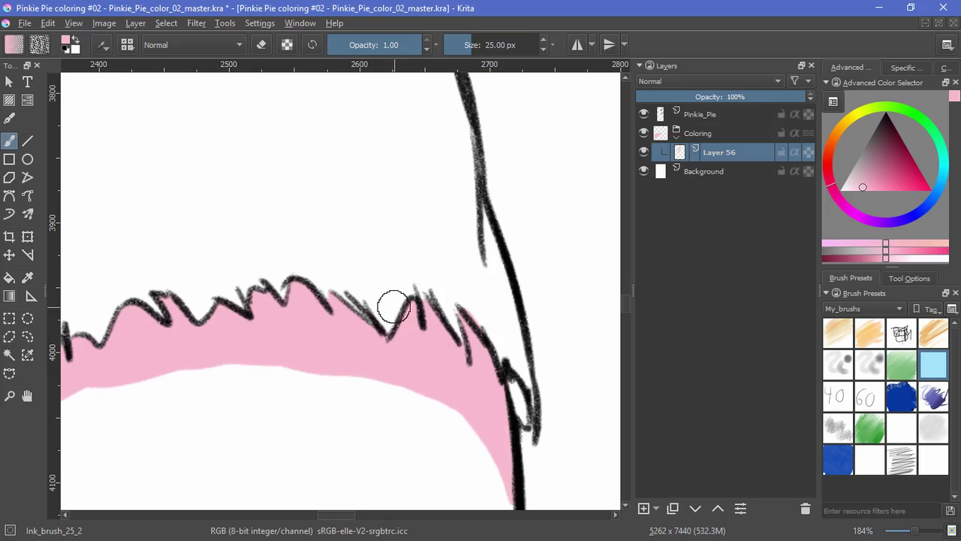
Step: Fill both thighs and both lower legs with light pink
{"action": "scroll", "coordinate": [393, 307], "scroll_direction": "down", "scroll_amount": 3}
{"action": "left_click_drag", "start_coordinate": [336, 383], "coordinate": [511, 238]}
{"action": "scroll", "coordinate": [511, 238], "scroll_direction": "down", "scroll_amount": 2}
{"action": "mouse_move", "coordinate": [485, 387]}
{"action": "left_mouse_down"}
{"action": "mouse_move", "coordinate": [439, 241]}
{"action": "mouse_move", "coordinate": [425, 51]}
{"action": "left_mouse_up"}
{"action": "left_click", "coordinate": [9, 277]}
{"action": "left_click", "coordinate": [259, 242]}
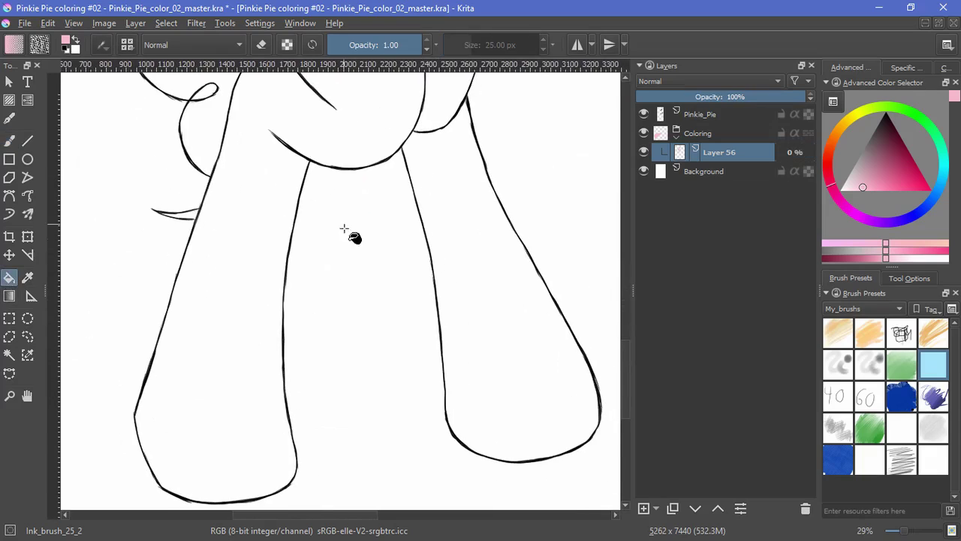
{"action": "left_click", "coordinate": [459, 280]}
{"action": "left_click_drag", "start_coordinate": [398, 226], "coordinate": [305, 509]}
{"action": "left_click", "coordinate": [377, 270]}
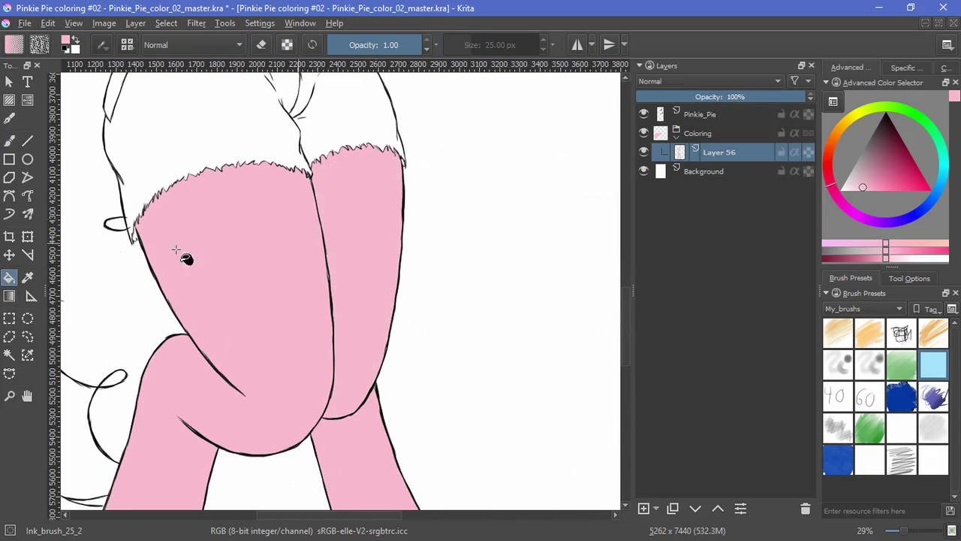
Step: Touch up the light pink around the rear knee's line art with the brush, erasing paint outside the outline
{"action": "left_click", "coordinate": [9, 140]}
{"action": "left_click_drag", "start_coordinate": [384, 428], "coordinate": [441, 240]}
{"action": "scroll", "coordinate": [316, 311], "scroll_direction": "up", "scroll_amount": 3}
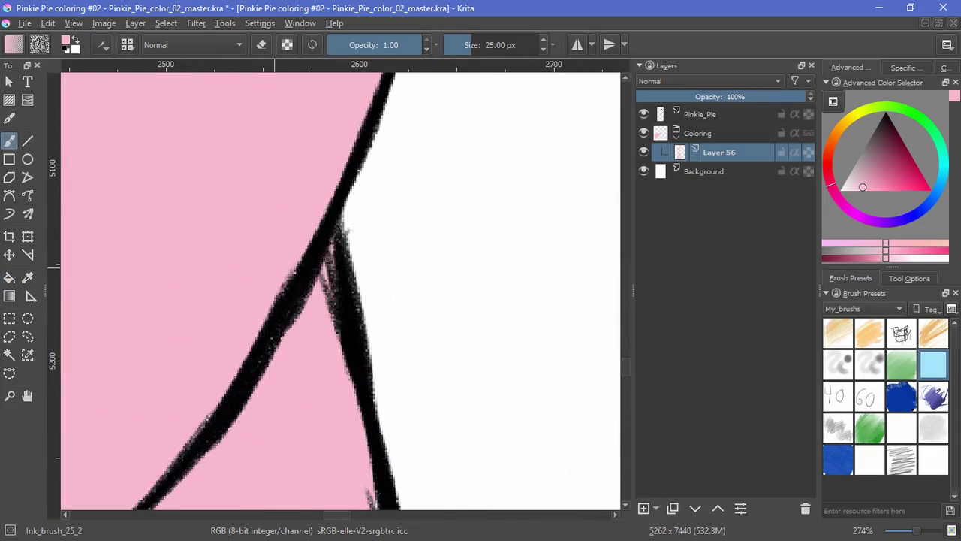
{"action": "scroll", "coordinate": [178, 455], "scroll_direction": "up", "scroll_amount": 2}
{"action": "left_click_drag", "start_coordinate": [174, 312], "coordinate": [377, 307]}
{"action": "left_click_drag", "start_coordinate": [213, 342], "coordinate": [232, 345]}
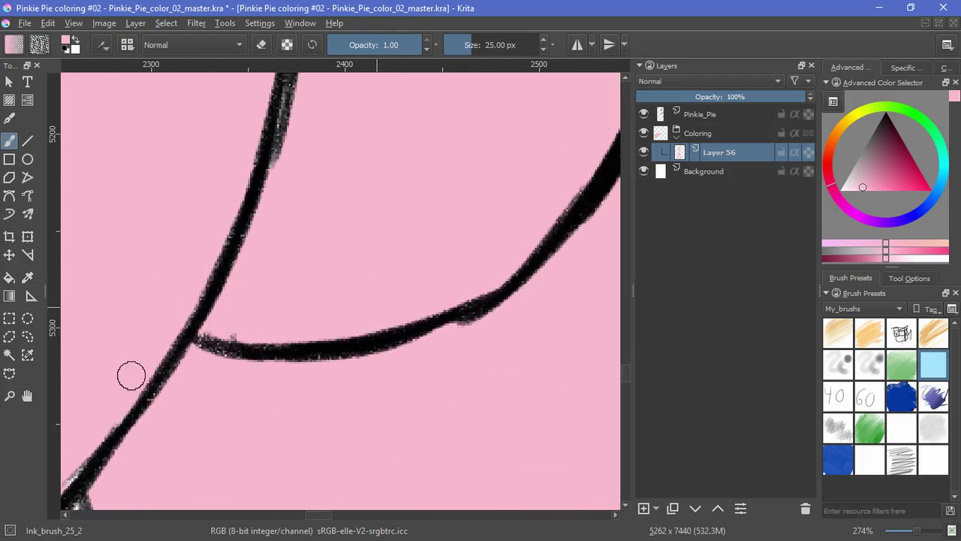
{"action": "left_click_drag", "start_coordinate": [131, 375], "coordinate": [276, 209]}
{"action": "key", "text": "e"}
{"action": "mouse_move", "coordinate": [227, 335]}
{"action": "left_mouse_down"}
{"action": "mouse_move", "coordinate": [233, 359]}
{"action": "mouse_move", "coordinate": [212, 350]}
{"action": "left_mouse_up"}
{"action": "key", "text": "e"}
{"action": "left_click_drag", "start_coordinate": [124, 371], "coordinate": [326, 264]}
Step: Paint light pink into the unfilled specks along the front knee's lines and the front thigh's outer outline
{"action": "left_click_drag", "start_coordinate": [329, 229], "coordinate": [326, 361]}
{"action": "left_click_drag", "start_coordinate": [261, 383], "coordinate": [402, 377]}
{"action": "left_click_drag", "start_coordinate": [367, 444], "coordinate": [356, 344]}
{"action": "scroll", "coordinate": [441, 359], "scroll_direction": "down", "scroll_amount": 3}
{"action": "scroll", "coordinate": [360, 403], "scroll_direction": "up", "scroll_amount": 1}
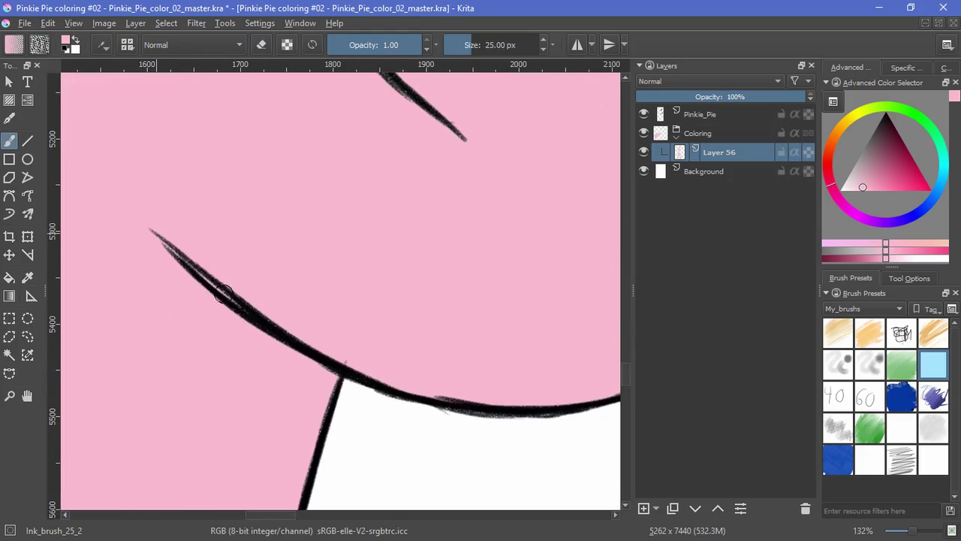
{"action": "scroll", "coordinate": [443, 373], "scroll_direction": "up", "scroll_amount": 3}
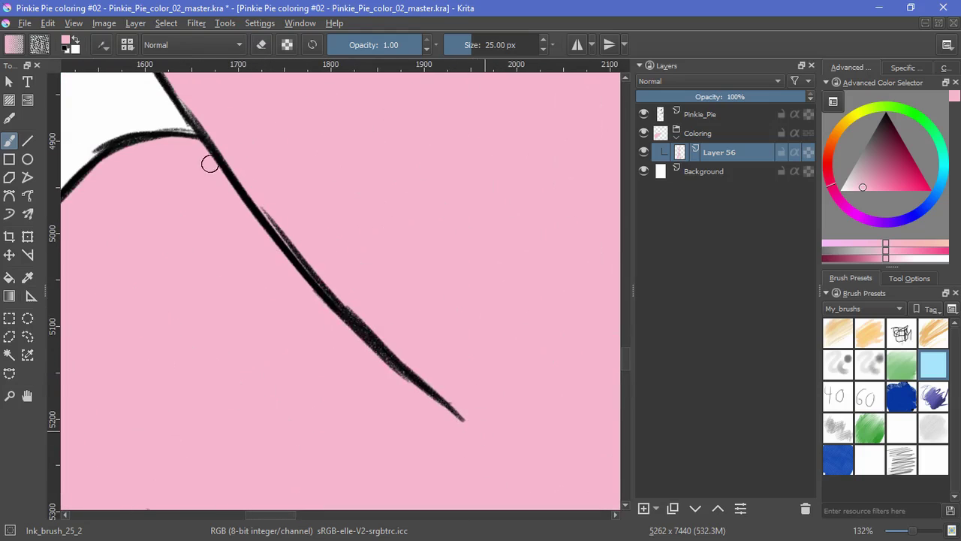
{"action": "left_click_drag", "start_coordinate": [316, 162], "coordinate": [422, 518]}
{"action": "left_click_drag", "start_coordinate": [215, 340], "coordinate": [273, 434]}
{"action": "left_click_drag", "start_coordinate": [293, 263], "coordinate": [366, 434]}
{"action": "left_click_drag", "start_coordinate": [224, 366], "coordinate": [259, 456]}
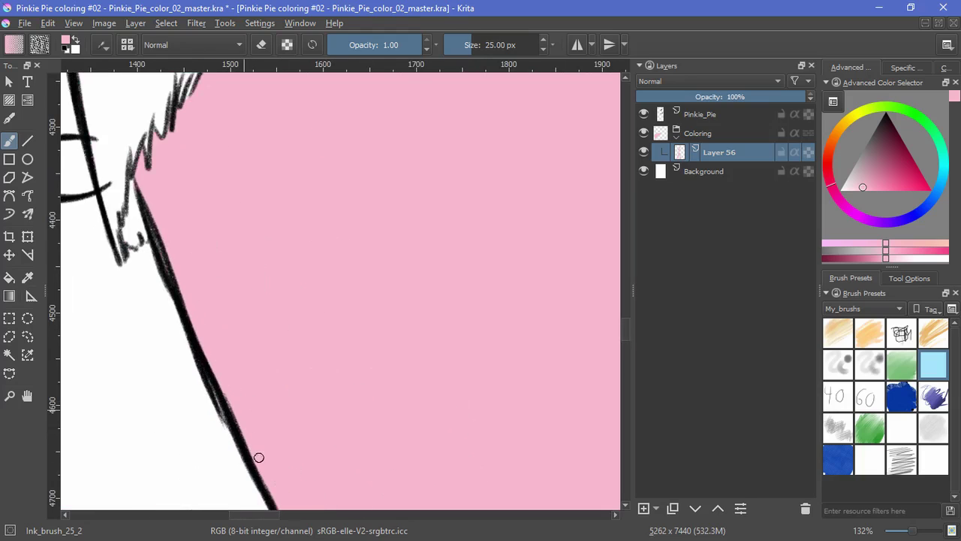
Step: Touch up the light pink along the line between the thighs and the rear thigh's outer edge
{"action": "mouse_move", "coordinate": [485, 159]}
{"action": "left_mouse_down"}
{"action": "mouse_move", "coordinate": [534, 293]}
{"action": "mouse_move", "coordinate": [188, 376]}
{"action": "left_mouse_up"}
{"action": "left_click_drag", "start_coordinate": [593, 218], "coordinate": [374, 334]}
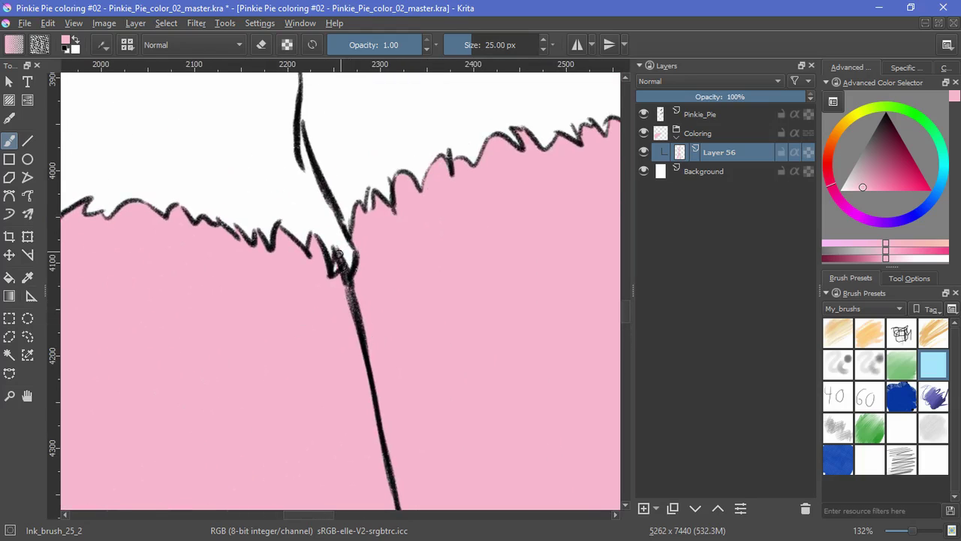
{"action": "left_click_drag", "start_coordinate": [398, 438], "coordinate": [369, 296]}
{"action": "left_click_drag", "start_coordinate": [391, 494], "coordinate": [389, 459]}
{"action": "left_click_drag", "start_coordinate": [391, 463], "coordinate": [378, 268]}
{"action": "left_click_drag", "start_coordinate": [390, 419], "coordinate": [389, 443]}
{"action": "left_click_drag", "start_coordinate": [398, 362], "coordinate": [376, 186]}
{"action": "left_click_drag", "start_coordinate": [376, 428], "coordinate": [379, 256]}
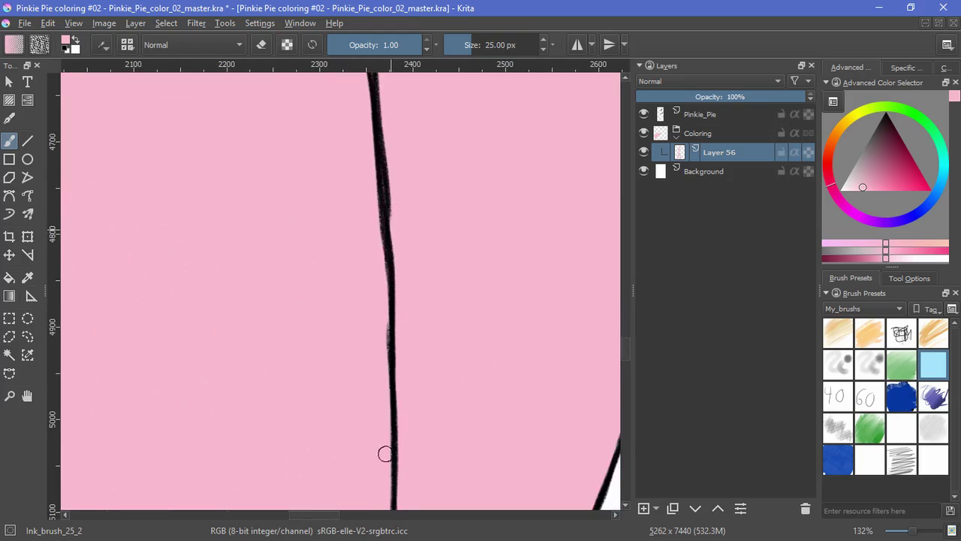
{"action": "left_click_drag", "start_coordinate": [402, 505], "coordinate": [423, 196]}
{"action": "left_click_drag", "start_coordinate": [517, 181], "coordinate": [469, 353]}
{"action": "left_click_drag", "start_coordinate": [467, 354], "coordinate": [455, 497]}
Step: Clean up the light pink along the bare waist's lower edge from its outer end to the middle of the waistband
{"action": "left_click_drag", "start_coordinate": [432, 105], "coordinate": [377, 353]}
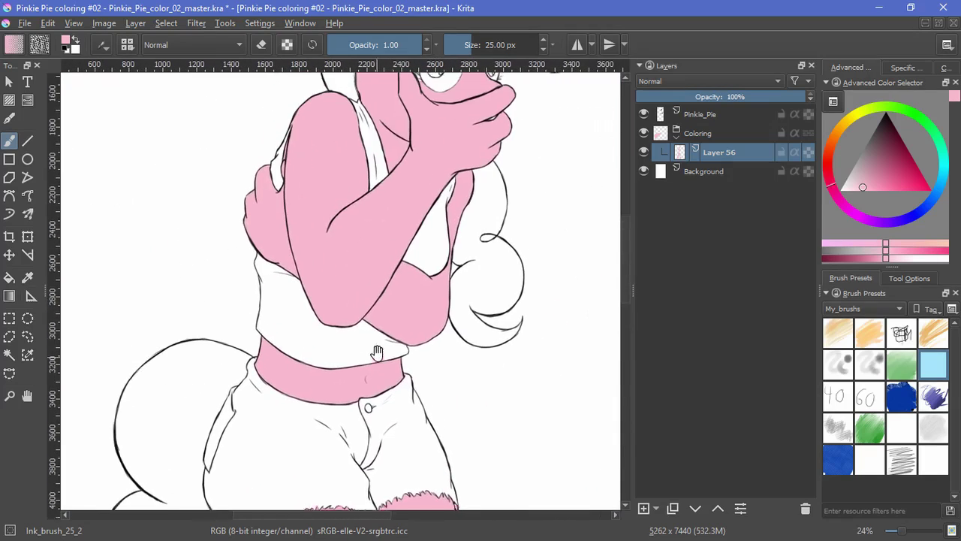
{"action": "scroll", "coordinate": [377, 351], "scroll_direction": "up", "scroll_amount": 9}
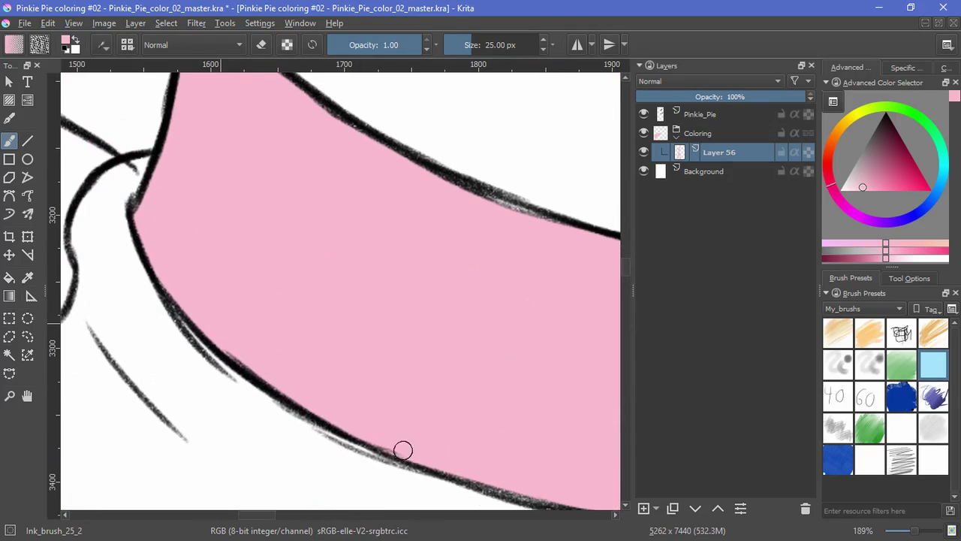
{"action": "left_click_drag", "start_coordinate": [403, 451], "coordinate": [172, 338]}
{"action": "left_click_drag", "start_coordinate": [152, 339], "coordinate": [326, 386]}
{"action": "left_click_drag", "start_coordinate": [376, 404], "coordinate": [541, 414]}
{"action": "key", "text": "e"}
{"action": "mouse_move", "coordinate": [367, 414]}
{"action": "left_mouse_down"}
{"action": "mouse_move", "coordinate": [492, 433]}
{"action": "mouse_move", "coordinate": [579, 429]}
{"action": "left_mouse_up"}
{"action": "left_click_drag", "start_coordinate": [602, 337], "coordinate": [282, 408]}
{"action": "key", "text": "e"}
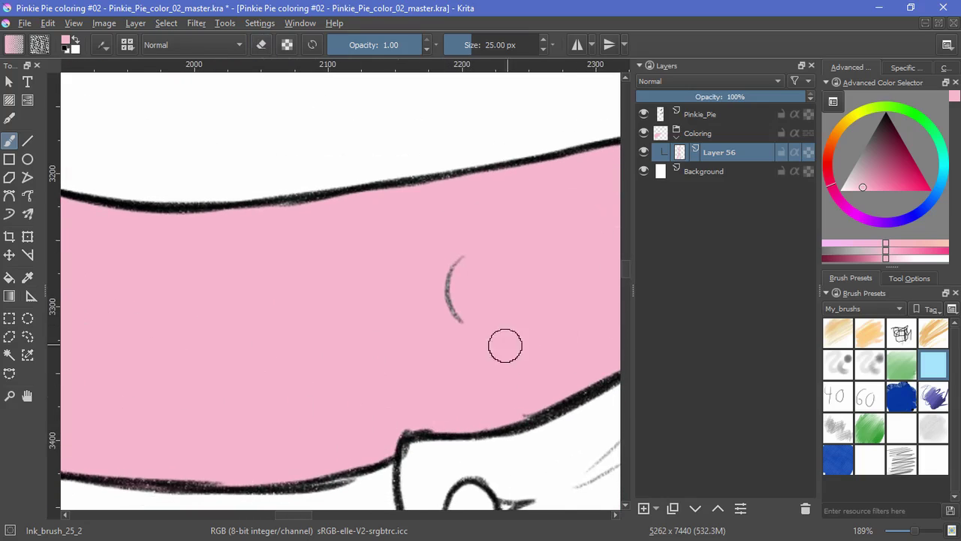
Step: Touch up the waist's lower edge between the shorts button and the far side, erasing pink outside the line
{"action": "left_click_drag", "start_coordinate": [504, 345], "coordinate": [250, 365]}
{"action": "key", "text": "e"}
{"action": "left_click_drag", "start_coordinate": [459, 386], "coordinate": [438, 408]}
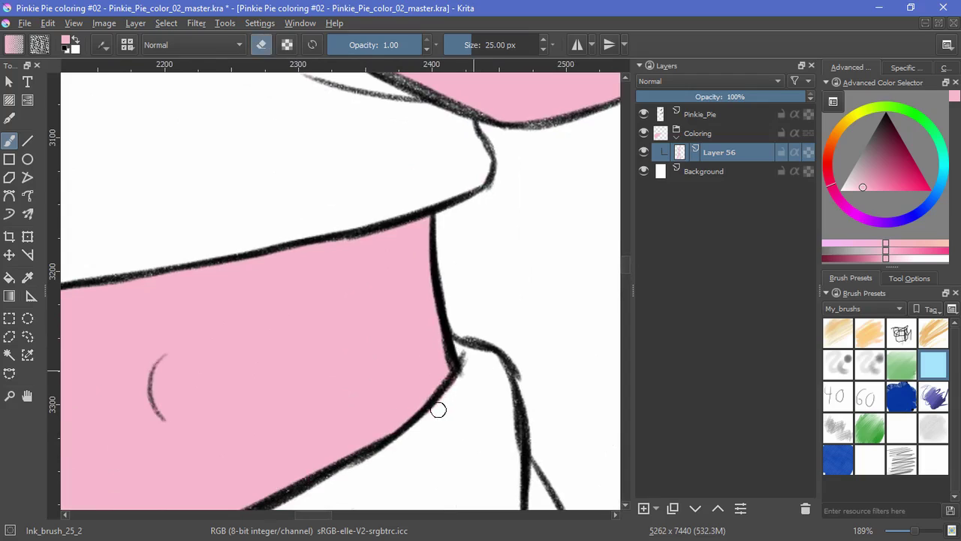
{"action": "left_click_drag", "start_coordinate": [352, 442], "coordinate": [442, 352]}
{"action": "key", "text": "e"}
{"action": "left_click_drag", "start_coordinate": [350, 413], "coordinate": [320, 425]}
Step: Paint light pink up to the shirt's hem line along the upper edge of the waist
{"action": "left_click_drag", "start_coordinate": [485, 159], "coordinate": [501, 344]}
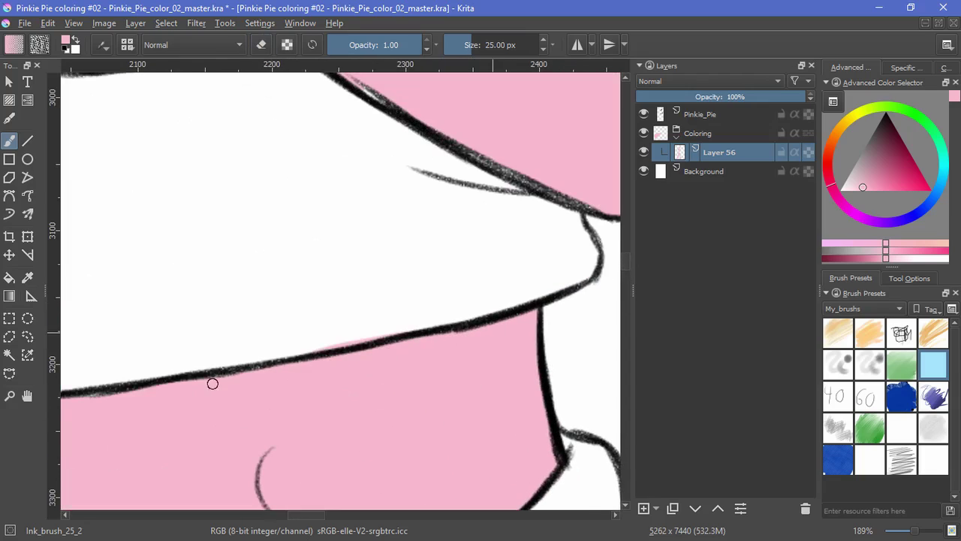
{"action": "left_click_drag", "start_coordinate": [128, 392], "coordinate": [377, 339]}
{"action": "left_click_drag", "start_coordinate": [210, 357], "coordinate": [427, 397]}
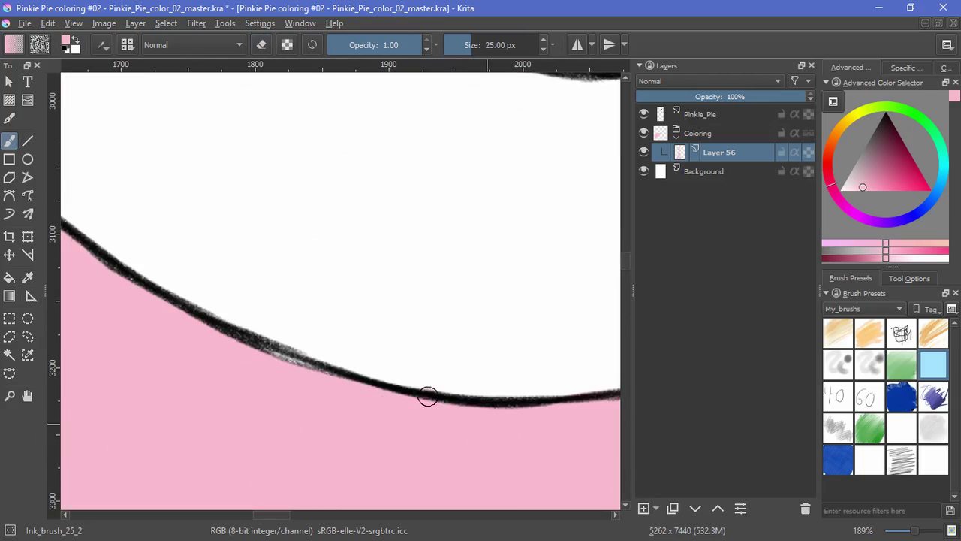
{"action": "left_click_drag", "start_coordinate": [326, 367], "coordinate": [390, 405]}
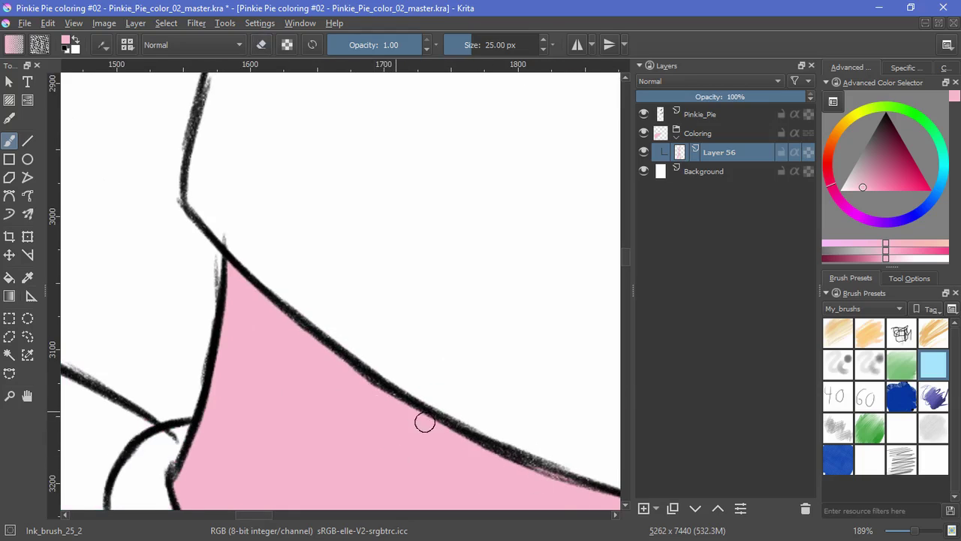
Step: Touch up the light pink along the raised arm's elbow outline with the brush and eraser
{"action": "left_click_drag", "start_coordinate": [436, 352], "coordinate": [428, 454]}
{"action": "left_click_drag", "start_coordinate": [605, 300], "coordinate": [473, 369]}
{"action": "left_click_drag", "start_coordinate": [313, 349], "coordinate": [320, 281]}
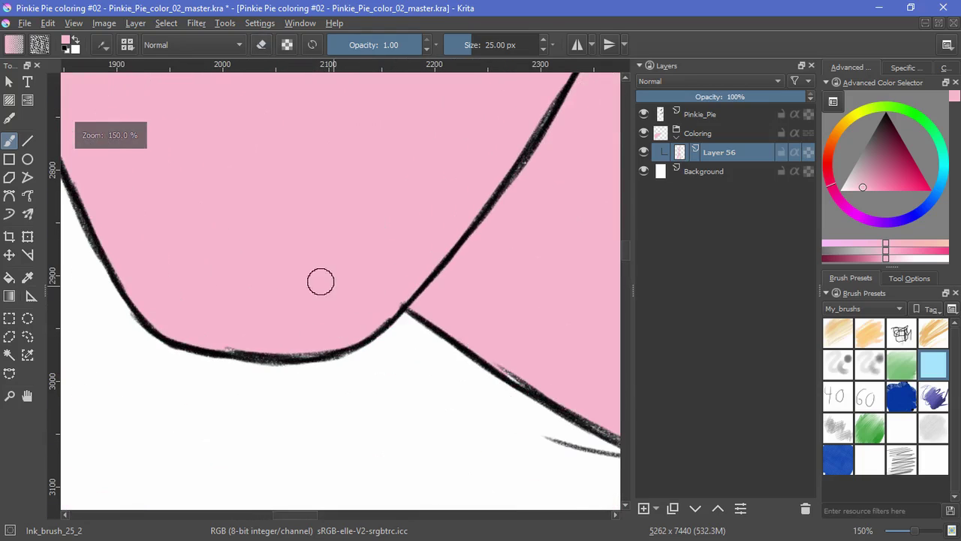
{"action": "key", "text": "e"}
{"action": "left_click_drag", "start_coordinate": [208, 350], "coordinate": [319, 355]}
{"action": "key", "text": "e"}
{"action": "left_click_drag", "start_coordinate": [182, 359], "coordinate": [267, 371]}
{"action": "left_click_drag", "start_coordinate": [420, 292], "coordinate": [296, 298]}
{"action": "key", "text": "e"}
{"action": "left_click_drag", "start_coordinate": [258, 328], "coordinate": [294, 300]}
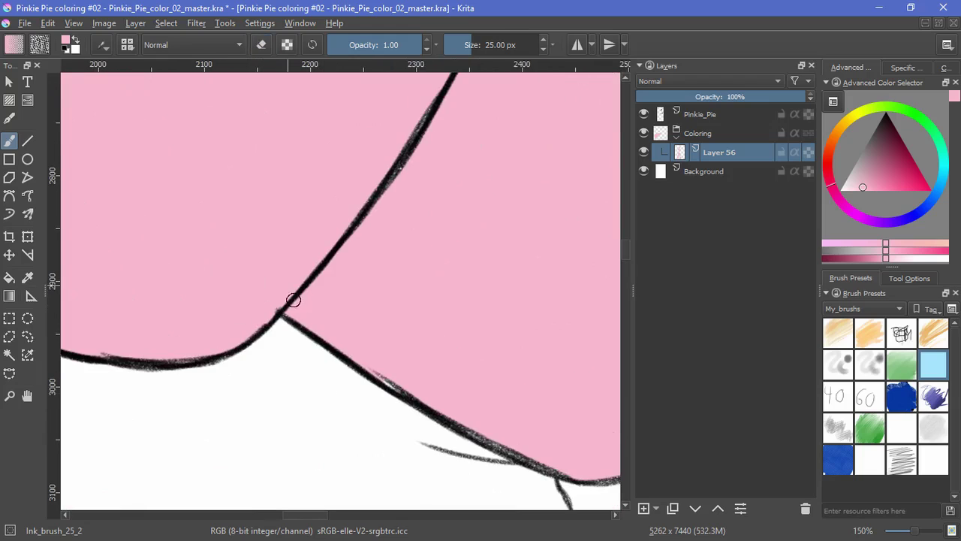
Step: Clean up the light pink along the lower edge of the crossed arm, erasing paint outside its outline
{"action": "left_click_drag", "start_coordinate": [383, 377], "coordinate": [421, 394]}
{"action": "mouse_move", "coordinate": [482, 430]}
{"action": "left_mouse_down"}
{"action": "mouse_move", "coordinate": [427, 408]}
{"action": "mouse_move", "coordinate": [530, 453]}
{"action": "mouse_move", "coordinate": [589, 451]}
{"action": "left_mouse_up"}
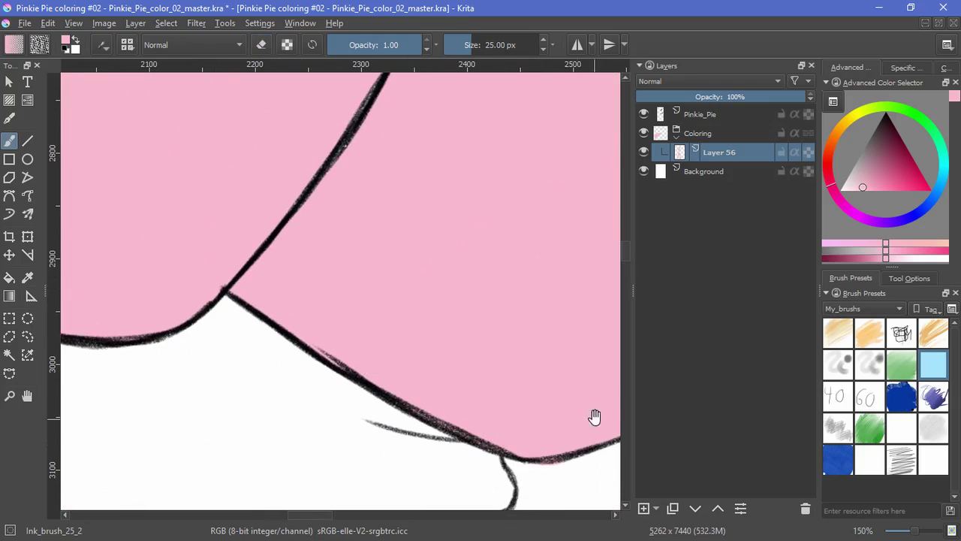
{"action": "left_click_drag", "start_coordinate": [594, 418], "coordinate": [436, 410]}
{"action": "key", "text": "e"}
{"action": "mouse_move", "coordinate": [428, 441]}
{"action": "left_mouse_down"}
{"action": "mouse_move", "coordinate": [497, 418]}
{"action": "mouse_move", "coordinate": [470, 434]}
{"action": "left_mouse_up"}
{"action": "left_click_drag", "start_coordinate": [559, 298], "coordinate": [468, 354]}
Step: Clean up the light pink along the crossed arm's elbow and its narrow upper arm, erasing paint outside the outline
{"action": "key", "text": "e"}
{"action": "mouse_move", "coordinate": [490, 178]}
{"action": "left_mouse_down"}
{"action": "mouse_move", "coordinate": [418, 360]}
{"action": "mouse_move", "coordinate": [366, 314]}
{"action": "left_mouse_up"}
{"action": "left_click_drag", "start_coordinate": [381, 213], "coordinate": [341, 299]}
{"action": "left_click_drag", "start_coordinate": [392, 122], "coordinate": [345, 328]}
{"action": "left_click_drag", "start_coordinate": [384, 187], "coordinate": [379, 295]}
{"action": "left_click_drag", "start_coordinate": [335, 178], "coordinate": [274, 245]}
{"action": "key", "text": "e"}
{"action": "key", "text": "e"}
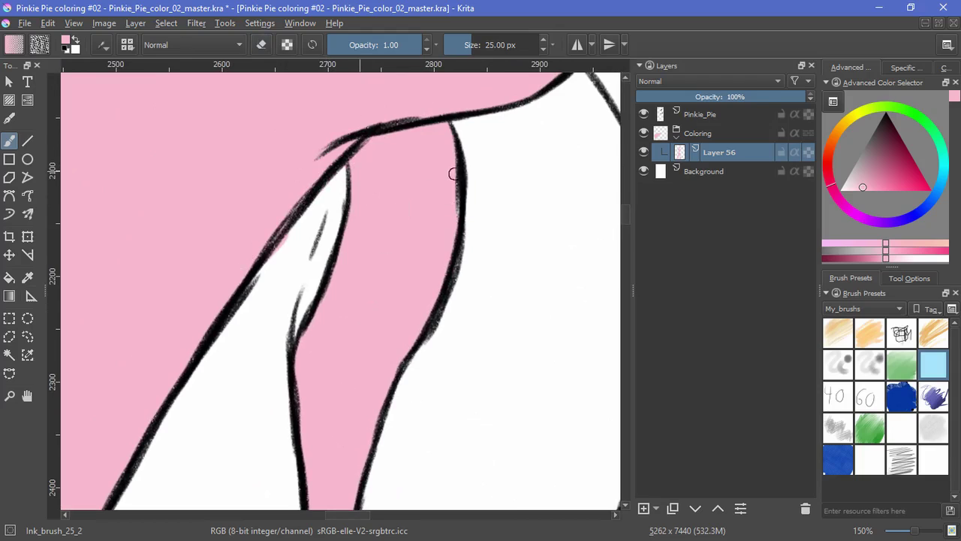
Step: Erase the stray pink outside the raised forearm's lower outline and touch up the light pink along it down to the elbow
{"action": "key", "text": "e"}
{"action": "left_click_drag", "start_coordinate": [288, 241], "coordinate": [273, 258]}
{"action": "key", "text": "e"}
{"action": "left_click_drag", "start_coordinate": [201, 318], "coordinate": [286, 215]}
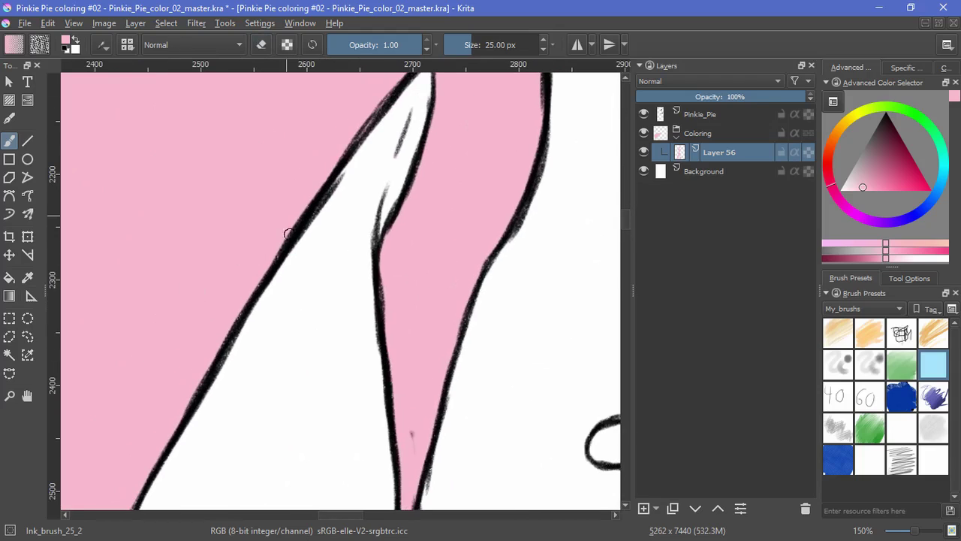
{"action": "left_click_drag", "start_coordinate": [184, 379], "coordinate": [278, 218]}
{"action": "left_click_drag", "start_coordinate": [195, 361], "coordinate": [250, 250]}
{"action": "left_click_drag", "start_coordinate": [188, 411], "coordinate": [324, 214]}
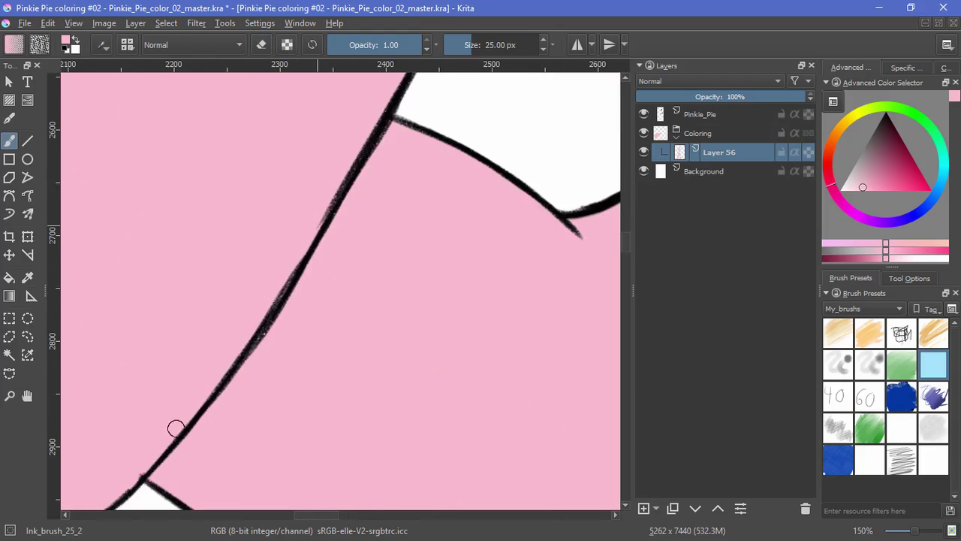
{"action": "left_click_drag", "start_coordinate": [177, 429], "coordinate": [534, 354]}
Step: Check the light pink along the raised arm, chest, cheek, muzzle and covering hand for gaps at the line art
{"action": "scroll", "coordinate": [238, 248], "scroll_direction": "up", "scroll_amount": 5}
{"action": "scroll", "coordinate": [225, 360], "scroll_direction": "left", "scroll_amount": 2}
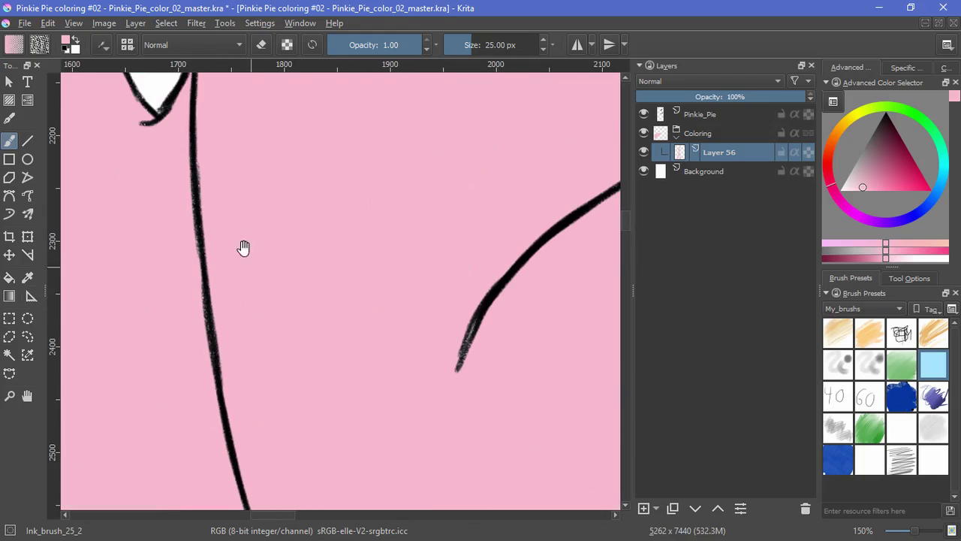
{"action": "scroll", "coordinate": [489, 291], "scroll_direction": "right", "scroll_amount": 2}
{"action": "scroll", "coordinate": [427, 203], "scroll_direction": "right", "scroll_amount": 2}
{"action": "scroll", "coordinate": [299, 328], "scroll_direction": "up", "scroll_amount": 2}
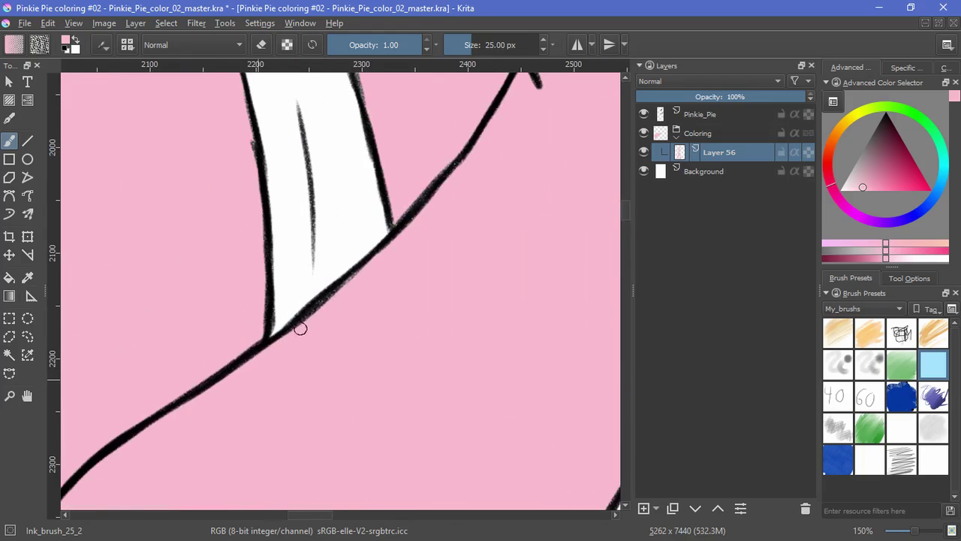
{"action": "left_click_drag", "start_coordinate": [471, 162], "coordinate": [372, 339]}
{"action": "scroll", "coordinate": [411, 233], "scroll_direction": "up", "scroll_amount": 2}
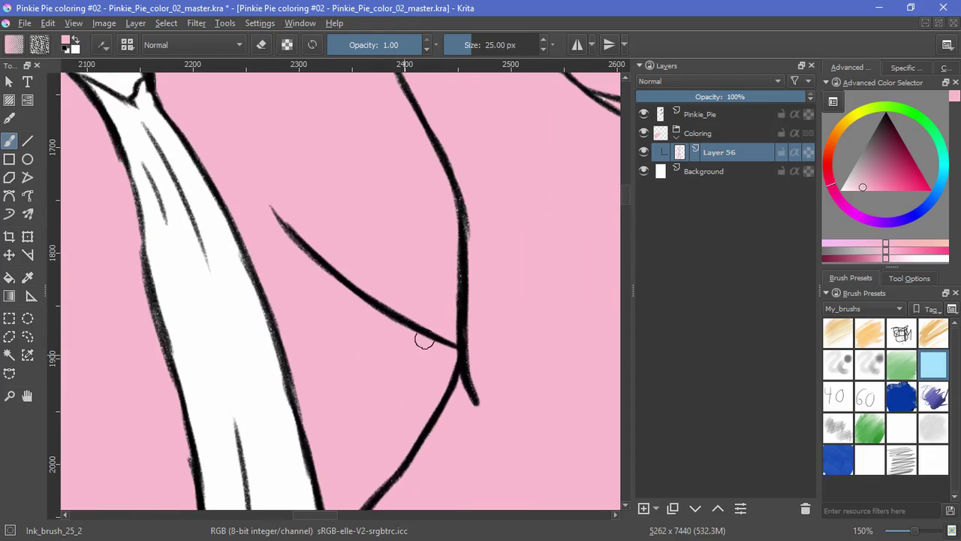
{"action": "scroll", "coordinate": [423, 339], "scroll_direction": "up", "scroll_amount": 5}
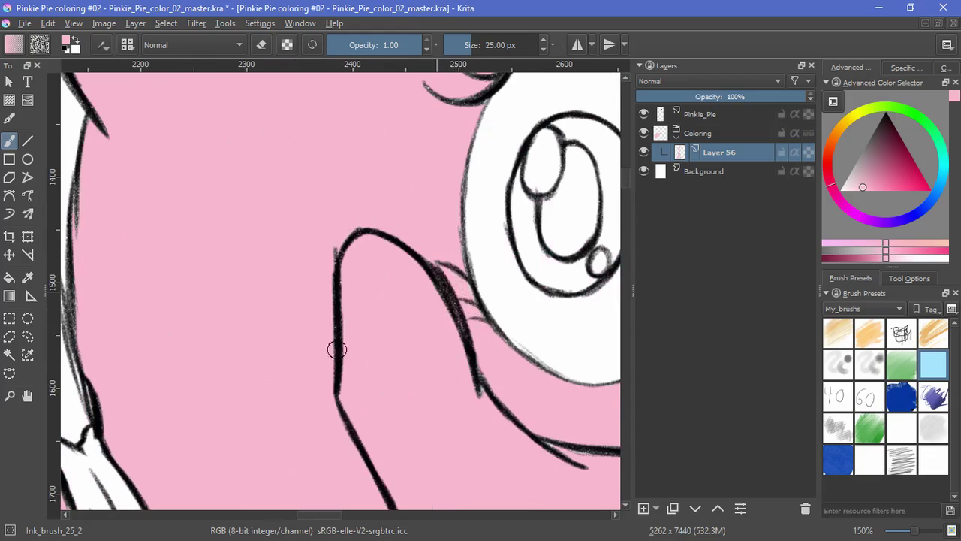
{"action": "scroll", "coordinate": [337, 349], "scroll_direction": "right", "scroll_amount": 3}
{"action": "scroll", "coordinate": [388, 277], "scroll_direction": "down", "scroll_amount": 1}
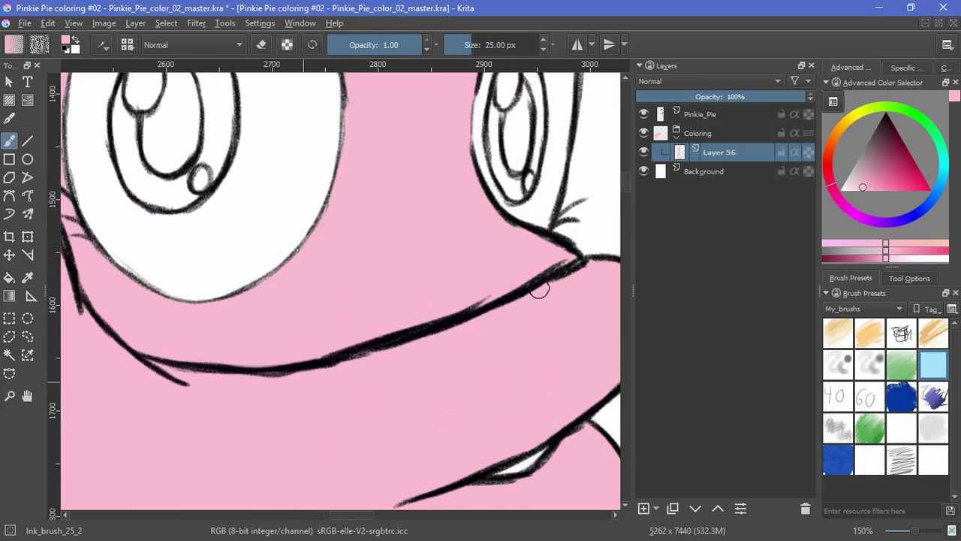
{"action": "scroll", "coordinate": [539, 290], "scroll_direction": "right", "scroll_amount": 1}
{"action": "scroll", "coordinate": [450, 337], "scroll_direction": "up", "scroll_amount": 1}
{"action": "scroll", "coordinate": [477, 389], "scroll_direction": "down", "scroll_amount": 2}
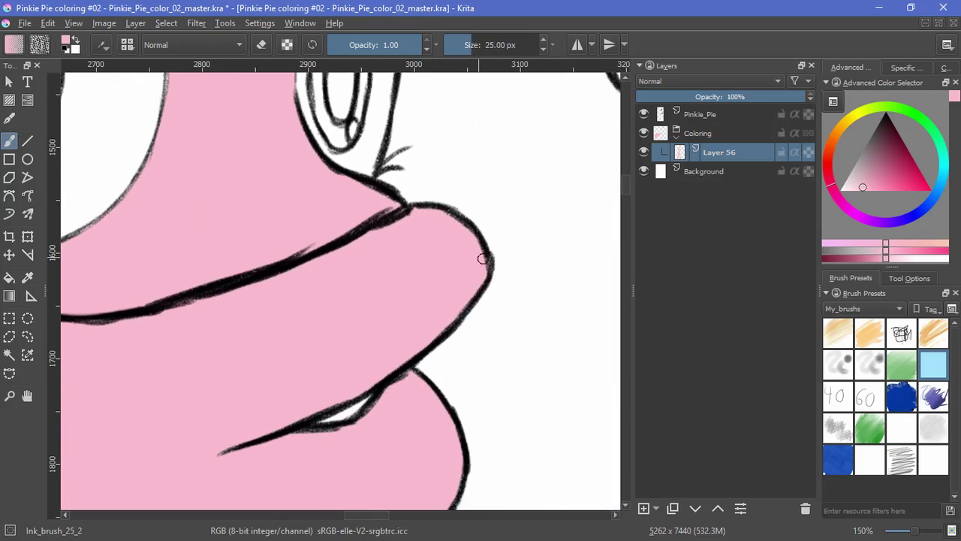
Step: Paint light pink into the gap between the covering hand's fingers and touch up the outline of the crossed arm's hand
{"action": "left_click_drag", "start_coordinate": [319, 424], "coordinate": [372, 394]}
{"action": "left_click_drag", "start_coordinate": [221, 437], "coordinate": [218, 242]}
{"action": "left_click_drag", "start_coordinate": [329, 329], "coordinate": [385, 392]}
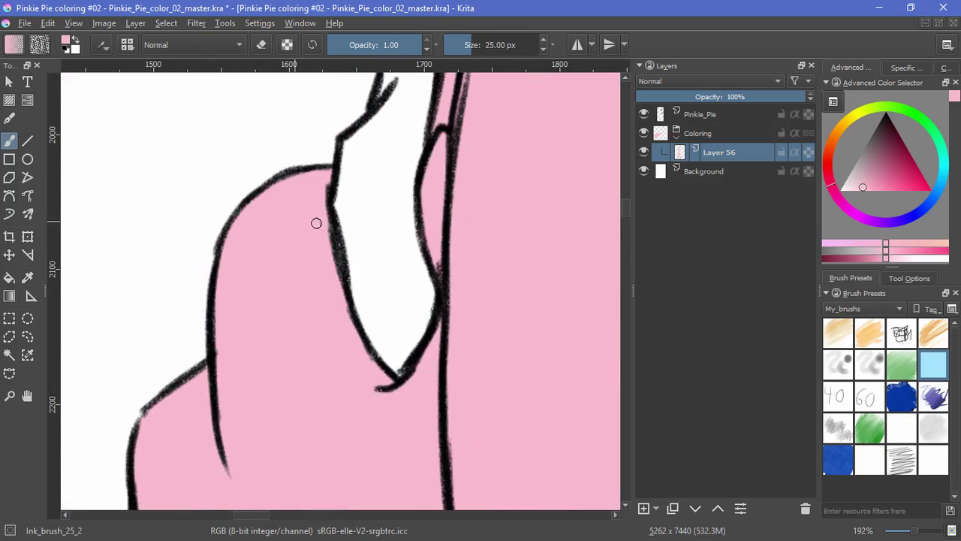
{"action": "left_click_drag", "start_coordinate": [226, 419], "coordinate": [273, 348]}
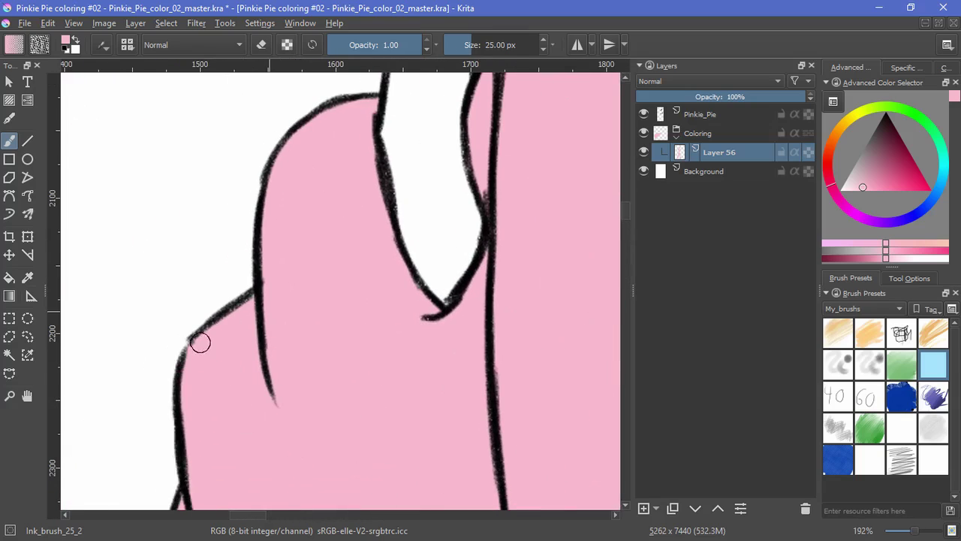
{"action": "scroll", "coordinate": [199, 343], "scroll_direction": "down", "scroll_amount": 4}
{"action": "scroll", "coordinate": [296, 491], "scroll_direction": "down", "scroll_amount": 10}
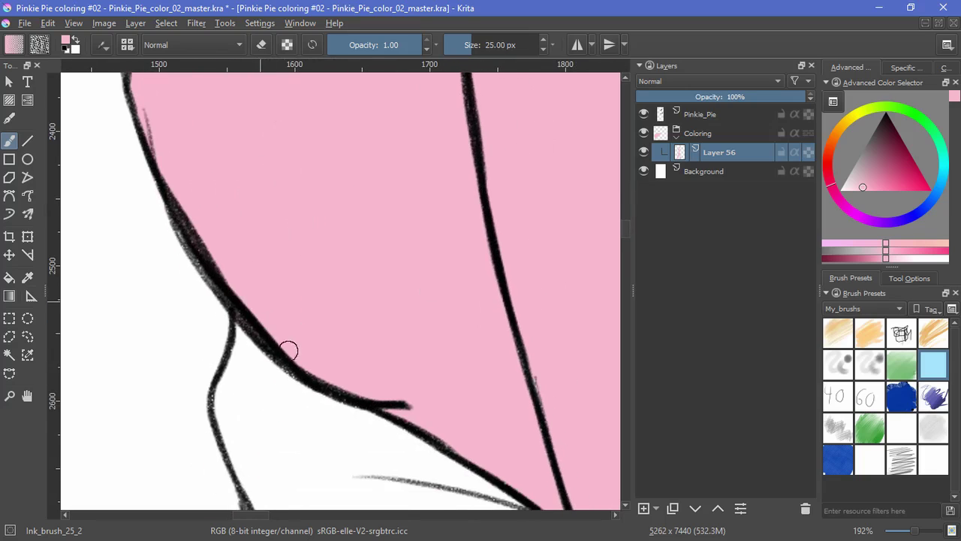
{"action": "left_click_drag", "start_coordinate": [482, 154], "coordinate": [443, 273]}
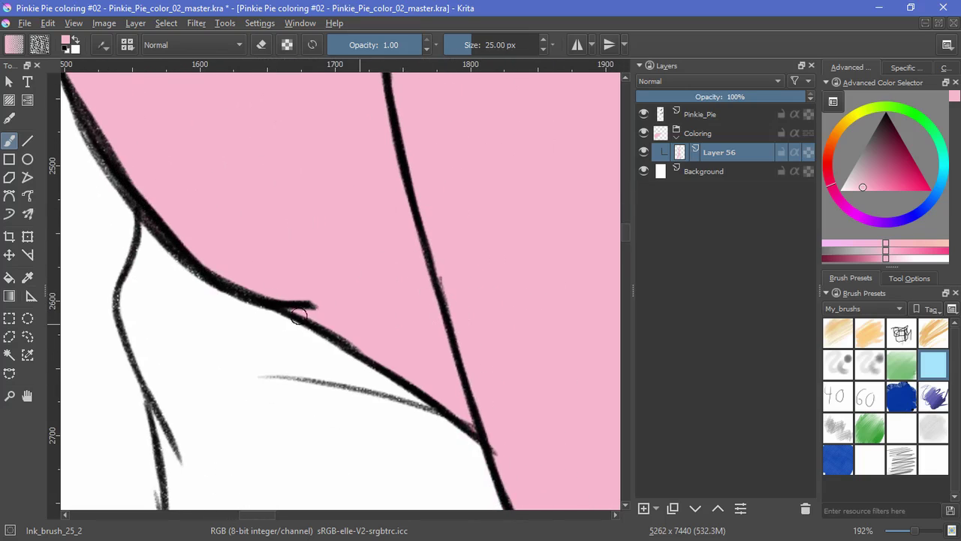
{"action": "scroll", "coordinate": [441, 391], "scroll_direction": "down", "scroll_amount": 10}
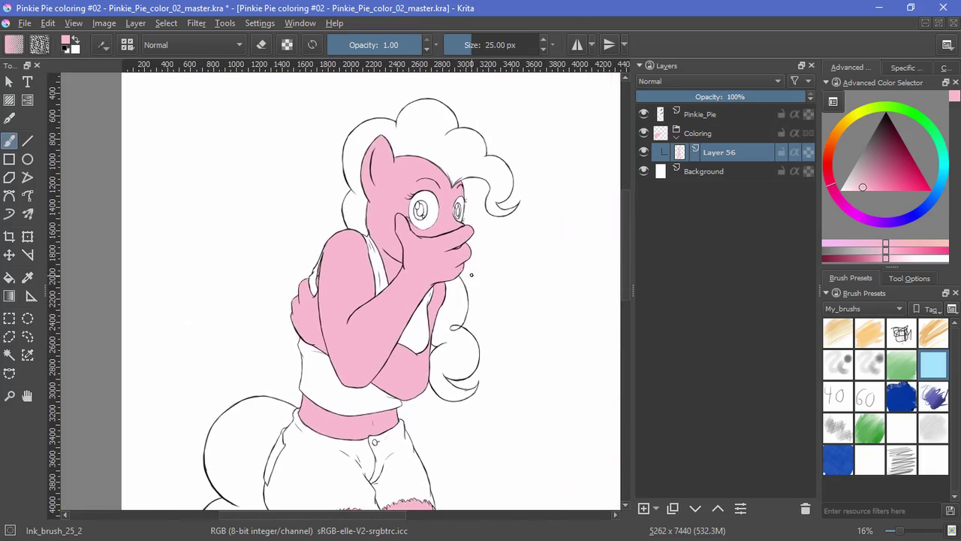
Step: Add a new paint layer above the skin layer and fill the mane and its lower lock with hot pink
{"action": "key", "text": "Insert"}
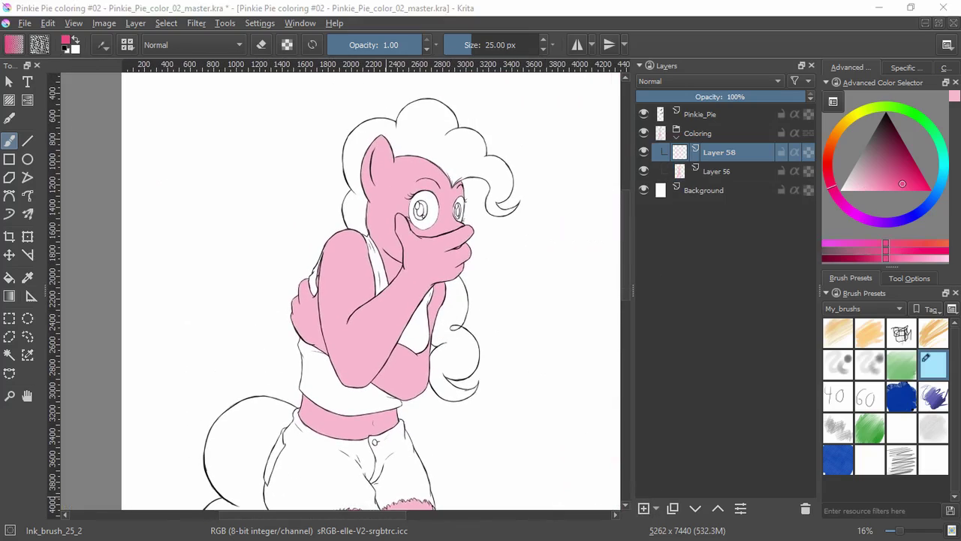
{"action": "left_click", "coordinate": [10, 277]}
{"action": "left_click", "coordinate": [458, 152]}
{"action": "left_click", "coordinate": [454, 368]}
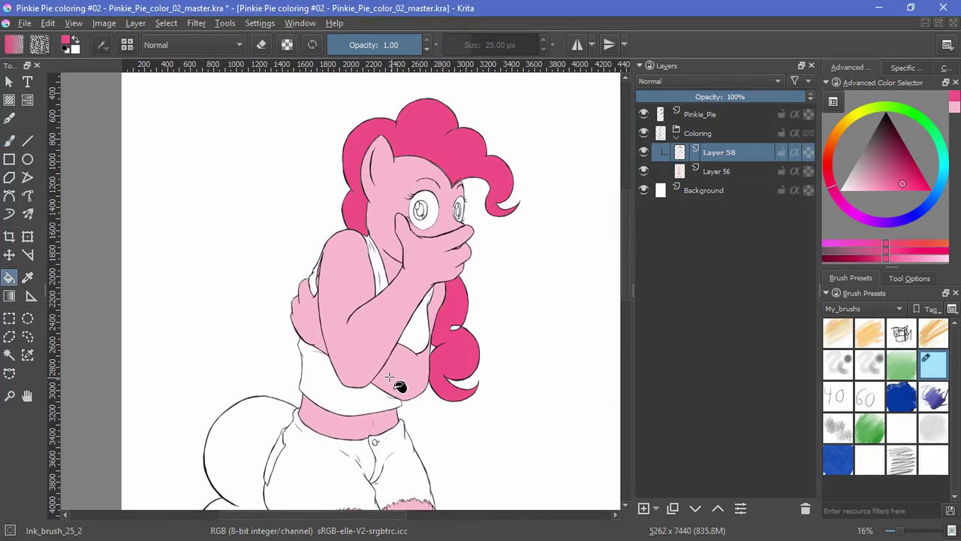
Step: Fill the tail with the same hot pink, including its small enclosed curls and the tip
{"action": "left_click", "coordinate": [258, 425]}
{"action": "scroll", "coordinate": [257, 426], "scroll_direction": "down", "scroll_amount": 5}
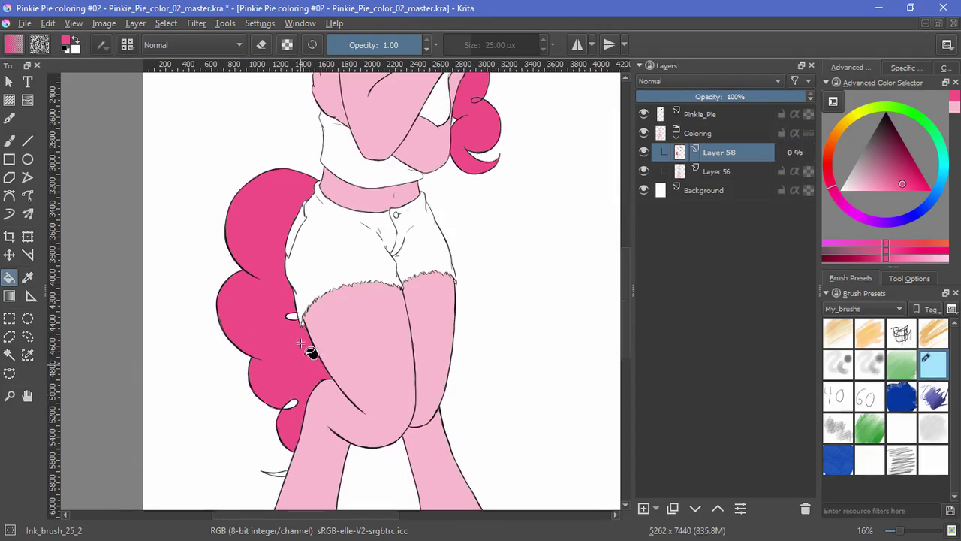
{"action": "left_click", "coordinate": [294, 316]}
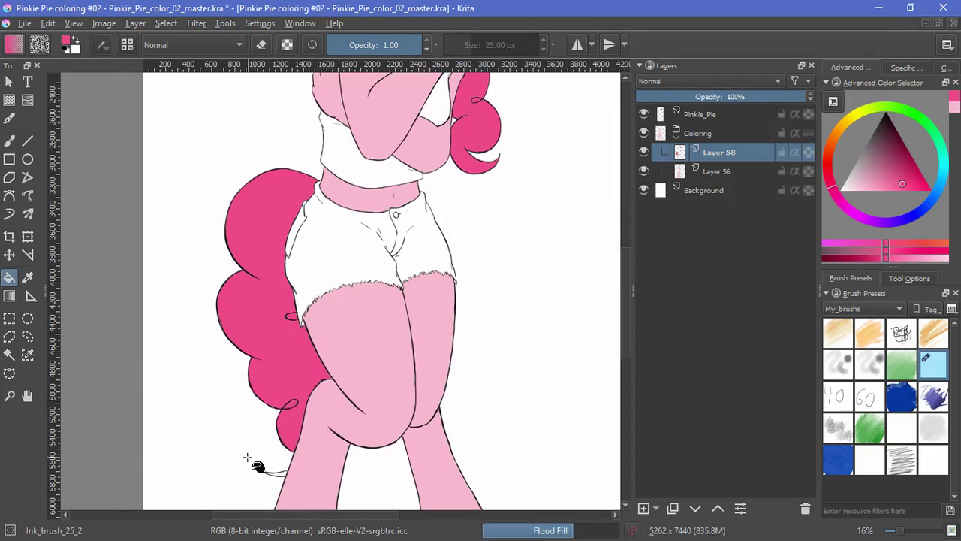
{"action": "scroll", "coordinate": [259, 469], "scroll_direction": "up", "scroll_amount": 4}
{"action": "scroll", "coordinate": [349, 380], "scroll_direction": "down", "scroll_amount": 6}
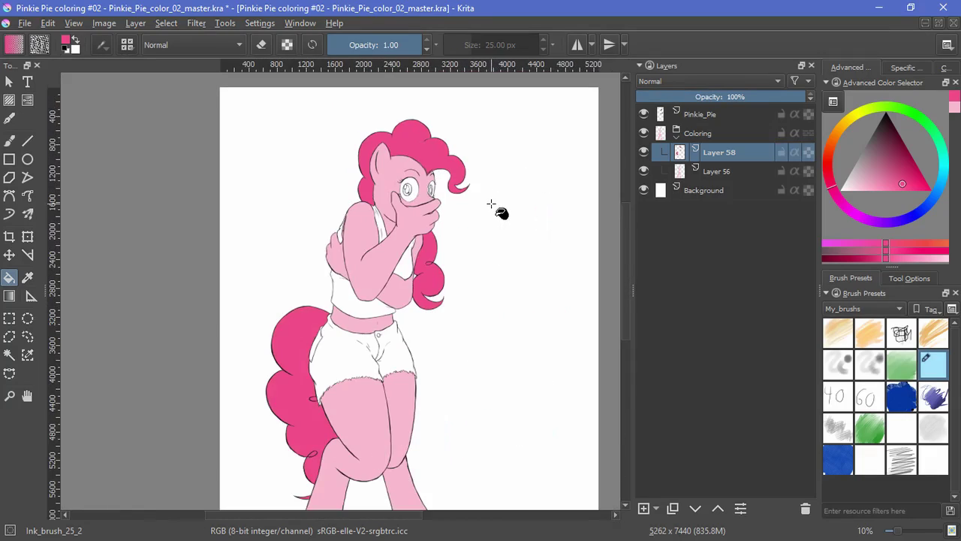
Step: Brush hot pink up to the outlines of the mane section behind the neck, covering the gaps left by the fill
{"action": "left_click", "coordinate": [10, 142]}
{"action": "scroll", "coordinate": [378, 189], "scroll_direction": "up", "scroll_amount": 8}
{"action": "left_click_drag", "start_coordinate": [292, 291], "coordinate": [317, 419]}
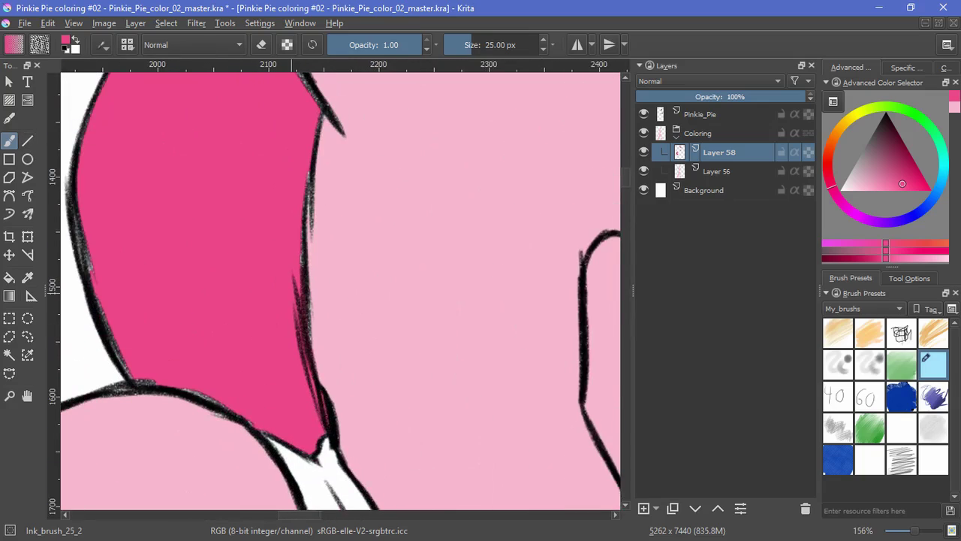
{"action": "left_click_drag", "start_coordinate": [93, 288], "coordinate": [81, 181]}
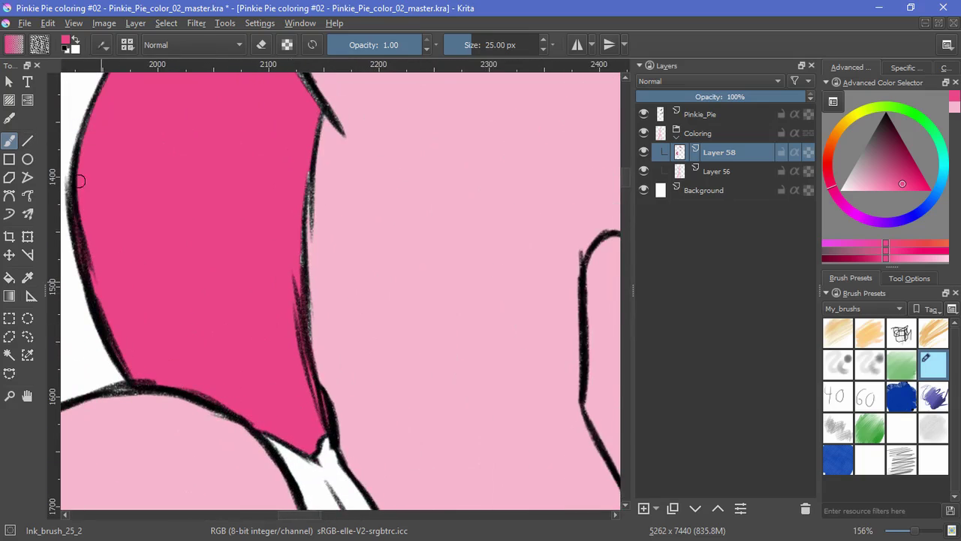
{"action": "left_click_drag", "start_coordinate": [292, 169], "coordinate": [346, 277]}
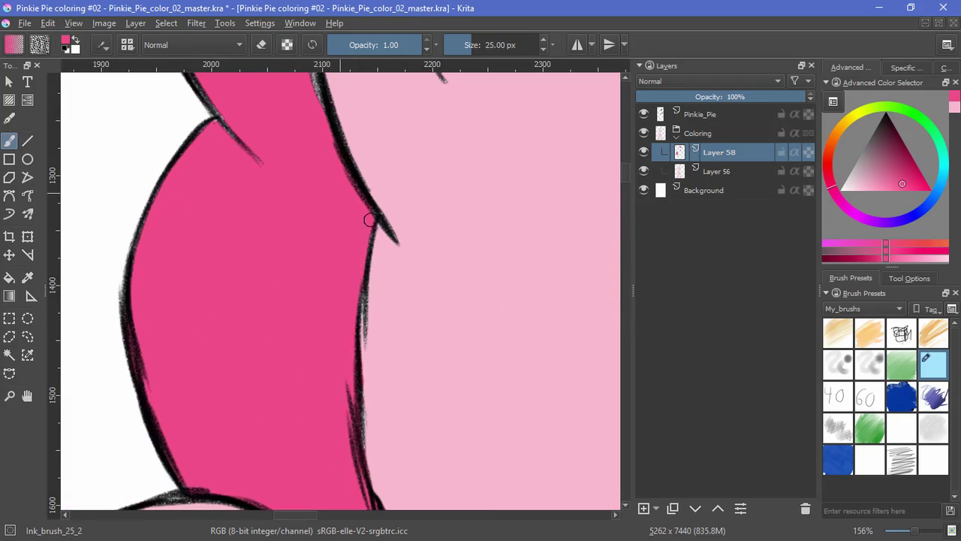
{"action": "left_click_drag", "start_coordinate": [349, 191], "coordinate": [356, 348]}
{"action": "left_click_drag", "start_coordinate": [324, 260], "coordinate": [304, 148]}
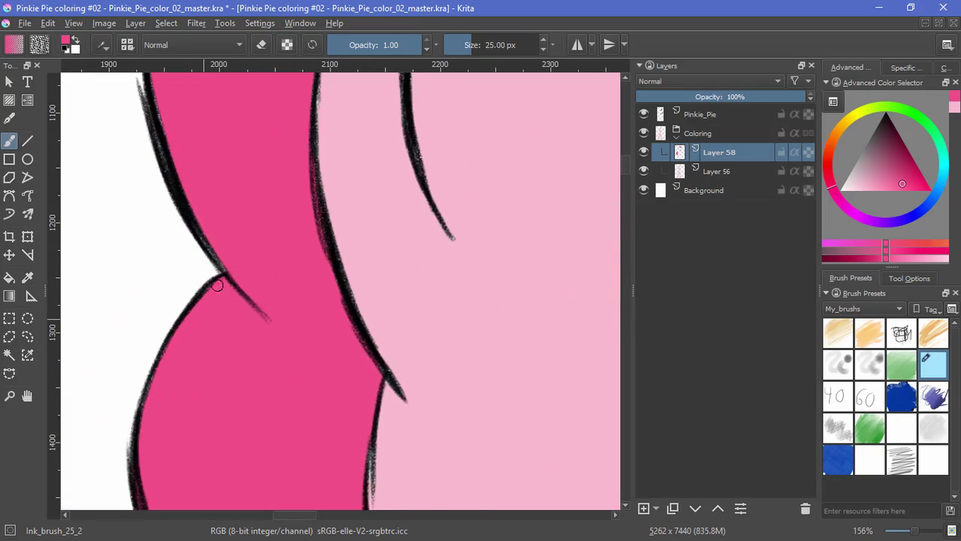
Step: Touch up the hot pink along the back of the mane and beside the ear, undoing the last stroke
{"action": "left_click_drag", "start_coordinate": [158, 389], "coordinate": [270, 192]}
{"action": "left_click_drag", "start_coordinate": [293, 167], "coordinate": [298, 383]}
{"action": "left_click_drag", "start_coordinate": [242, 296], "coordinate": [213, 223]}
{"action": "left_click_drag", "start_coordinate": [310, 135], "coordinate": [257, 242]}
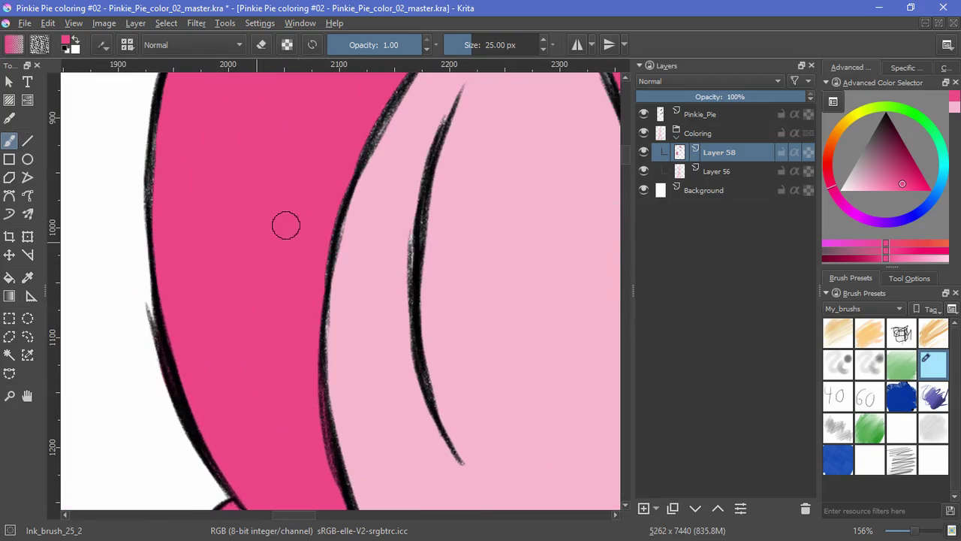
{"action": "left_click_drag", "start_coordinate": [346, 205], "coordinate": [304, 299]}
{"action": "left_click_drag", "start_coordinate": [317, 258], "coordinate": [373, 161]}
{"action": "key", "text": "ctrl+z"}
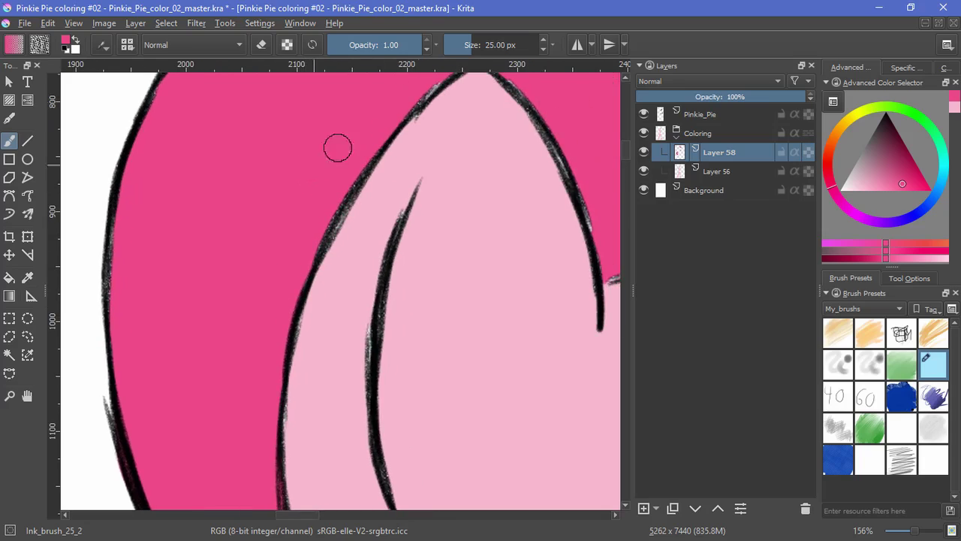
Step: Move the hot pink mane layer below the light pink skin layer and make the skin layer active
{"action": "mouse_move", "coordinate": [407, 114]}
{"action": "left_mouse_down"}
{"action": "mouse_move", "coordinate": [339, 190]}
{"action": "mouse_move", "coordinate": [490, 216]}
{"action": "mouse_move", "coordinate": [520, 299]}
{"action": "left_mouse_up"}
{"action": "left_click_drag", "start_coordinate": [505, 293], "coordinate": [450, 177]}
{"action": "left_click", "coordinate": [695, 508]}
{"action": "key", "text": "Page_Up"}
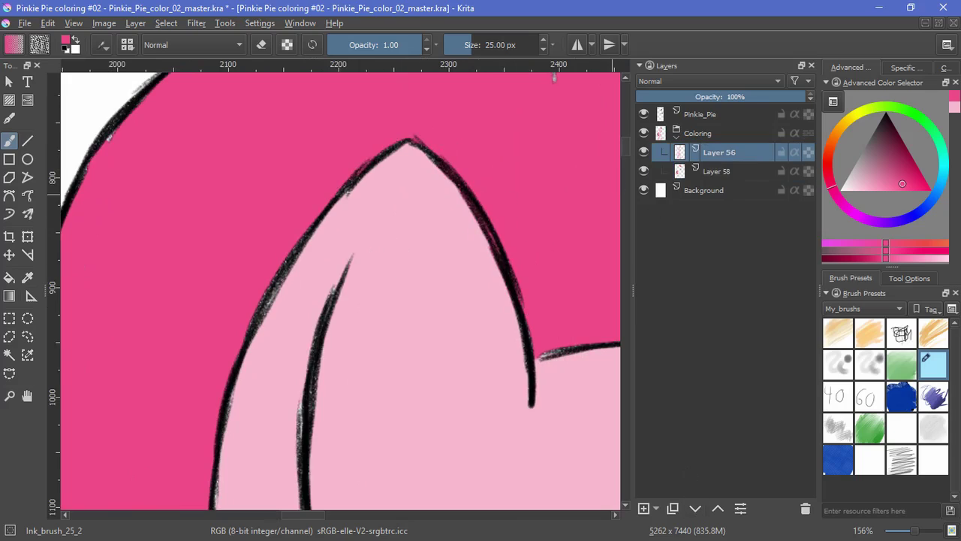
Step: Sample the light pink skin colour and paint it up to the ear's outlines and the forehead's upper edge
{"action": "left_click", "coordinate": [425, 270], "text": "ctrl"}
{"action": "left_click_drag", "start_coordinate": [481, 224], "coordinate": [492, 254]}
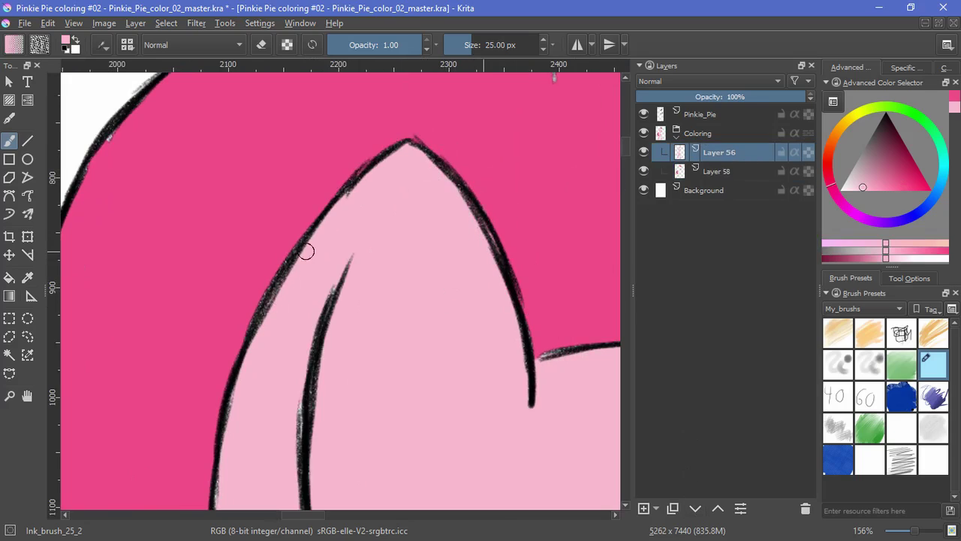
{"action": "left_click_drag", "start_coordinate": [309, 394], "coordinate": [302, 447]}
{"action": "left_click_drag", "start_coordinate": [296, 372], "coordinate": [336, 254]}
{"action": "left_click_drag", "start_coordinate": [293, 234], "coordinate": [270, 322]}
{"action": "left_click_drag", "start_coordinate": [598, 264], "coordinate": [398, 279]}
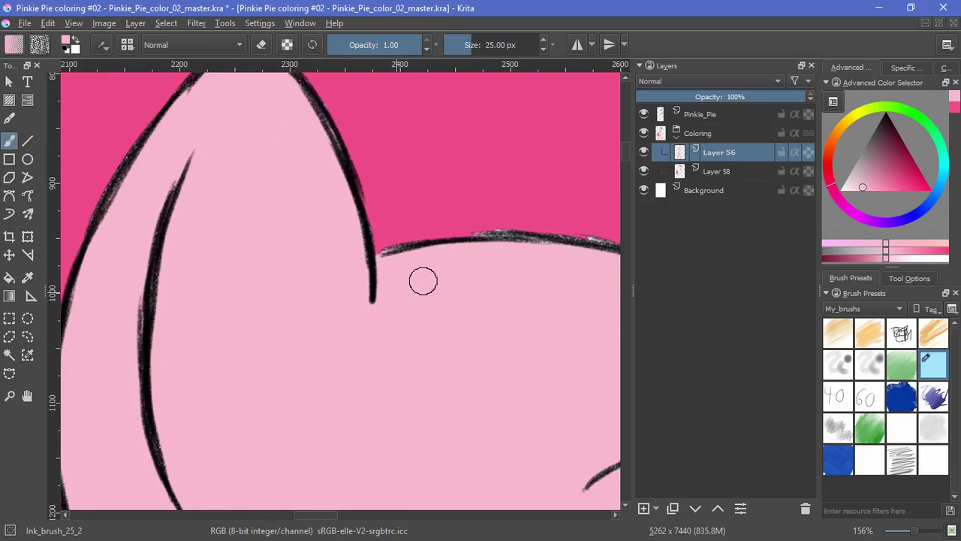
{"action": "left_click_drag", "start_coordinate": [565, 265], "coordinate": [400, 258]}
Step: On the mane layer, paint hot pink along the forehead hairline and around the point where the forelock parts
{"action": "left_click", "coordinate": [717, 171]}
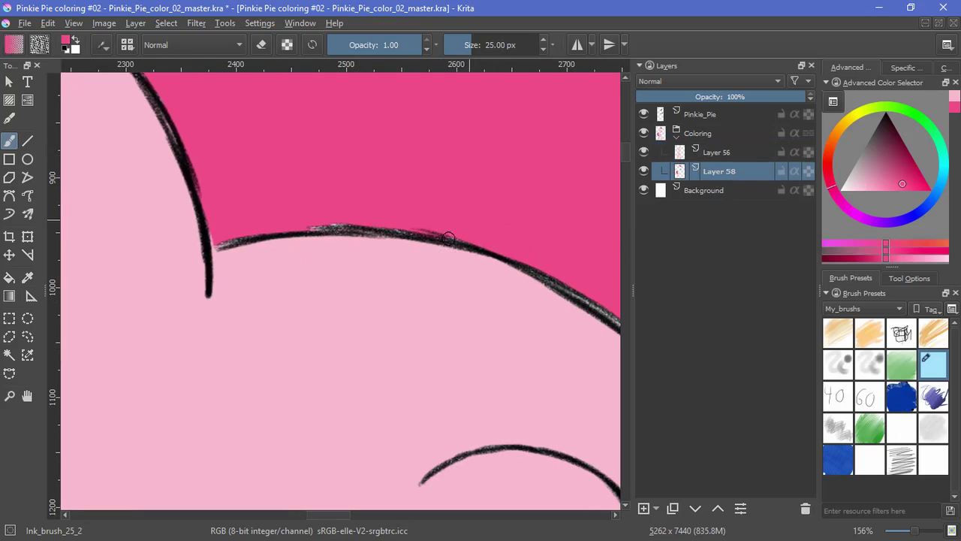
{"action": "left_click_drag", "start_coordinate": [578, 300], "coordinate": [313, 253]}
{"action": "left_click_drag", "start_coordinate": [483, 311], "coordinate": [450, 274]}
{"action": "mouse_move", "coordinate": [430, 293]}
{"action": "left_mouse_down"}
{"action": "mouse_move", "coordinate": [467, 435]}
{"action": "mouse_move", "coordinate": [458, 461]}
{"action": "left_mouse_up"}
{"action": "left_click_drag", "start_coordinate": [485, 439], "coordinate": [556, 383]}
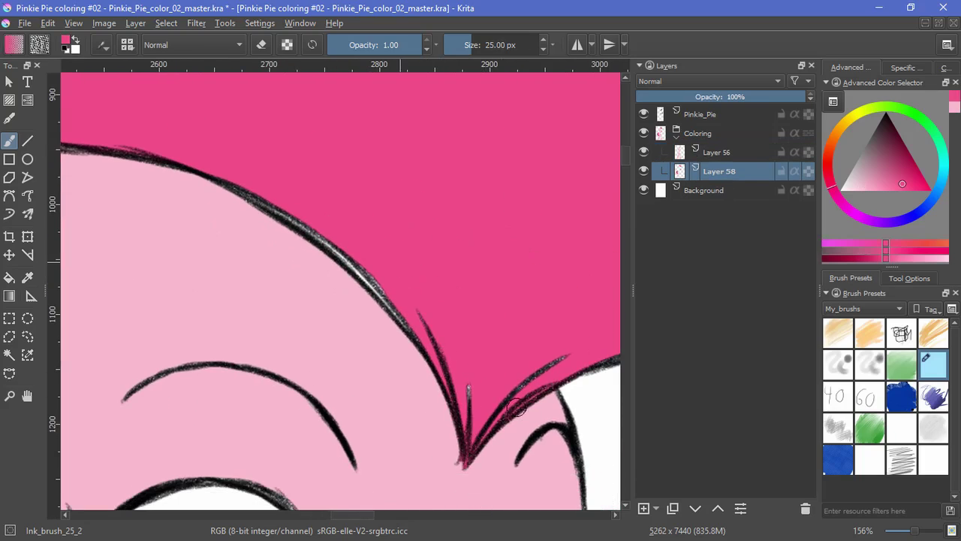
{"action": "mouse_move", "coordinate": [370, 279]}
{"action": "left_mouse_down"}
{"action": "mouse_move", "coordinate": [408, 340]}
{"action": "mouse_move", "coordinate": [202, 176]}
{"action": "left_mouse_up"}
{"action": "left_click_drag", "start_coordinate": [532, 337], "coordinate": [323, 273]}
{"action": "mouse_move", "coordinate": [382, 300]}
{"action": "left_mouse_down"}
{"action": "mouse_move", "coordinate": [492, 283]}
{"action": "mouse_move", "coordinate": [421, 267]}
{"action": "left_mouse_up"}
Step: Clean up the forelock's inner edge, erasing hot pink outside the line and repainting the gaps
{"action": "key", "text": "e"}
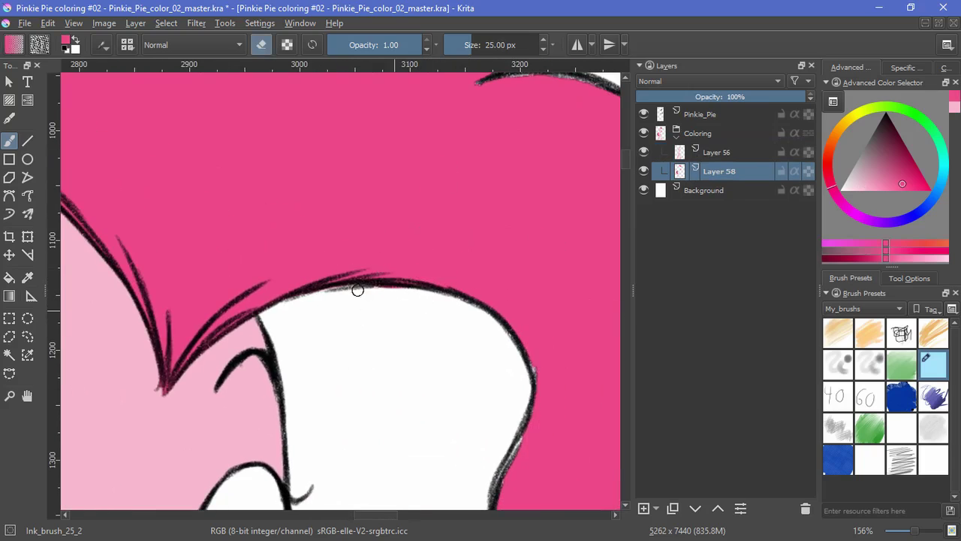
{"action": "key", "text": "e"}
{"action": "left_click_drag", "start_coordinate": [524, 385], "coordinate": [502, 303]}
{"action": "key", "text": "e"}
{"action": "left_click_drag", "start_coordinate": [512, 349], "coordinate": [518, 385]}
{"action": "left_click_drag", "start_coordinate": [530, 413], "coordinate": [481, 330]}
{"action": "key", "text": "e"}
Step: Touch up the hot pink inside the forelock's curled tip and along its outer outline up to the top of the mane
{"action": "left_click_drag", "start_coordinate": [446, 394], "coordinate": [449, 493]}
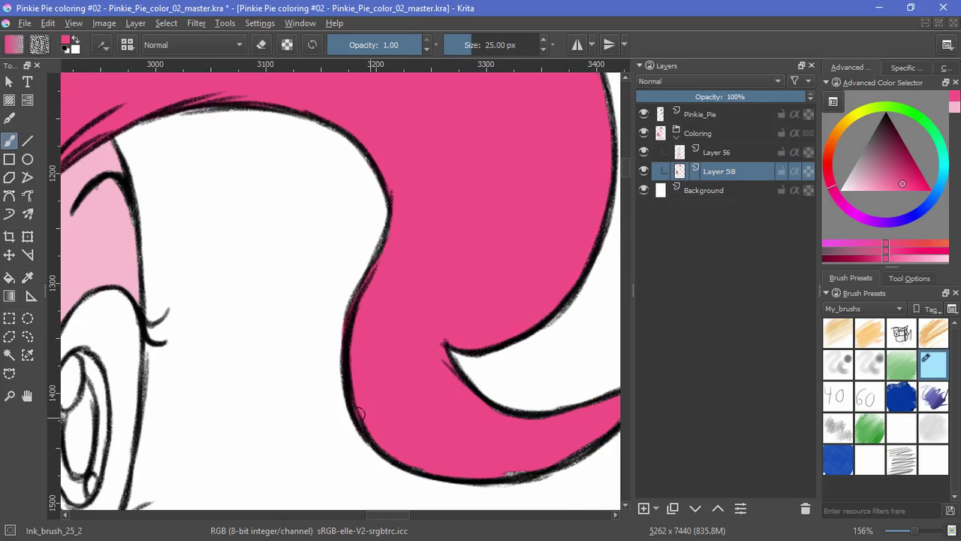
{"action": "left_click_drag", "start_coordinate": [567, 424], "coordinate": [450, 412]}
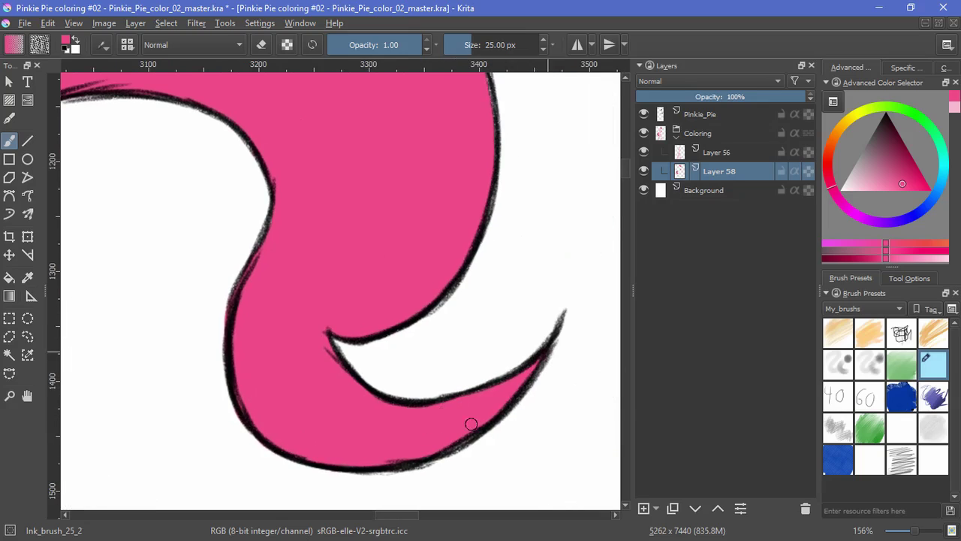
{"action": "scroll", "coordinate": [472, 247], "scroll_direction": "up", "scroll_amount": 5}
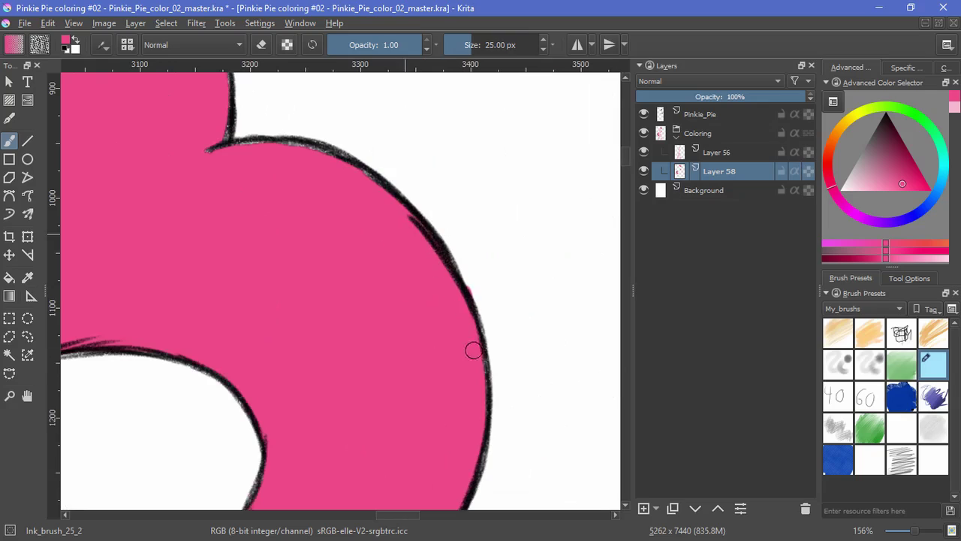
{"action": "scroll", "coordinate": [248, 251], "scroll_direction": "up", "scroll_amount": 4}
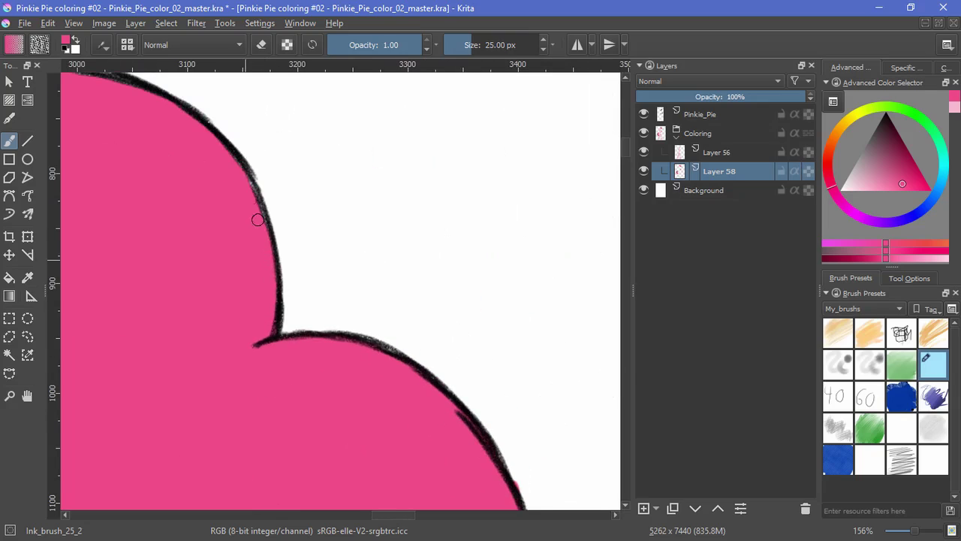
Step: Touch up the hot pink along the mane's outer outline, over the rounded curls up to the top of the head
{"action": "scroll", "coordinate": [263, 195], "scroll_direction": "up", "scroll_amount": 2}
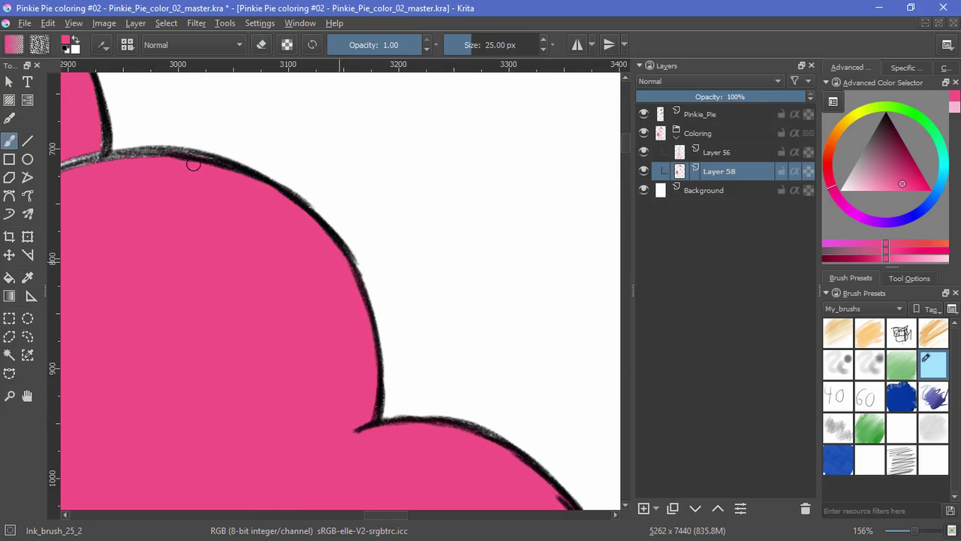
{"action": "scroll", "coordinate": [193, 163], "scroll_direction": "up", "scroll_amount": 2}
{"action": "left_click_drag", "start_coordinate": [181, 308], "coordinate": [326, 247]}
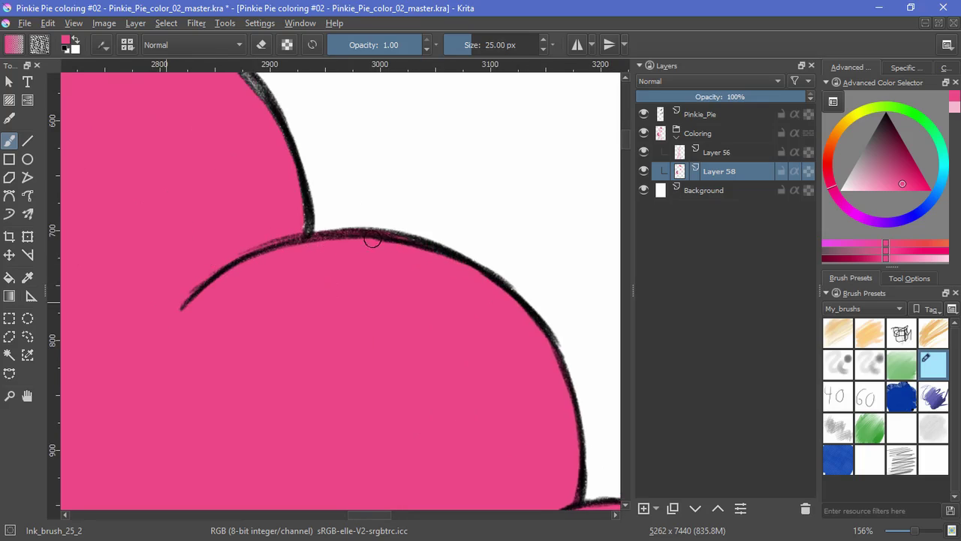
{"action": "scroll", "coordinate": [302, 242], "scroll_direction": "up", "scroll_amount": 2}
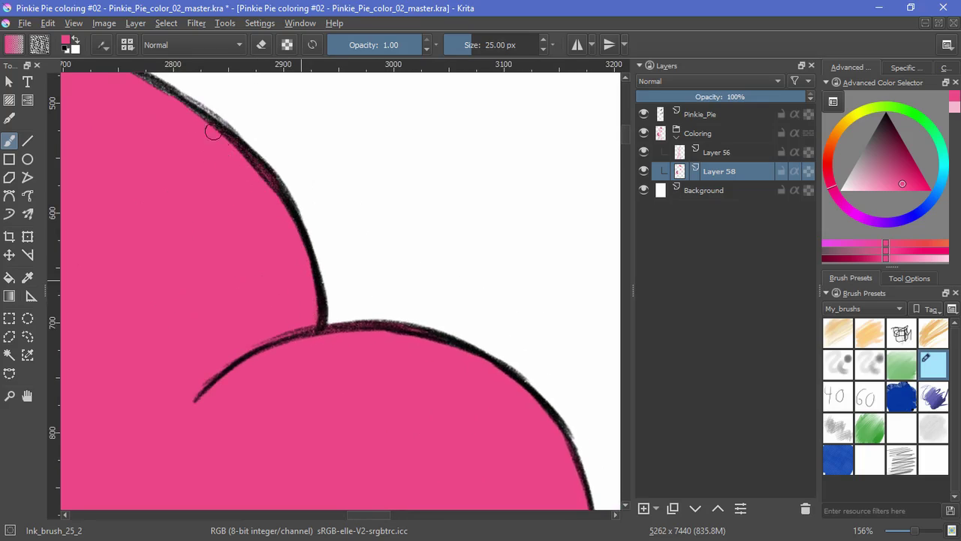
{"action": "scroll", "coordinate": [282, 256], "scroll_direction": "up", "scroll_amount": 3}
{"action": "left_click_drag", "start_coordinate": [149, 259], "coordinate": [367, 285]}
{"action": "left_click_drag", "start_coordinate": [364, 243], "coordinate": [326, 248]}
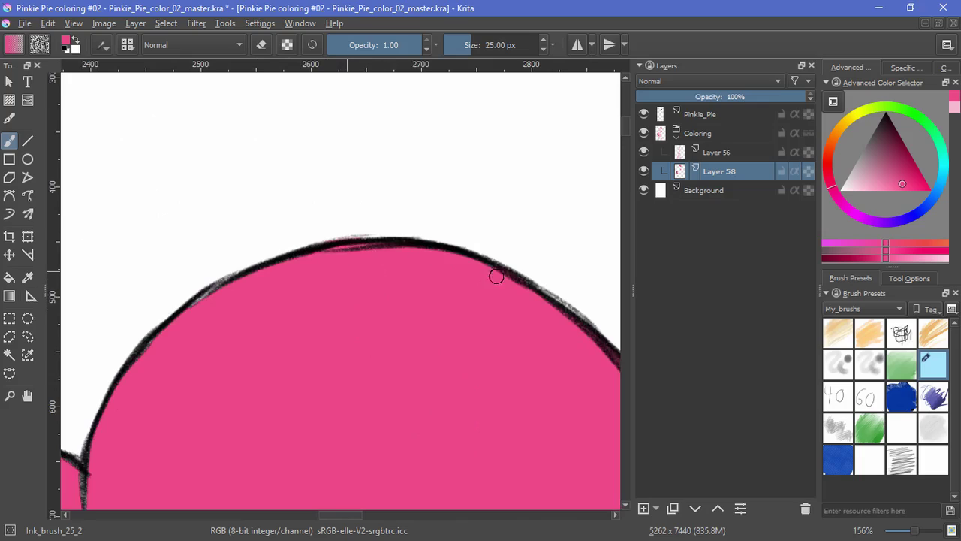
Step: Erase the hot pink spilling above the mane curl over the ear and fill the gaps under its upper outline
{"action": "scroll", "coordinate": [219, 291], "scroll_direction": "left", "scroll_amount": 5}
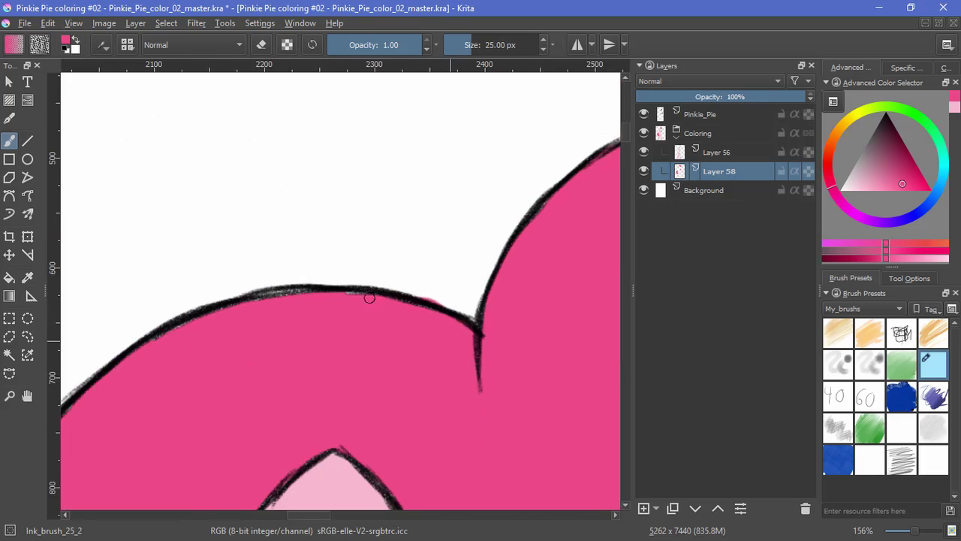
{"action": "key", "text": "e"}
{"action": "left_click_drag", "start_coordinate": [328, 279], "coordinate": [365, 280]}
{"action": "key", "text": "e"}
{"action": "left_click_drag", "start_coordinate": [307, 292], "coordinate": [269, 296]}
{"action": "left_click_drag", "start_coordinate": [202, 318], "coordinate": [155, 337]}
{"action": "left_click_drag", "start_coordinate": [199, 388], "coordinate": [225, 273]}
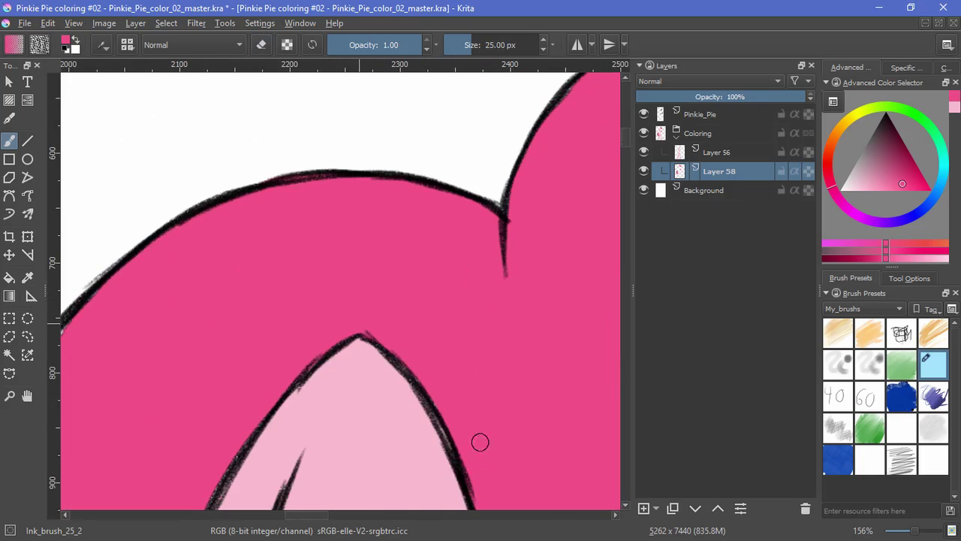
Step: Fill the hot pink gaps along the mane beside the ear and down the back of the head
{"action": "left_click_drag", "start_coordinate": [250, 452], "coordinate": [309, 364]}
{"action": "scroll", "coordinate": [308, 363], "scroll_direction": "down", "scroll_amount": 3}
{"action": "scroll", "coordinate": [307, 364], "scroll_direction": "left", "scroll_amount": 1}
{"action": "scroll", "coordinate": [155, 188], "scroll_direction": "down", "scroll_amount": 6}
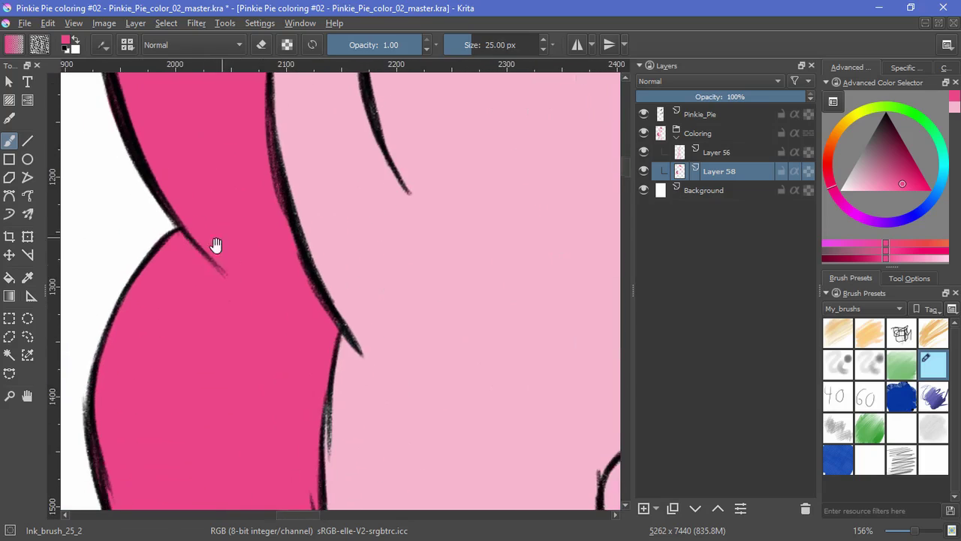
{"action": "left_click_drag", "start_coordinate": [329, 394], "coordinate": [327, 455]}
{"action": "mouse_move", "coordinate": [303, 467]}
{"action": "left_mouse_down"}
{"action": "mouse_move", "coordinate": [269, 266]}
{"action": "mouse_move", "coordinate": [304, 189]}
{"action": "left_mouse_up"}
Step: On the skin layer, sample the light pink and touch up the cheek beside the back lock's inner outline
{"action": "left_click", "coordinate": [718, 153]}
{"action": "left_click", "coordinate": [395, 257], "text": "ctrl"}
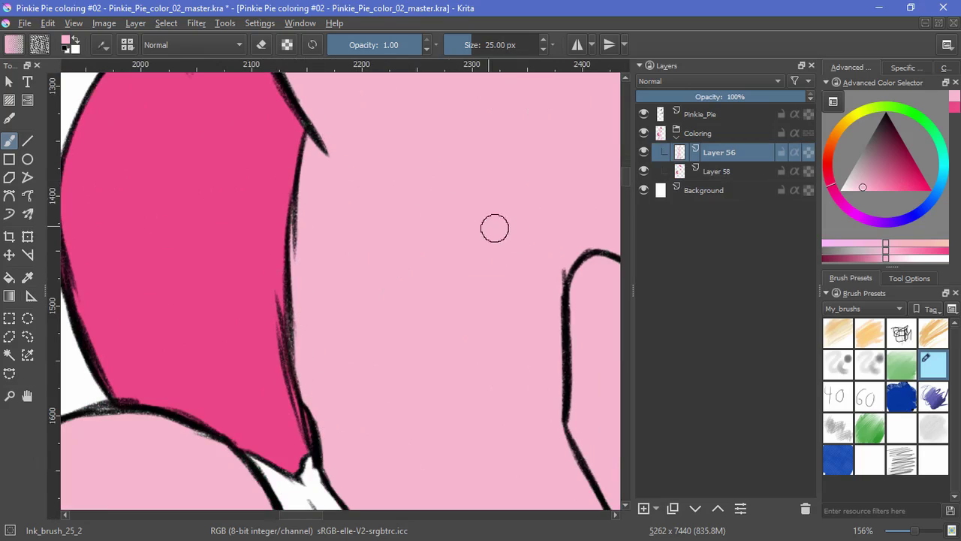
{"action": "scroll", "coordinate": [208, 208], "scroll_direction": "left", "scroll_amount": 2}
{"action": "scroll", "coordinate": [208, 208], "scroll_direction": "down", "scroll_amount": 1}
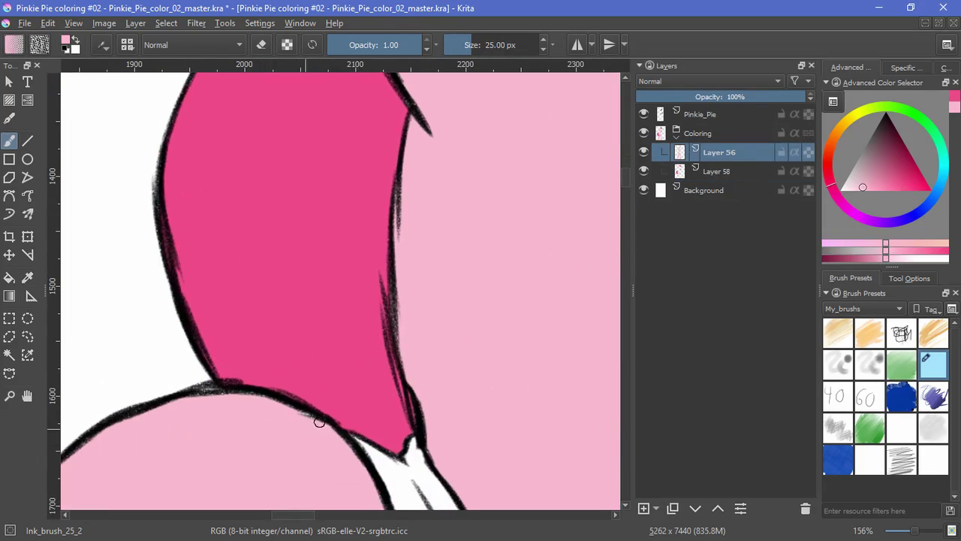
Step: On the mane layer, sample the hot pink and touch up the back lock's lower end above the shoulder
{"action": "left_click", "coordinate": [714, 173]}
{"action": "left_click", "coordinate": [329, 295], "text": "ctrl"}
{"action": "left_click_drag", "start_coordinate": [265, 362], "coordinate": [353, 122]}
Step: On the skin layer, sample the light pink and paint the forehead around the forelock's point and along the face's front edge
{"action": "scroll", "coordinate": [357, 124], "scroll_direction": "down", "scroll_amount": 4}
{"action": "left_click_drag", "start_coordinate": [552, 214], "coordinate": [291, 476]}
{"action": "scroll", "coordinate": [335, 305], "scroll_direction": "up", "scroll_amount": 5}
{"action": "left_click", "coordinate": [718, 153]}
{"action": "left_click", "coordinate": [253, 334], "text": "ctrl"}
{"action": "left_click_drag", "start_coordinate": [285, 301], "coordinate": [290, 273]}
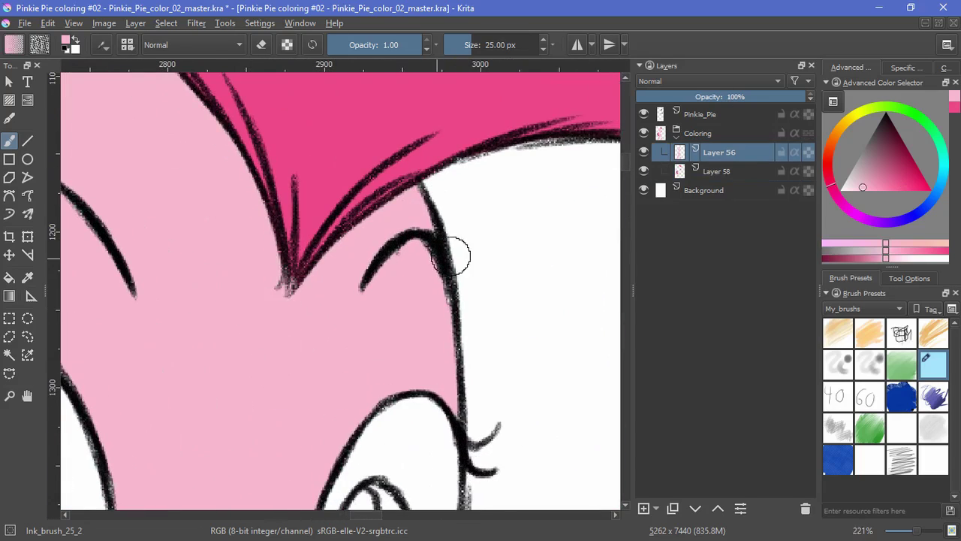
{"action": "left_click_drag", "start_coordinate": [269, 316], "coordinate": [514, 405]}
{"action": "mouse_move", "coordinate": [218, 275]}
{"action": "left_mouse_down"}
{"action": "mouse_move", "coordinate": [353, 253]}
{"action": "mouse_move", "coordinate": [489, 111]}
{"action": "left_mouse_up"}
{"action": "scroll", "coordinate": [590, 278], "scroll_direction": "down", "scroll_amount": 6}
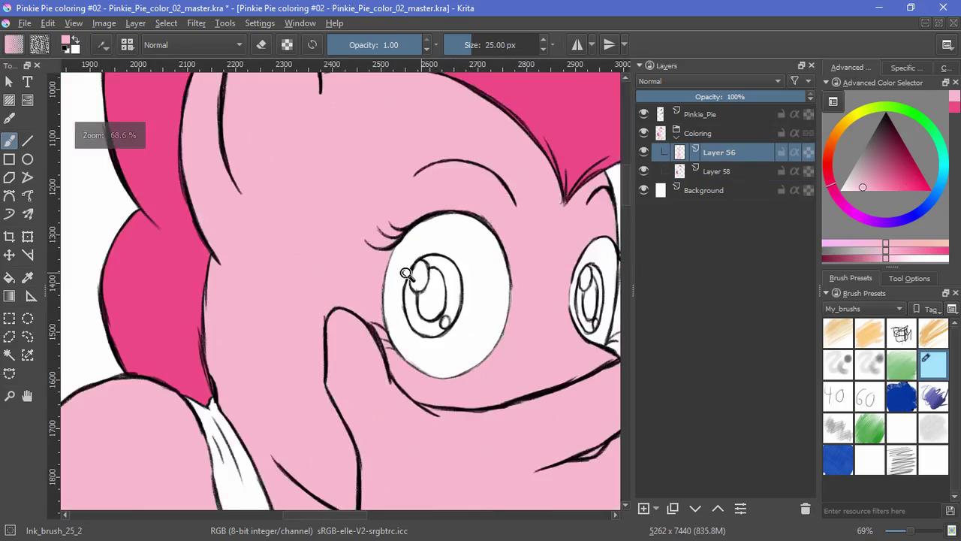
Step: On the mane layer, sample the hot pink and touch up the outer edge of the lock hanging below the chin
{"action": "key", "text": "Page_Down"}
{"action": "left_click", "coordinate": [408, 343], "text": "ctrl"}
{"action": "scroll", "coordinate": [408, 343], "scroll_direction": "up", "scroll_amount": 5}
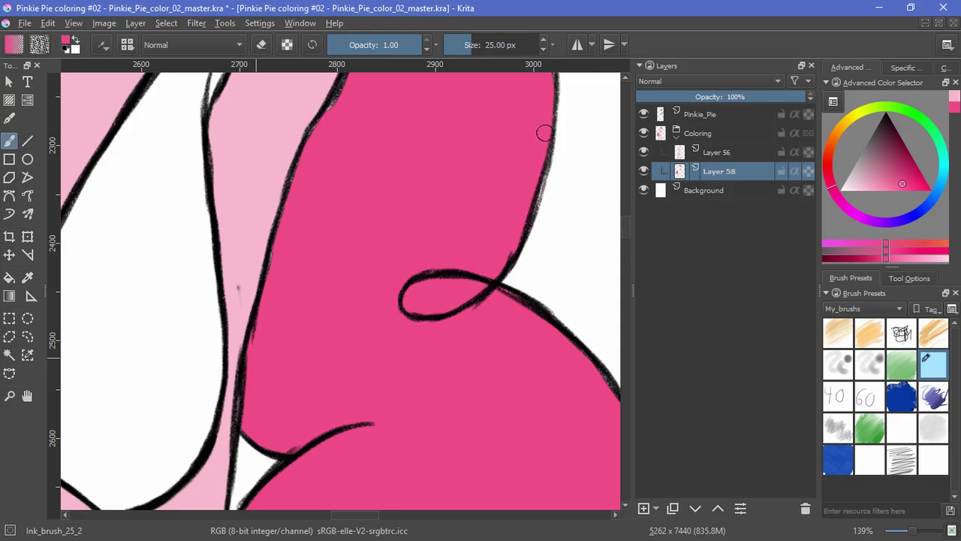
{"action": "scroll", "coordinate": [275, 337], "scroll_direction": "up", "scroll_amount": 5}
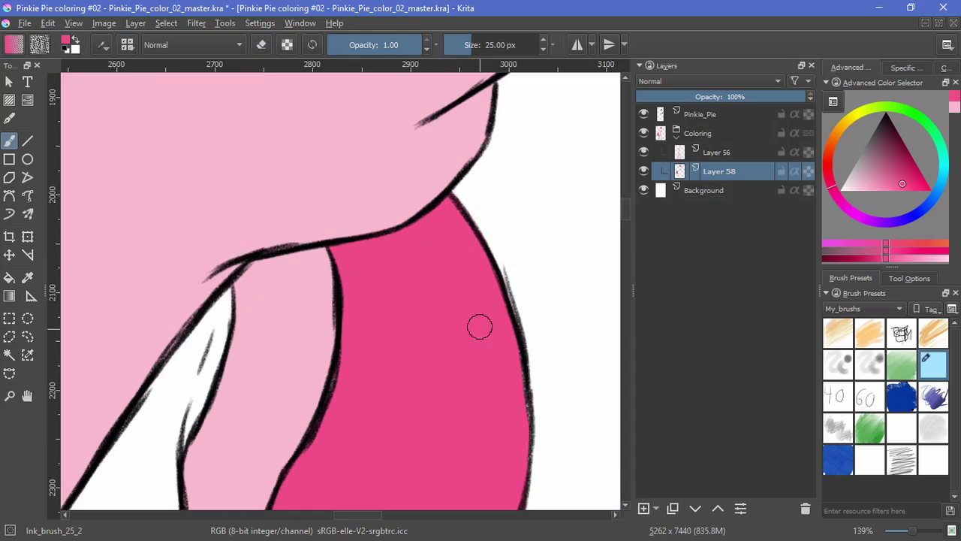
{"action": "scroll", "coordinate": [523, 391], "scroll_direction": "down", "scroll_amount": 6}
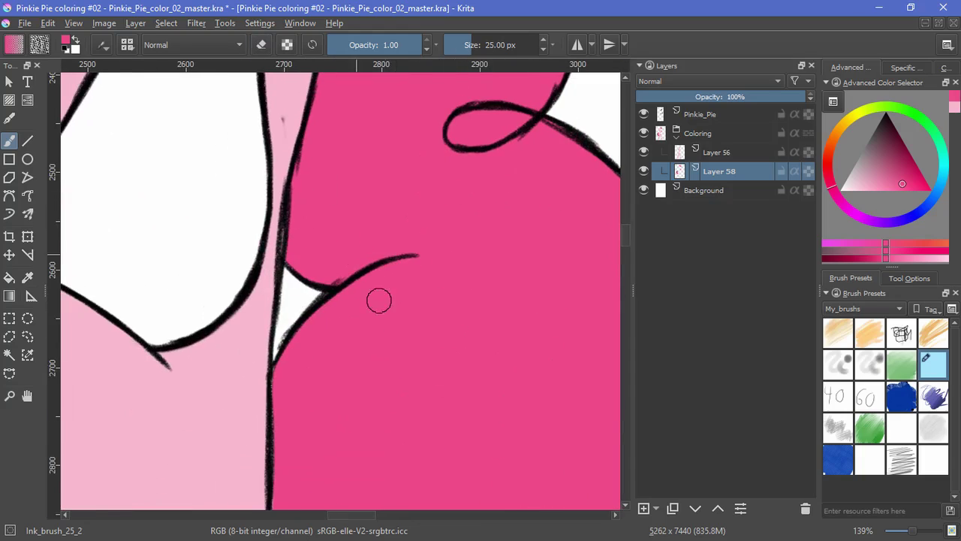
Step: Clean up the hanging lock's lower curl, erasing hot pink outside the outline and filling its pointed tip
{"action": "left_click_drag", "start_coordinate": [284, 371], "coordinate": [453, 389]}
{"action": "key", "text": "e"}
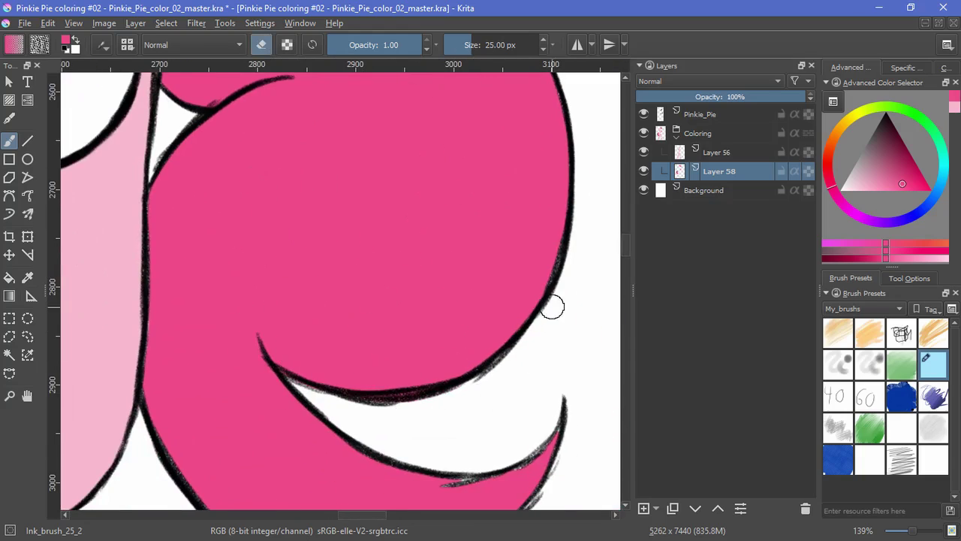
{"action": "key", "text": "e"}
{"action": "scroll", "coordinate": [474, 343], "scroll_direction": "down", "scroll_amount": 2}
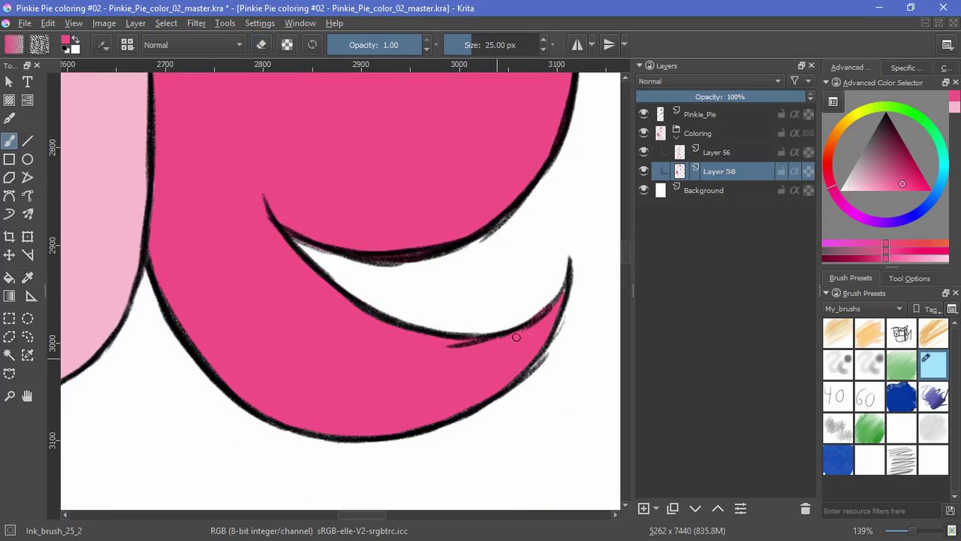
{"action": "left_click_drag", "start_coordinate": [516, 337], "coordinate": [548, 299]}
{"action": "key", "text": "e"}
{"action": "key", "text": "e"}
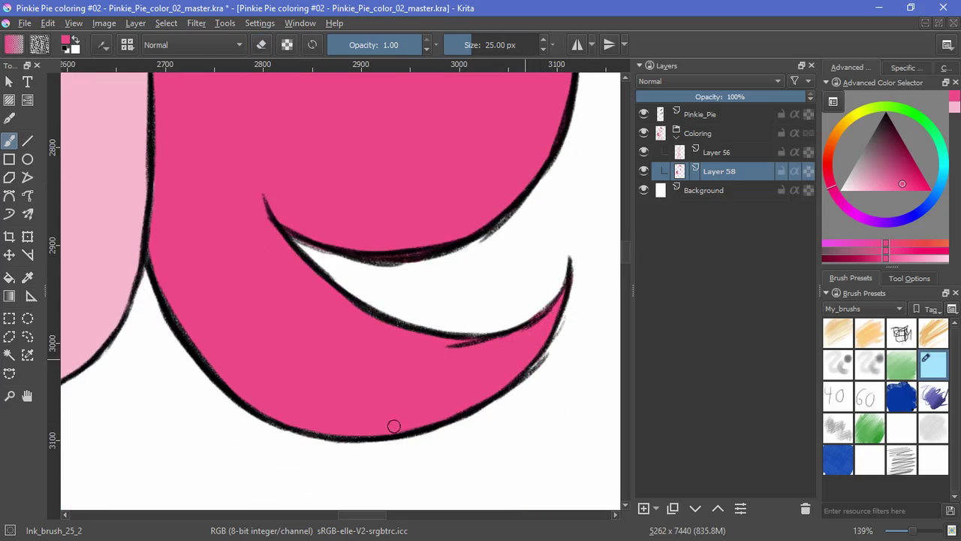
{"action": "key", "text": "e"}
{"action": "key", "text": "e"}
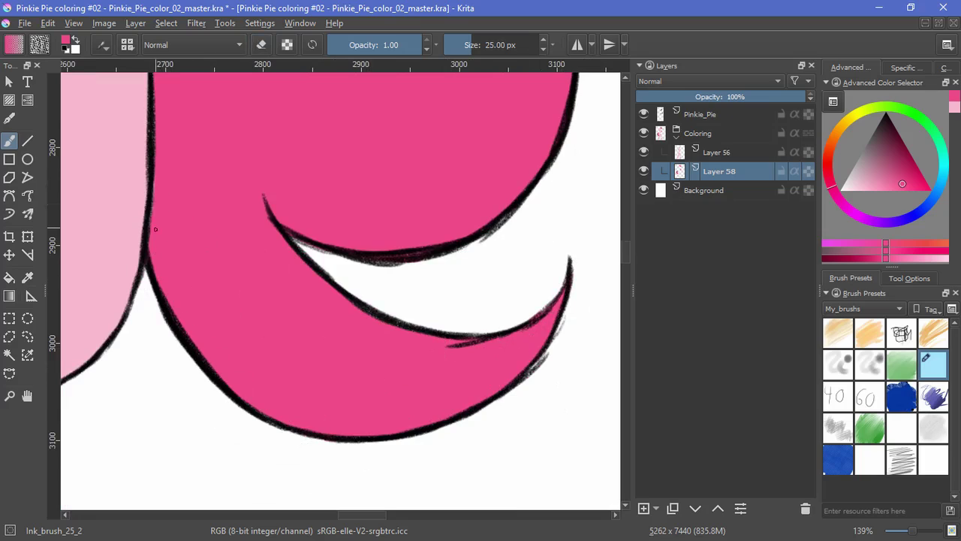
Step: Fill the hot pink gaps along the hanging lock's inner edge beside the torso, working upward
{"action": "left_click_drag", "start_coordinate": [182, 129], "coordinate": [215, 260]}
{"action": "left_click_drag", "start_coordinate": [326, 133], "coordinate": [362, 324]}
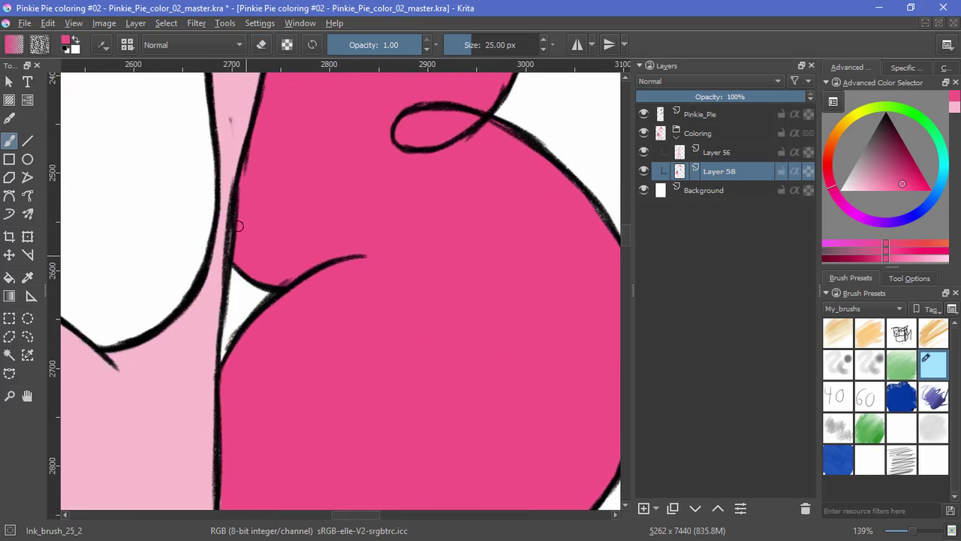
{"action": "left_click_drag", "start_coordinate": [344, 184], "coordinate": [346, 368]}
{"action": "left_click_drag", "start_coordinate": [345, 368], "coordinate": [485, 277]}
{"action": "left_click_drag", "start_coordinate": [315, 295], "coordinate": [319, 210]}
{"action": "left_click_drag", "start_coordinate": [319, 210], "coordinate": [368, 244]}
{"action": "left_click_drag", "start_coordinate": [376, 244], "coordinate": [421, 210]}
Step: Touch up the tail's hot pink edge where it meets the waist and the upper side of the shorts
{"action": "left_click_drag", "start_coordinate": [305, 411], "coordinate": [375, 291]}
{"action": "mouse_move", "coordinate": [374, 302]}
{"action": "left_mouse_down"}
{"action": "mouse_move", "coordinate": [406, 315]}
{"action": "mouse_move", "coordinate": [384, 337]}
{"action": "mouse_move", "coordinate": [365, 338]}
{"action": "left_mouse_up"}
{"action": "key", "text": "e"}
{"action": "key", "text": "e"}
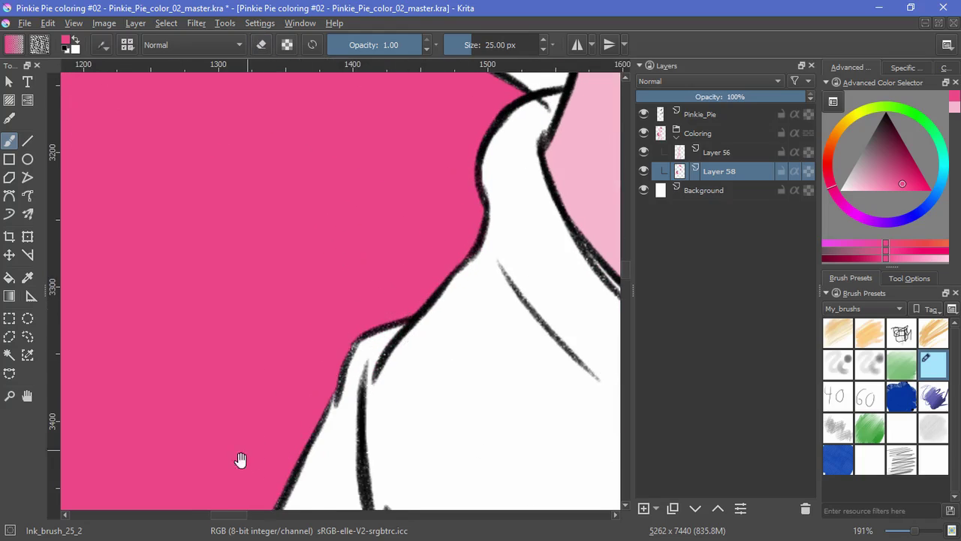
{"action": "left_click_drag", "start_coordinate": [241, 460], "coordinate": [321, 246]}
{"action": "left_click_drag", "start_coordinate": [349, 274], "coordinate": [292, 387]}
{"action": "left_click_drag", "start_coordinate": [249, 508], "coordinate": [315, 339]}
{"action": "left_click_drag", "start_coordinate": [314, 340], "coordinate": [264, 485]}
{"action": "left_click_drag", "start_coordinate": [264, 486], "coordinate": [288, 314]}
{"action": "left_click_drag", "start_coordinate": [287, 315], "coordinate": [283, 388]}
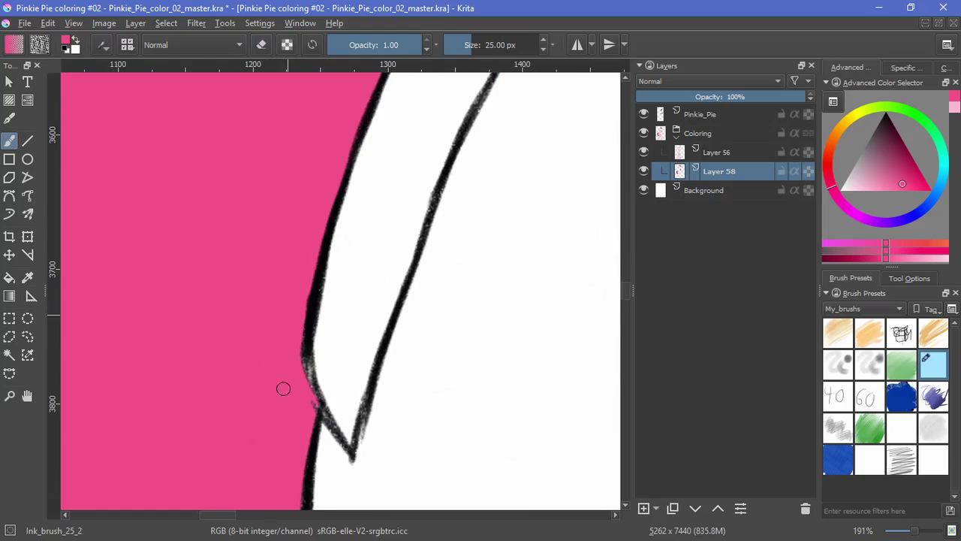
Step: Paint hot pink up to the tail's outline along the side of the shorts, down to the small loop beside the hem
{"action": "left_click_drag", "start_coordinate": [298, 494], "coordinate": [312, 307]}
{"action": "mouse_move", "coordinate": [313, 319]}
{"action": "left_mouse_down"}
{"action": "mouse_move", "coordinate": [325, 479]}
{"action": "mouse_move", "coordinate": [256, 278]}
{"action": "left_mouse_up"}
{"action": "left_click_drag", "start_coordinate": [259, 285], "coordinate": [311, 388]}
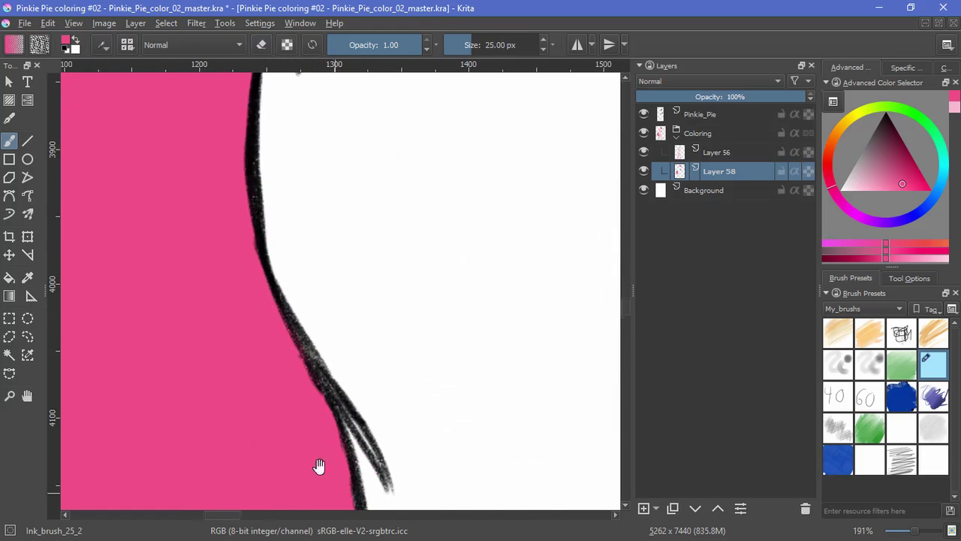
{"action": "left_click_drag", "start_coordinate": [319, 466], "coordinate": [251, 283]}
{"action": "left_click_drag", "start_coordinate": [304, 378], "coordinate": [305, 243]}
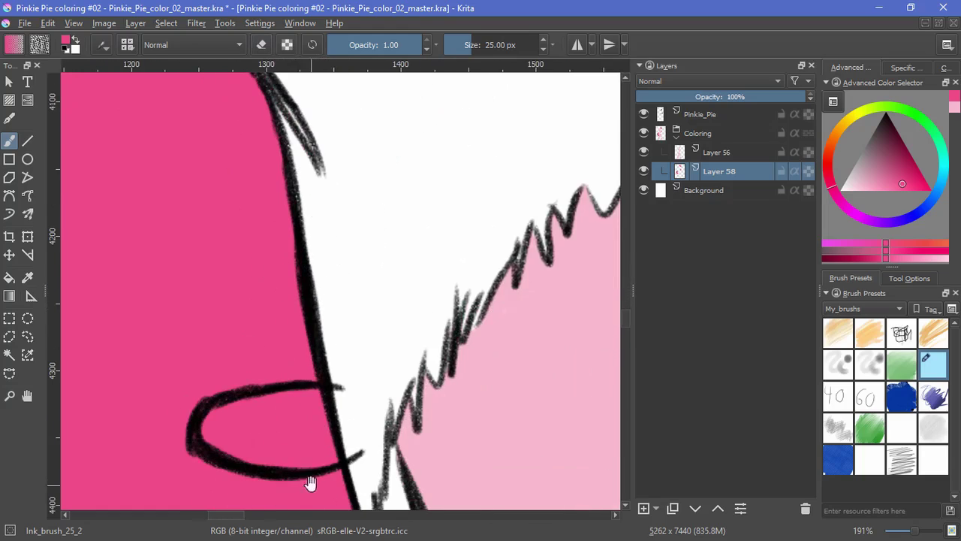
{"action": "left_click_drag", "start_coordinate": [310, 483], "coordinate": [291, 243]}
Step: Fill the tail's hot pink edge from the frayed hem down the thigh and along the lower leg's outline
{"action": "left_click_drag", "start_coordinate": [454, 465], "coordinate": [283, 176]}
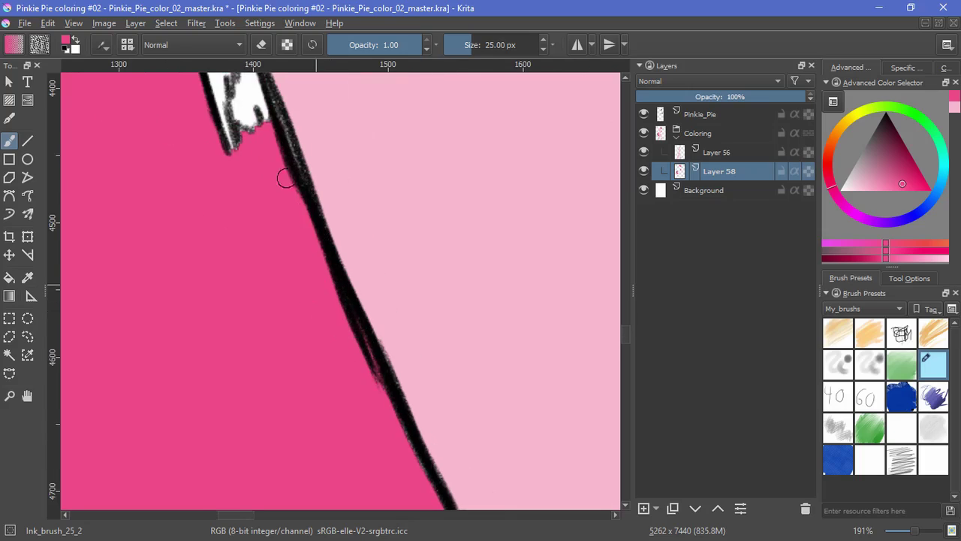
{"action": "left_click_drag", "start_coordinate": [353, 421], "coordinate": [317, 262]}
{"action": "left_click_drag", "start_coordinate": [376, 283], "coordinate": [269, 238]}
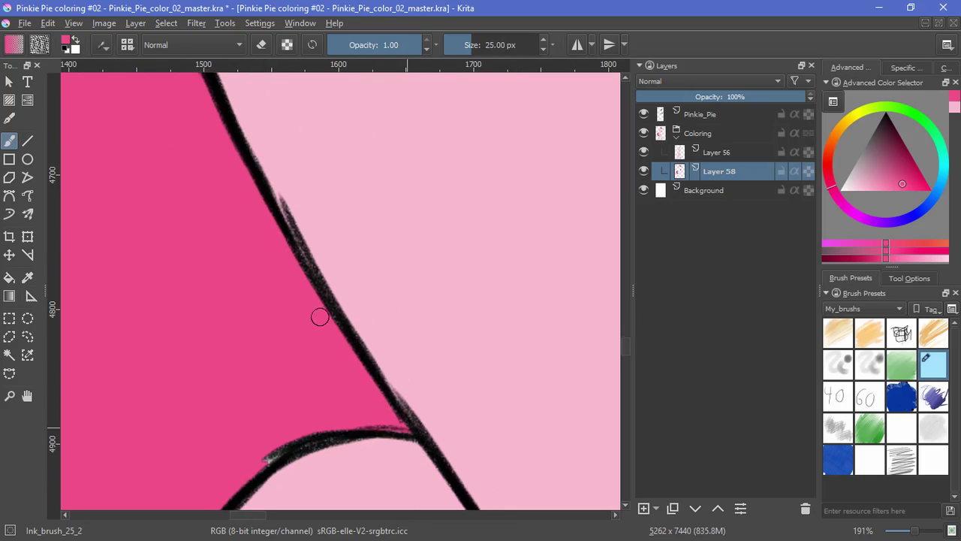
{"action": "left_click_drag", "start_coordinate": [314, 429], "coordinate": [399, 318]}
{"action": "left_click_drag", "start_coordinate": [199, 452], "coordinate": [329, 261]}
{"action": "left_click_drag", "start_coordinate": [171, 445], "coordinate": [323, 331]}
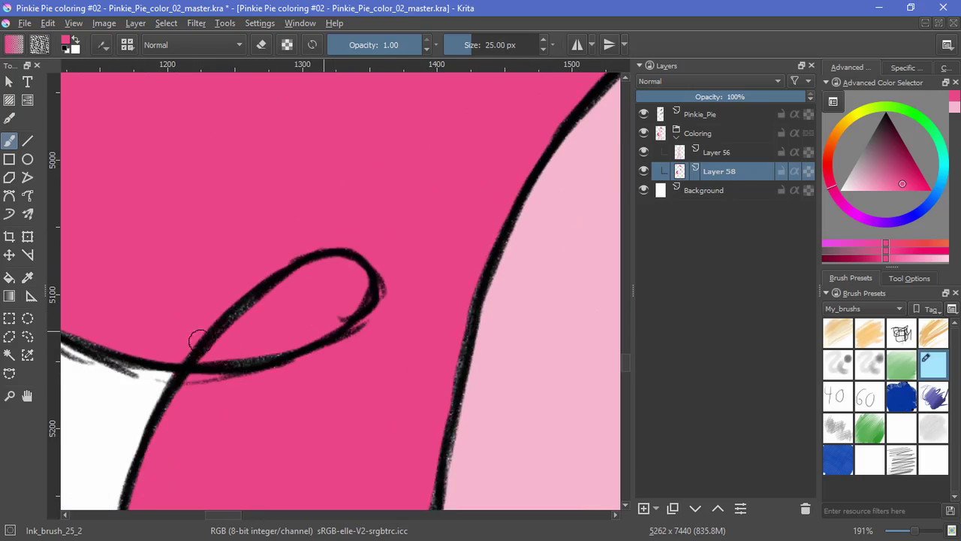
Step: Clean up the tail's lower end below the looped curl, erasing hot pink outside the outline and repainting the gaps
{"action": "mouse_move", "coordinate": [497, 232]}
{"action": "left_mouse_down"}
{"action": "mouse_move", "coordinate": [451, 432]}
{"action": "mouse_move", "coordinate": [453, 328]}
{"action": "left_mouse_up"}
{"action": "mouse_move", "coordinate": [422, 460]}
{"action": "left_mouse_down"}
{"action": "mouse_move", "coordinate": [462, 319]}
{"action": "mouse_move", "coordinate": [440, 477]}
{"action": "left_mouse_up"}
{"action": "left_click_drag", "start_coordinate": [416, 471], "coordinate": [457, 318]}
{"action": "mouse_move", "coordinate": [307, 340]}
{"action": "left_mouse_down"}
{"action": "mouse_move", "coordinate": [395, 431]}
{"action": "mouse_move", "coordinate": [244, 204]}
{"action": "mouse_move", "coordinate": [219, 195]}
{"action": "mouse_move", "coordinate": [241, 306]}
{"action": "left_mouse_up"}
{"action": "key", "text": "e"}
{"action": "mouse_move", "coordinate": [274, 220]}
{"action": "left_mouse_down"}
{"action": "mouse_move", "coordinate": [309, 337]}
{"action": "mouse_move", "coordinate": [323, 458]}
{"action": "left_mouse_up"}
{"action": "mouse_move", "coordinate": [294, 335]}
{"action": "left_mouse_down"}
{"action": "mouse_move", "coordinate": [283, 352]}
{"action": "mouse_move", "coordinate": [293, 338]}
{"action": "left_mouse_up"}
{"action": "key", "text": "e"}
{"action": "left_click_drag", "start_coordinate": [295, 309], "coordinate": [283, 382]}
Step: Refine the outer edge of the tail's lower bulge, erasing hot pink spills and repainting gaps inside the outline
{"action": "left_click_drag", "start_coordinate": [380, 140], "coordinate": [455, 288]}
{"action": "left_click_drag", "start_coordinate": [248, 259], "coordinate": [387, 400]}
{"action": "mouse_move", "coordinate": [331, 396]}
{"action": "left_mouse_down"}
{"action": "mouse_move", "coordinate": [238, 287]}
{"action": "mouse_move", "coordinate": [175, 122]}
{"action": "mouse_move", "coordinate": [166, 195]}
{"action": "left_mouse_up"}
{"action": "mouse_move", "coordinate": [207, 172]}
{"action": "left_mouse_down"}
{"action": "mouse_move", "coordinate": [269, 351]}
{"action": "mouse_move", "coordinate": [249, 86]}
{"action": "mouse_move", "coordinate": [196, 308]}
{"action": "left_mouse_up"}
{"action": "key", "text": "e"}
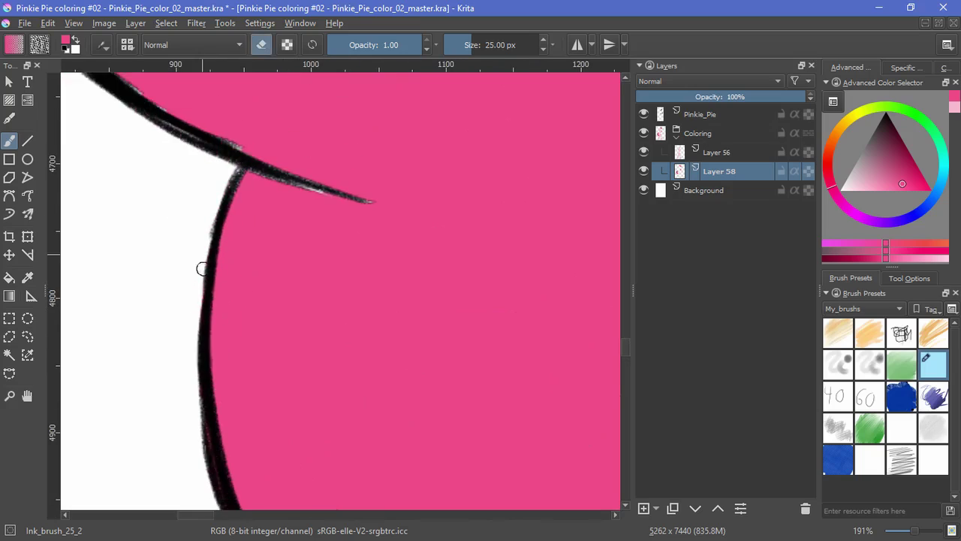
{"action": "left_click_drag", "start_coordinate": [202, 271], "coordinate": [193, 323]}
{"action": "left_click_drag", "start_coordinate": [369, 184], "coordinate": [356, 248]}
{"action": "key", "text": "e"}
{"action": "mouse_move", "coordinate": [379, 162]}
{"action": "left_mouse_down"}
{"action": "mouse_move", "coordinate": [240, 191]}
{"action": "mouse_move", "coordinate": [338, 267]}
{"action": "left_mouse_up"}
{"action": "key", "text": "e"}
{"action": "left_click_drag", "start_coordinate": [270, 254], "coordinate": [253, 285]}
{"action": "key", "text": "e"}
{"action": "mouse_move", "coordinate": [284, 218]}
{"action": "left_mouse_down"}
{"action": "mouse_move", "coordinate": [229, 207]}
{"action": "mouse_move", "coordinate": [166, 153]}
{"action": "left_mouse_up"}
Step: Continue up the tail's outer outline around the middle bulge, alternately erasing hot pink overflow and filling gaps
{"action": "left_click_drag", "start_coordinate": [245, 170], "coordinate": [426, 403]}
{"action": "key", "text": "e"}
{"action": "mouse_move", "coordinate": [256, 315]}
{"action": "left_mouse_down"}
{"action": "mouse_move", "coordinate": [159, 224]}
{"action": "mouse_move", "coordinate": [193, 291]}
{"action": "mouse_move", "coordinate": [306, 402]}
{"action": "left_mouse_up"}
{"action": "key", "text": "e"}
{"action": "mouse_move", "coordinate": [228, 338]}
{"action": "left_mouse_down"}
{"action": "mouse_move", "coordinate": [179, 215]}
{"action": "mouse_move", "coordinate": [152, 101]}
{"action": "mouse_move", "coordinate": [225, 291]}
{"action": "left_mouse_up"}
{"action": "left_click_drag", "start_coordinate": [224, 291], "coordinate": [215, 213]}
{"action": "key", "text": "e"}
{"action": "left_click_drag", "start_coordinate": [188, 157], "coordinate": [172, 351]}
{"action": "key", "text": "e"}
{"action": "left_click_drag", "start_coordinate": [204, 251], "coordinate": [247, 127]}
{"action": "mouse_move", "coordinate": [268, 90]}
{"action": "left_mouse_down"}
{"action": "mouse_move", "coordinate": [223, 256]}
{"action": "mouse_move", "coordinate": [297, 166]}
{"action": "left_mouse_up"}
{"action": "left_click_drag", "start_coordinate": [200, 297], "coordinate": [197, 266]}
{"action": "left_click_drag", "start_coordinate": [323, 137], "coordinate": [417, 92]}
{"action": "left_click_drag", "start_coordinate": [447, 81], "coordinate": [516, 124]}
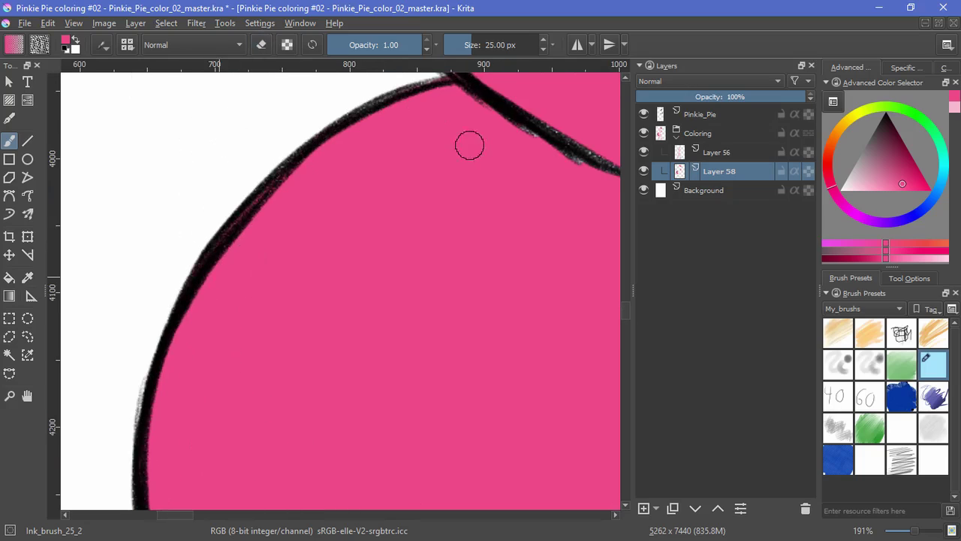
Step: Clean up the hot pink where the tail's middle bulge meets the upper one
{"action": "left_click_drag", "start_coordinate": [470, 146], "coordinate": [196, 230]}
{"action": "left_click_drag", "start_coordinate": [298, 238], "coordinate": [368, 263]}
{"action": "left_click_drag", "start_coordinate": [218, 135], "coordinate": [365, 363]}
{"action": "mouse_move", "coordinate": [271, 294]}
{"action": "left_mouse_down"}
{"action": "mouse_move", "coordinate": [358, 398]}
{"action": "mouse_move", "coordinate": [197, 201]}
{"action": "left_mouse_up"}
{"action": "key", "text": "e"}
{"action": "left_click_drag", "start_coordinate": [227, 293], "coordinate": [281, 354]}
{"action": "key", "text": "e"}
Step: Trim the hot pink outside the upper tail bulge's outer outline and fill the gaps within it
{"action": "mouse_move", "coordinate": [228, 236]}
{"action": "left_mouse_down"}
{"action": "mouse_move", "coordinate": [275, 337]}
{"action": "mouse_move", "coordinate": [171, 99]}
{"action": "left_mouse_up"}
{"action": "left_click_drag", "start_coordinate": [180, 163], "coordinate": [233, 335]}
{"action": "left_click_drag", "start_coordinate": [233, 336], "coordinate": [220, 198]}
{"action": "mouse_move", "coordinate": [237, 120]}
{"action": "left_mouse_down"}
{"action": "mouse_move", "coordinate": [219, 263]}
{"action": "mouse_move", "coordinate": [218, 196]}
{"action": "mouse_move", "coordinate": [205, 267]}
{"action": "left_mouse_up"}
{"action": "key", "text": "e"}
{"action": "key", "text": "e"}
{"action": "left_click_drag", "start_coordinate": [208, 259], "coordinate": [241, 134]}
{"action": "key", "text": "e"}
{"action": "left_click_drag", "start_coordinate": [205, 198], "coordinate": [183, 272]}
{"action": "left_click_drag", "start_coordinate": [241, 129], "coordinate": [215, 185]}
{"action": "mouse_move", "coordinate": [276, 124]}
{"action": "left_mouse_down"}
{"action": "mouse_move", "coordinate": [223, 242]}
{"action": "mouse_move", "coordinate": [274, 145]}
{"action": "left_mouse_up"}
{"action": "key", "text": "e"}
{"action": "mouse_move", "coordinate": [377, 94]}
{"action": "left_mouse_down"}
{"action": "mouse_move", "coordinate": [289, 205]}
{"action": "mouse_move", "coordinate": [402, 94]}
{"action": "left_mouse_up"}
Step: Paint hot pink up to the tail's upper outline, from the top of the bulge to the waist
{"action": "scroll", "coordinate": [360, 150], "scroll_direction": "up", "scroll_amount": 2}
{"action": "scroll", "coordinate": [361, 150], "scroll_direction": "right", "scroll_amount": 2}
{"action": "mouse_move", "coordinate": [322, 208]}
{"action": "left_mouse_down"}
{"action": "mouse_move", "coordinate": [382, 188]}
{"action": "mouse_move", "coordinate": [563, 179]}
{"action": "left_mouse_up"}
{"action": "scroll", "coordinate": [500, 248], "scroll_direction": "right", "scroll_amount": 2}
{"action": "scroll", "coordinate": [518, 278], "scroll_direction": "right", "scroll_amount": 2}
{"action": "left_click_drag", "start_coordinate": [532, 300], "coordinate": [604, 335]}
{"action": "scroll", "coordinate": [429, 290], "scroll_direction": "right", "scroll_amount": 2}
{"action": "scroll", "coordinate": [428, 289], "scroll_direction": "down", "scroll_amount": 1}
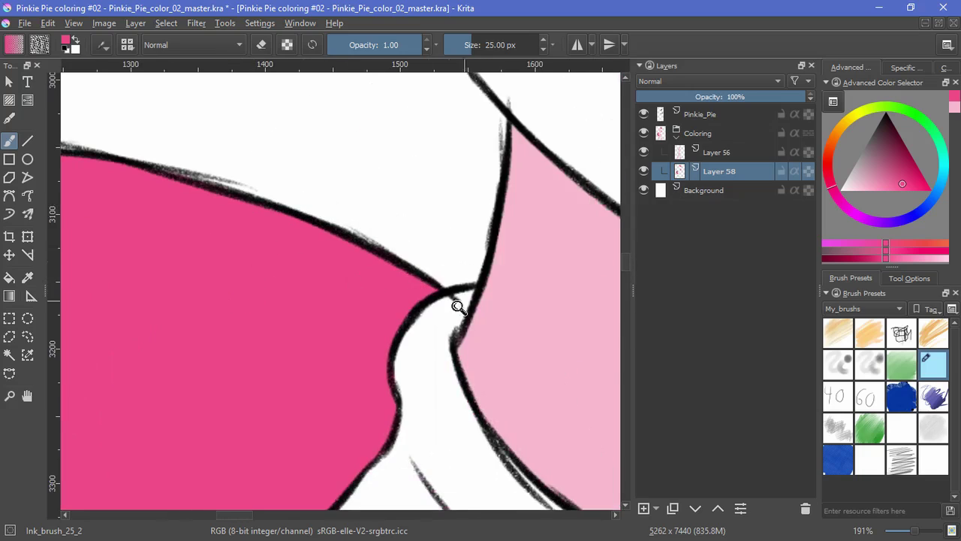
{"action": "left_click_drag", "start_coordinate": [329, 172], "coordinate": [395, 412]}
{"action": "left_click_drag", "start_coordinate": [517, 286], "coordinate": [432, 432]}
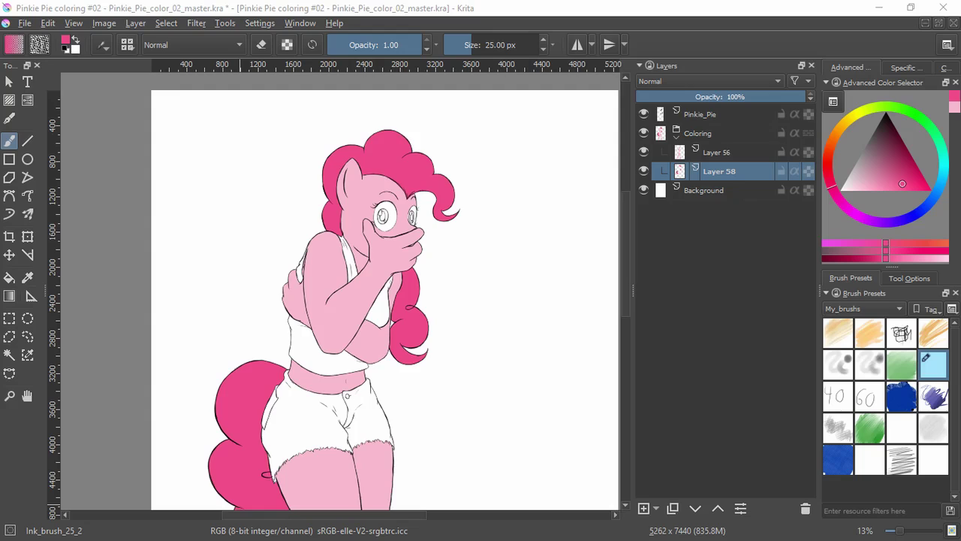
Step: Add a new paint layer above the skin layer and place it in its own group inside the Coloring group
{"action": "left_click", "coordinate": [753, 156]}
{"action": "key", "text": "Insert"}
{"action": "key", "text": "ctrl+g"}
Step: Select the iris ring of the larger eye with the Contiguous Selection tool, leaving out the pupil and highlights
{"action": "left_click_drag", "start_coordinate": [382, 225], "coordinate": [518, 80]}
{"action": "left_click_drag", "start_coordinate": [458, 206], "coordinate": [410, 307]}
{"action": "scroll", "coordinate": [411, 306], "scroll_direction": "up", "scroll_amount": 5}
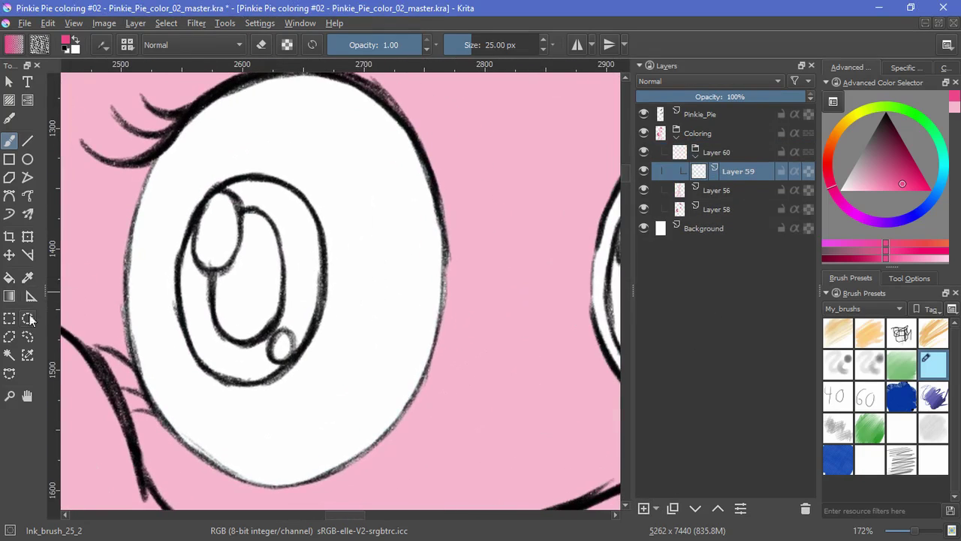
{"action": "left_click", "coordinate": [9, 354]}
{"action": "left_click", "coordinate": [303, 278], "text": "shift"}
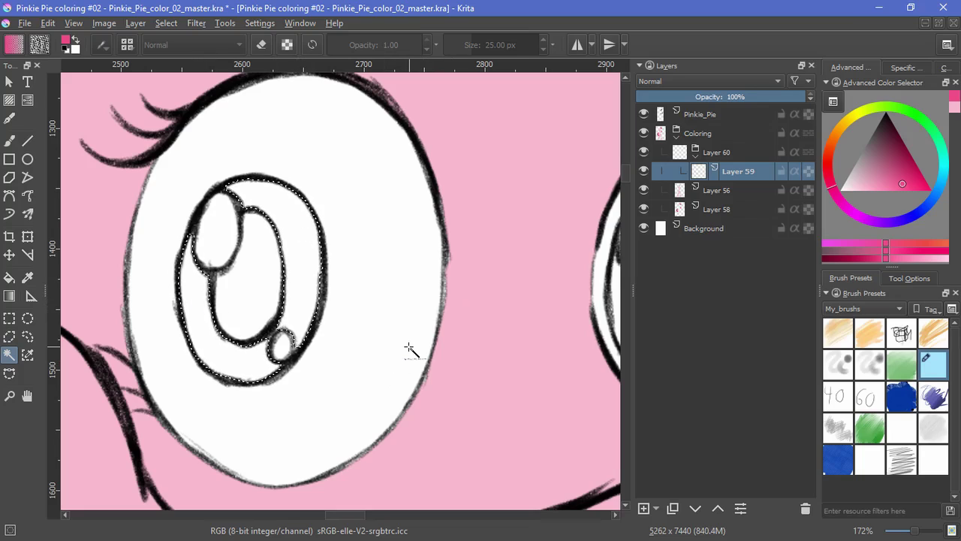
Step: Fill the selected iris with a vertical Foreground to Background gradient, dark blue at its top to lighter blue at its bottom
{"action": "key", "text": "d"}
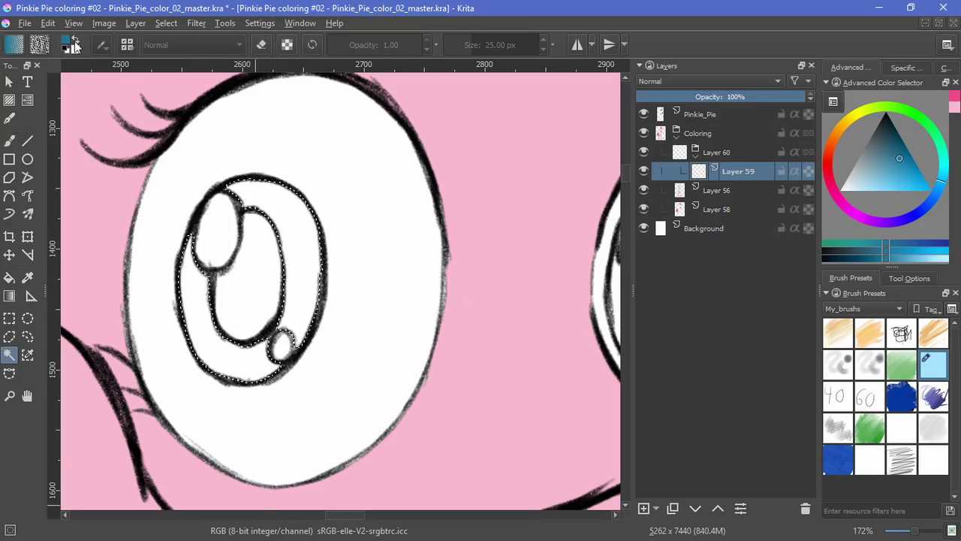
{"action": "key", "text": "x"}
{"action": "left_click", "coordinate": [15, 45]}
{"action": "left_click", "coordinate": [34, 129]}
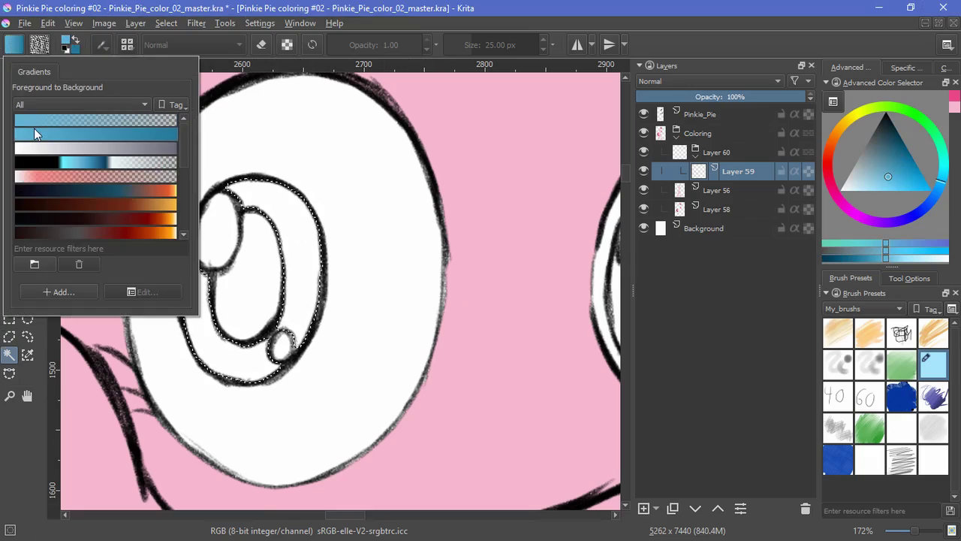
{"action": "left_click", "coordinate": [75, 40]}
{"action": "left_click", "coordinate": [9, 296]}
{"action": "left_click_drag", "start_coordinate": [253, 161], "coordinate": [253, 403]}
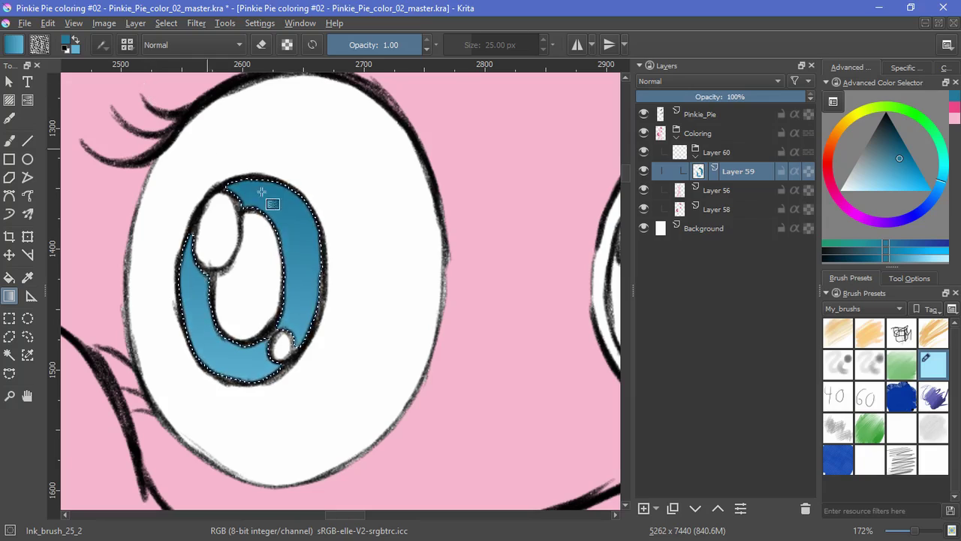
Step: Undo the iris gradient, reselect the larger eye's iris ring with the Contiguous Selection tool and grow the selection under the outline
{"action": "key", "text": "ctrl+z"}
{"action": "left_click", "coordinate": [9, 353]}
{"action": "left_click", "coordinate": [199, 355]}
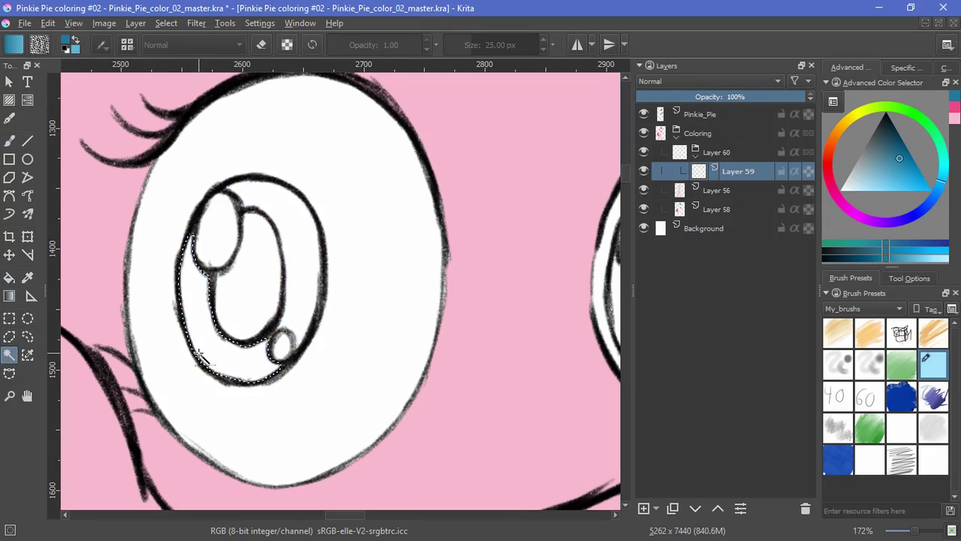
{"action": "left_click", "coordinate": [166, 24]}
{"action": "left_click", "coordinate": [244, 253]}
{"action": "left_click", "coordinate": [512, 320]}
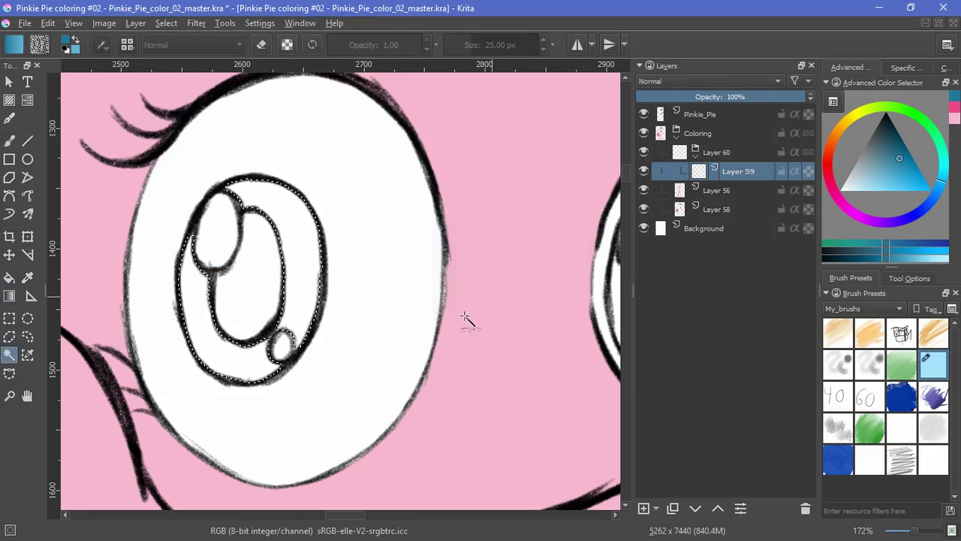
Step: Refine the selection with the Freehand Selection tool around the two highlights, extending it into the narrow corner beside the larger highlight
{"action": "left_click", "coordinate": [27, 336]}
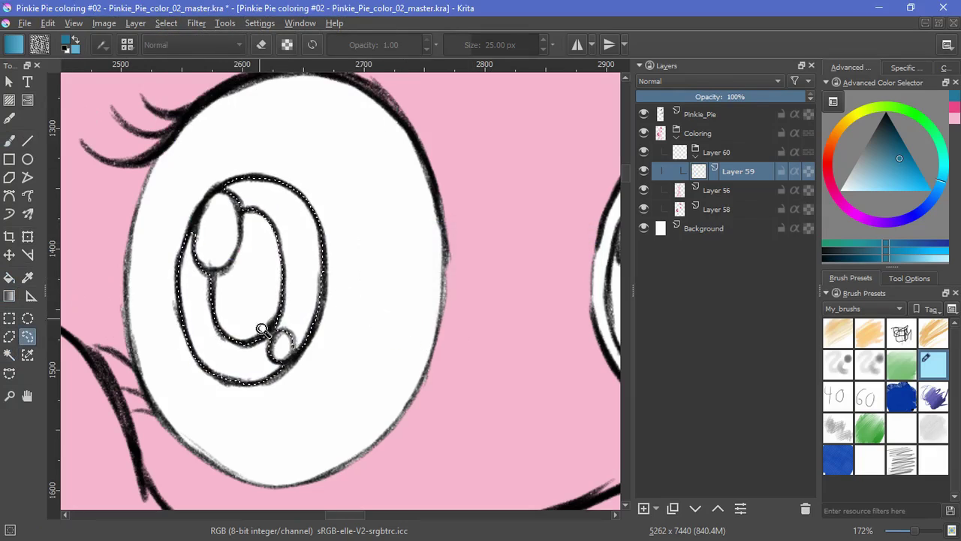
{"action": "mouse_move", "coordinate": [274, 353]}
{"action": "left_mouse_down"}
{"action": "mouse_move", "coordinate": [276, 263]}
{"action": "mouse_move", "coordinate": [291, 276]}
{"action": "mouse_move", "coordinate": [246, 302]}
{"action": "mouse_move", "coordinate": [276, 264]}
{"action": "left_mouse_up"}
{"action": "mouse_move", "coordinate": [329, 304]}
{"action": "left_mouse_down"}
{"action": "mouse_move", "coordinate": [363, 321]}
{"action": "mouse_move", "coordinate": [299, 402]}
{"action": "mouse_move", "coordinate": [306, 395]}
{"action": "left_mouse_up"}
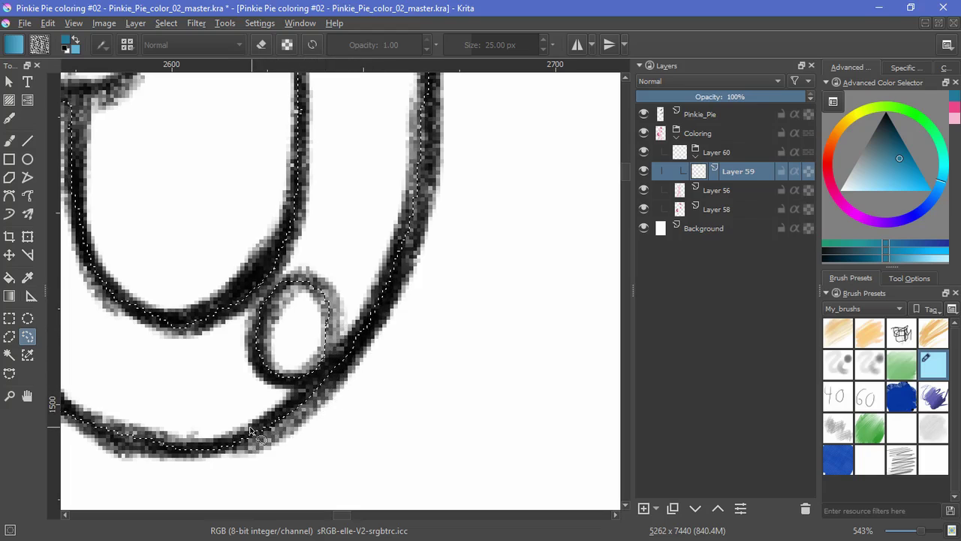
{"action": "left_click_drag", "start_coordinate": [167, 265], "coordinate": [339, 507]}
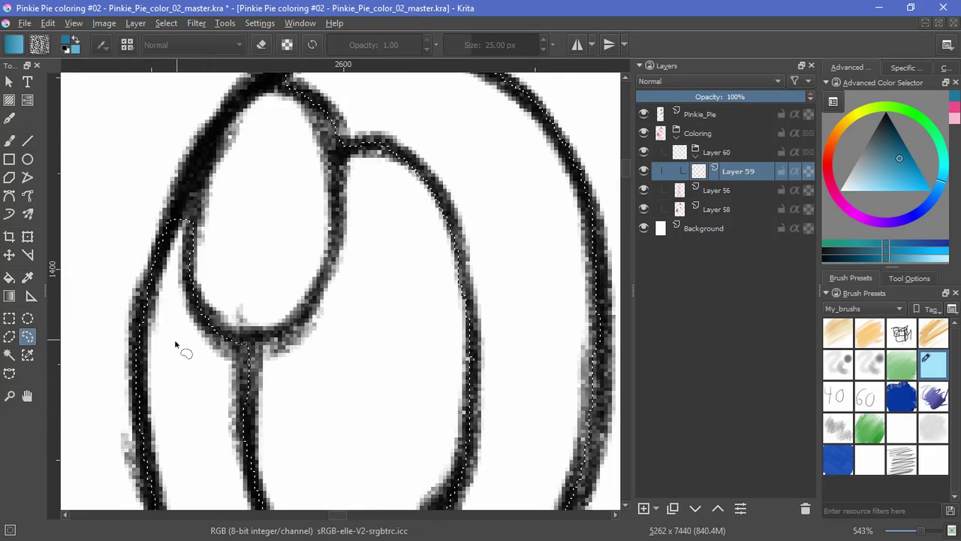
{"action": "left_click_drag", "start_coordinate": [317, 158], "coordinate": [309, 298]}
{"action": "left_click_drag", "start_coordinate": [389, 276], "coordinate": [389, 277]}
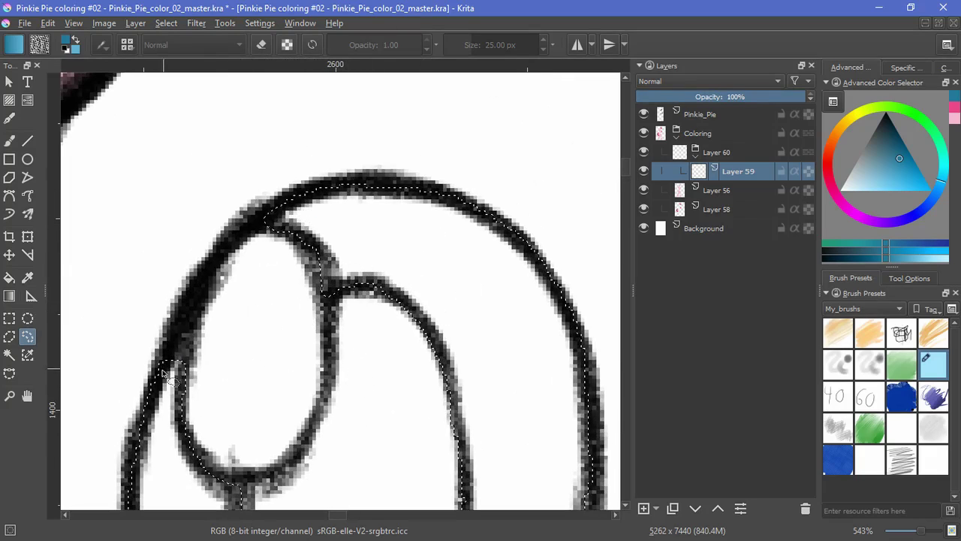
{"action": "scroll", "coordinate": [166, 359], "scroll_direction": "down", "scroll_amount": 4}
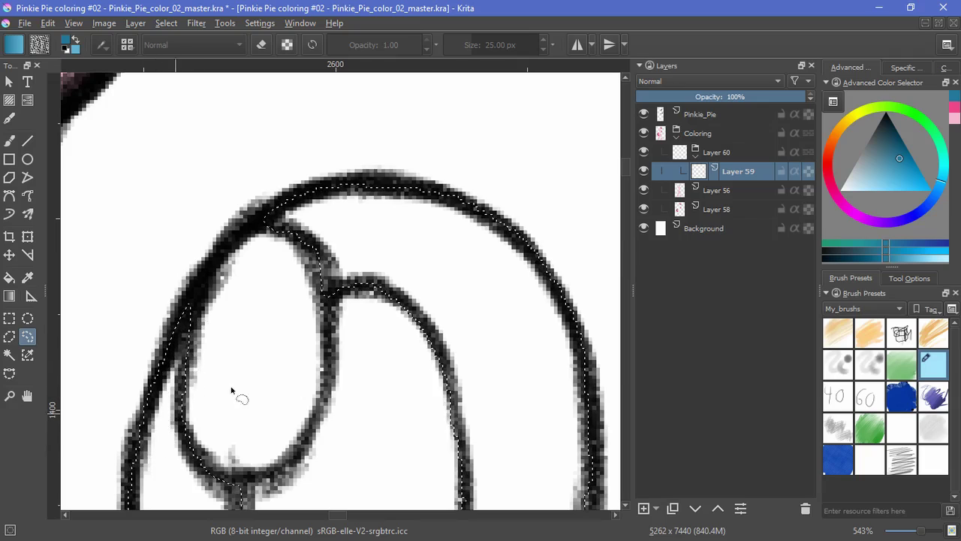
Step: Fill the larger eye's iris with a vertical gradient, dark blue at its top to lighter blue at its bottom, and deselect
{"action": "left_click", "coordinate": [9, 296]}
{"action": "left_click_drag", "start_coordinate": [325, 134], "coordinate": [381, 275]}
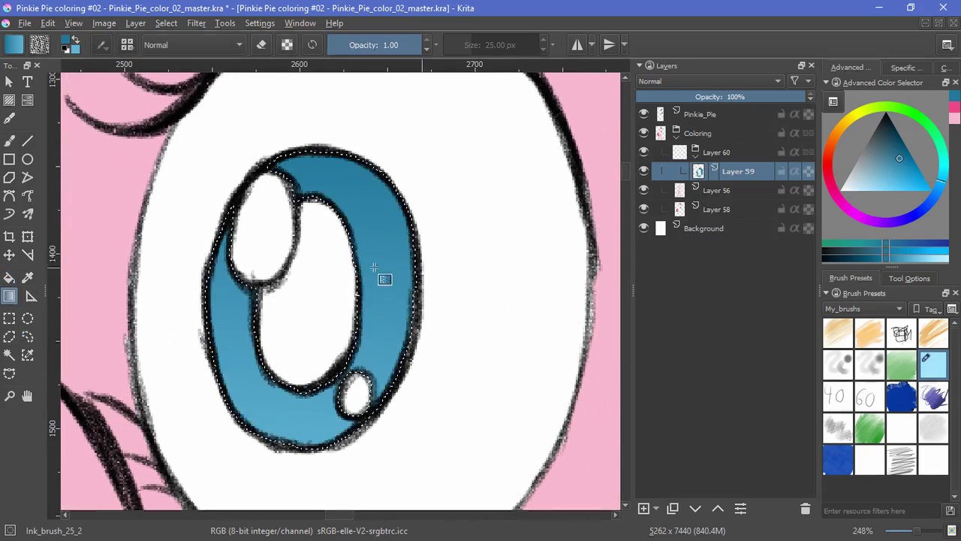
{"action": "scroll", "coordinate": [455, 279], "scroll_direction": "down", "scroll_amount": 5}
{"action": "left_click", "coordinate": [166, 23]}
{"action": "left_click", "coordinate": [184, 55]}
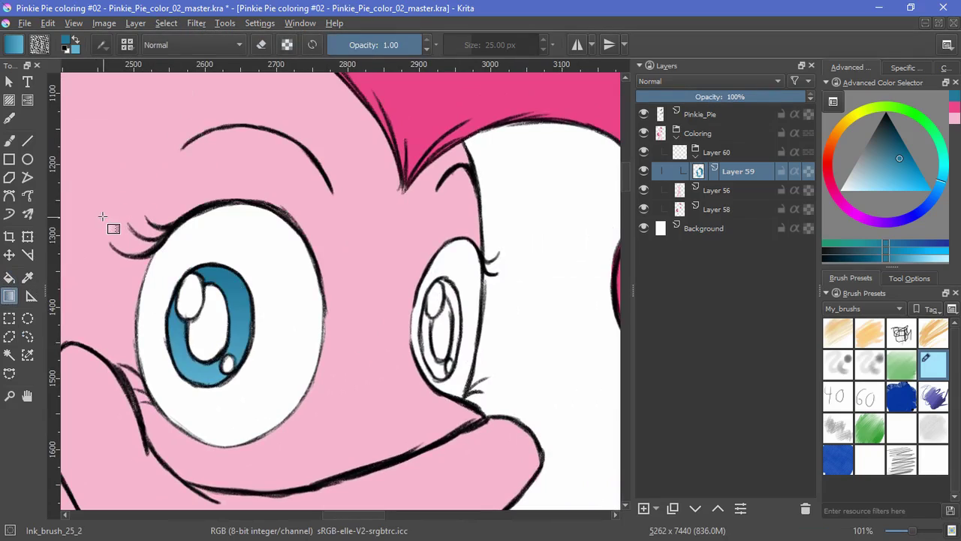
Step: Select the smaller eye's iris ring with the Contiguous Selection tool and grow the selection under its outline
{"action": "left_click", "coordinate": [9, 354]}
{"action": "scroll", "coordinate": [458, 331], "scroll_direction": "up", "scroll_amount": 5}
{"action": "left_click", "coordinate": [353, 307]}
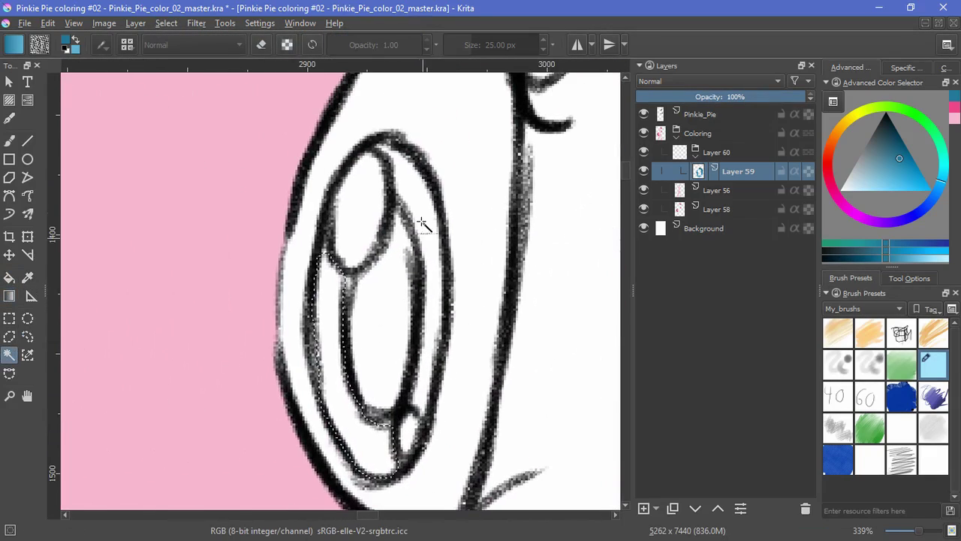
{"action": "left_click", "coordinate": [166, 23]}
{"action": "left_click", "coordinate": [232, 255]}
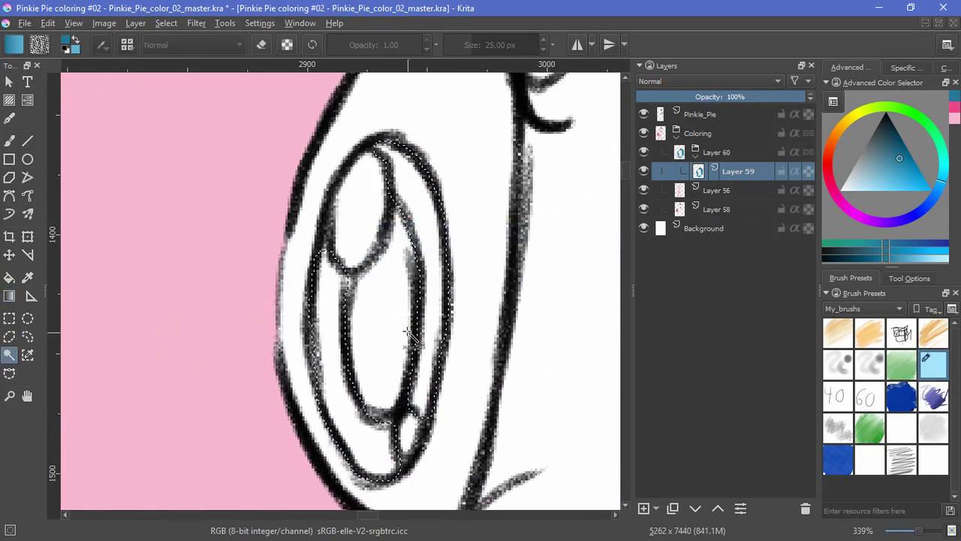
Step: Clean up the smaller iris selection with the Freehand Selection tool around the highlights, pupil and outer edges
{"action": "left_click", "coordinate": [27, 336]}
{"action": "scroll", "coordinate": [361, 211], "scroll_direction": "up", "scroll_amount": 3}
{"action": "scroll", "coordinate": [361, 212], "scroll_direction": "up", "scroll_amount": 1}
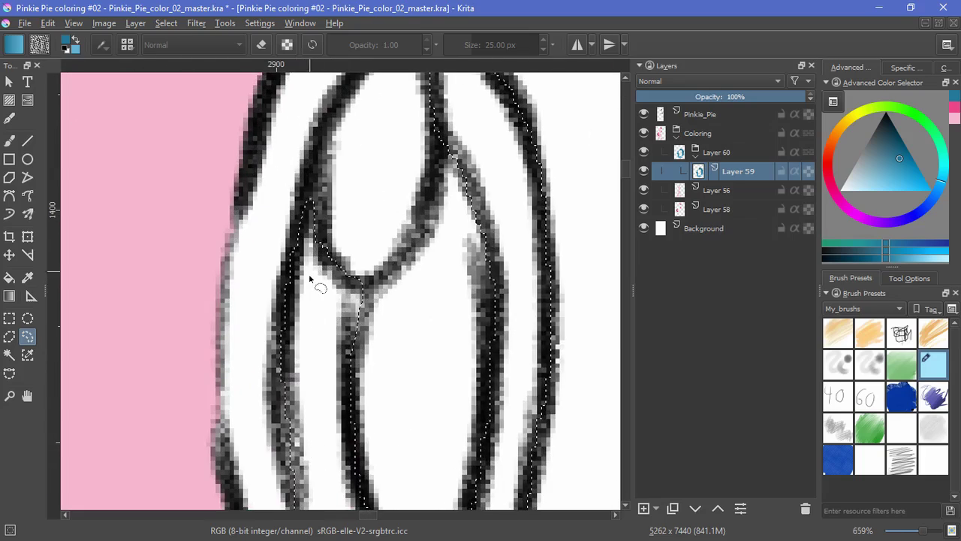
{"action": "mouse_move", "coordinate": [313, 269]}
{"action": "left_mouse_down"}
{"action": "mouse_move", "coordinate": [313, 210]}
{"action": "mouse_move", "coordinate": [323, 248]}
{"action": "left_mouse_up"}
{"action": "left_click_drag", "start_coordinate": [430, 239], "coordinate": [347, 373]}
{"action": "left_click_drag", "start_coordinate": [398, 223], "coordinate": [317, 6]}
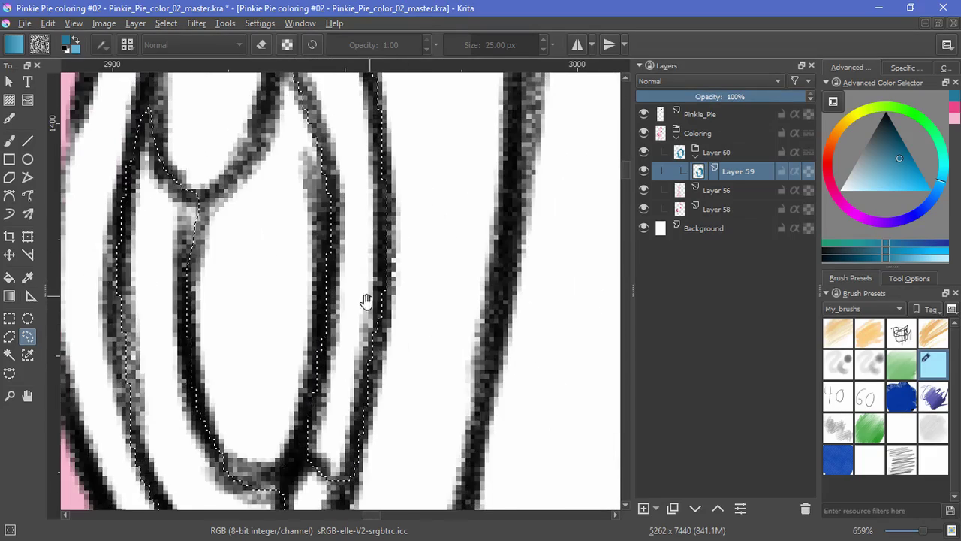
{"action": "left_click_drag", "start_coordinate": [368, 299], "coordinate": [382, 178]}
{"action": "mouse_move", "coordinate": [250, 368]}
{"action": "left_mouse_down"}
{"action": "mouse_move", "coordinate": [301, 391]}
{"action": "mouse_move", "coordinate": [304, 435]}
{"action": "mouse_move", "coordinate": [368, 349]}
{"action": "left_mouse_up"}
{"action": "left_click_drag", "start_coordinate": [260, 238], "coordinate": [325, 346]}
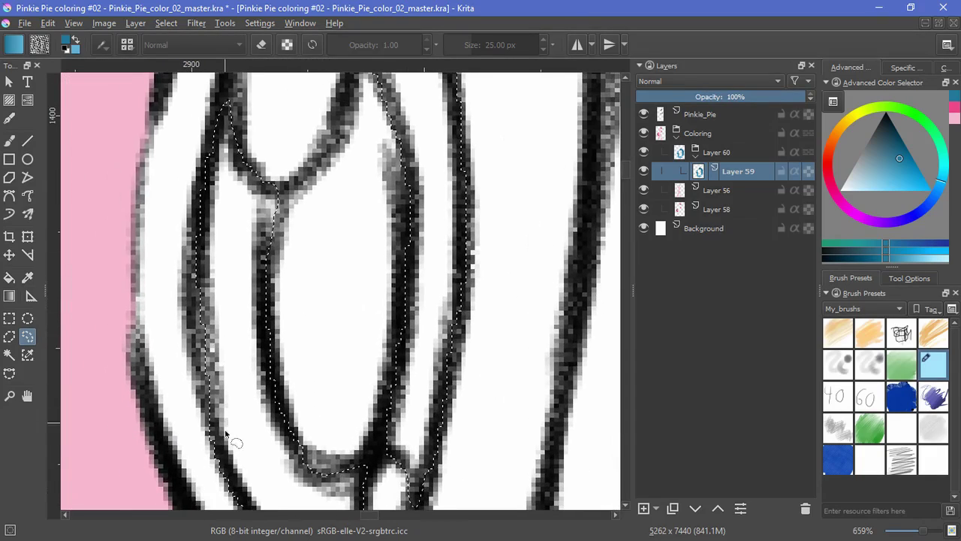
{"action": "mouse_move", "coordinate": [225, 439]}
{"action": "left_mouse_down"}
{"action": "mouse_move", "coordinate": [231, 321]}
{"action": "mouse_move", "coordinate": [229, 409]}
{"action": "left_mouse_up"}
{"action": "left_click_drag", "start_coordinate": [382, 269], "coordinate": [375, 345]}
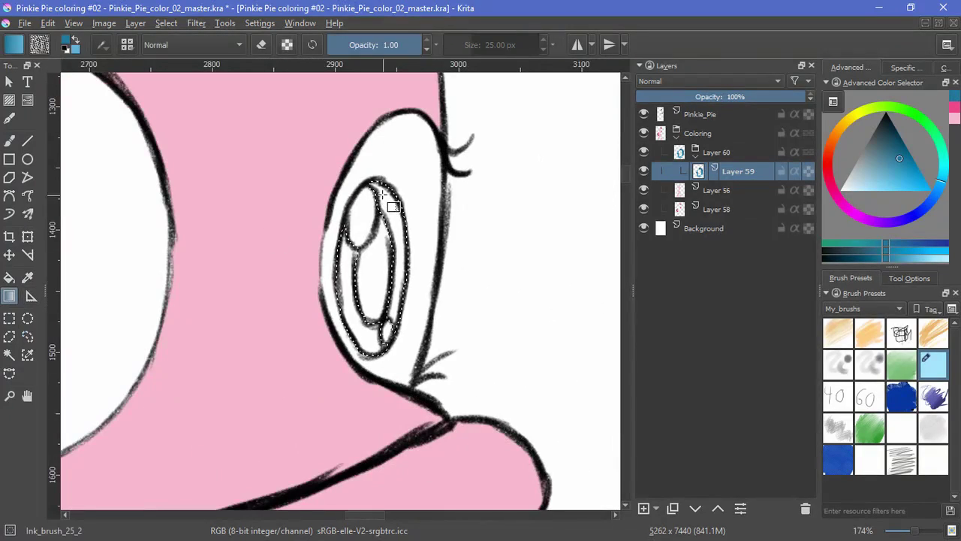
Step: Fill the smaller eye's iris with the same vertical dark-to-light blue gradient and clear the selection
{"action": "left_click_drag", "start_coordinate": [382, 179], "coordinate": [378, 363]}
{"action": "key", "text": "ctrl+z"}
{"action": "left_click", "coordinate": [166, 23]}
{"action": "left_click", "coordinate": [180, 54]}
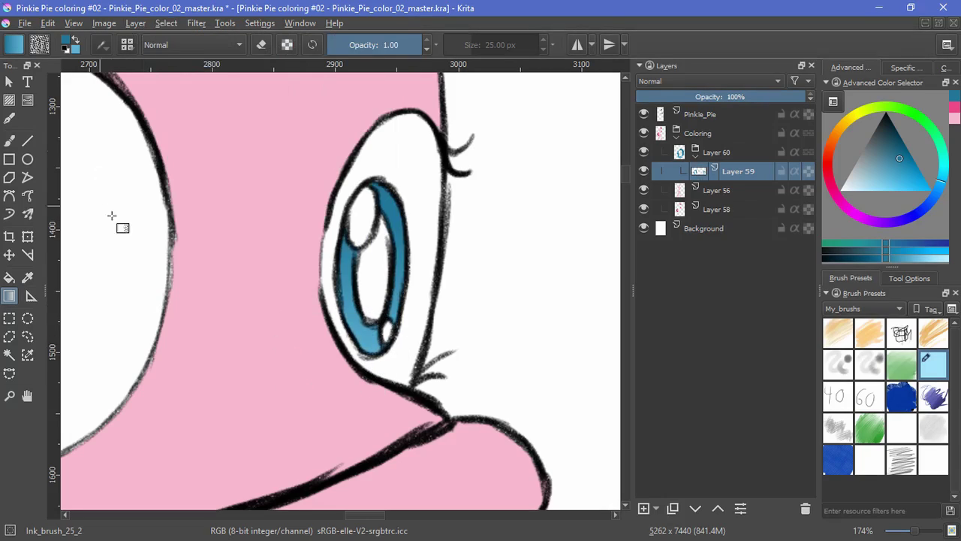
{"action": "left_click_drag", "start_coordinate": [288, 265], "coordinate": [274, 359]}
{"action": "left_click_drag", "start_coordinate": [275, 359], "coordinate": [333, 400]}
Step: Add a paint layer above the iris layer and fill both pupils with black using the Fill tool
{"action": "left_click", "coordinate": [643, 508]}
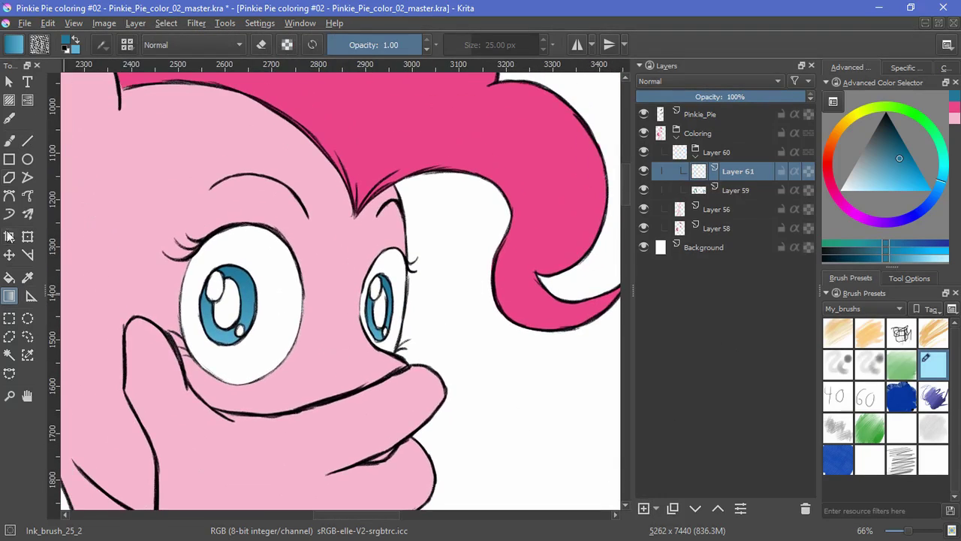
{"action": "key", "text": "b"}
{"action": "left_click", "coordinate": [9, 277]}
{"action": "left_click", "coordinate": [66, 50]}
{"action": "left_click_drag", "start_coordinate": [233, 330], "coordinate": [229, 225]}
{"action": "left_click", "coordinate": [227, 272]}
{"action": "left_click_drag", "start_coordinate": [374, 288], "coordinate": [48, 400]}
{"action": "left_click", "coordinate": [379, 368]}
{"action": "left_click_drag", "start_coordinate": [279, 417], "coordinate": [560, 395]}
Step: Cover the white gaps along both pupils' edges with black, using Sketch_brush_02 at 15 px and opacity 1.00
{"action": "key", "text": "b"}
{"action": "mouse_move", "coordinate": [161, 354]}
{"action": "left_mouse_down"}
{"action": "mouse_move", "coordinate": [160, 323]}
{"action": "mouse_move", "coordinate": [135, 317]}
{"action": "left_mouse_up"}
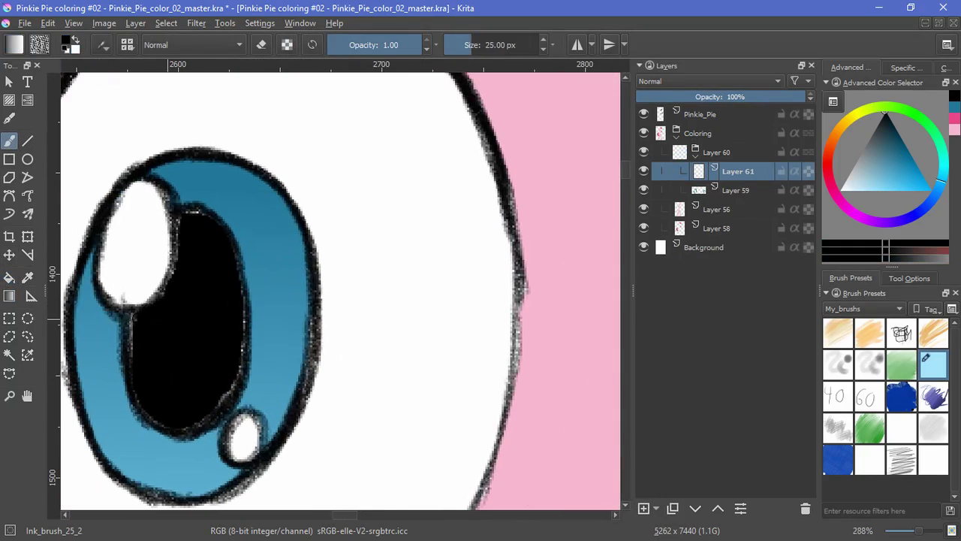
{"action": "left_click", "coordinate": [901, 460]}
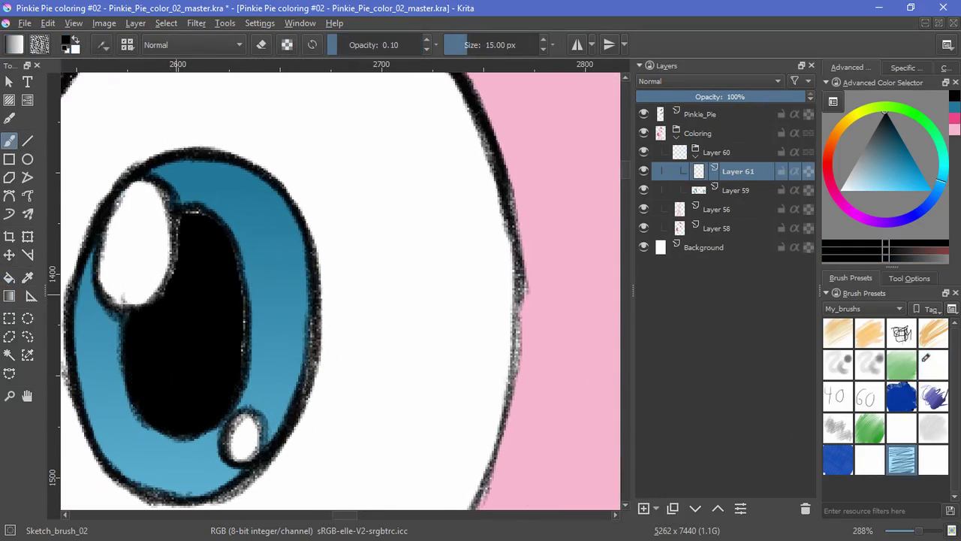
{"action": "left_click", "coordinate": [420, 45]}
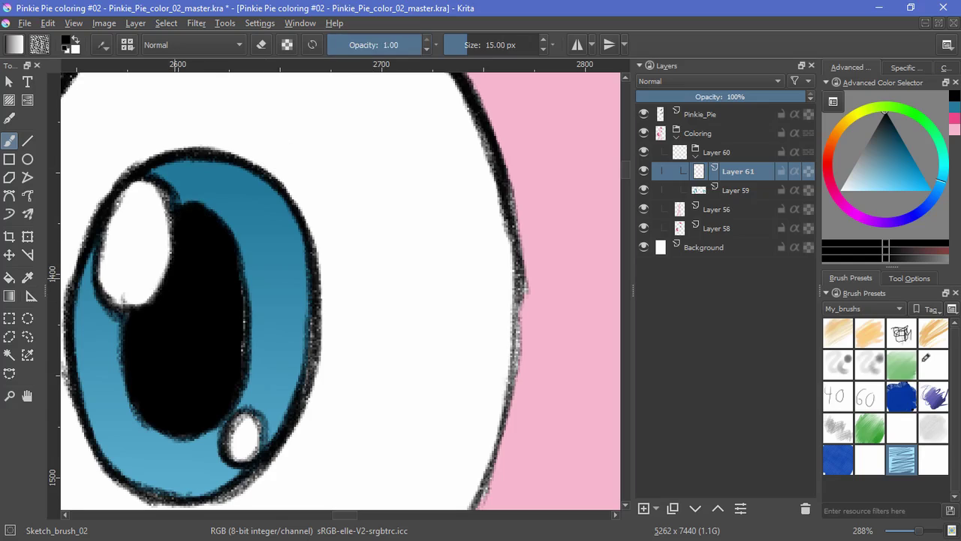
{"action": "scroll", "coordinate": [340, 289], "scroll_direction": "right", "scroll_amount": 5}
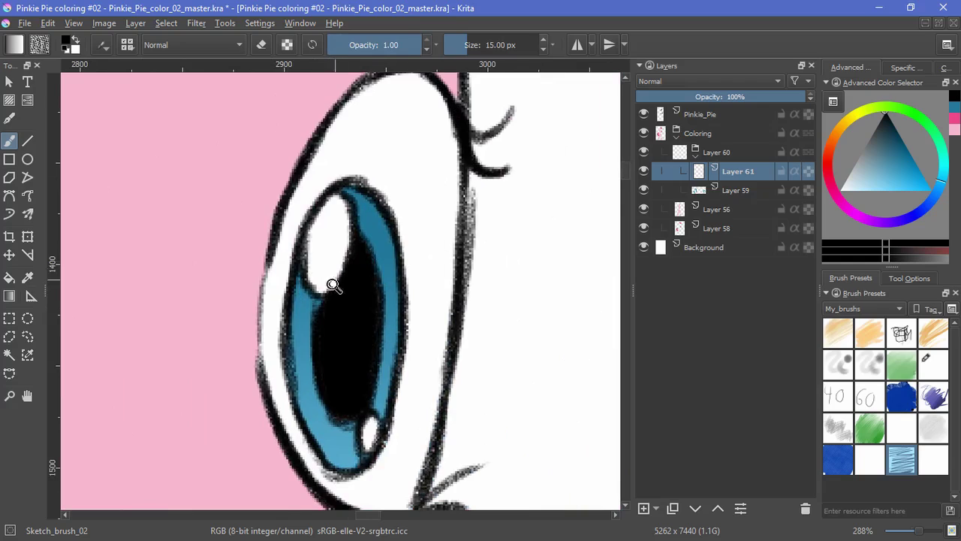
{"action": "mouse_move", "coordinate": [333, 285]}
{"action": "left_mouse_down"}
{"action": "mouse_move", "coordinate": [418, 410]}
{"action": "mouse_move", "coordinate": [454, 283]}
{"action": "left_mouse_up"}
Step: Pick a light blue, collapse the eye group and add a new paint layer directly below it in the Coloring group
{"action": "left_click", "coordinate": [888, 180]}
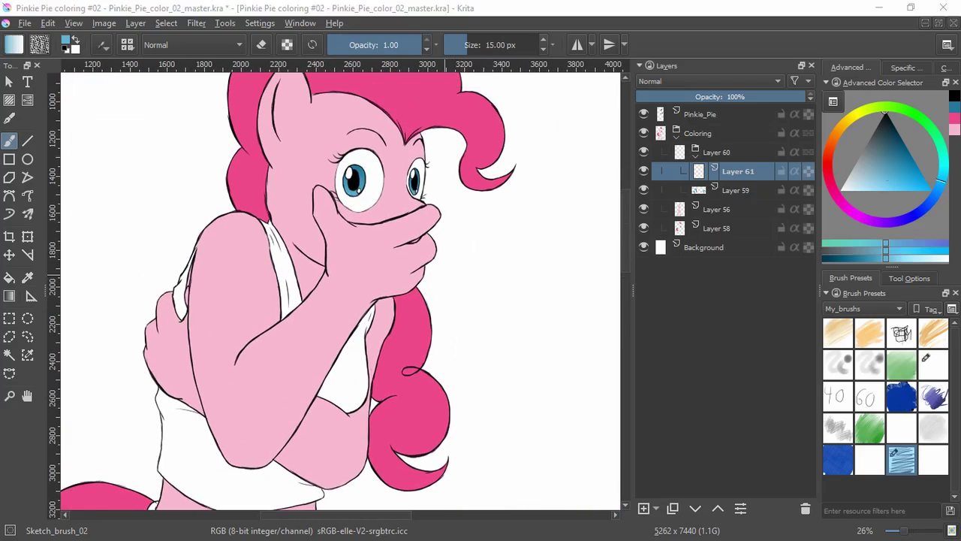
{"action": "left_click", "coordinate": [696, 155]}
{"action": "left_click", "coordinate": [710, 172]}
{"action": "left_click", "coordinate": [643, 508]}
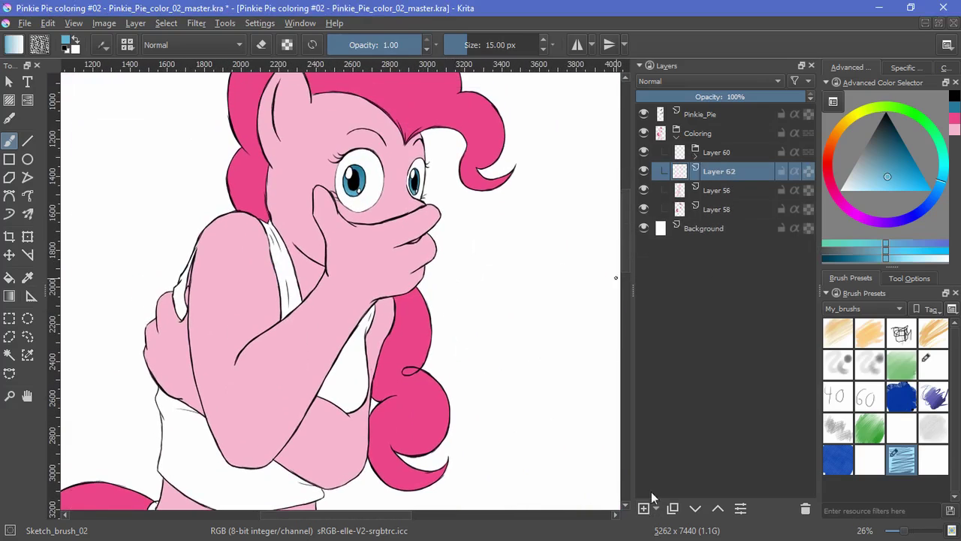
Step: Fill all visible parts of the tank top with light blue: the strap, chest, back edge and waist areas
{"action": "left_click", "coordinate": [12, 282]}
{"action": "left_click", "coordinate": [285, 276]}
{"action": "left_click", "coordinate": [343, 380]}
{"action": "left_click", "coordinate": [180, 291]}
{"action": "left_click", "coordinate": [187, 477]}
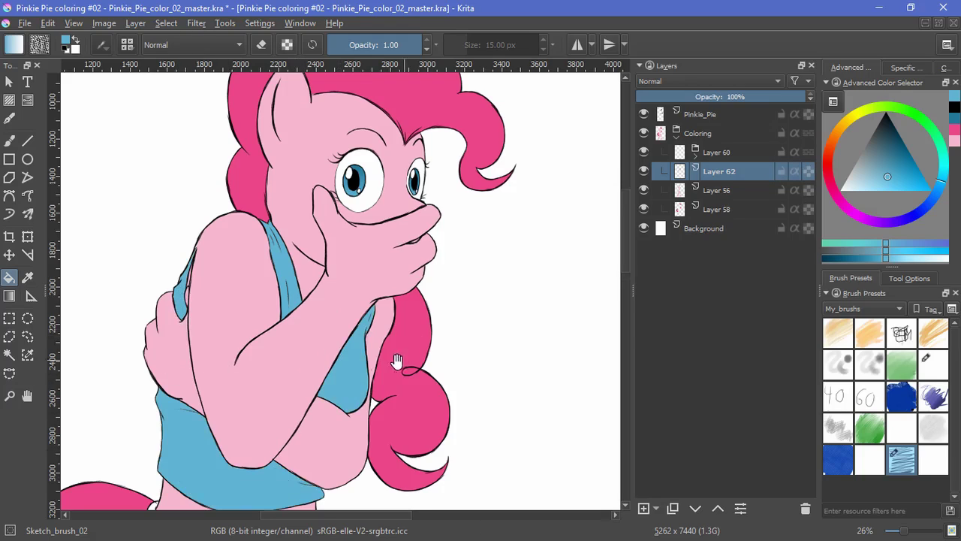
Step: Choose the Pater_brush preset and select the shorts, including the small gaps at the frayed hem, with the Contiguous Selection tool
{"action": "left_click_drag", "start_coordinate": [397, 362], "coordinate": [430, 196]}
{"action": "left_click", "coordinate": [829, 469]}
{"action": "left_click", "coordinate": [362, 401]}
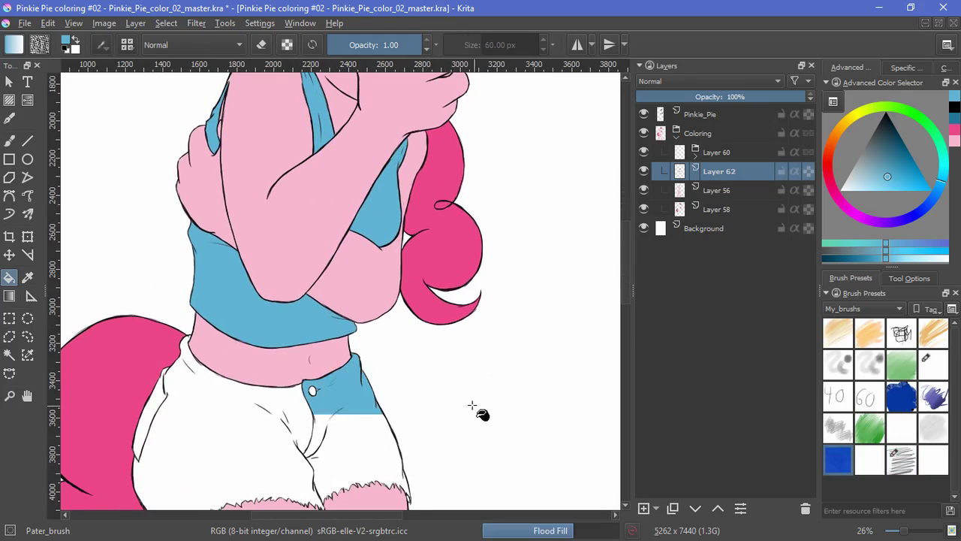
{"action": "key", "text": "ctrl+z"}
{"action": "left_click", "coordinate": [9, 354]}
{"action": "left_click", "coordinate": [229, 422]}
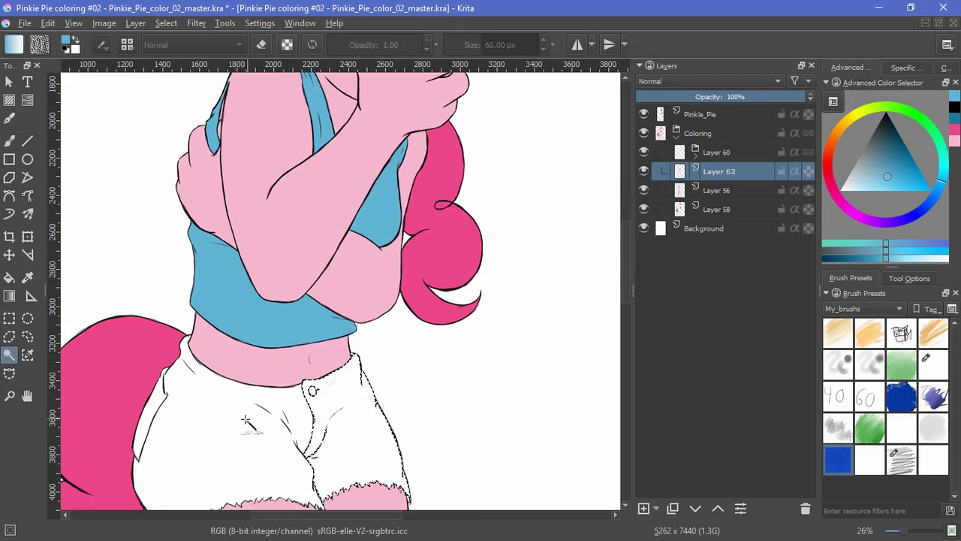
{"action": "left_click_drag", "start_coordinate": [181, 330], "coordinate": [154, 250]}
{"action": "left_click_drag", "start_coordinate": [387, 444], "coordinate": [328, 217]}
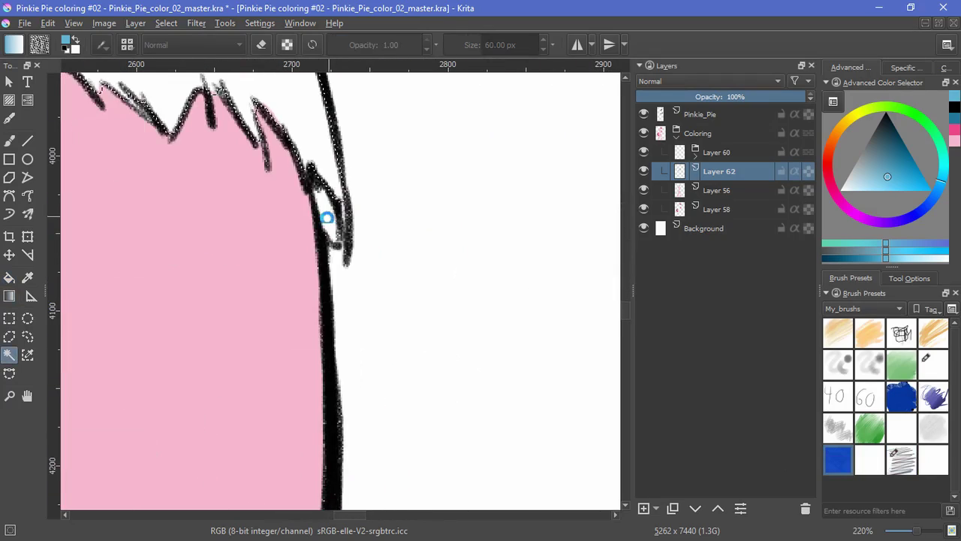
{"action": "left_click_drag", "start_coordinate": [318, 268], "coordinate": [319, 443]}
{"action": "mouse_move", "coordinate": [165, 308]}
{"action": "left_mouse_down"}
{"action": "mouse_move", "coordinate": [483, 249]}
{"action": "mouse_move", "coordinate": [480, 368]}
{"action": "left_mouse_up"}
{"action": "left_click_drag", "start_coordinate": [450, 323], "coordinate": [279, 462]}
Step: Try painting the selected shorts with the 60 px Pater_brush and check its canvas pattern, 01_canvas.png
{"action": "left_click", "coordinate": [9, 140]}
{"action": "mouse_move", "coordinate": [231, 203]}
{"action": "left_mouse_down"}
{"action": "mouse_move", "coordinate": [175, 281]}
{"action": "mouse_move", "coordinate": [285, 308]}
{"action": "mouse_move", "coordinate": [421, 247]}
{"action": "mouse_move", "coordinate": [443, 278]}
{"action": "mouse_move", "coordinate": [193, 350]}
{"action": "mouse_move", "coordinate": [391, 345]}
{"action": "mouse_move", "coordinate": [294, 368]}
{"action": "left_mouse_up"}
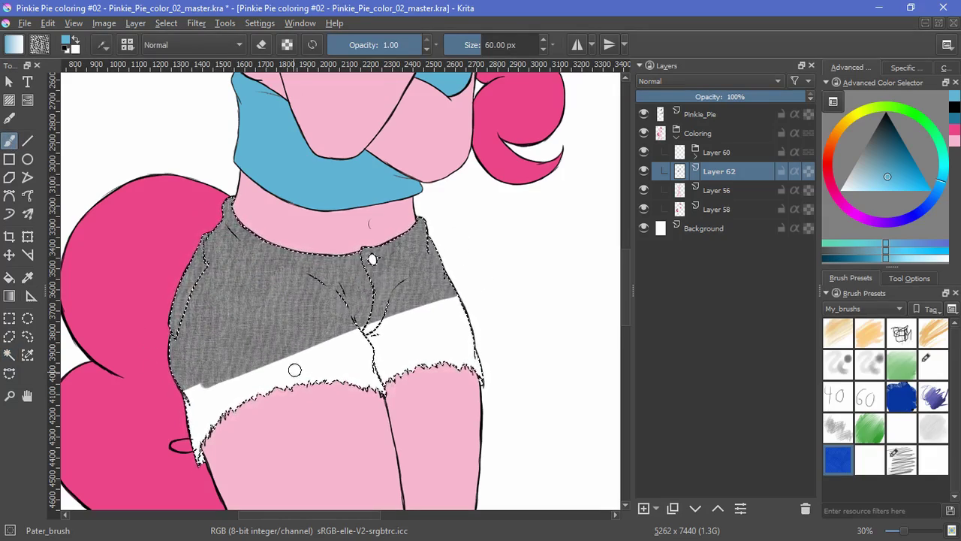
{"action": "key", "text": "ctrl+z"}
{"action": "left_click", "coordinate": [39, 44]}
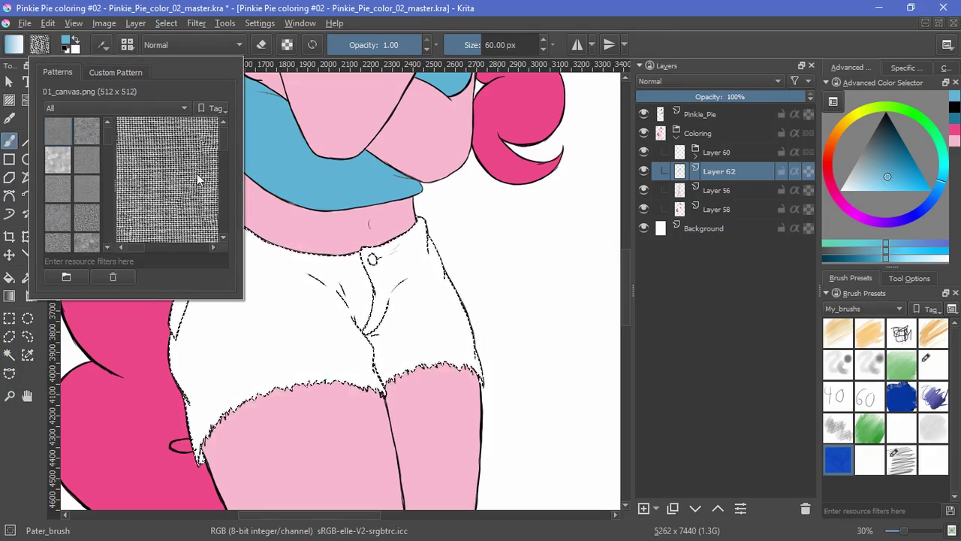
{"action": "left_click", "coordinate": [504, 248]}
Step: Try broad strokes of the canvas-textured brush on the shorts beside the fly, and undo them
{"action": "left_click_drag", "start_coordinate": [381, 300], "coordinate": [409, 326]}
{"action": "mouse_move", "coordinate": [431, 319]}
{"action": "left_mouse_down"}
{"action": "mouse_move", "coordinate": [465, 280]}
{"action": "mouse_move", "coordinate": [502, 162]}
{"action": "left_mouse_up"}
{"action": "mouse_move", "coordinate": [447, 257]}
{"action": "left_mouse_down"}
{"action": "mouse_move", "coordinate": [320, 242]}
{"action": "mouse_move", "coordinate": [307, 122]}
{"action": "left_mouse_up"}
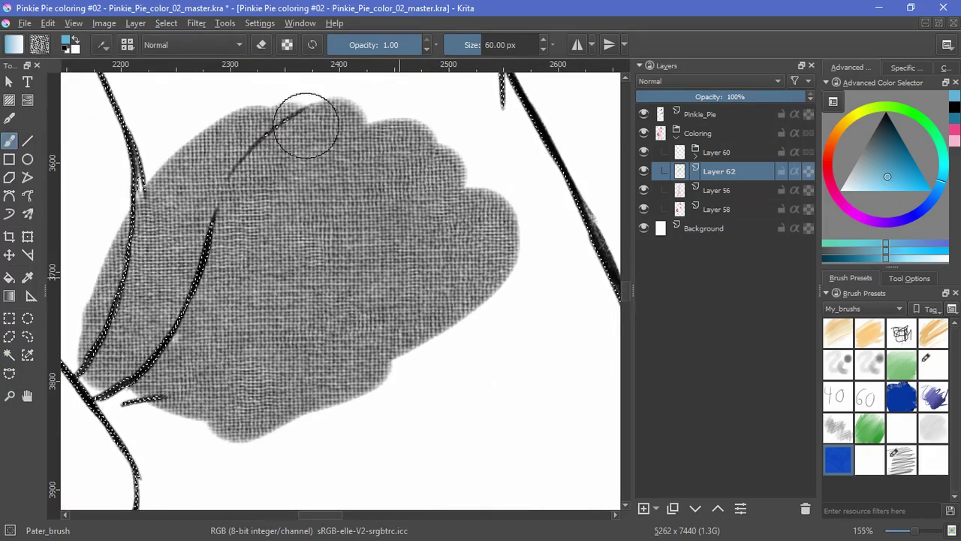
{"action": "key", "text": "ctrl+z"}
{"action": "key", "text": "ctrl+z"}
Step: Examine the Pater_brush settings, including its opacity, colour mixing, texture pattern and strength, and test the brush on the scratchpad
{"action": "left_click", "coordinate": [911, 278]}
{"action": "left_click", "coordinate": [851, 278]}
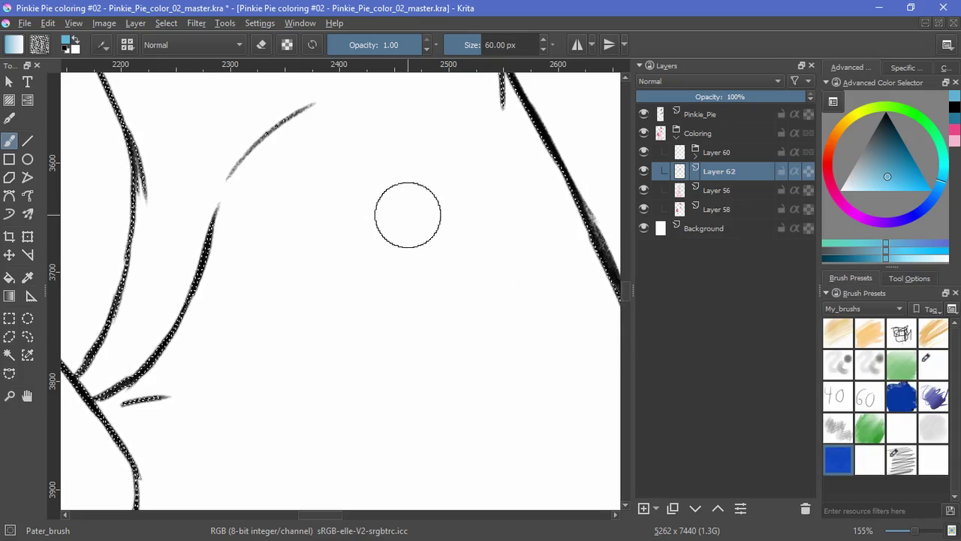
{"action": "left_click", "coordinate": [103, 44]}
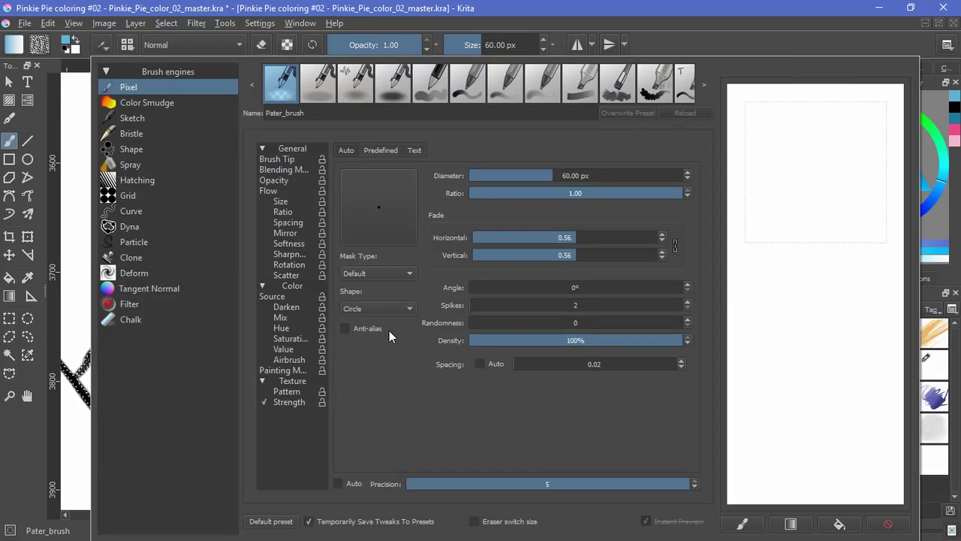
{"action": "left_click", "coordinate": [296, 169]}
{"action": "left_click", "coordinate": [292, 180]}
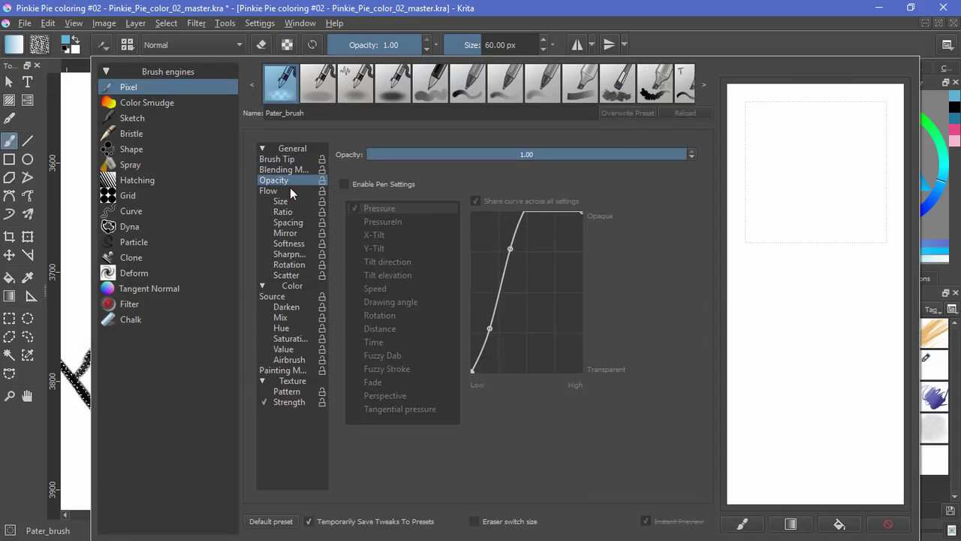
{"action": "left_click", "coordinate": [294, 307]}
{"action": "left_click", "coordinate": [300, 319]}
{"action": "left_click", "coordinate": [298, 370]}
{"action": "left_click", "coordinate": [301, 388]}
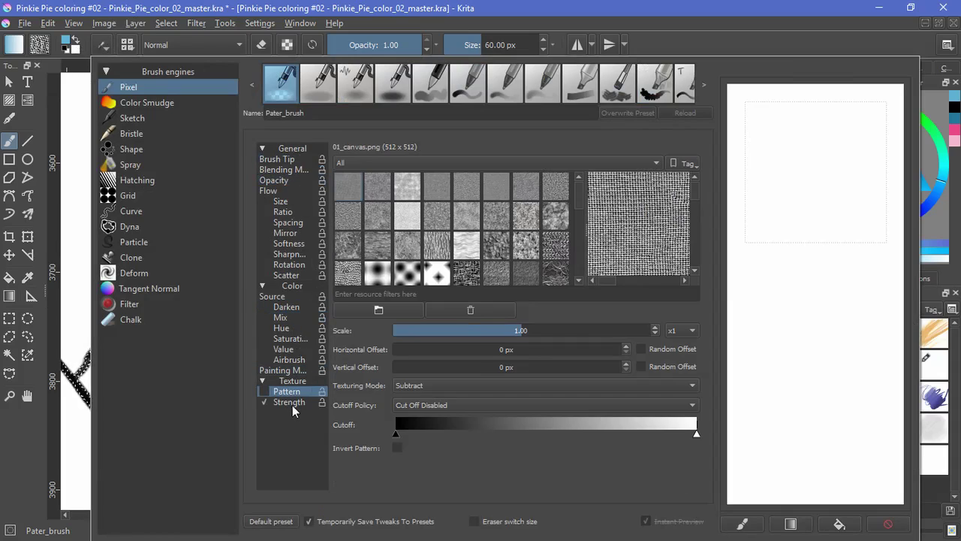
{"action": "left_click", "coordinate": [292, 402]}
{"action": "left_click", "coordinate": [293, 391]}
{"action": "left_click_drag", "start_coordinate": [843, 155], "coordinate": [811, 248]}
{"action": "left_click", "coordinate": [653, 45]}
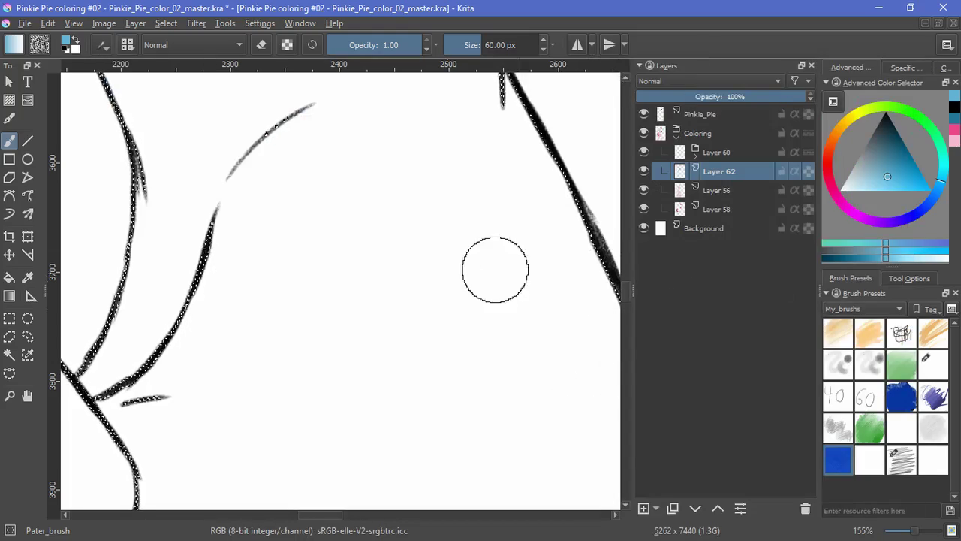
Step: Group the shorts layer, paint the whole selected shorts area with the canvas-textured Pater_brush, and deselect
{"action": "scroll", "coordinate": [495, 269], "scroll_direction": "down", "scroll_amount": 4}
{"action": "mouse_move", "coordinate": [470, 291]}
{"action": "left_mouse_down"}
{"action": "mouse_move", "coordinate": [431, 305]}
{"action": "mouse_move", "coordinate": [451, 341]}
{"action": "left_mouse_up"}
{"action": "key", "text": "ctrl+g"}
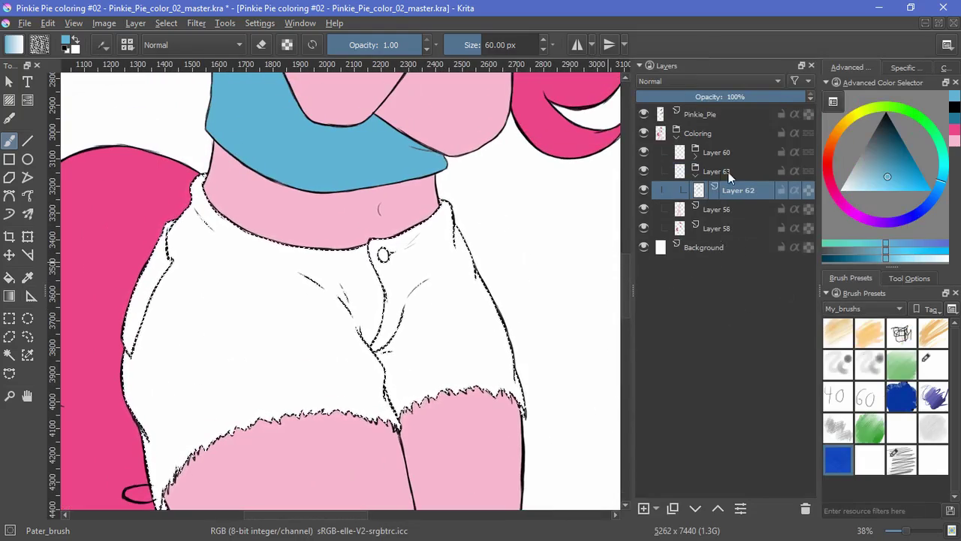
{"action": "mouse_move", "coordinate": [200, 184]}
{"action": "left_mouse_down"}
{"action": "mouse_move", "coordinate": [258, 241]}
{"action": "mouse_move", "coordinate": [252, 252]}
{"action": "mouse_move", "coordinate": [409, 238]}
{"action": "mouse_move", "coordinate": [469, 221]}
{"action": "mouse_move", "coordinate": [180, 393]}
{"action": "mouse_move", "coordinate": [150, 498]}
{"action": "mouse_move", "coordinate": [392, 403]}
{"action": "mouse_move", "coordinate": [554, 390]}
{"action": "mouse_move", "coordinate": [130, 349]}
{"action": "mouse_move", "coordinate": [362, 344]}
{"action": "mouse_move", "coordinate": [408, 328]}
{"action": "left_mouse_up"}
{"action": "key", "text": "ctrl+shift+a"}
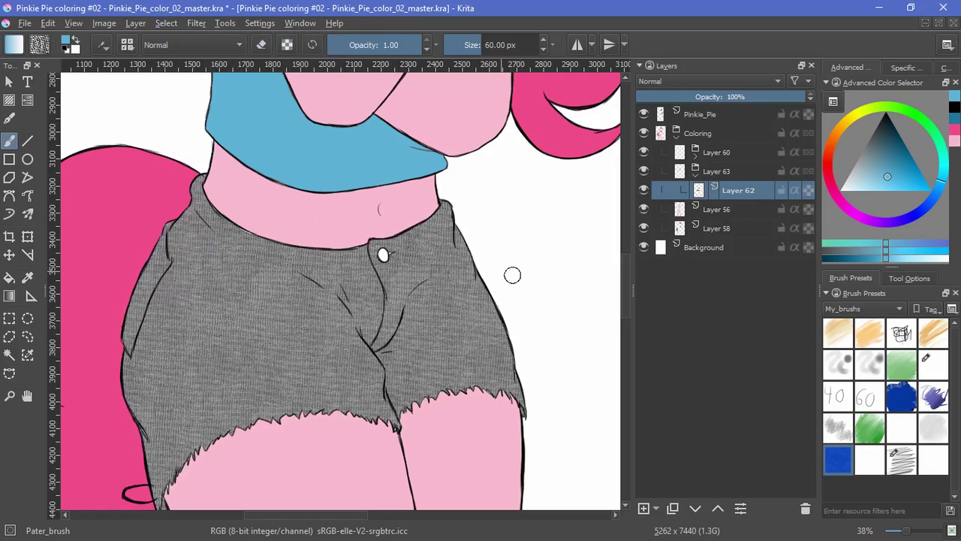
Step: Add a new layer beneath Layer 62, set Layer 62 to Multiply, and choose the Ink_brush_25_2 preset for the new layer
{"action": "left_click", "coordinate": [644, 508]}
{"action": "left_click", "coordinate": [695, 509]}
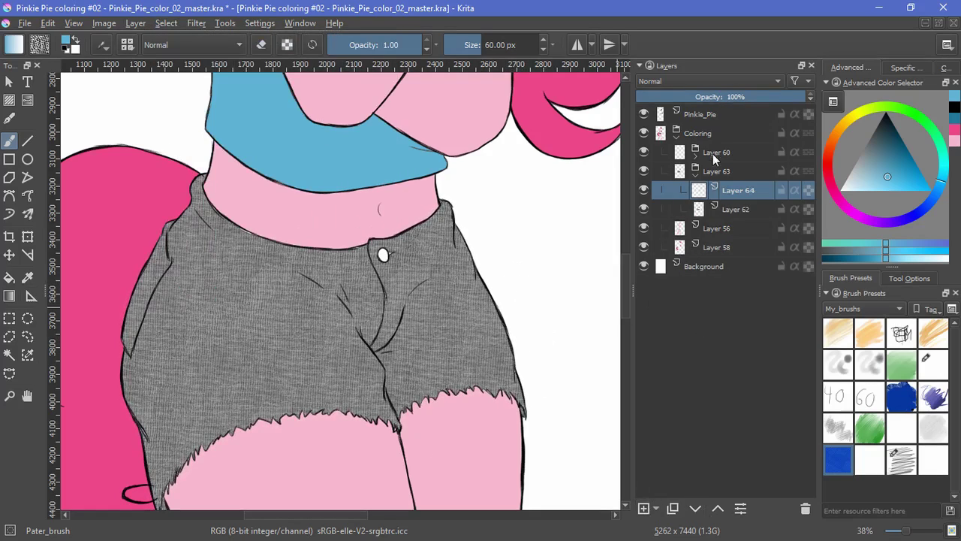
{"action": "left_click", "coordinate": [718, 81]}
{"action": "left_click", "coordinate": [675, 174]}
{"action": "left_click", "coordinate": [722, 210]}
{"action": "left_click", "coordinate": [934, 366]}
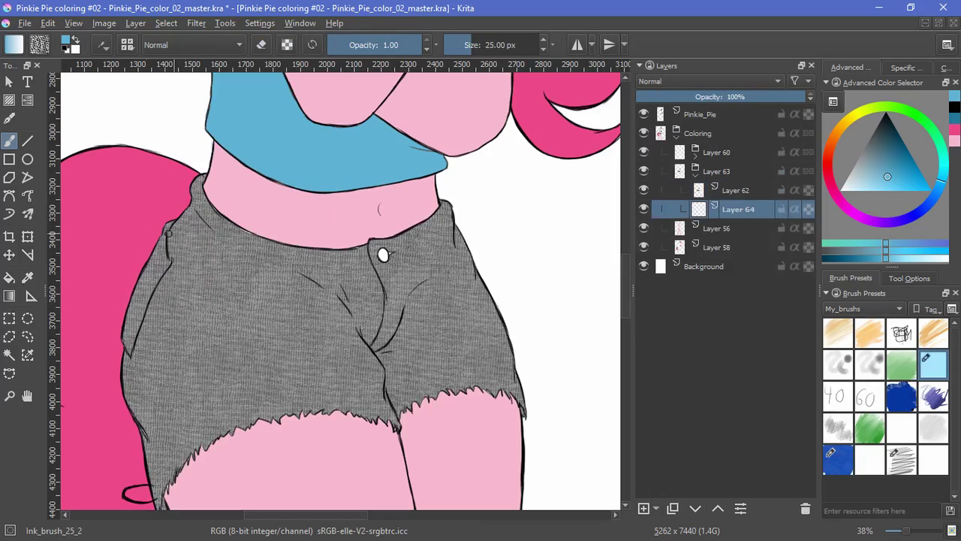
Step: Check the contents of Layer 62 by toggling its visibility, and return its blending mode to Normal
{"action": "left_click", "coordinate": [9, 277]}
{"action": "left_click", "coordinate": [643, 190]}
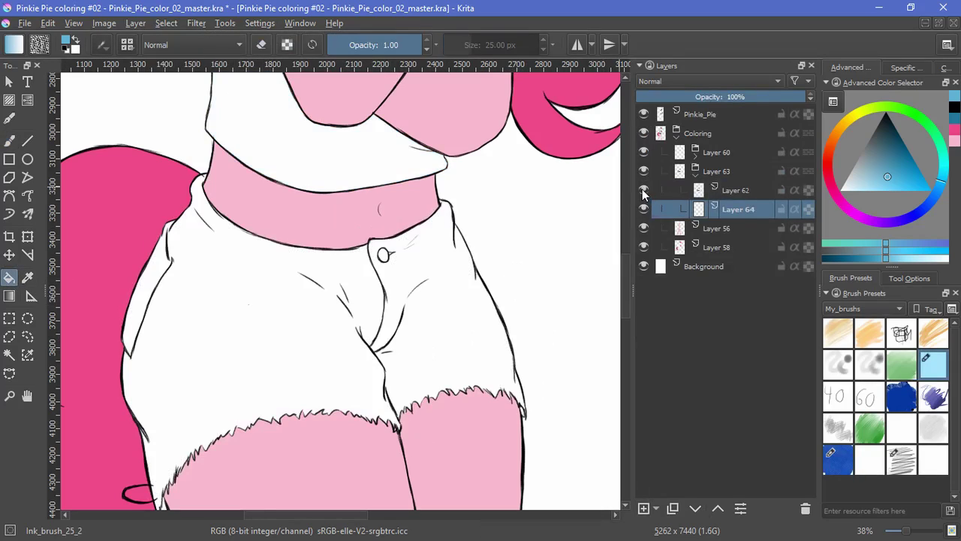
{"action": "left_click", "coordinate": [643, 190]}
{"action": "left_click", "coordinate": [710, 191]}
{"action": "left_click", "coordinate": [685, 80]}
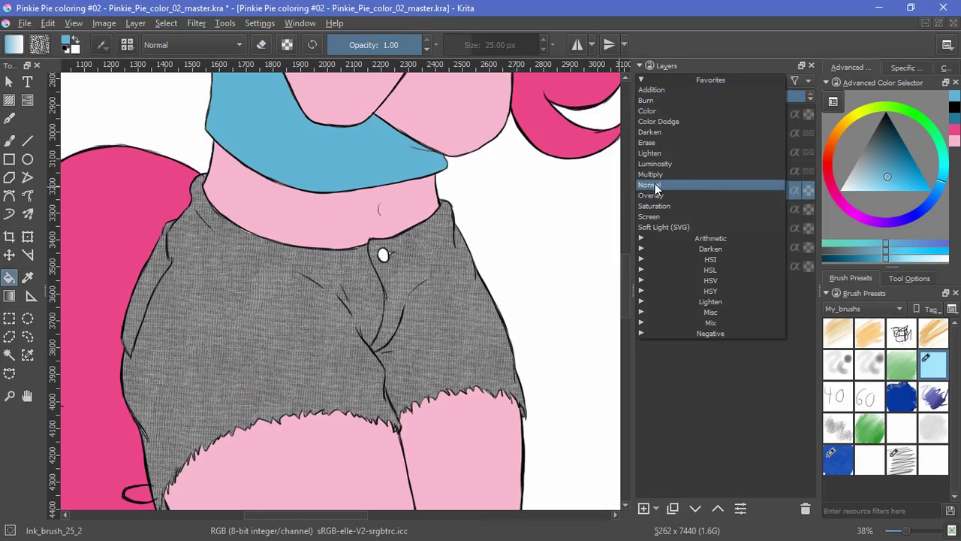
{"action": "left_click", "coordinate": [656, 186]}
Step: Select the textured shorts on Layer 62 with a freehand outline that leaves out the blue top
{"action": "left_click", "coordinate": [27, 336]}
{"action": "mouse_move", "coordinate": [227, 255]}
{"action": "left_mouse_down"}
{"action": "mouse_move", "coordinate": [234, 223]}
{"action": "mouse_move", "coordinate": [261, 219]}
{"action": "left_mouse_up"}
{"action": "left_click_drag", "start_coordinate": [266, 108], "coordinate": [64, 388]}
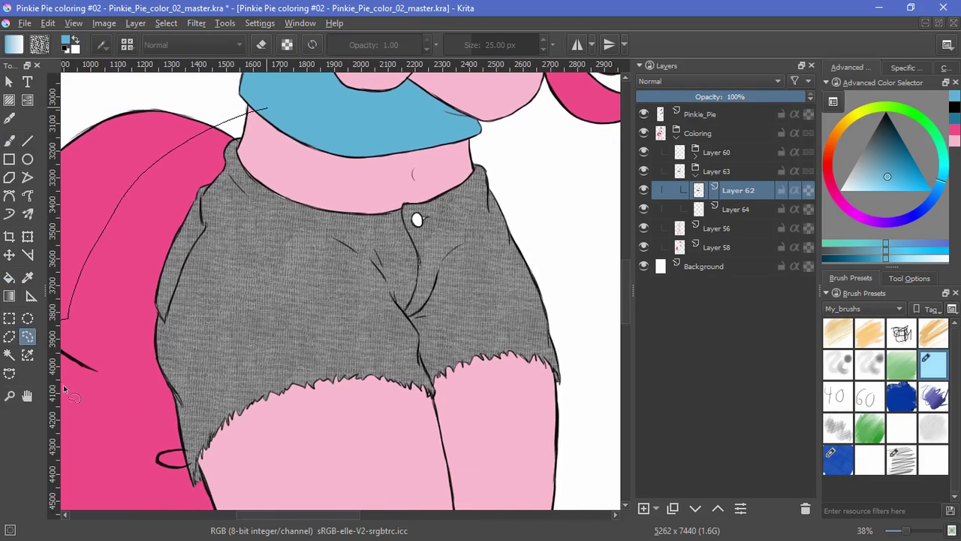
{"action": "left_click_drag", "start_coordinate": [550, 206], "coordinate": [485, 126]}
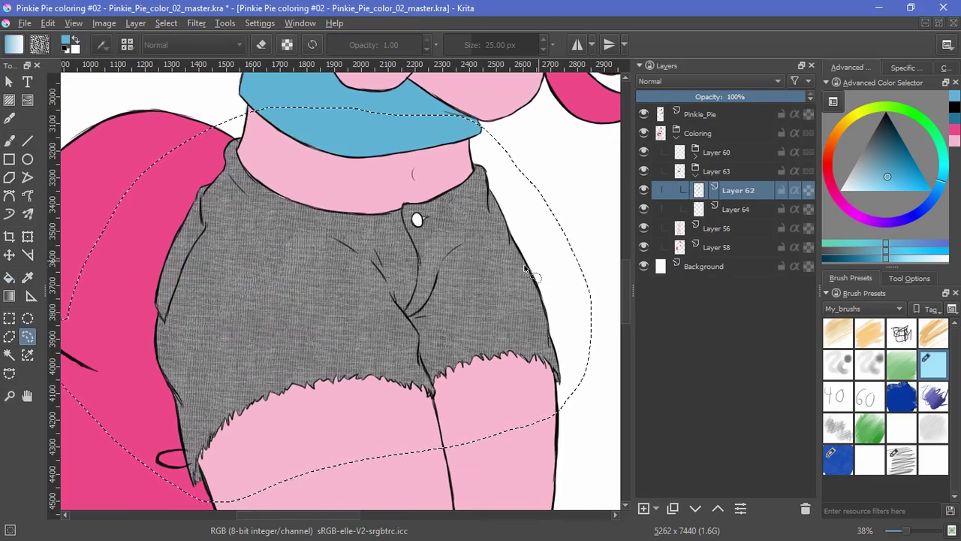
{"action": "mouse_move", "coordinate": [223, 103]}
{"action": "left_mouse_down"}
{"action": "mouse_move", "coordinate": [384, 171]}
{"action": "mouse_move", "coordinate": [481, 439]}
{"action": "mouse_move", "coordinate": [126, 187]}
{"action": "mouse_move", "coordinate": [223, 106]}
{"action": "left_mouse_up"}
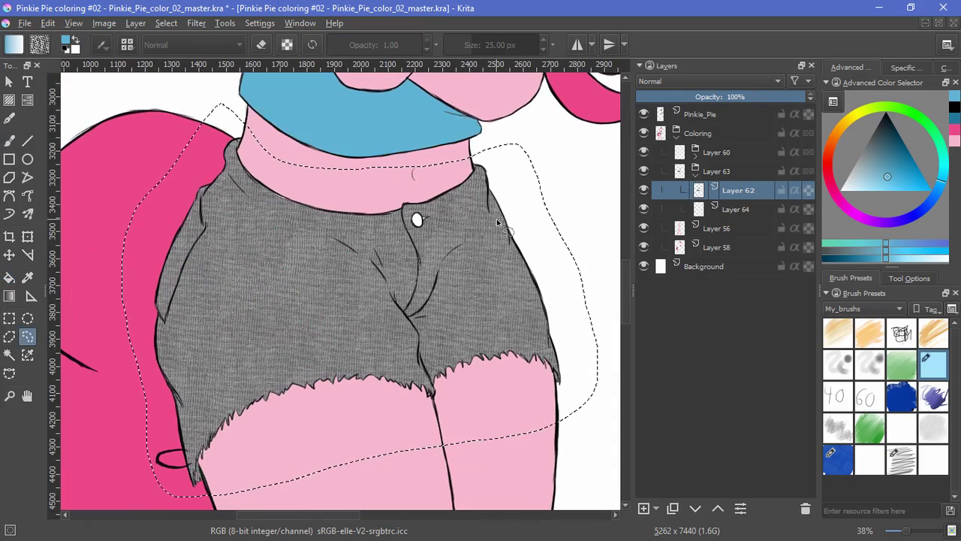
Step: Move the selected canvas-textured shorts onto their own pasted layer above Layer 64, and deselect
{"action": "key", "text": "Delete"}
{"action": "left_click", "coordinate": [732, 211]}
{"action": "key", "text": "ctrl+v"}
{"action": "left_click", "coordinate": [166, 24]}
{"action": "left_click", "coordinate": [181, 55]}
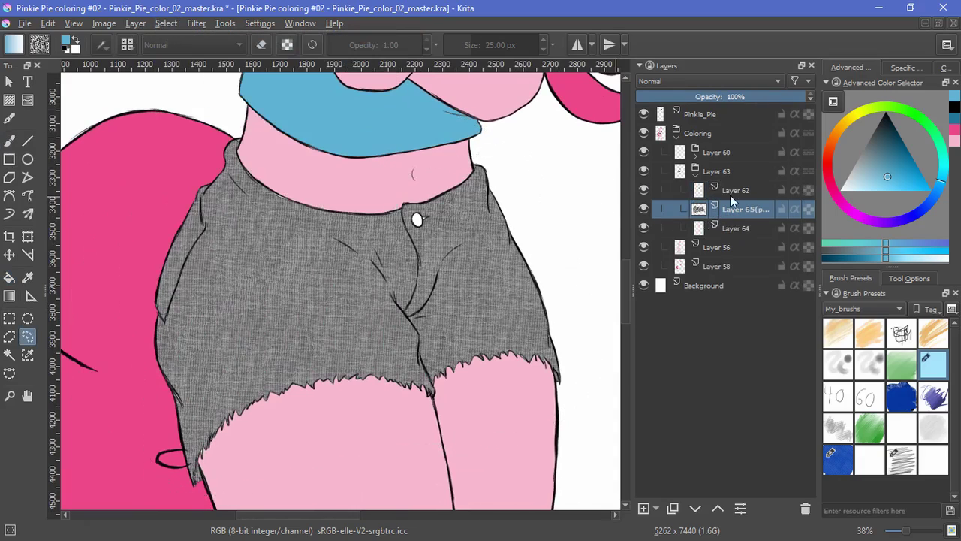
Step: Set the pasted texture layer to Color, hide it, and fill the shorts with flat light blue on Layer 64
{"action": "left_click", "coordinate": [704, 82]}
{"action": "left_click", "coordinate": [672, 112]}
{"action": "left_click", "coordinate": [732, 229]}
{"action": "left_click", "coordinate": [10, 281]}
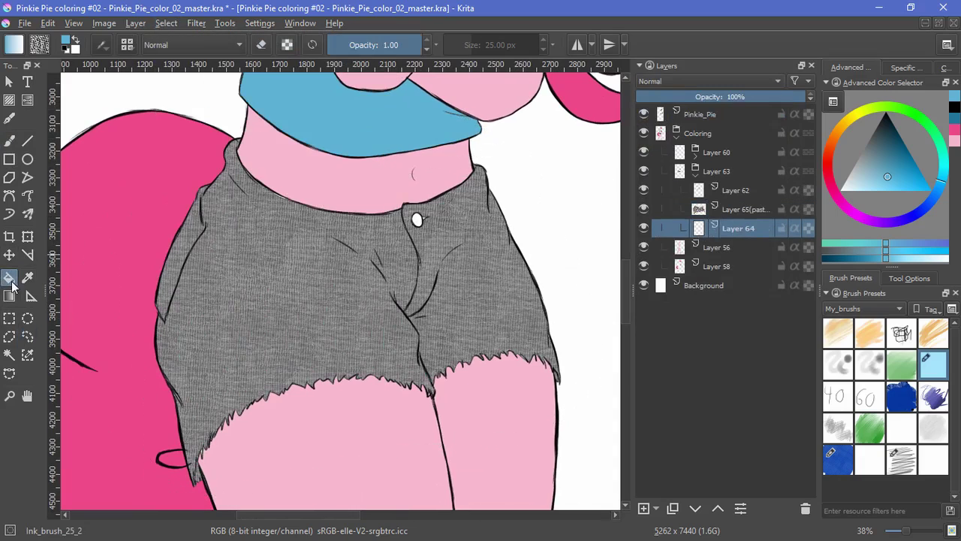
{"action": "left_click", "coordinate": [644, 209]}
{"action": "left_click", "coordinate": [392, 344]}
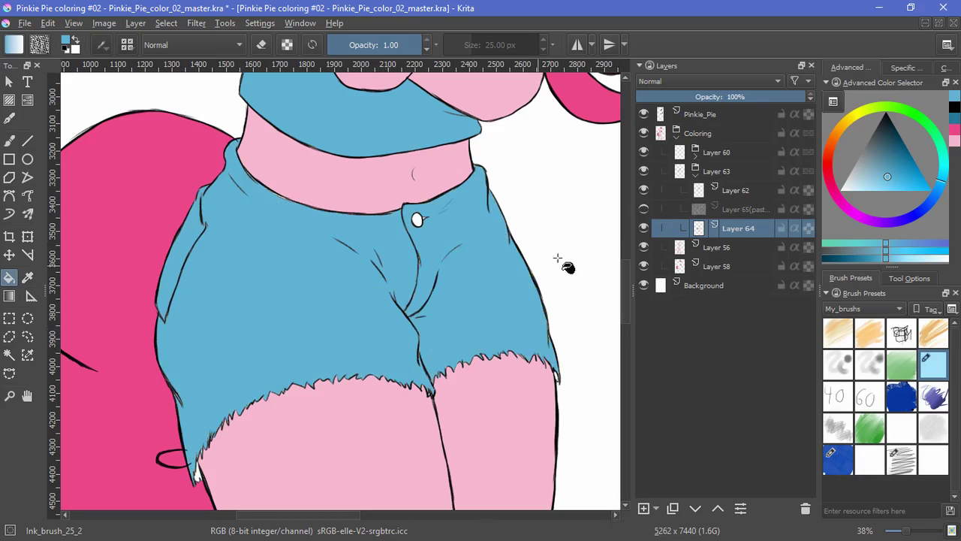
Step: Show the pasted texture layer, try Darken, and set its blending mode to Multiply over the blue fill
{"action": "left_click", "coordinate": [732, 210]}
{"action": "left_click", "coordinate": [710, 82]}
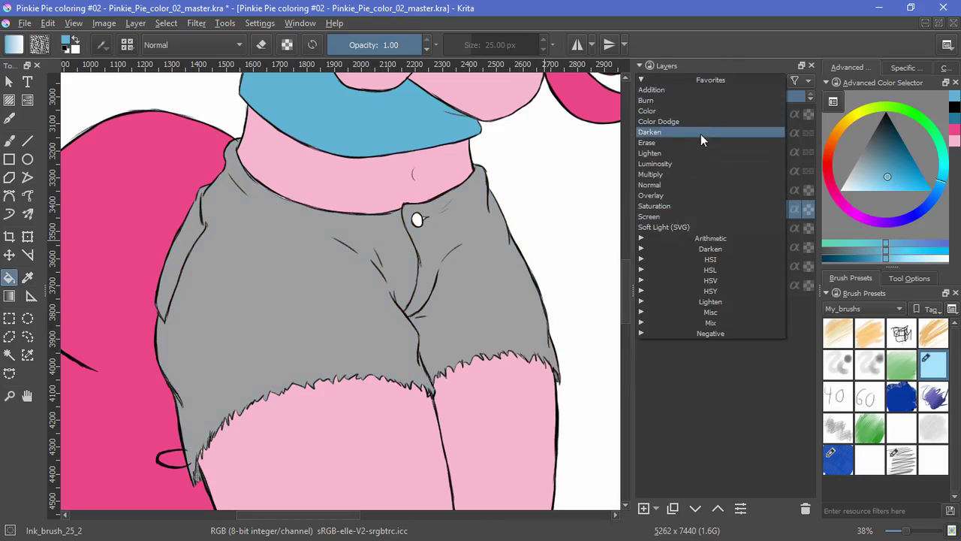
{"action": "left_click", "coordinate": [700, 133]}
{"action": "left_click", "coordinate": [682, 84]}
{"action": "left_click", "coordinate": [695, 169]}
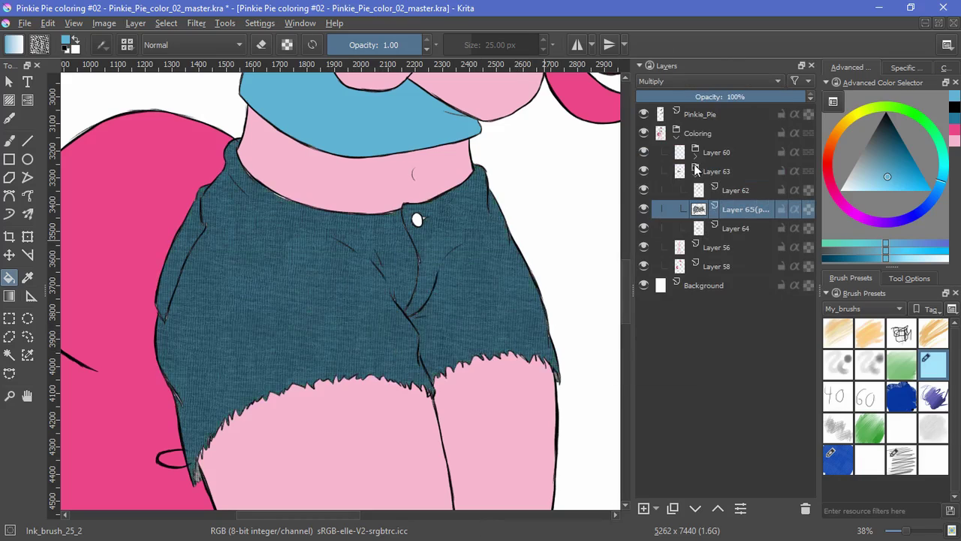
Step: Clean up the blue fill on Layer 64 around the shorts' upper-left waistband, painting gaps and erasing spill with the 25 px ink brush
{"action": "left_click", "coordinate": [733, 228]}
{"action": "key", "text": "b"}
{"action": "scroll", "coordinate": [353, 135], "scroll_direction": "up", "scroll_amount": 6}
{"action": "left_click_drag", "start_coordinate": [275, 241], "coordinate": [410, 297]}
{"action": "mouse_move", "coordinate": [109, 113]}
{"action": "left_mouse_down"}
{"action": "mouse_move", "coordinate": [139, 147]}
{"action": "mouse_move", "coordinate": [92, 80]}
{"action": "left_mouse_up"}
{"action": "left_click_drag", "start_coordinate": [70, 198], "coordinate": [220, 312]}
{"action": "left_click_drag", "start_coordinate": [164, 253], "coordinate": [227, 394]}
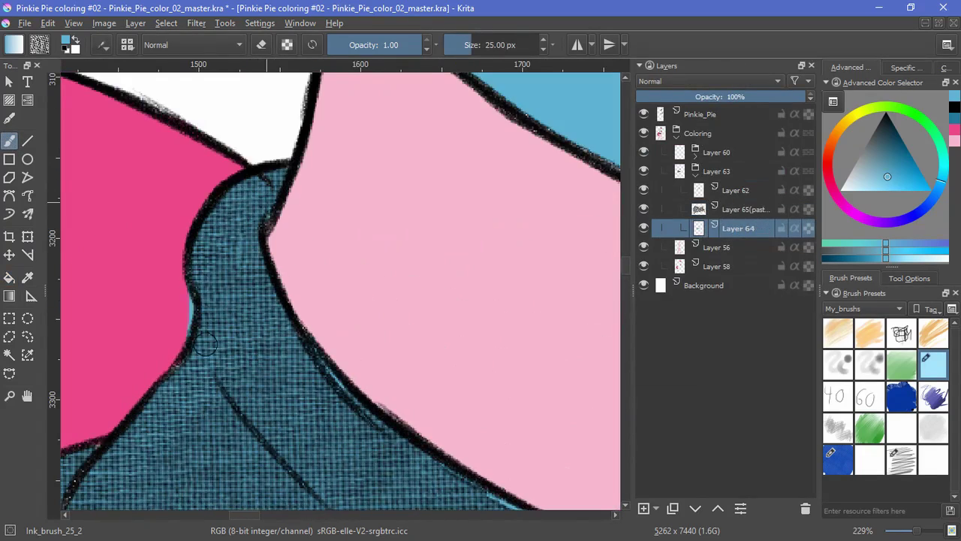
{"action": "key", "text": "e"}
{"action": "left_click_drag", "start_coordinate": [166, 379], "coordinate": [252, 255]}
{"action": "key", "text": "e"}
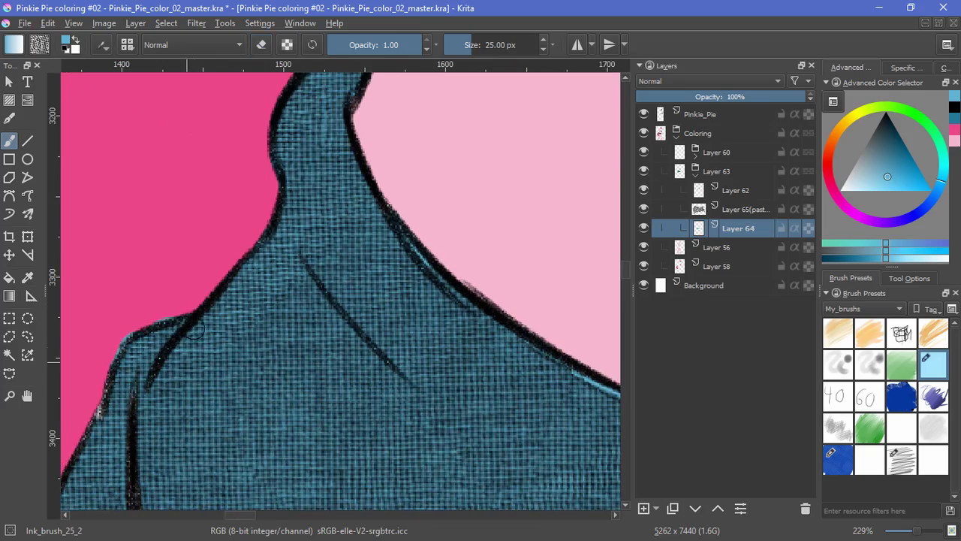
Step: Touch up the blue fill along the left hip outline above the pocket, erasing any spill outside the line
{"action": "left_click_drag", "start_coordinate": [195, 332], "coordinate": [292, 257]}
{"action": "key", "text": "e"}
{"action": "mouse_move", "coordinate": [221, 307]}
{"action": "left_mouse_down"}
{"action": "mouse_move", "coordinate": [211, 313]}
{"action": "mouse_move", "coordinate": [191, 298]}
{"action": "left_mouse_up"}
{"action": "key", "text": "e"}
{"action": "key", "text": "e"}
{"action": "key", "text": "e"}
Step: Paint blue into the white gaps around the left pocket's pointed lower end and along its outlines
{"action": "mouse_move", "coordinate": [242, 430]}
{"action": "left_mouse_down"}
{"action": "mouse_move", "coordinate": [250, 359]}
{"action": "mouse_move", "coordinate": [322, 188]}
{"action": "left_mouse_up"}
{"action": "left_click_drag", "start_coordinate": [206, 480], "coordinate": [298, 262]}
{"action": "left_click_drag", "start_coordinate": [275, 357], "coordinate": [328, 214]}
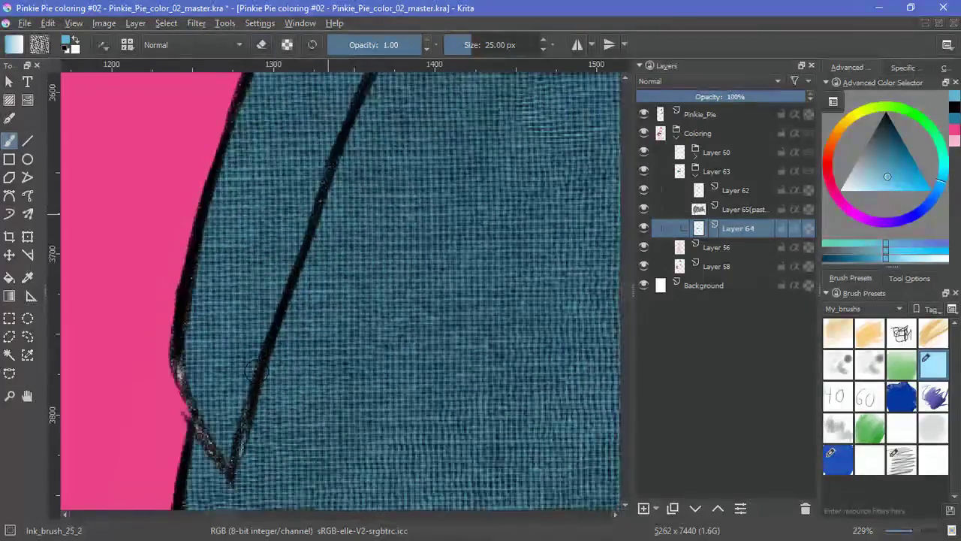
{"action": "left_click_drag", "start_coordinate": [227, 478], "coordinate": [176, 360]}
{"action": "left_click_drag", "start_coordinate": [264, 85], "coordinate": [231, 347]}
{"action": "left_click_drag", "start_coordinate": [267, 218], "coordinate": [327, 138]}
{"action": "left_click_drag", "start_coordinate": [345, 103], "coordinate": [288, 267]}
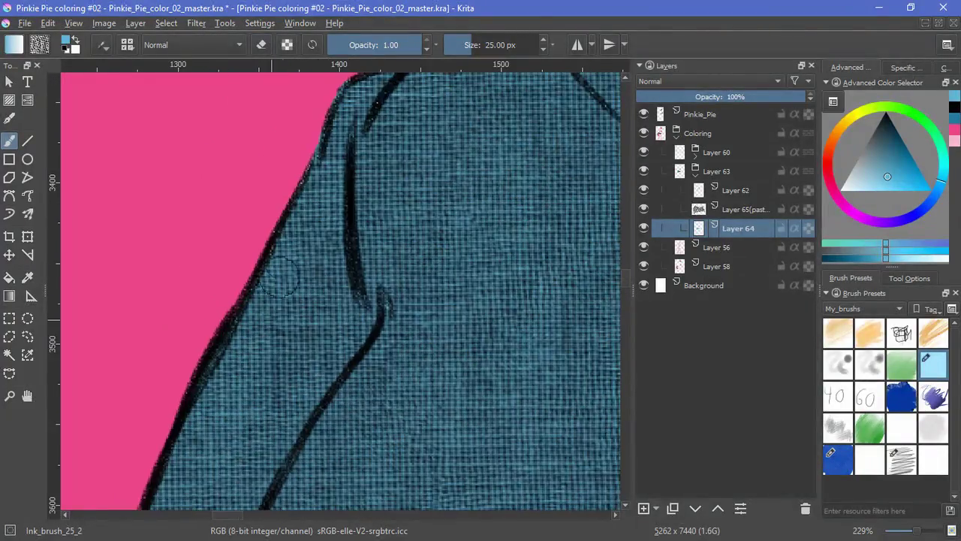
Step: Extend the blue fill down the shorts' left edge and into the unfilled pointed corner of the frayed hem
{"action": "mouse_move", "coordinate": [417, 405]}
{"action": "left_mouse_down"}
{"action": "mouse_move", "coordinate": [240, 210]}
{"action": "mouse_move", "coordinate": [322, 395]}
{"action": "left_mouse_up"}
{"action": "mouse_move", "coordinate": [323, 395]}
{"action": "left_mouse_down"}
{"action": "mouse_move", "coordinate": [314, 286]}
{"action": "mouse_move", "coordinate": [330, 248]}
{"action": "left_mouse_up"}
{"action": "left_click_drag", "start_coordinate": [266, 344], "coordinate": [301, 401]}
{"action": "left_click_drag", "start_coordinate": [235, 282], "coordinate": [257, 335]}
{"action": "left_click_drag", "start_coordinate": [304, 379], "coordinate": [293, 165]}
{"action": "key", "text": "e"}
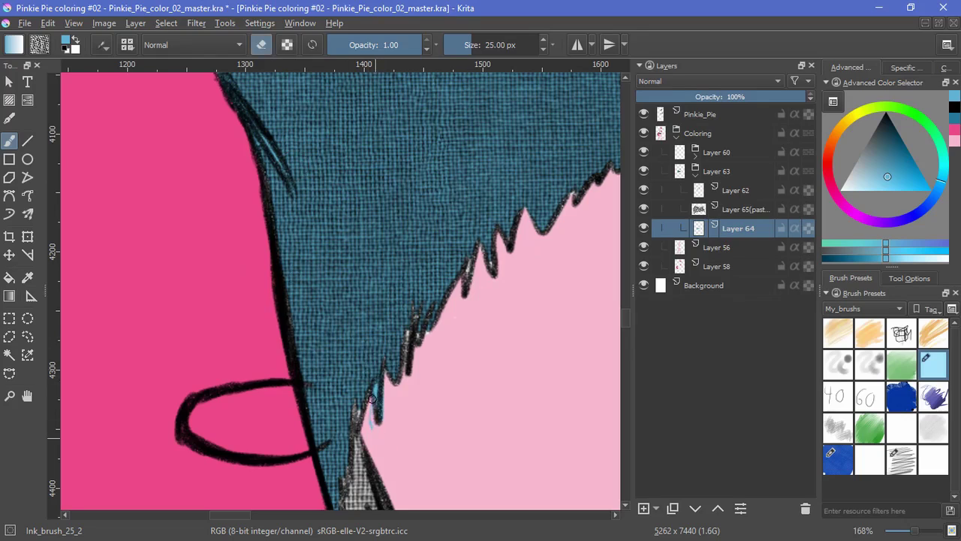
{"action": "left_click_drag", "start_coordinate": [350, 431], "coordinate": [359, 487]}
{"action": "left_click_drag", "start_coordinate": [355, 458], "coordinate": [336, 374]}
{"action": "left_click_drag", "start_coordinate": [334, 399], "coordinate": [328, 449]}
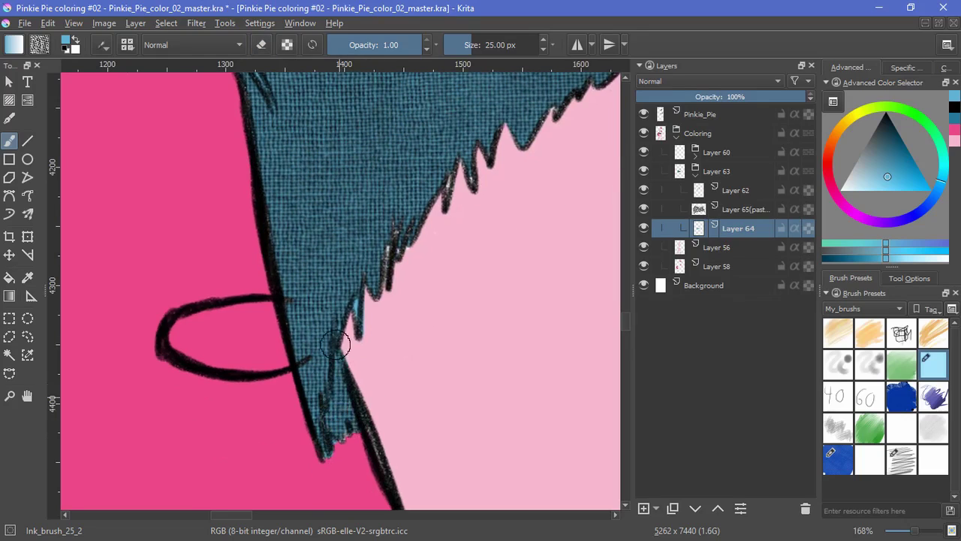
Step: Refine the blue fill between the frayed points on the left part of the hem, switching to the 15 px Sketch_brush_02
{"action": "scroll", "coordinate": [337, 344], "scroll_direction": "up", "scroll_amount": 3}
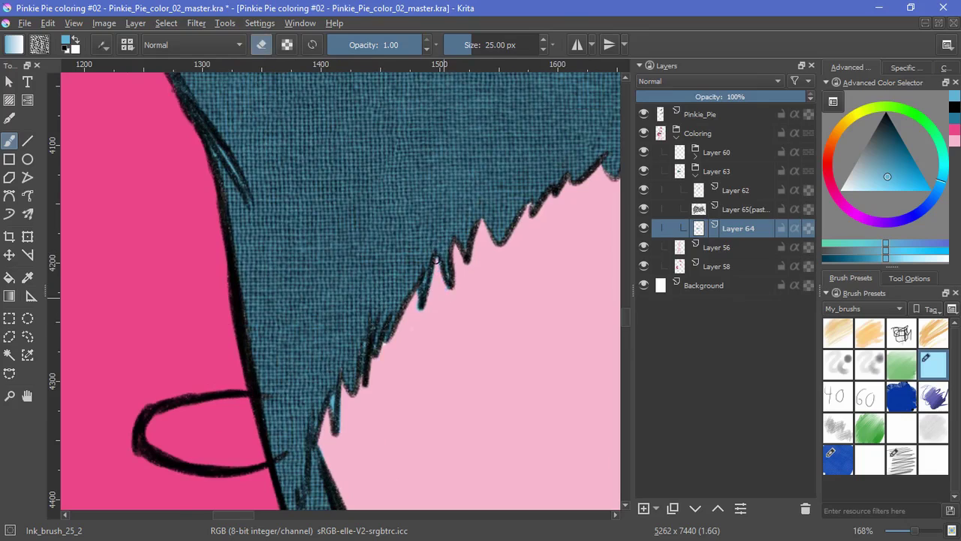
{"action": "left_click", "coordinate": [902, 460]}
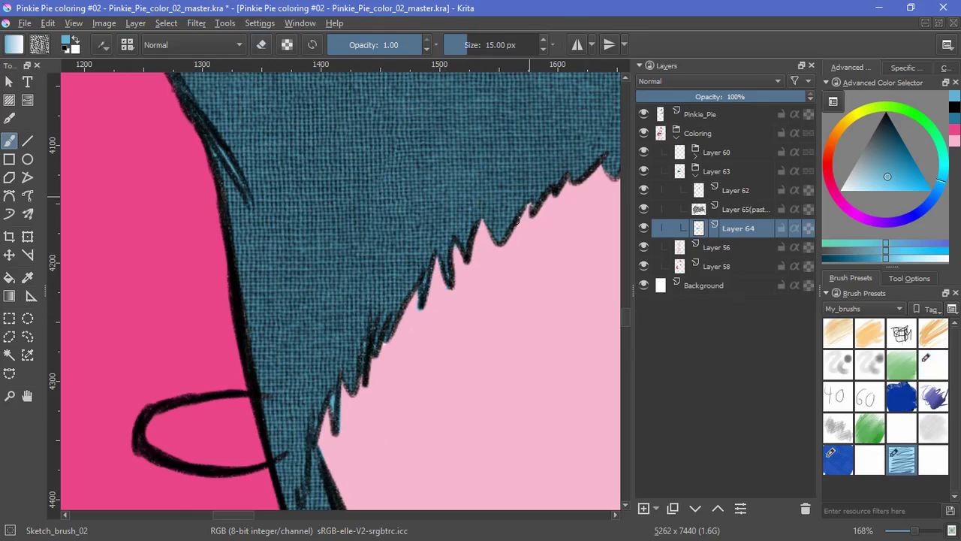
{"action": "left_click_drag", "start_coordinate": [518, 220], "coordinate": [507, 237]}
{"action": "left_click_drag", "start_coordinate": [540, 237], "coordinate": [427, 328]}
{"action": "left_click_drag", "start_coordinate": [429, 288], "coordinate": [417, 296]}
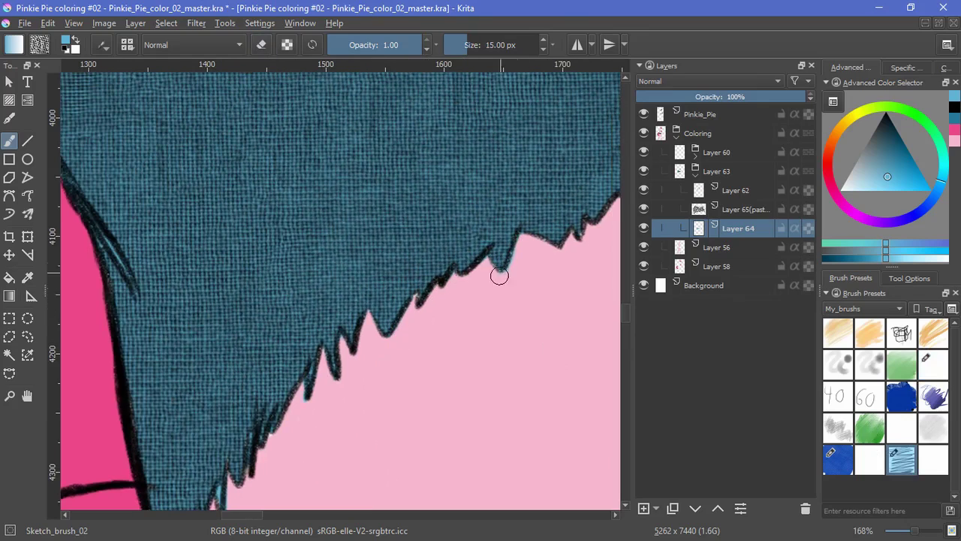
{"action": "left_click_drag", "start_coordinate": [500, 276], "coordinate": [416, 336]}
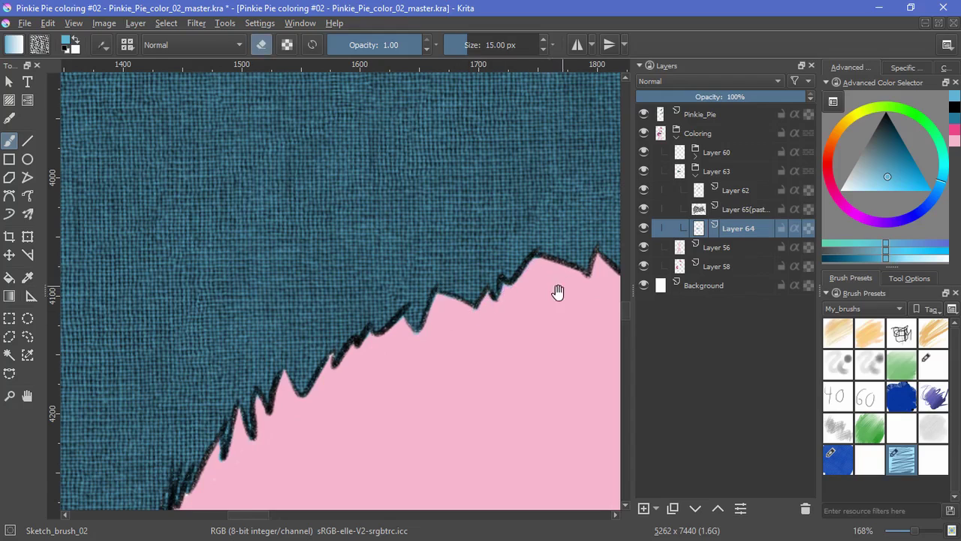
Step: Fill gaps and erase blue spill along the middle of the left leg's frayed hem up to the inner seam
{"action": "mouse_move", "coordinate": [558, 292]}
{"action": "left_mouse_down"}
{"action": "mouse_move", "coordinate": [441, 329]}
{"action": "mouse_move", "coordinate": [422, 310]}
{"action": "left_mouse_up"}
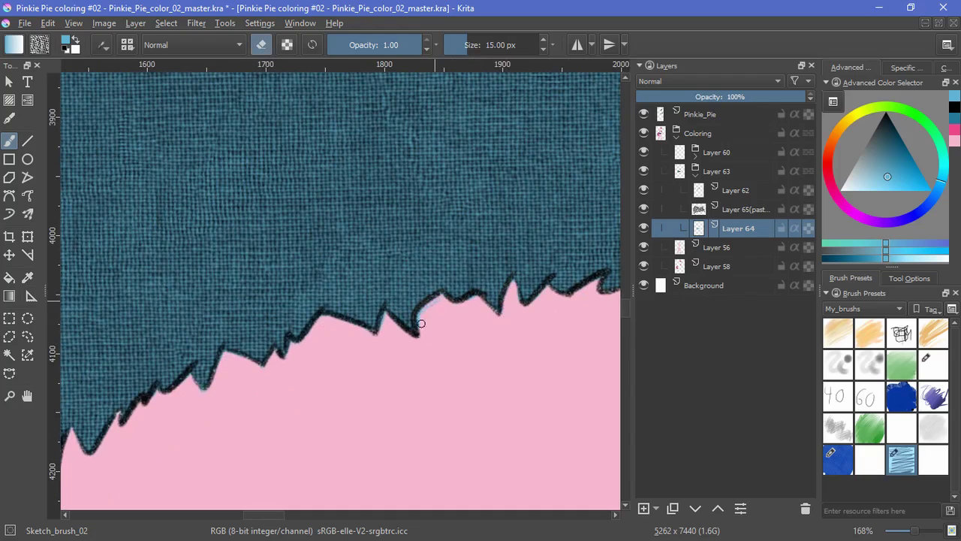
{"action": "left_click_drag", "start_coordinate": [617, 286], "coordinate": [440, 346]}
{"action": "left_click_drag", "start_coordinate": [578, 328], "coordinate": [404, 274]}
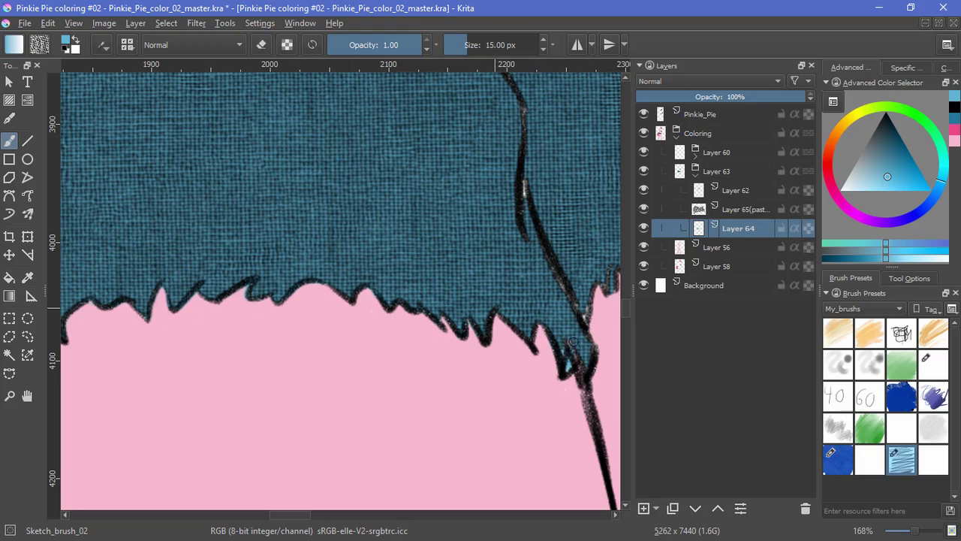
Step: Paint blue into the small white gaps along the crotch seam, the crease lines and the fly up to the waistband
{"action": "left_click_drag", "start_coordinate": [529, 163], "coordinate": [508, 317]}
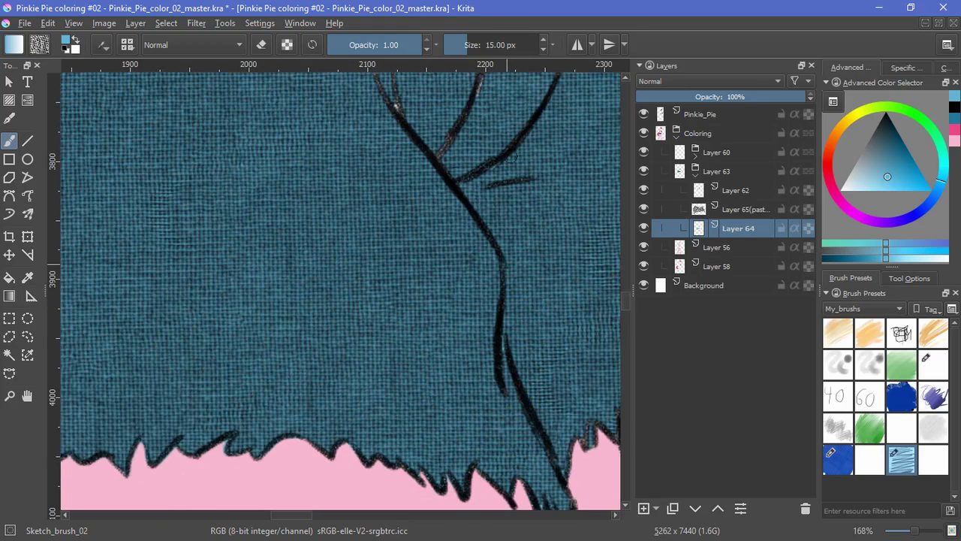
{"action": "left_click_drag", "start_coordinate": [514, 156], "coordinate": [357, 268]}
{"action": "left_click_drag", "start_coordinate": [534, 144], "coordinate": [299, 292]}
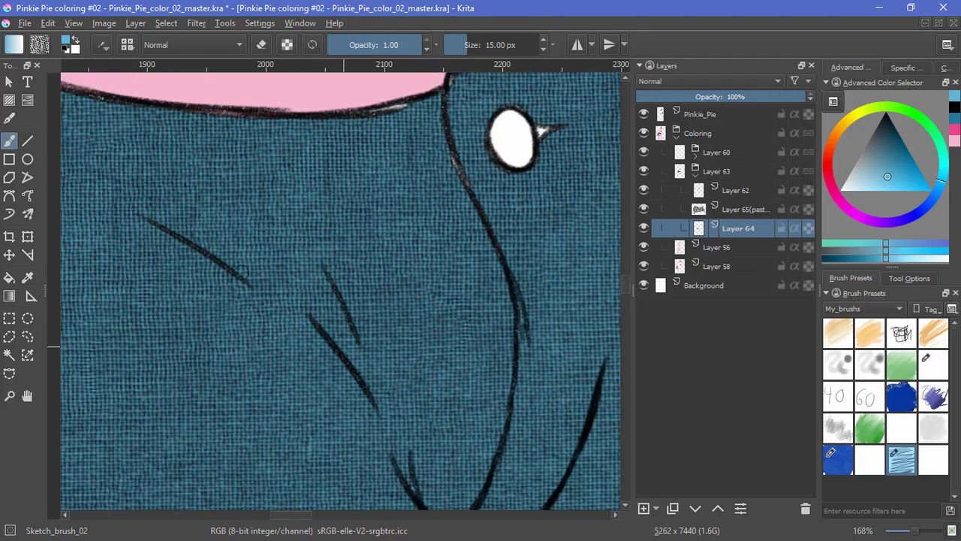
{"action": "left_click_drag", "start_coordinate": [467, 187], "coordinate": [472, 320]}
{"action": "left_click_drag", "start_coordinate": [220, 250], "coordinate": [333, 299]}
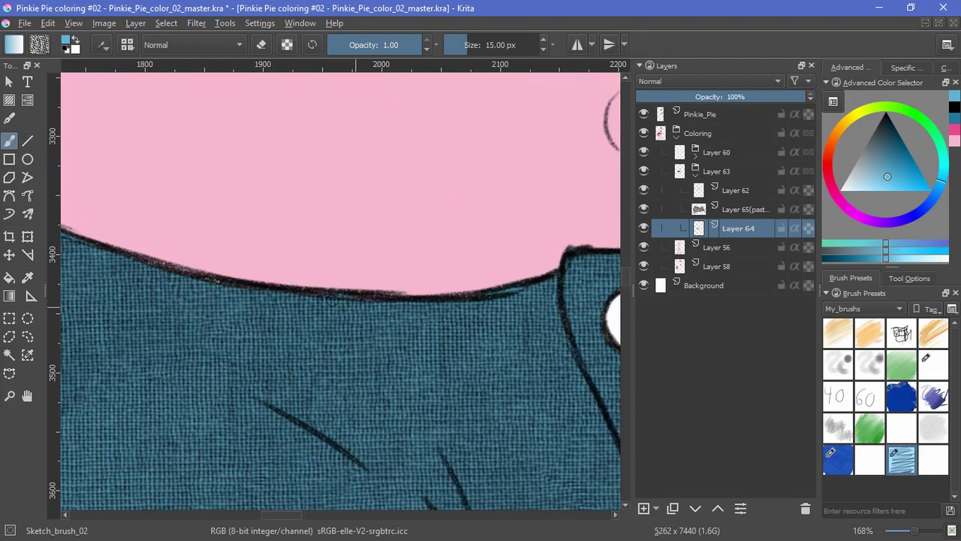
Step: Clean up the blue fill along the waistband's curved upper edge, erasing spill and painting gaps toward the button
{"action": "key", "text": "e"}
{"action": "left_click_drag", "start_coordinate": [177, 259], "coordinate": [310, 311]}
{"action": "key", "text": "e"}
{"action": "left_click_drag", "start_coordinate": [571, 315], "coordinate": [320, 315]}
{"action": "left_click_drag", "start_coordinate": [611, 311], "coordinate": [374, 312]}
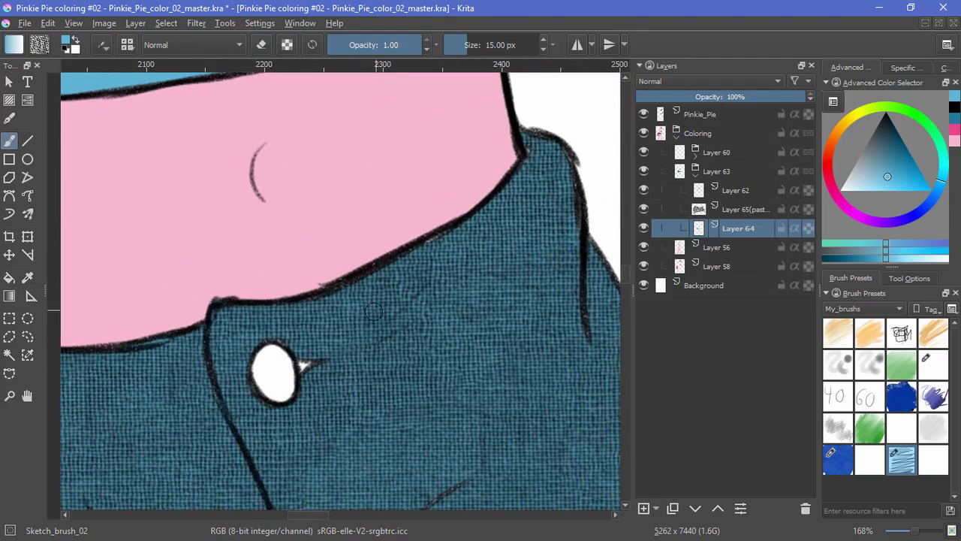
Step: Fill the tiny gap beside the button and the remaining gaps along the right waistband end and right hip outline
{"action": "left_click_drag", "start_coordinate": [465, 275], "coordinate": [295, 382]}
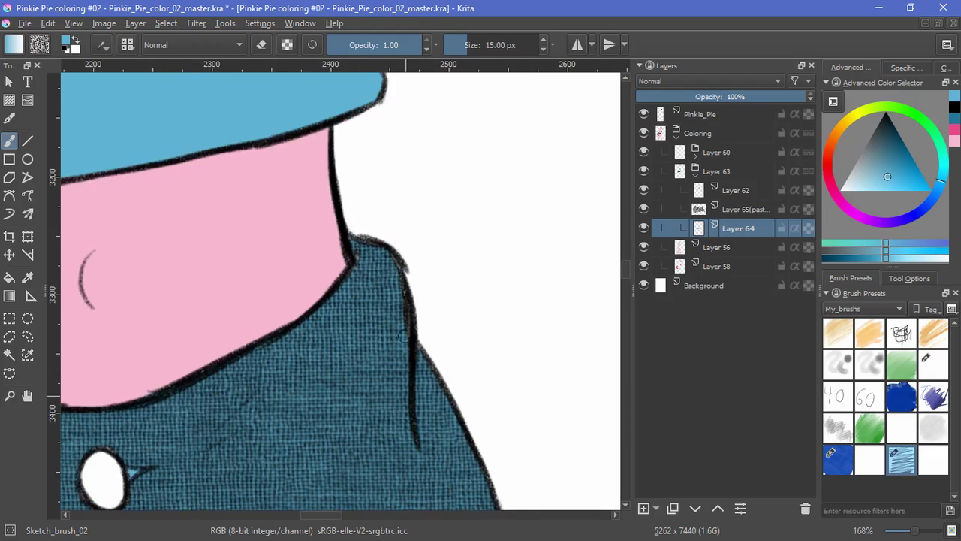
{"action": "left_click_drag", "start_coordinate": [373, 428], "coordinate": [295, 233]}
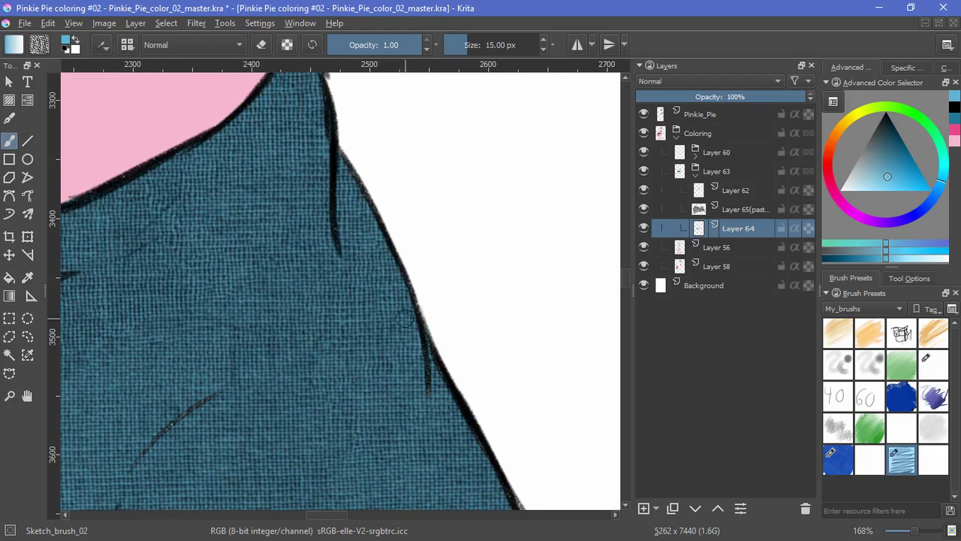
{"action": "left_click_drag", "start_coordinate": [150, 384], "coordinate": [332, 272]}
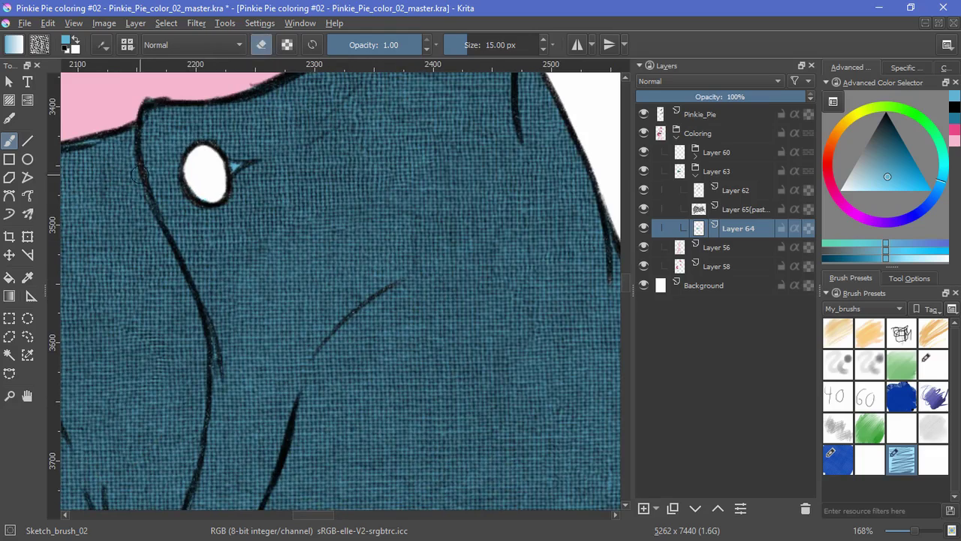
Step: Clean up the blue fill along the right leg's frayed hem and up the outer hip outline, erasing any spill
{"action": "left_click_drag", "start_coordinate": [330, 443], "coordinate": [308, 233]}
{"action": "left_click_drag", "start_coordinate": [434, 489], "coordinate": [387, 235]}
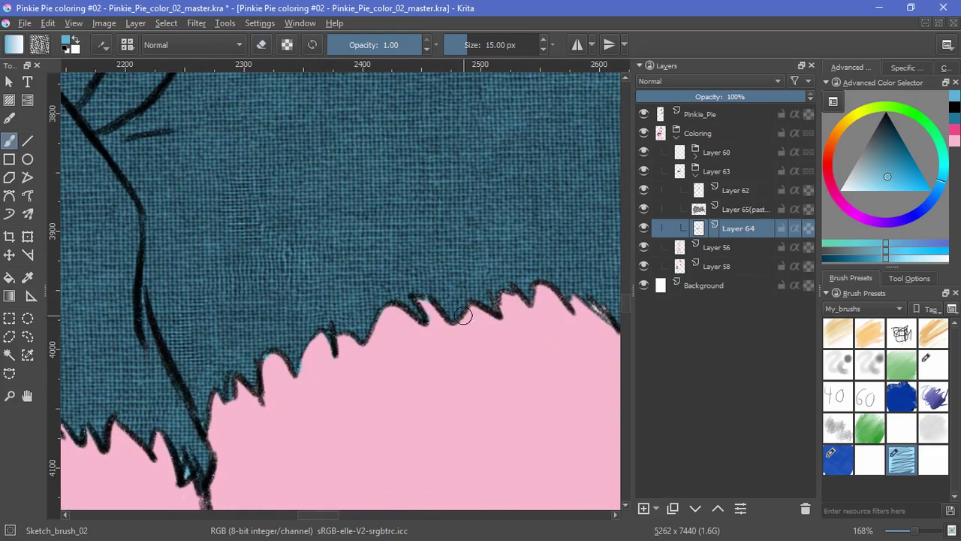
{"action": "left_click_drag", "start_coordinate": [428, 304], "coordinate": [319, 329]}
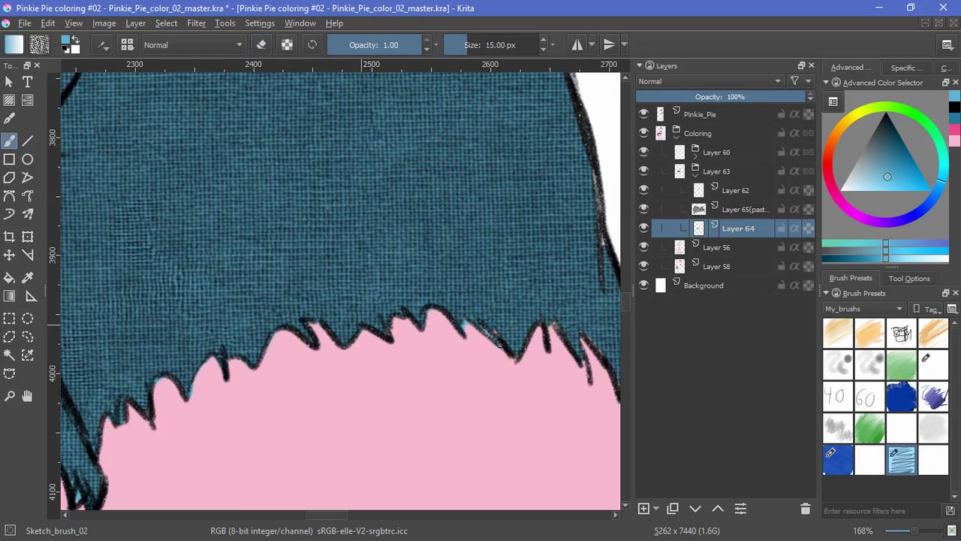
{"action": "left_click_drag", "start_coordinate": [583, 363], "coordinate": [496, 349]}
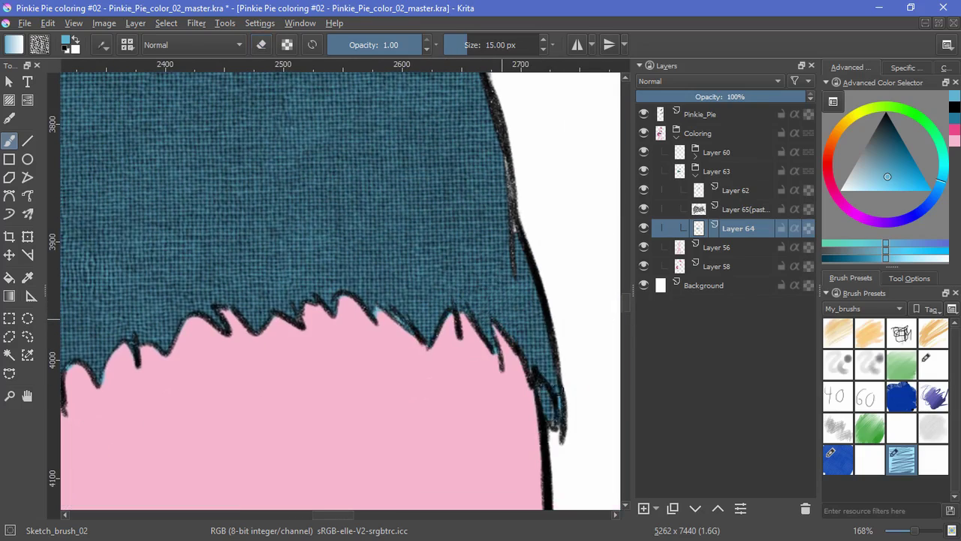
{"action": "scroll", "coordinate": [518, 266], "scroll_direction": "up", "scroll_amount": 5}
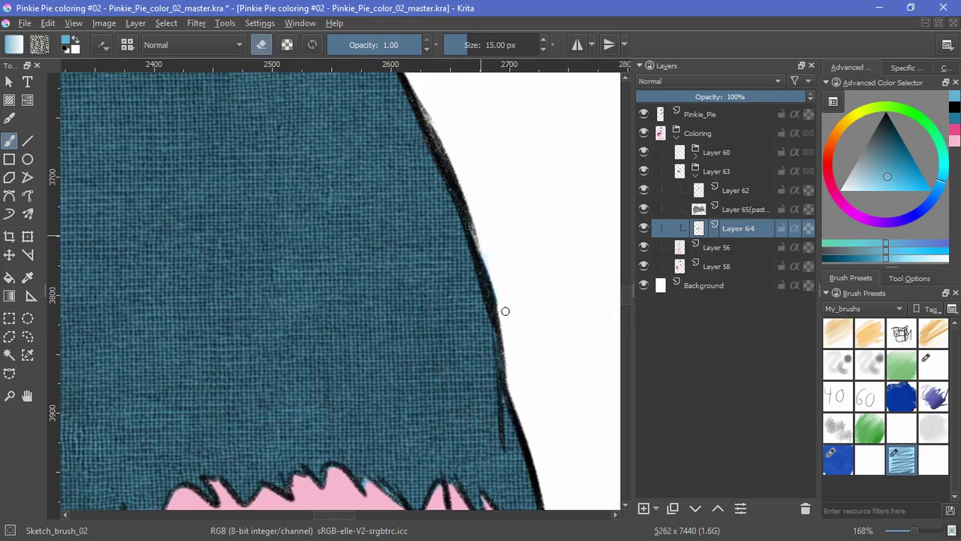
{"action": "scroll", "coordinate": [480, 308], "scroll_direction": "up", "scroll_amount": 3}
{"action": "left_click_drag", "start_coordinate": [350, 108], "coordinate": [364, 274]}
{"action": "scroll", "coordinate": [431, 281], "scroll_direction": "down", "scroll_amount": 4}
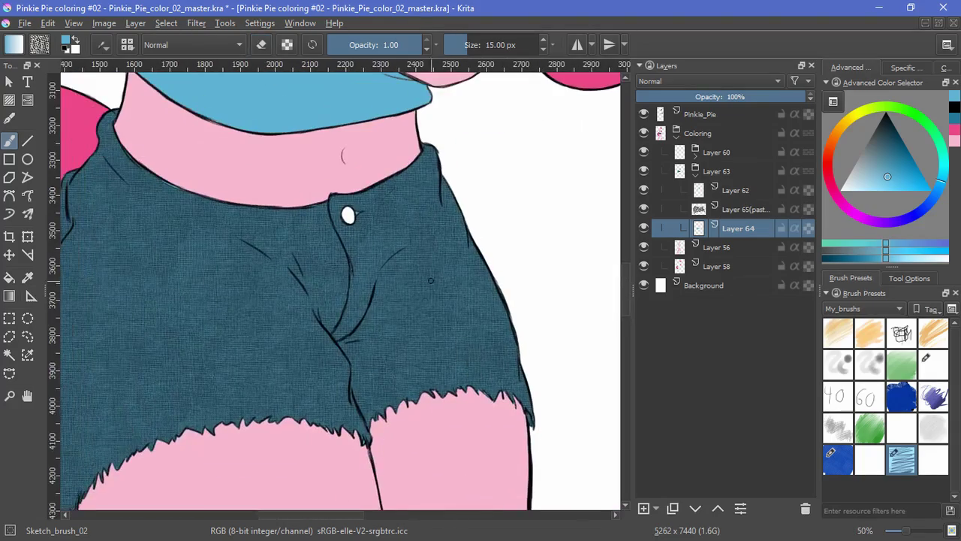
Step: Patch the canvas texture around the inner leg seam on the multiplied texture layer with the Pater_brush, checking its size settings
{"action": "left_click", "coordinate": [845, 459]}
{"action": "left_click", "coordinate": [714, 213]}
{"action": "scroll", "coordinate": [410, 415], "scroll_direction": "up", "scroll_amount": 5}
{"action": "left_click_drag", "start_coordinate": [410, 415], "coordinate": [584, 296]}
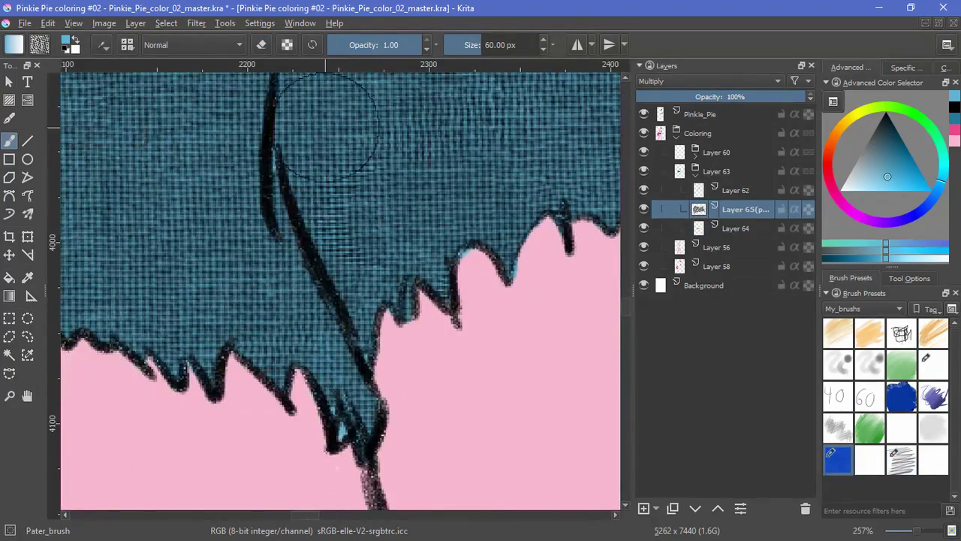
{"action": "left_click", "coordinate": [104, 47]}
{"action": "left_click", "coordinate": [279, 202]}
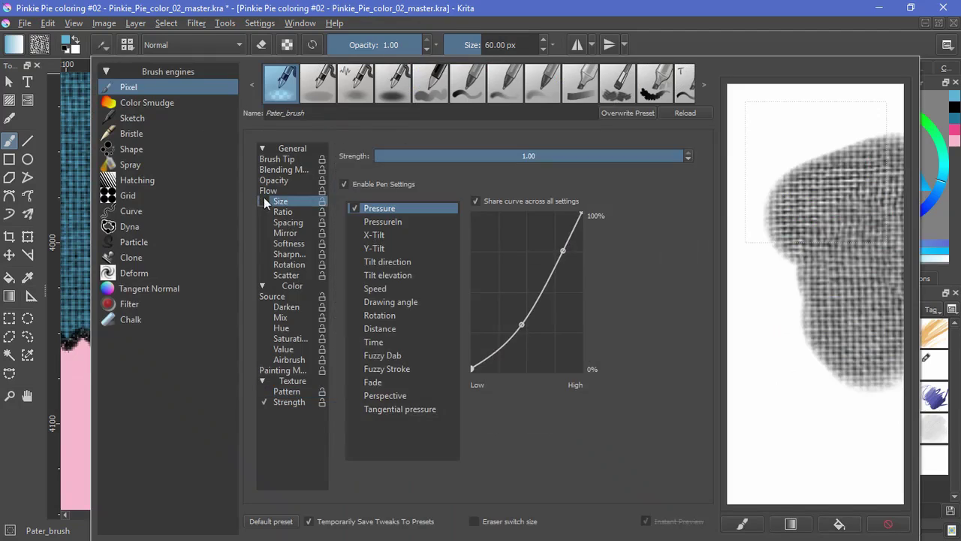
{"action": "left_click", "coordinate": [312, 45]}
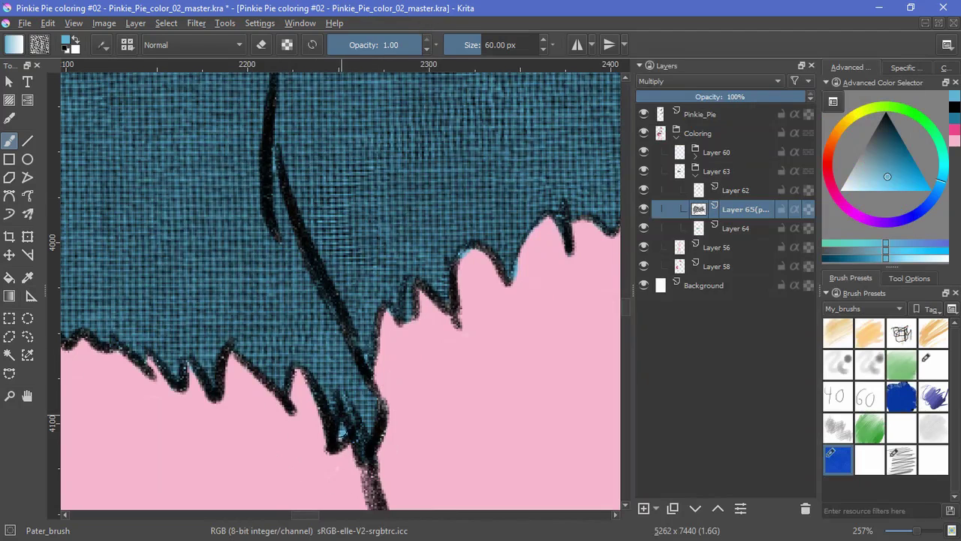
{"action": "mouse_move", "coordinate": [308, 315]}
{"action": "left_mouse_down"}
{"action": "mouse_move", "coordinate": [560, 197]}
{"action": "mouse_move", "coordinate": [315, 353]}
{"action": "left_mouse_up"}
{"action": "left_click_drag", "start_coordinate": [367, 285], "coordinate": [383, 338]}
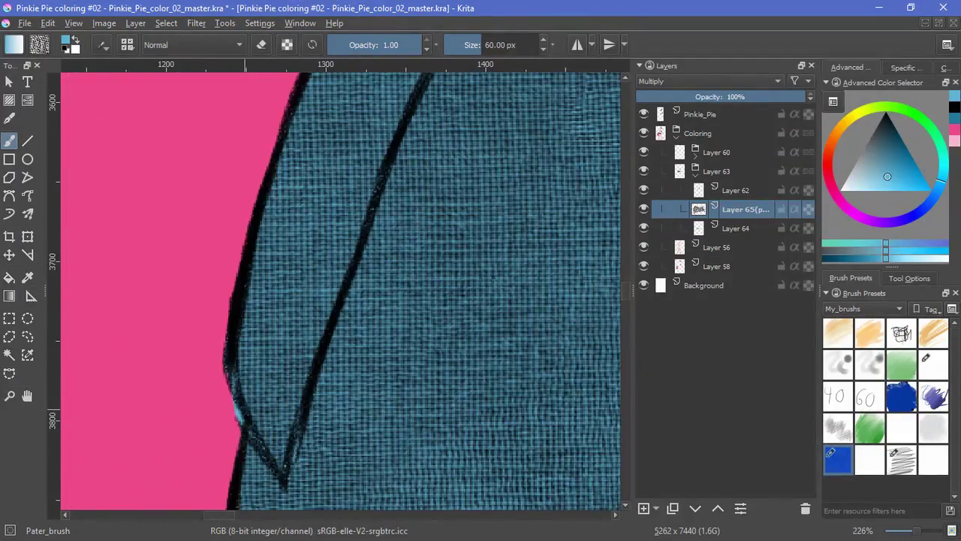
Step: Touch up the canvas texture at the left pocket's lower corner and check coverage along the left hip and waistband
{"action": "mouse_move", "coordinate": [242, 412]}
{"action": "left_mouse_down"}
{"action": "mouse_move", "coordinate": [230, 376]}
{"action": "mouse_move", "coordinate": [239, 419]}
{"action": "left_mouse_up"}
{"action": "key", "text": "e"}
{"action": "key", "text": "e"}
{"action": "key", "text": "e"}
{"action": "left_click_drag", "start_coordinate": [374, 218], "coordinate": [270, 489]}
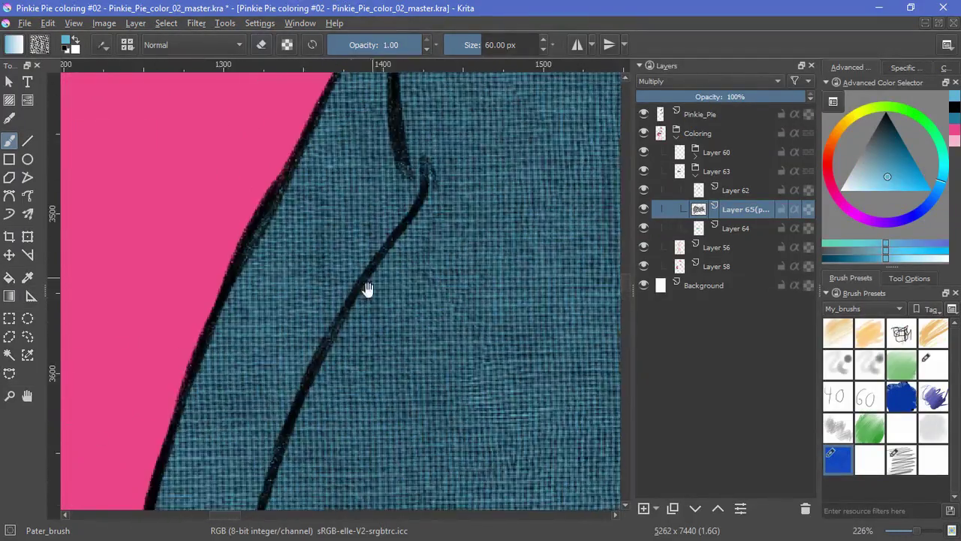
{"action": "left_click_drag", "start_coordinate": [368, 289], "coordinate": [203, 492]}
{"action": "left_click_drag", "start_coordinate": [466, 139], "coordinate": [278, 398]}
{"action": "left_click_drag", "start_coordinate": [504, 450], "coordinate": [339, 374]}
{"action": "mouse_move", "coordinate": [425, 361]}
{"action": "left_mouse_down"}
{"action": "mouse_move", "coordinate": [434, 446]}
{"action": "mouse_move", "coordinate": [281, 304]}
{"action": "left_mouse_up"}
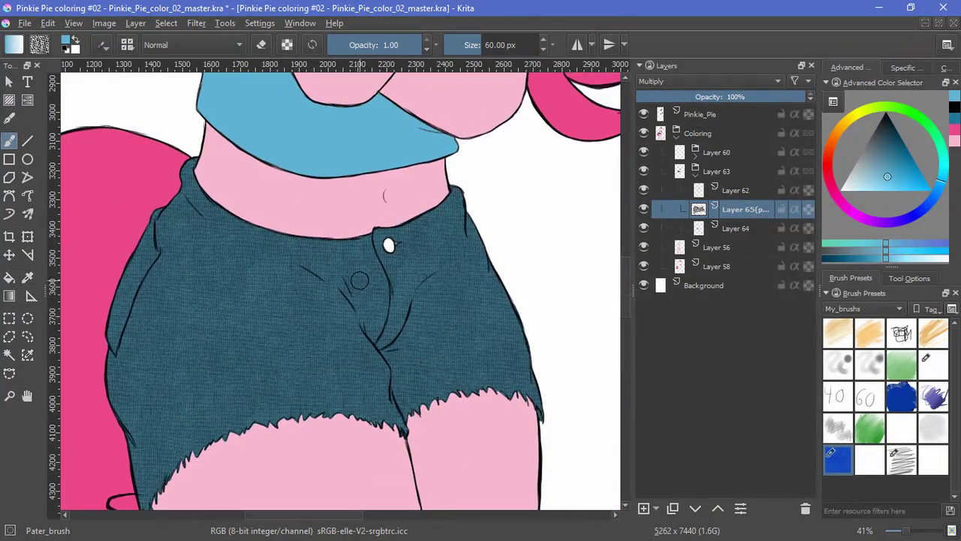
{"action": "left_click_drag", "start_coordinate": [548, 277], "coordinate": [562, 241]}
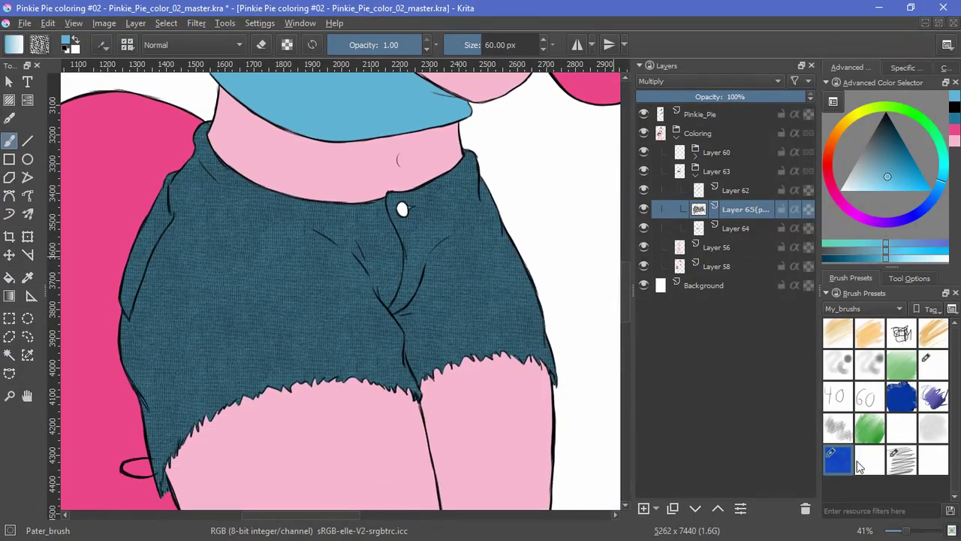
Step: Add a new layer above the shorts' blue base and paint the button light blue with the Ink_brush_shader
{"action": "left_click", "coordinate": [870, 427]}
{"action": "left_click", "coordinate": [738, 235]}
{"action": "key", "text": "Insert"}
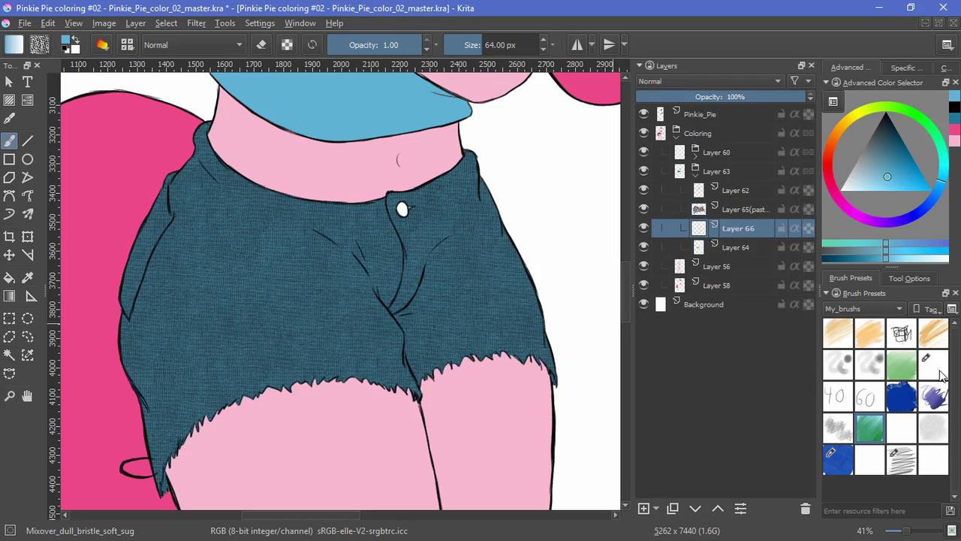
{"action": "left_click", "coordinate": [934, 396]}
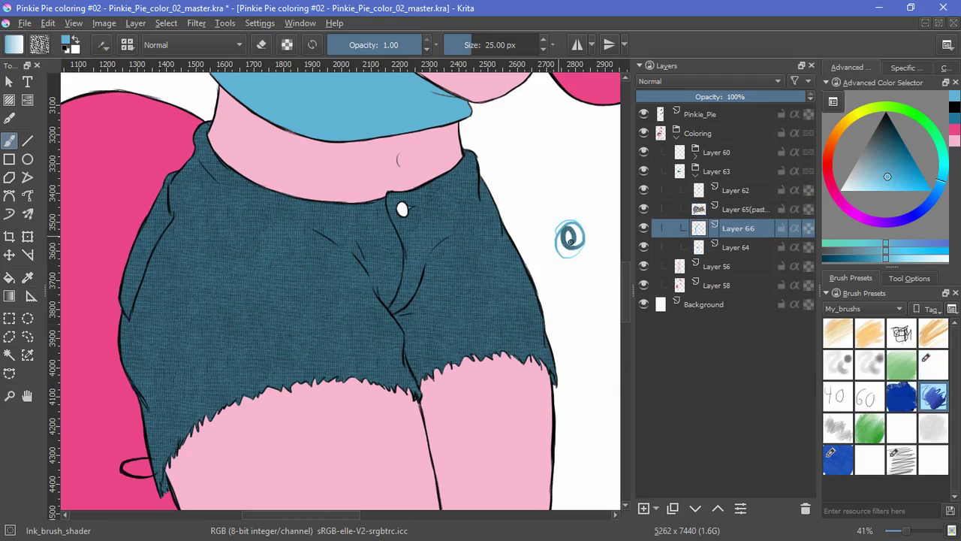
{"action": "key", "text": "ctrl+z"}
{"action": "scroll", "coordinate": [450, 219], "scroll_direction": "up", "scroll_amount": 6}
{"action": "mouse_move", "coordinate": [360, 329]}
{"action": "left_mouse_down"}
{"action": "mouse_move", "coordinate": [365, 318]}
{"action": "mouse_move", "coordinate": [352, 341]}
{"action": "mouse_move", "coordinate": [363, 300]}
{"action": "mouse_move", "coordinate": [378, 323]}
{"action": "mouse_move", "coordinate": [350, 339]}
{"action": "mouse_move", "coordinate": [364, 307]}
{"action": "left_mouse_up"}
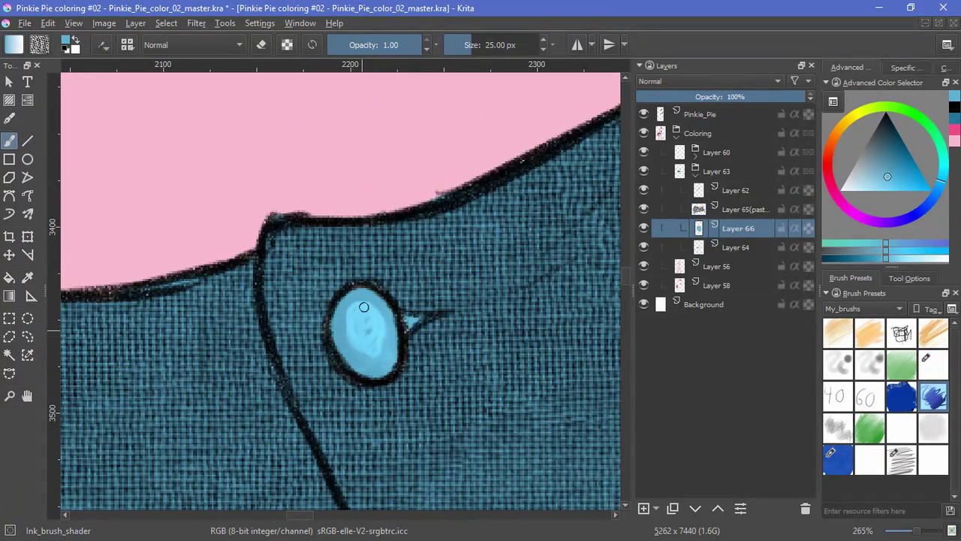
{"action": "mouse_move", "coordinate": [350, 342]}
{"action": "left_mouse_down"}
{"action": "mouse_move", "coordinate": [375, 305]}
{"action": "mouse_move", "coordinate": [375, 347]}
{"action": "left_mouse_up"}
Step: Smooth the button's light blue paint with the Bristles_pencil_smug brush
{"action": "left_click", "coordinate": [838, 365]}
{"action": "left_click", "coordinate": [869, 365]}
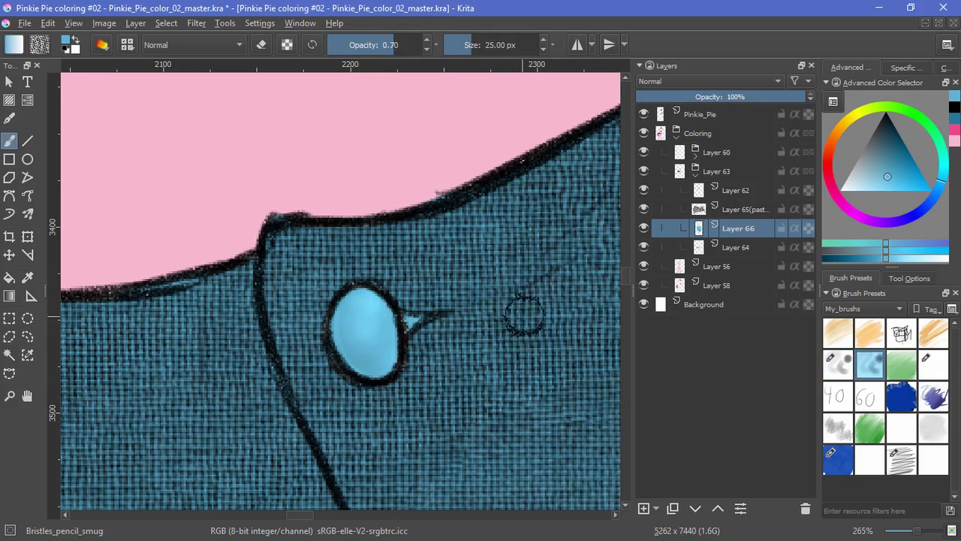
{"action": "scroll", "coordinate": [525, 316], "scroll_direction": "down", "scroll_amount": 6}
{"action": "left_click_drag", "start_coordinate": [467, 365], "coordinate": [453, 362]}
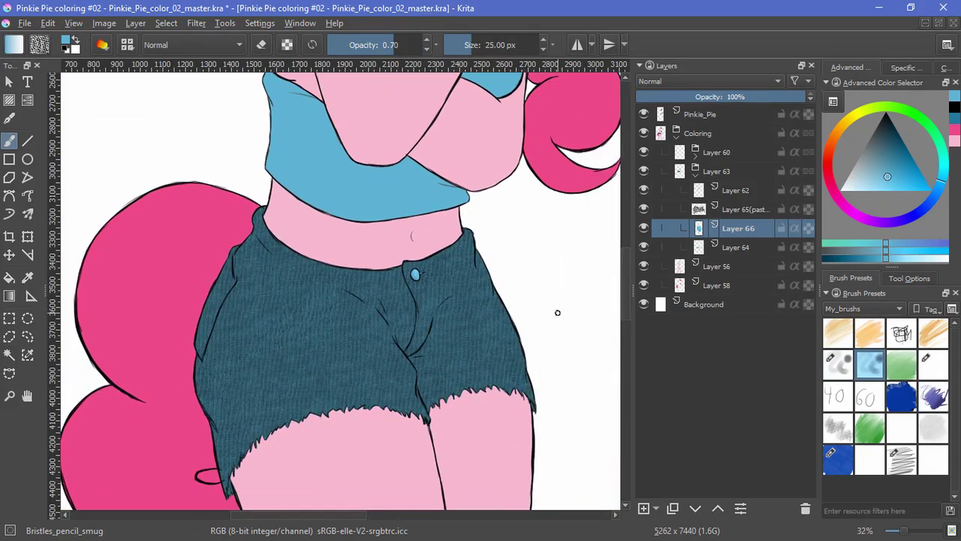
Step: Try Addition on the canvas texture layer, then set its blending mode to Overlay at 100% opacity
{"action": "left_click", "coordinate": [745, 209]}
{"action": "left_click_drag", "start_coordinate": [801, 99], "coordinate": [751, 96]}
{"action": "left_click", "coordinate": [695, 82]}
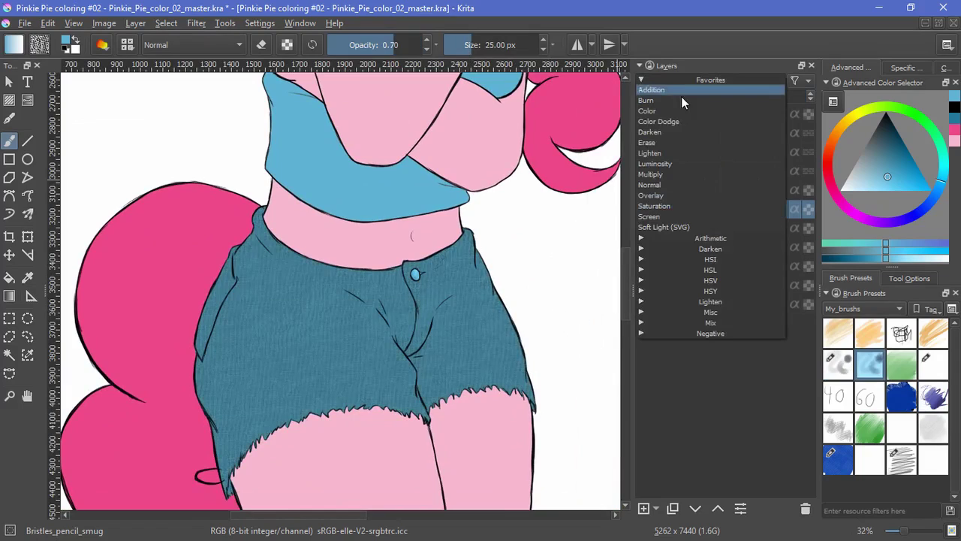
{"action": "left_click", "coordinate": [681, 95]}
{"action": "left_click", "coordinate": [736, 78]}
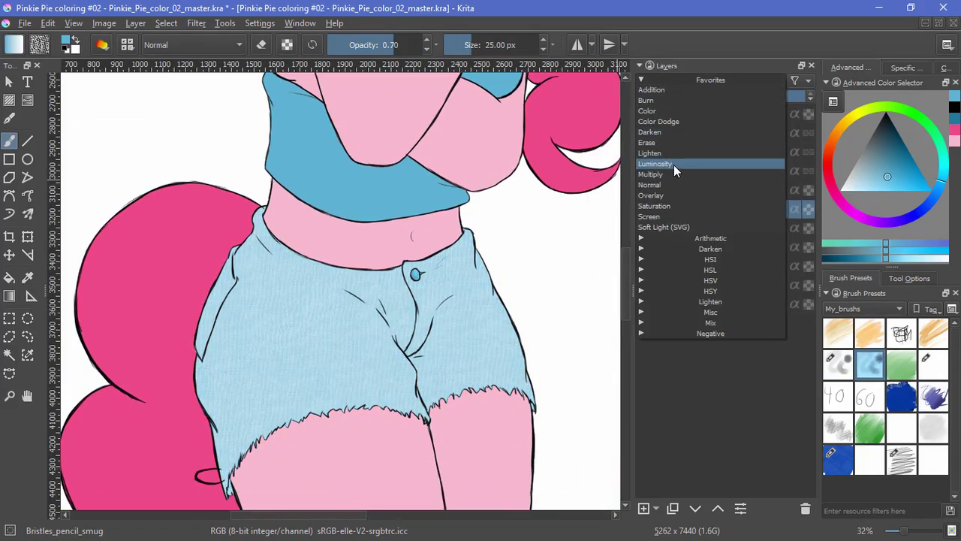
{"action": "left_click", "coordinate": [665, 194]}
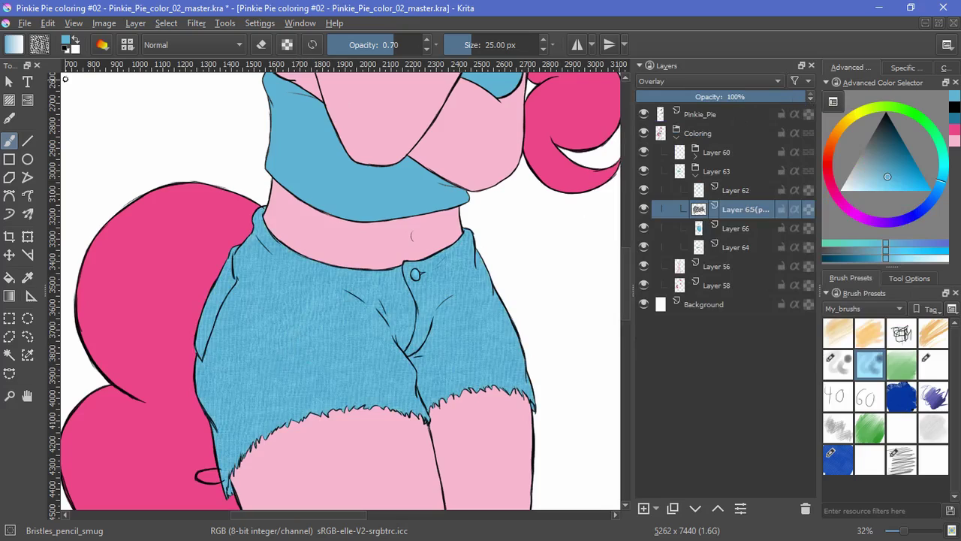
Step: Select the shorts' shape from the base layer and fill it with a deeper blue on a new layer above it
{"action": "left_click", "coordinate": [872, 260]}
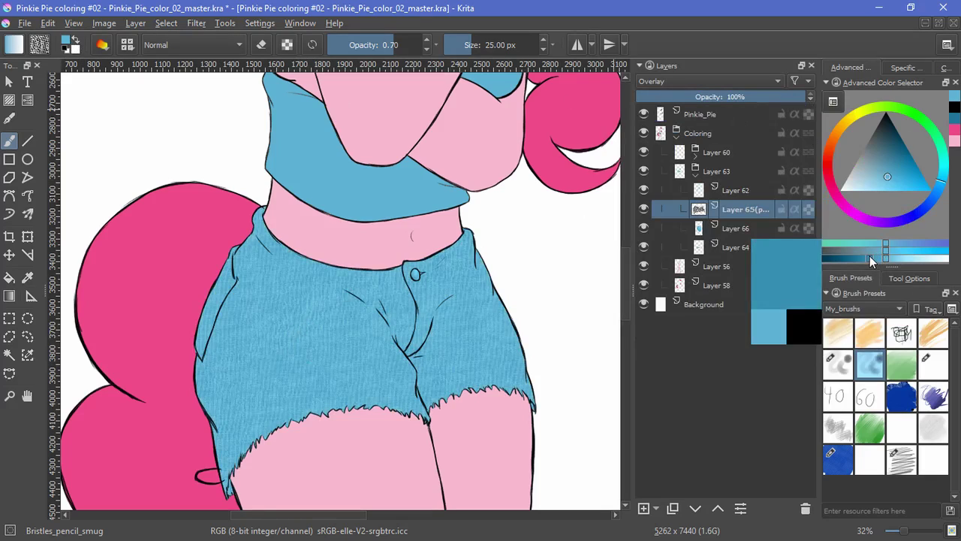
{"action": "left_click", "coordinate": [663, 248]}
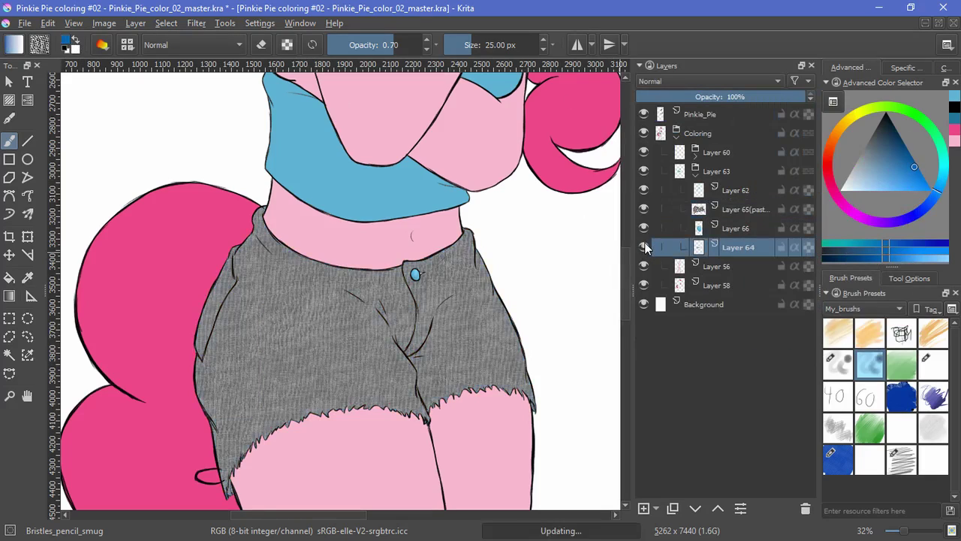
{"action": "left_click", "coordinate": [176, 25]}
{"action": "left_click", "coordinate": [197, 217]}
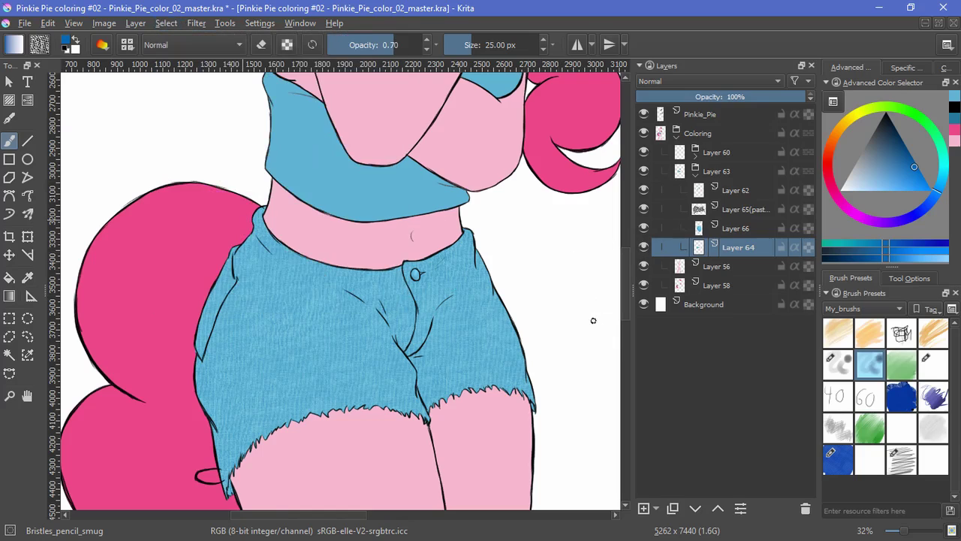
{"action": "left_click", "coordinate": [645, 508]}
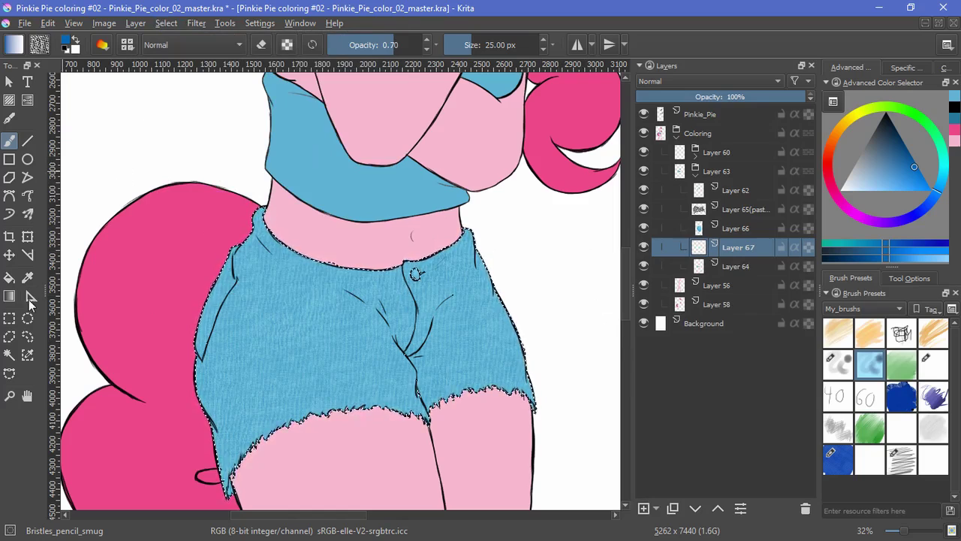
{"action": "left_click", "coordinate": [9, 277]}
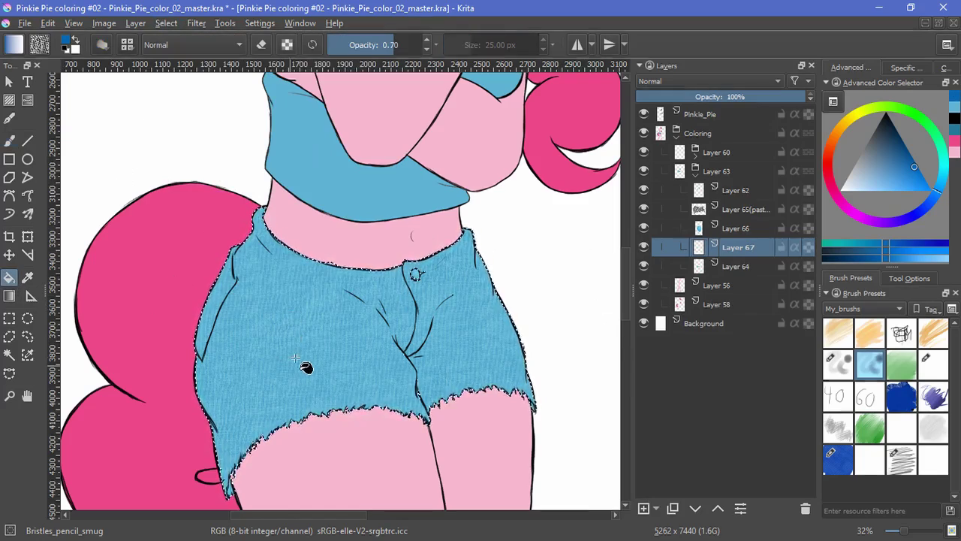
{"action": "left_click", "coordinate": [532, 290]}
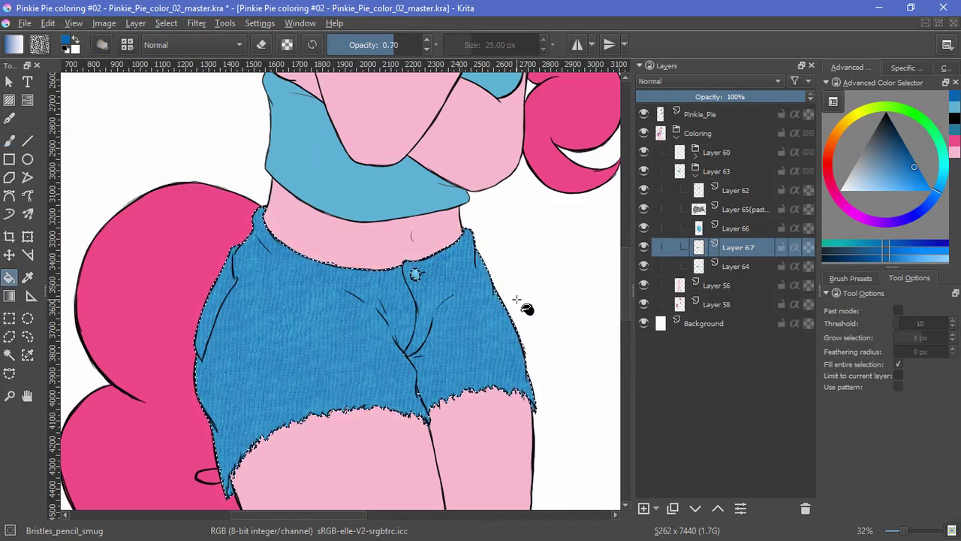
Step: Lower the canvas texture layer's opacity to 68%, undoing any fill made on it
{"action": "left_click", "coordinate": [728, 213]}
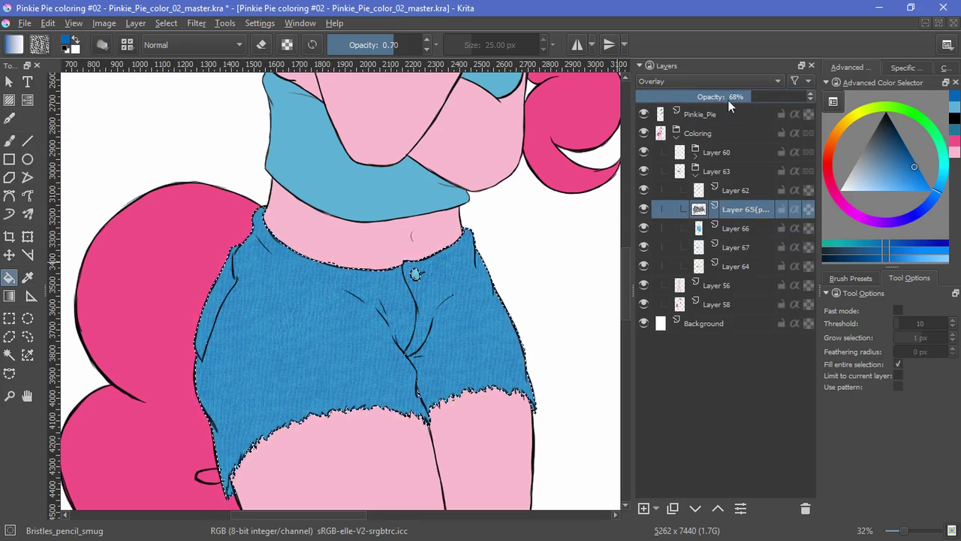
{"action": "left_click", "coordinate": [498, 318]}
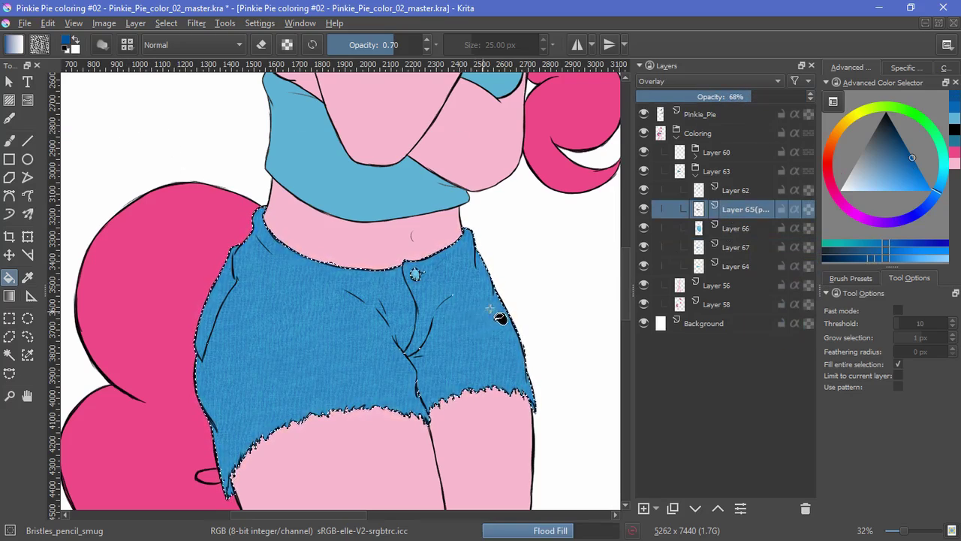
{"action": "left_click", "coordinate": [732, 244]}
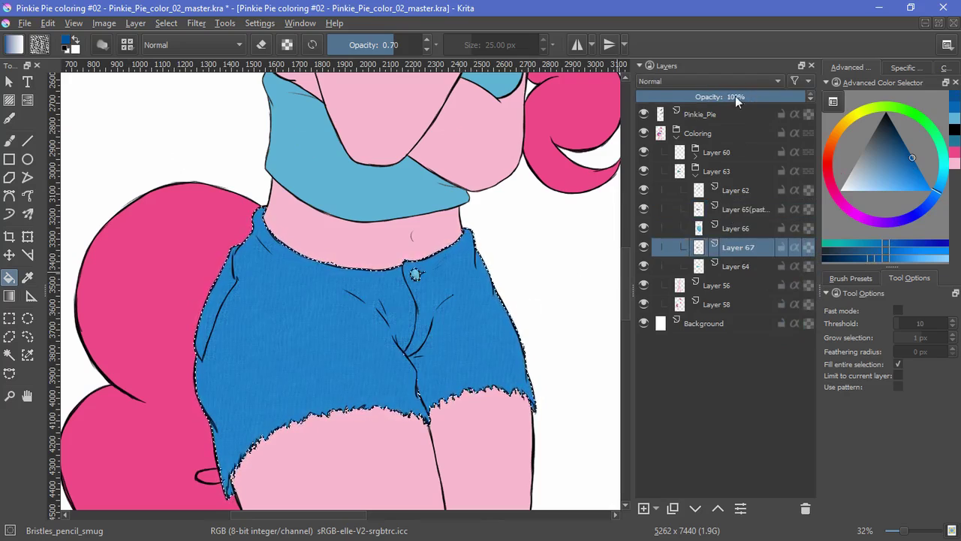
{"action": "left_click", "coordinate": [727, 217]}
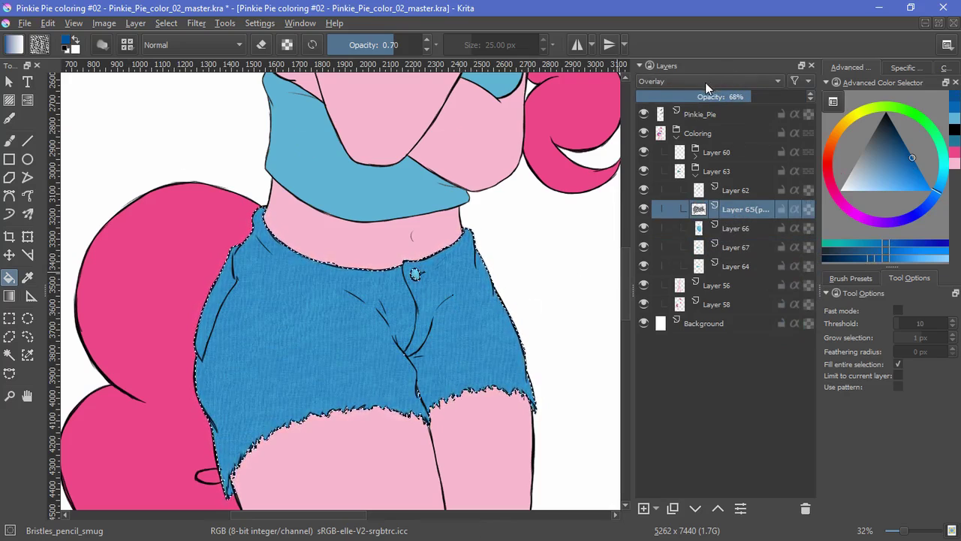
Step: Refill the shorts with the darker blue on Layer 67 and clear the selection
{"action": "left_click", "coordinate": [739, 247]}
{"action": "left_click", "coordinate": [359, 381]}
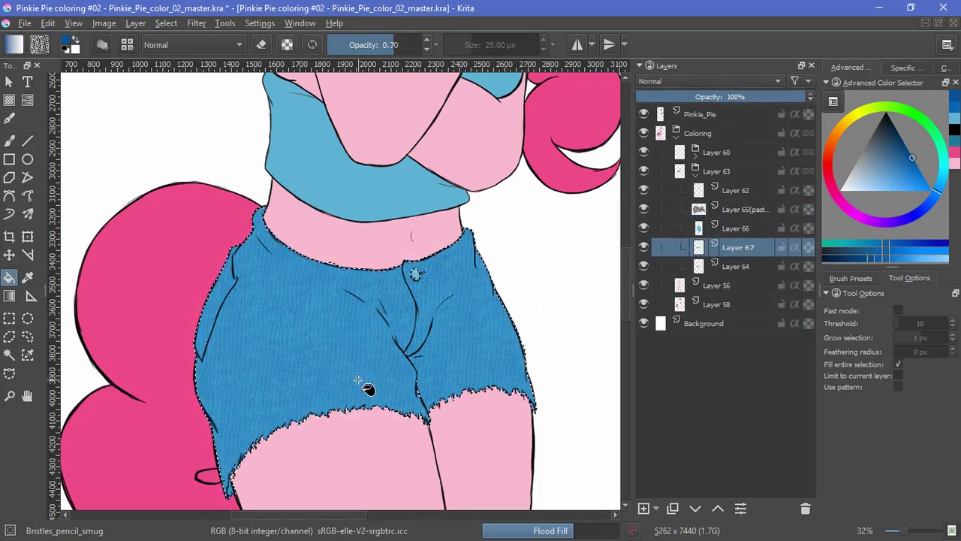
{"action": "left_click", "coordinate": [160, 24]}
{"action": "left_click", "coordinate": [157, 57]}
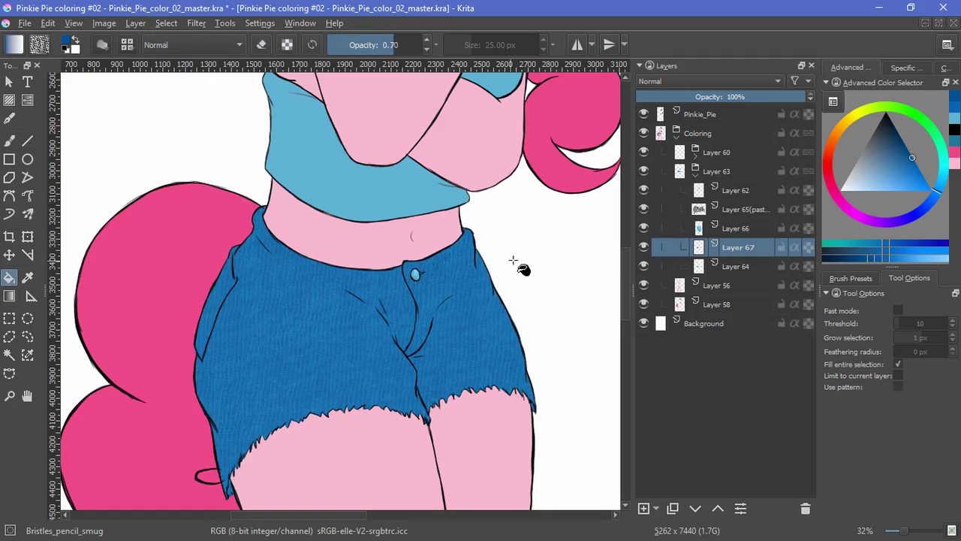
Step: Collapse the shorts' layer group, fit the whole page in view and select the Layer 60 group
{"action": "left_click", "coordinate": [694, 176]}
{"action": "key", "text": "b"}
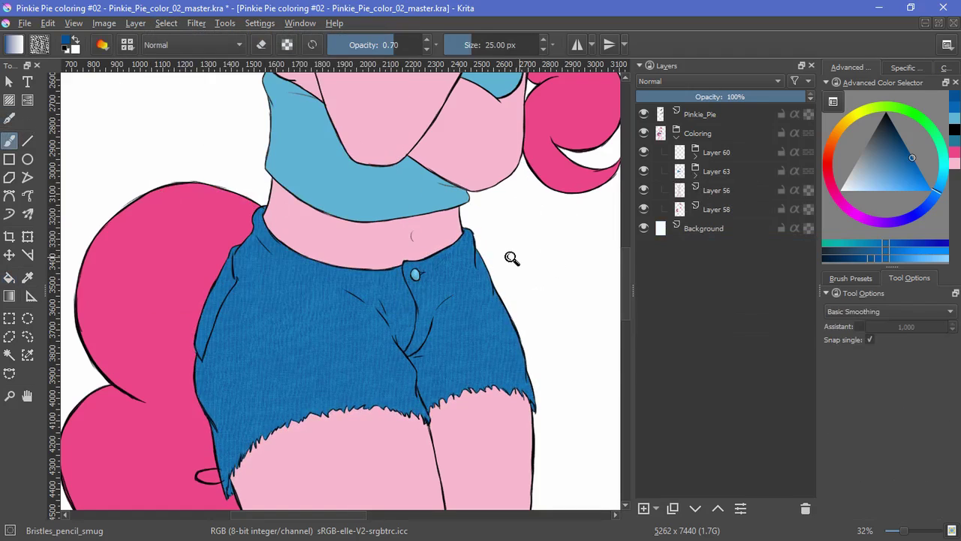
{"action": "left_click_drag", "start_coordinate": [512, 259], "coordinate": [488, 363]}
{"action": "left_click_drag", "start_coordinate": [462, 333], "coordinate": [451, 307]}
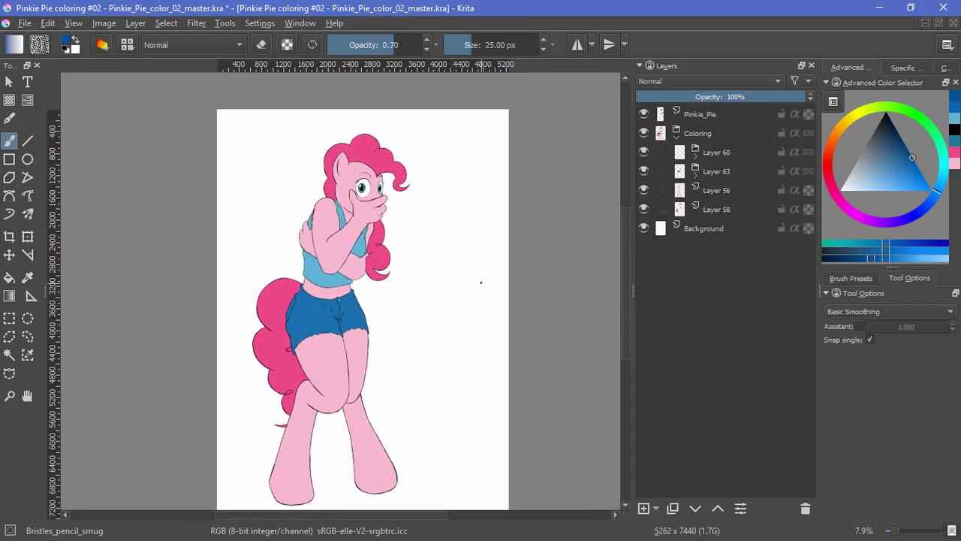
{"action": "key", "text": "2"}
{"action": "left_click", "coordinate": [687, 153]}
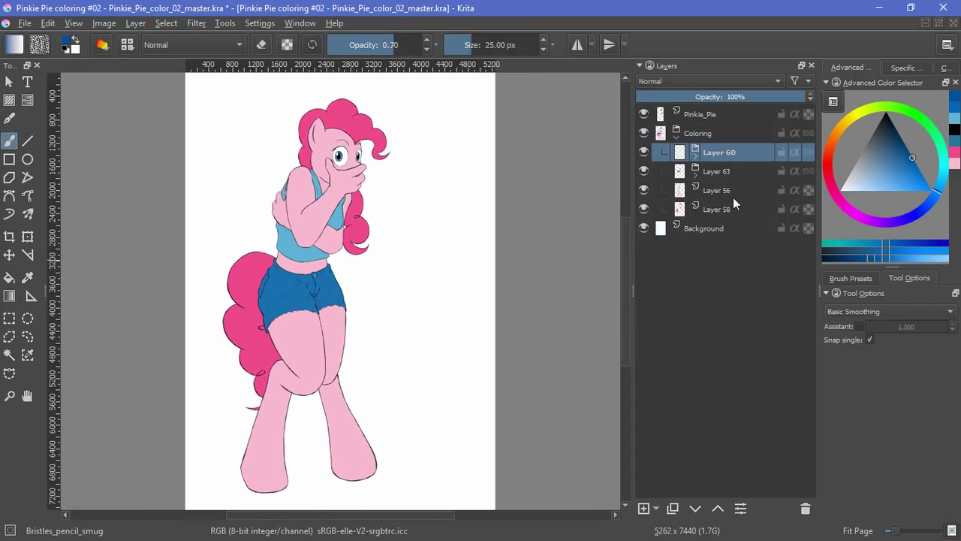
Step: Put the hair base layer, Layer 58, into its own group and mask the group with the hair's opaque shape using a transparency mask
{"action": "left_click", "coordinate": [720, 209]}
{"action": "key", "text": "ctrl+g"}
{"action": "key", "text": "alt+s"}
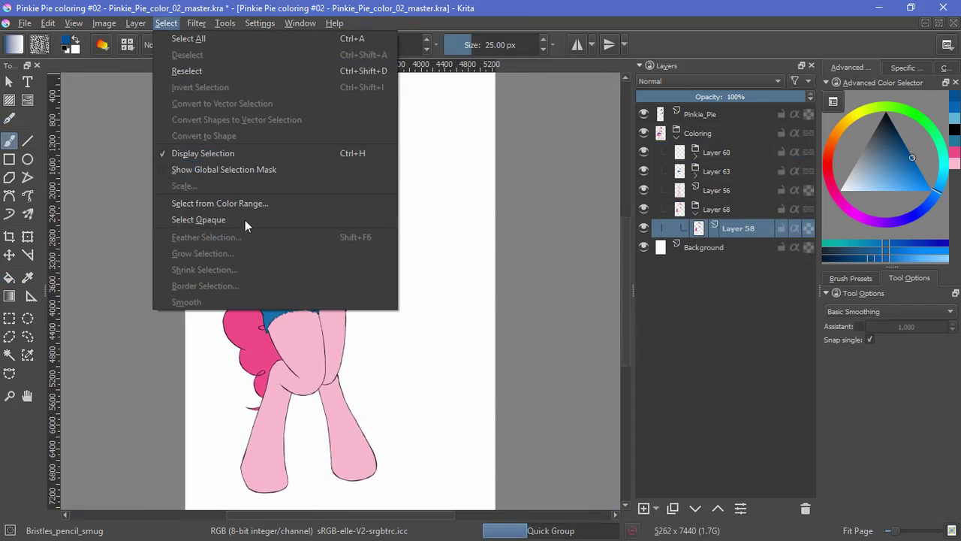
{"action": "key", "text": "Escape"}
{"action": "left_click", "coordinate": [731, 209]}
{"action": "left_click", "coordinate": [655, 508]}
{"action": "left_click", "coordinate": [684, 438]}
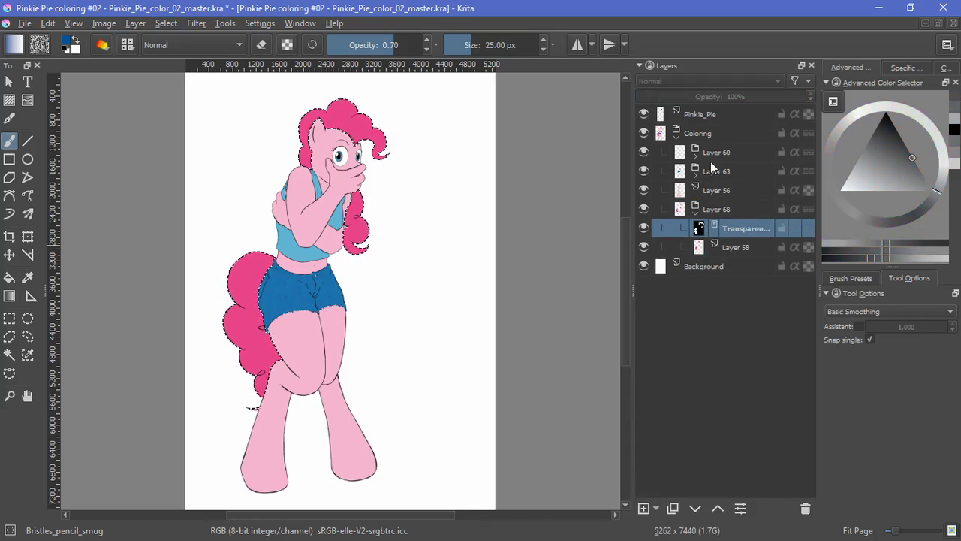
Step: Add a paint layer above Layer 58 inside the masked group, clear the selection and pick up the hair's pink
{"action": "left_click", "coordinate": [720, 248]}
{"action": "left_click", "coordinate": [643, 508]}
{"action": "left_click", "coordinate": [166, 23]}
{"action": "left_click", "coordinate": [174, 56]}
{"action": "left_click", "coordinate": [338, 116], "text": "ctrl"}
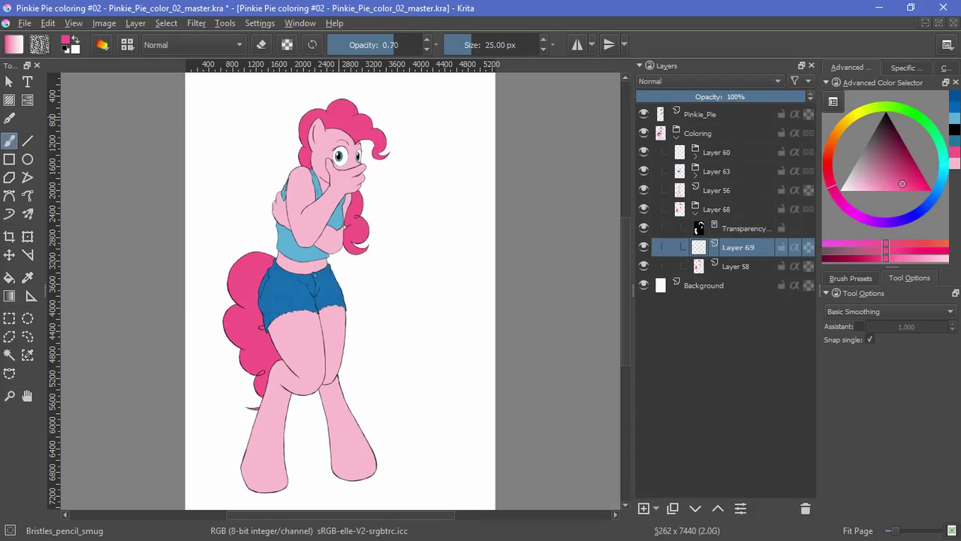
Step: Set the new layer to Multiply and shade the hair on the head with the Bristles_pencil brush at about 94 px
{"action": "left_click", "coordinate": [851, 279]}
{"action": "left_click", "coordinate": [838, 365]}
{"action": "scroll", "coordinate": [325, 146], "scroll_direction": "up", "scroll_amount": 4}
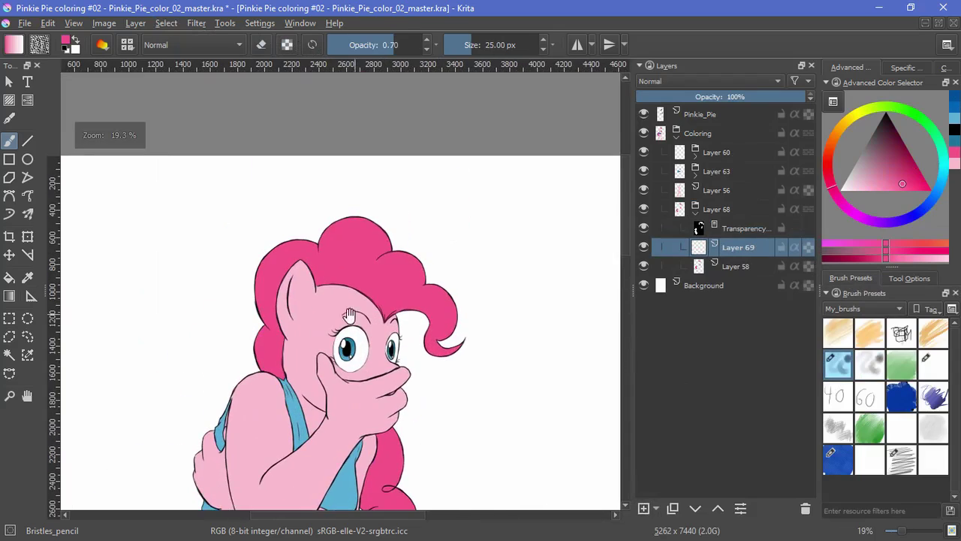
{"action": "left_click_drag", "start_coordinate": [379, 224], "coordinate": [396, 224]}
{"action": "left_click", "coordinate": [684, 82]}
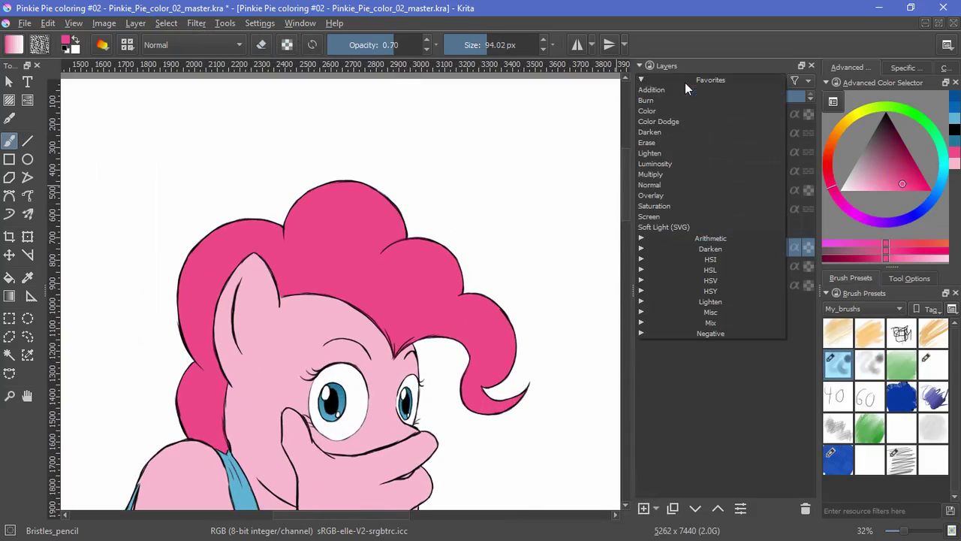
{"action": "left_click", "coordinate": [651, 174]}
{"action": "mouse_move", "coordinate": [301, 256]}
{"action": "left_mouse_down"}
{"action": "mouse_move", "coordinate": [313, 213]}
{"action": "mouse_move", "coordinate": [312, 275]}
{"action": "mouse_move", "coordinate": [349, 268]}
{"action": "mouse_move", "coordinate": [360, 302]}
{"action": "mouse_move", "coordinate": [421, 301]}
{"action": "mouse_move", "coordinate": [481, 376]}
{"action": "mouse_move", "coordinate": [392, 334]}
{"action": "mouse_move", "coordinate": [391, 308]}
{"action": "mouse_move", "coordinate": [395, 353]}
{"action": "mouse_move", "coordinate": [398, 243]}
{"action": "mouse_move", "coordinate": [323, 271]}
{"action": "mouse_move", "coordinate": [270, 255]}
{"action": "mouse_move", "coordinate": [206, 278]}
{"action": "mouse_move", "coordinate": [214, 310]}
{"action": "mouse_move", "coordinate": [199, 410]}
{"action": "mouse_move", "coordinate": [206, 270]}
{"action": "mouse_move", "coordinate": [259, 233]}
{"action": "mouse_move", "coordinate": [217, 353]}
{"action": "mouse_move", "coordinate": [227, 427]}
{"action": "mouse_move", "coordinate": [167, 287]}
{"action": "left_mouse_up"}
{"action": "mouse_move", "coordinate": [507, 320]}
{"action": "left_mouse_down"}
{"action": "mouse_move", "coordinate": [474, 301]}
{"action": "mouse_move", "coordinate": [457, 386]}
{"action": "mouse_move", "coordinate": [527, 379]}
{"action": "left_mouse_up"}
Step: Blend the shading of the head hair with the Bristles_pencil_smug brush at about 145 px
{"action": "left_click", "coordinate": [869, 365]}
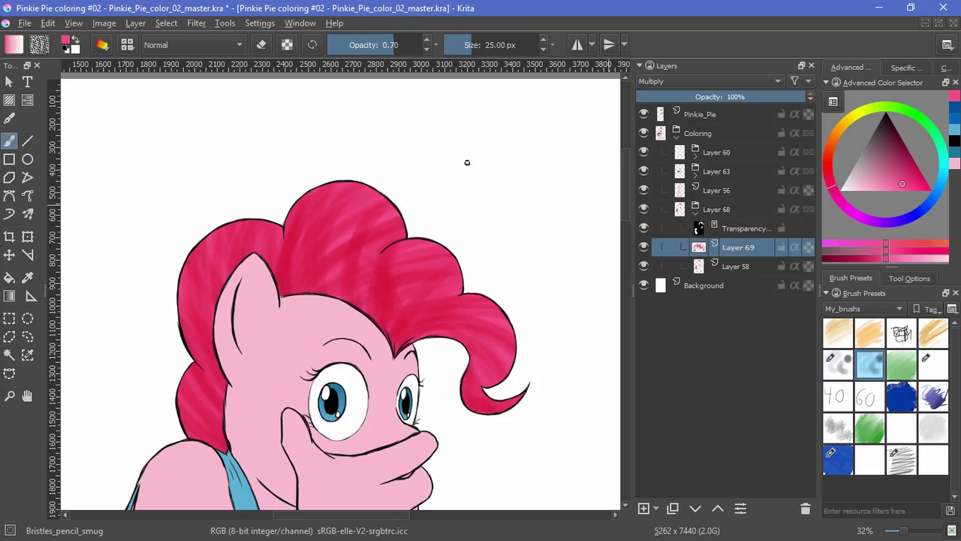
{"action": "left_click_drag", "start_coordinate": [380, 166], "coordinate": [409, 167], "text": "shift"}
{"action": "mouse_move", "coordinate": [385, 204]}
{"action": "left_mouse_down"}
{"action": "mouse_move", "coordinate": [338, 263]}
{"action": "mouse_move", "coordinate": [428, 244]}
{"action": "mouse_move", "coordinate": [390, 356]}
{"action": "left_mouse_up"}
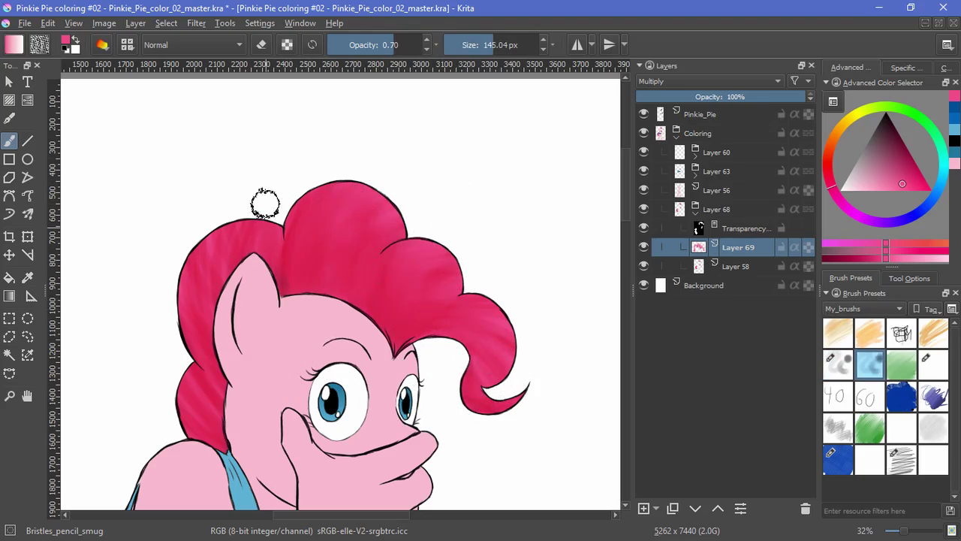
Step: Shade the hanging hair lock beside the chest with Bristles_pencil and smooth the strokes with Bristles_pencil_smug
{"action": "mouse_move", "coordinate": [492, 302]}
{"action": "left_mouse_down", "text": "ctrl"}
{"action": "mouse_move", "coordinate": [497, 393]}
{"action": "mouse_move", "coordinate": [367, 221]}
{"action": "left_mouse_up", "text": "ctrl"}
{"action": "mouse_move", "coordinate": [367, 221]}
{"action": "left_mouse_down", "text": "ctrl"}
{"action": "mouse_move", "coordinate": [474, 257]}
{"action": "mouse_move", "coordinate": [499, 297]}
{"action": "left_mouse_up", "text": "ctrl"}
{"action": "key", "text": "slash"}
{"action": "mouse_move", "coordinate": [345, 262]}
{"action": "left_mouse_down"}
{"action": "mouse_move", "coordinate": [346, 251]}
{"action": "mouse_move", "coordinate": [303, 377]}
{"action": "mouse_move", "coordinate": [359, 449]}
{"action": "mouse_move", "coordinate": [323, 461]}
{"action": "mouse_move", "coordinate": [390, 403]}
{"action": "mouse_move", "coordinate": [358, 377]}
{"action": "mouse_move", "coordinate": [330, 465]}
{"action": "mouse_move", "coordinate": [356, 431]}
{"action": "mouse_move", "coordinate": [326, 419]}
{"action": "mouse_move", "coordinate": [333, 397]}
{"action": "mouse_move", "coordinate": [368, 377]}
{"action": "mouse_move", "coordinate": [347, 294]}
{"action": "left_mouse_up"}
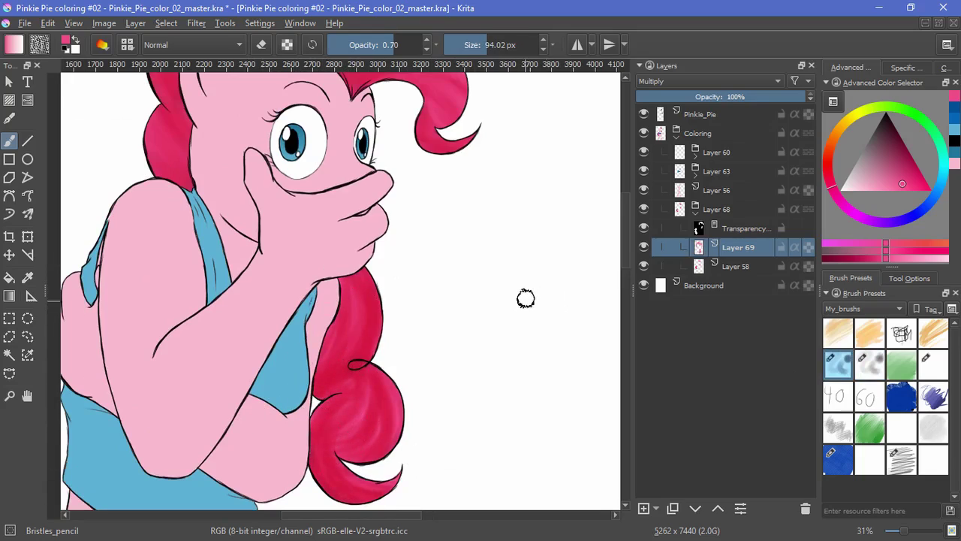
{"action": "key", "text": "slash"}
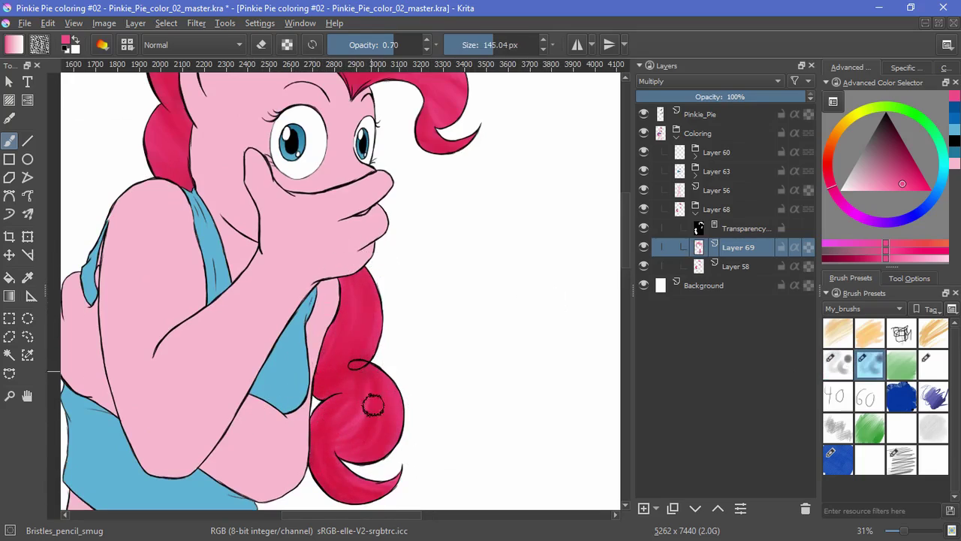
{"action": "left_click_drag", "start_coordinate": [373, 405], "coordinate": [358, 386]}
Step: Shade the uppermost tail curl with curved Bristles_pencil strokes at about 94 px
{"action": "key", "text": "slash"}
{"action": "left_click_drag", "start_coordinate": [399, 273], "coordinate": [373, 357]}
{"action": "left_click_drag", "start_coordinate": [373, 357], "coordinate": [630, 176]}
{"action": "mouse_move", "coordinate": [445, 252]}
{"action": "left_mouse_down"}
{"action": "mouse_move", "coordinate": [376, 239]}
{"action": "mouse_move", "coordinate": [344, 263]}
{"action": "mouse_move", "coordinate": [339, 289]}
{"action": "left_mouse_up"}
{"action": "mouse_move", "coordinate": [434, 259]}
{"action": "left_mouse_down"}
{"action": "mouse_move", "coordinate": [345, 335]}
{"action": "mouse_move", "coordinate": [347, 349]}
{"action": "left_mouse_up"}
{"action": "left_click_drag", "start_coordinate": [433, 270], "coordinate": [377, 363]}
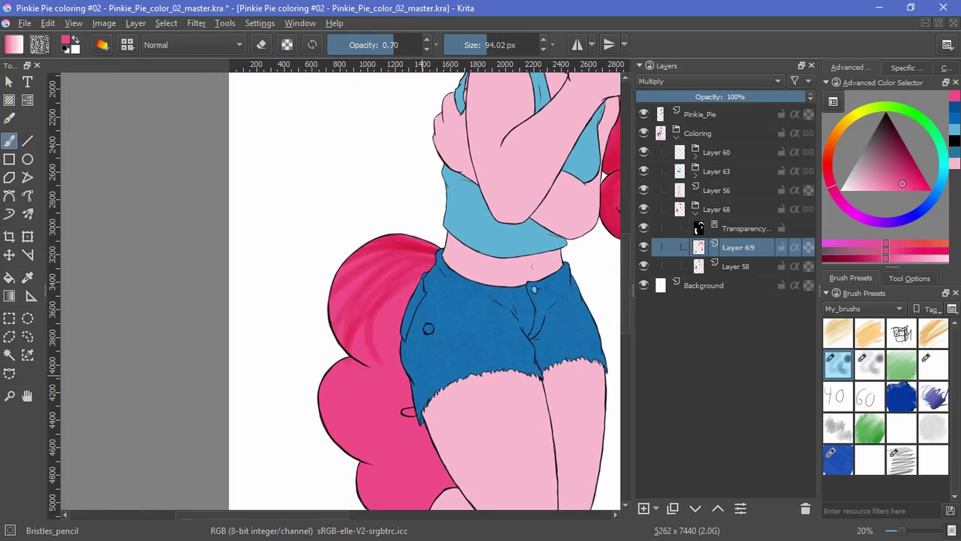
{"action": "left_click_drag", "start_coordinate": [386, 272], "coordinate": [352, 367]}
{"action": "mouse_move", "coordinate": [390, 281]}
{"action": "left_mouse_down"}
{"action": "mouse_move", "coordinate": [360, 377]}
{"action": "mouse_move", "coordinate": [378, 387]}
{"action": "left_mouse_up"}
{"action": "mouse_move", "coordinate": [432, 269]}
{"action": "left_mouse_down"}
{"action": "mouse_move", "coordinate": [393, 381]}
{"action": "mouse_move", "coordinate": [395, 367]}
{"action": "left_mouse_up"}
Step: Shade the middle and lower tail curls and the tail tip with curved Bristles_pencil strokes
{"action": "left_click_drag", "start_coordinate": [357, 339], "coordinate": [440, 388]}
{"action": "mouse_move", "coordinate": [369, 403]}
{"action": "left_mouse_down"}
{"action": "mouse_move", "coordinate": [410, 314]}
{"action": "mouse_move", "coordinate": [383, 352]}
{"action": "mouse_move", "coordinate": [421, 383]}
{"action": "mouse_move", "coordinate": [466, 323]}
{"action": "mouse_move", "coordinate": [443, 341]}
{"action": "mouse_move", "coordinate": [425, 302]}
{"action": "mouse_move", "coordinate": [481, 375]}
{"action": "left_mouse_up"}
{"action": "left_click_drag", "start_coordinate": [410, 381], "coordinate": [491, 395]}
{"action": "left_click_drag", "start_coordinate": [531, 360], "coordinate": [503, 260]}
{"action": "left_click_drag", "start_coordinate": [382, 287], "coordinate": [432, 334]}
{"action": "left_click_drag", "start_coordinate": [401, 316], "coordinate": [441, 328]}
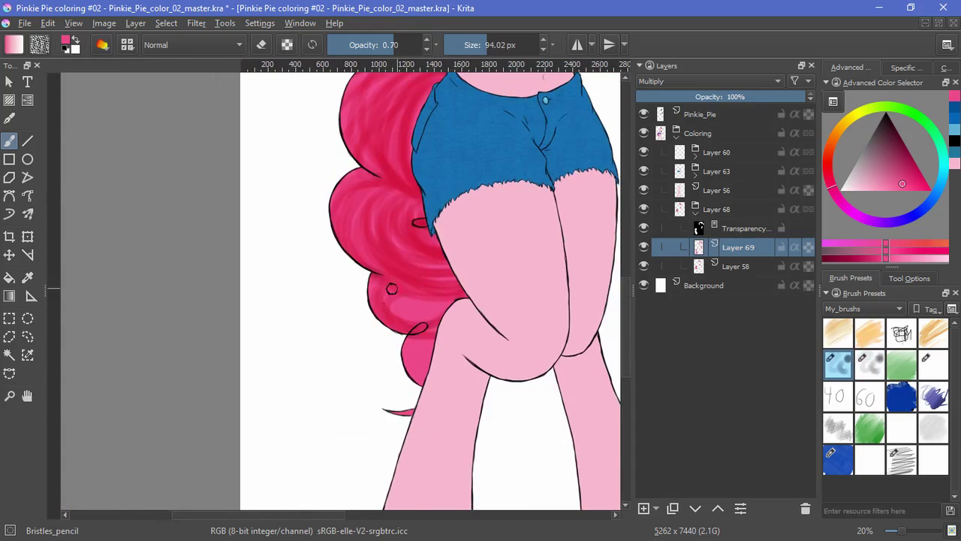
{"action": "left_click_drag", "start_coordinate": [392, 288], "coordinate": [466, 295]}
{"action": "left_click_drag", "start_coordinate": [392, 300], "coordinate": [451, 316]}
{"action": "mouse_move", "coordinate": [410, 339]}
{"action": "left_mouse_down"}
{"action": "mouse_move", "coordinate": [422, 381]}
{"action": "mouse_move", "coordinate": [406, 363]}
{"action": "left_mouse_up"}
{"action": "left_click_drag", "start_coordinate": [438, 392], "coordinate": [395, 412]}
{"action": "left_click_drag", "start_coordinate": [521, 241], "coordinate": [439, 426]}
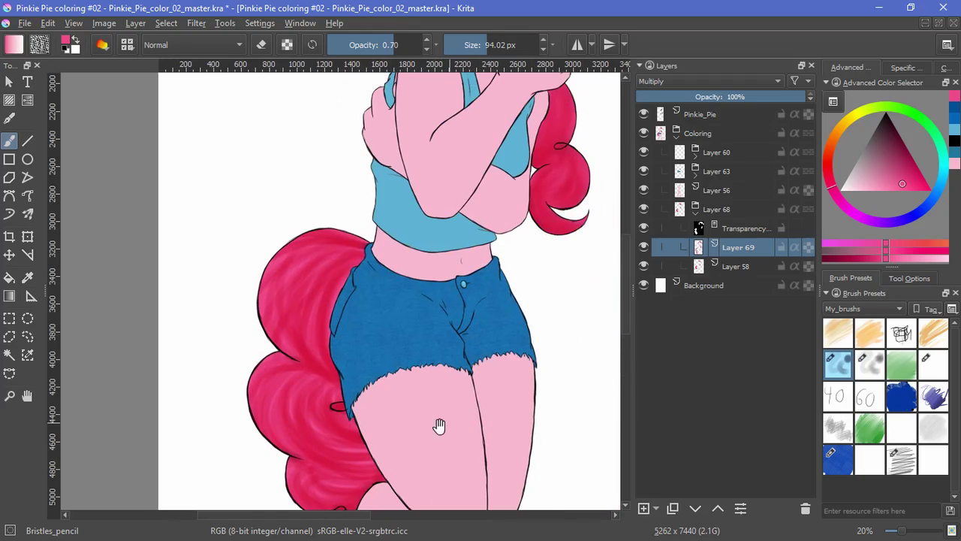
Step: Blend the tail's shading with the Bristles_pencil_smug brush at about 145 px
{"action": "key", "text": "slash"}
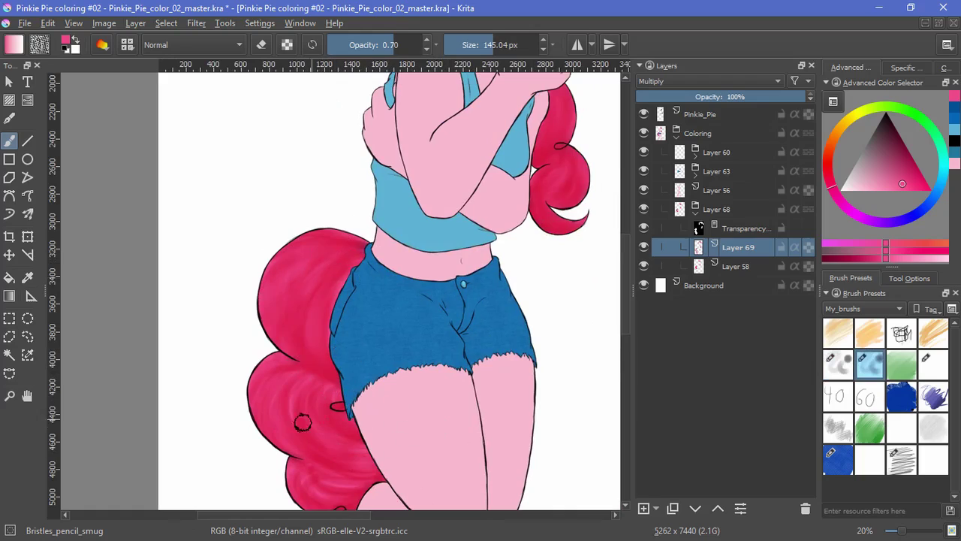
{"action": "scroll", "coordinate": [317, 344], "scroll_direction": "down", "scroll_amount": 3}
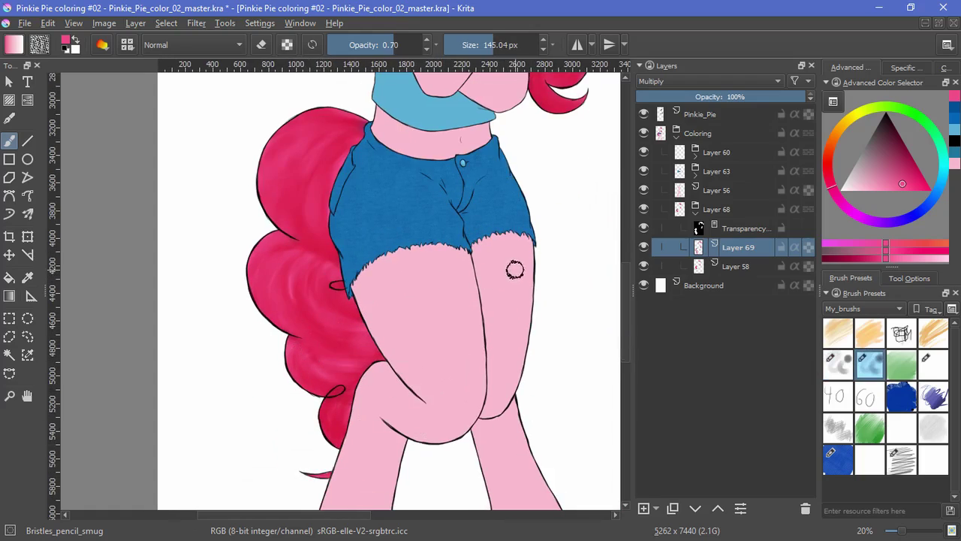
{"action": "left_click_drag", "start_coordinate": [537, 256], "coordinate": [519, 306]}
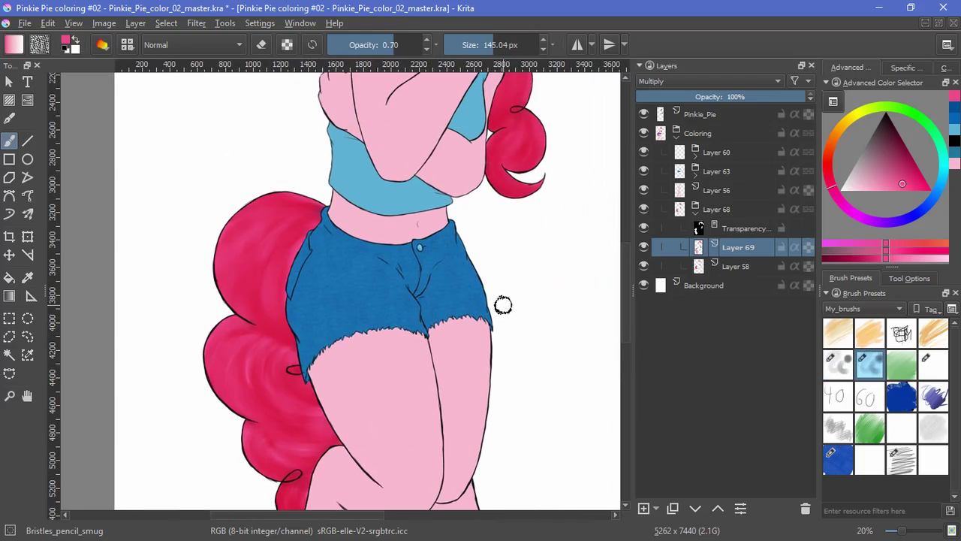
Step: Compare the brush tip settings and predefined tips of the Bristles_pencil and Ink_brush_25_2 presets
{"action": "left_click", "coordinate": [844, 366]}
{"action": "left_click", "coordinate": [103, 45]}
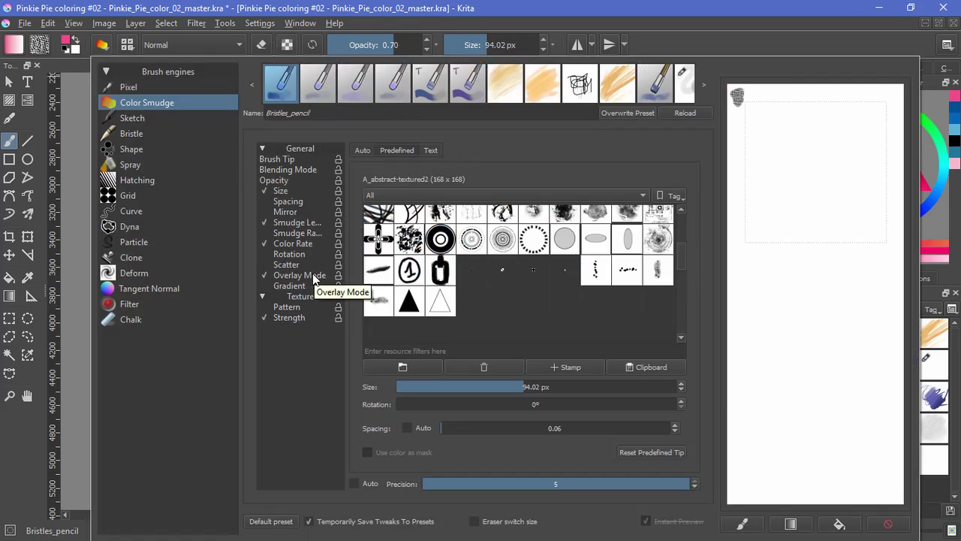
{"action": "left_click", "coordinate": [307, 169]}
{"action": "left_click", "coordinate": [286, 159]}
{"action": "mouse_move", "coordinate": [681, 225]}
{"action": "left_mouse_down"}
{"action": "mouse_move", "coordinate": [677, 306]}
{"action": "mouse_move", "coordinate": [645, 332]}
{"action": "left_mouse_up"}
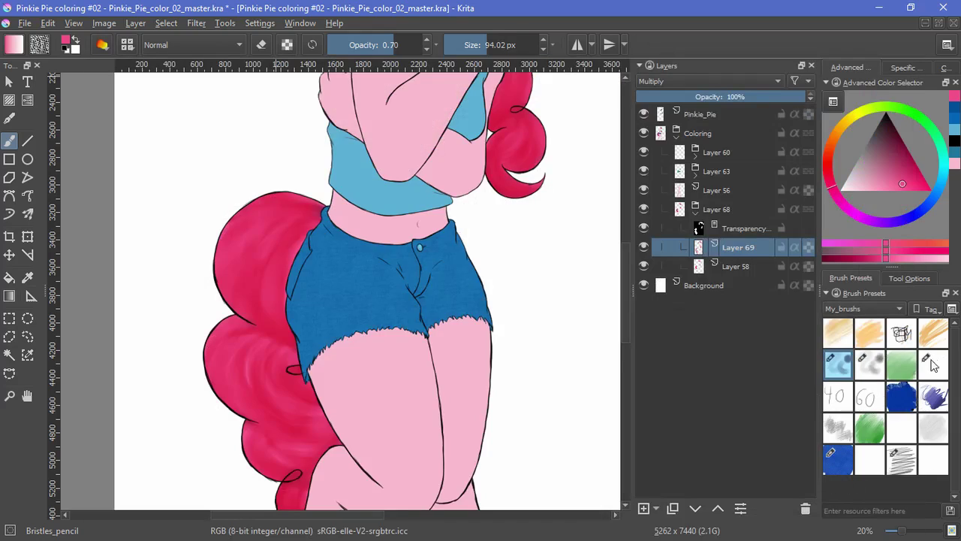
{"action": "left_click", "coordinate": [933, 366]}
{"action": "key", "text": "F5"}
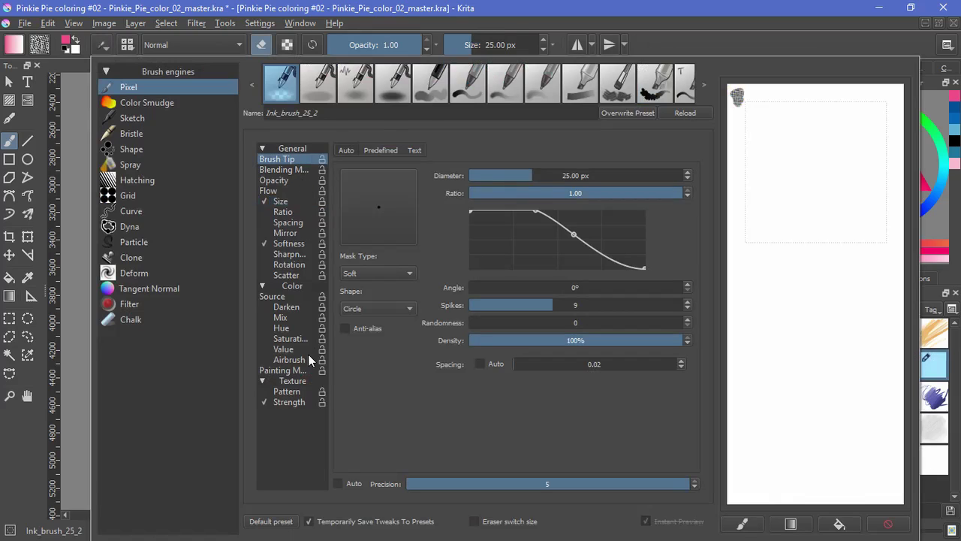
{"action": "left_click", "coordinate": [389, 150]}
{"action": "mouse_move", "coordinate": [682, 230]}
{"action": "left_mouse_down"}
{"action": "mouse_move", "coordinate": [679, 323]}
{"action": "mouse_move", "coordinate": [686, 220]}
{"action": "left_mouse_up"}
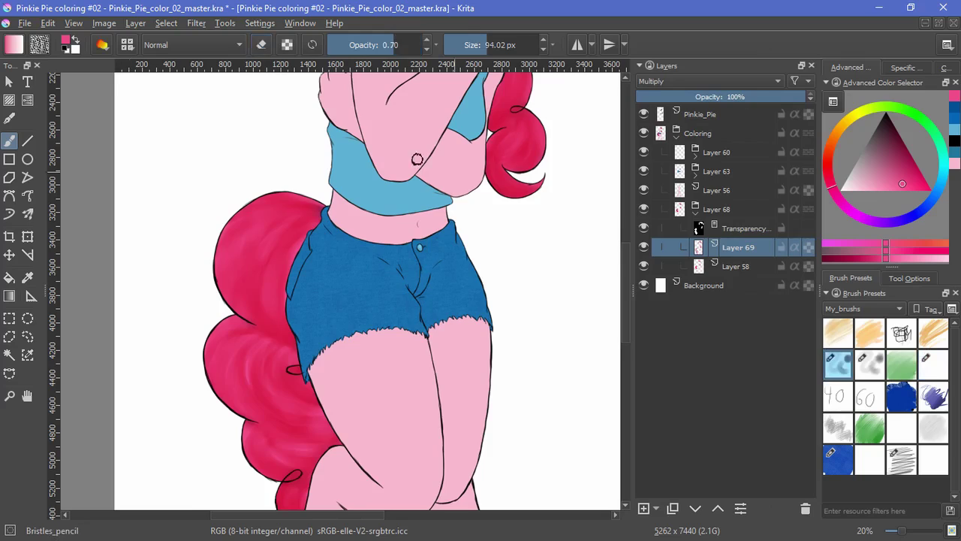
{"action": "key", "text": "F5"}
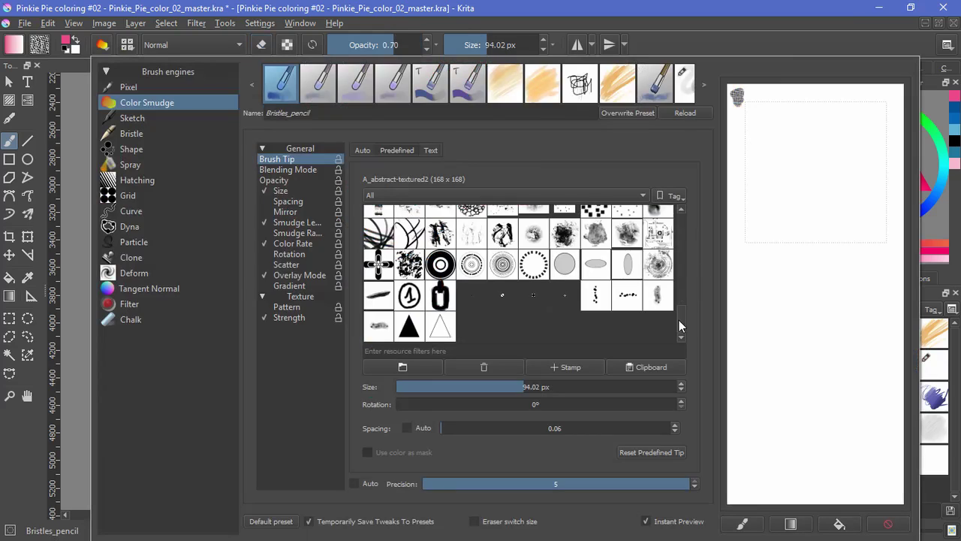
{"action": "left_click_drag", "start_coordinate": [679, 326], "coordinate": [698, 257]}
{"action": "left_click", "coordinate": [944, 382]}
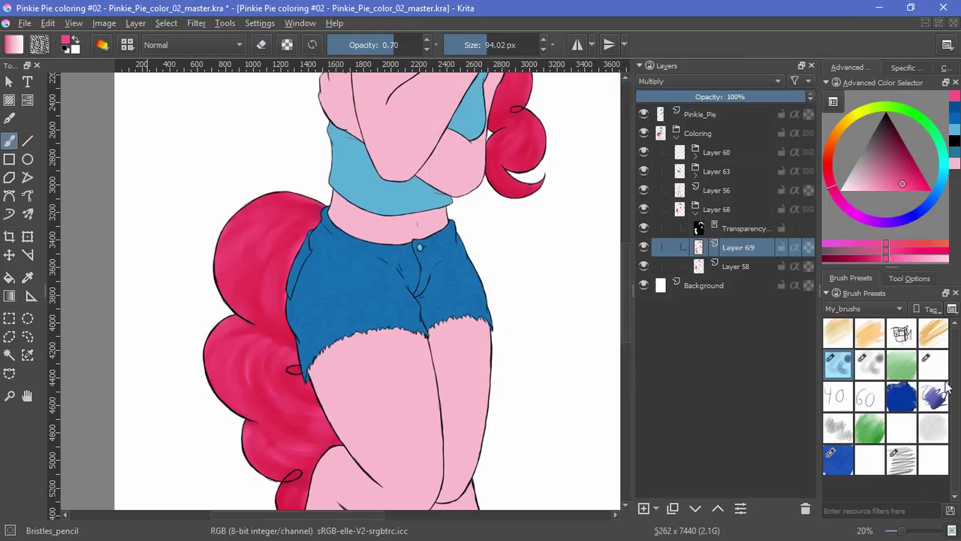
Step: Give the Ink_brush_25_2 preset the A_abstract-textured2 tip at 94.02 px, test it on the scratchpad and turn off erasing
{"action": "left_click", "coordinate": [940, 370]}
{"action": "left_click", "coordinate": [104, 46]}
{"action": "left_click_drag", "start_coordinate": [679, 230], "coordinate": [680, 259]}
{"action": "left_click", "coordinate": [493, 283]}
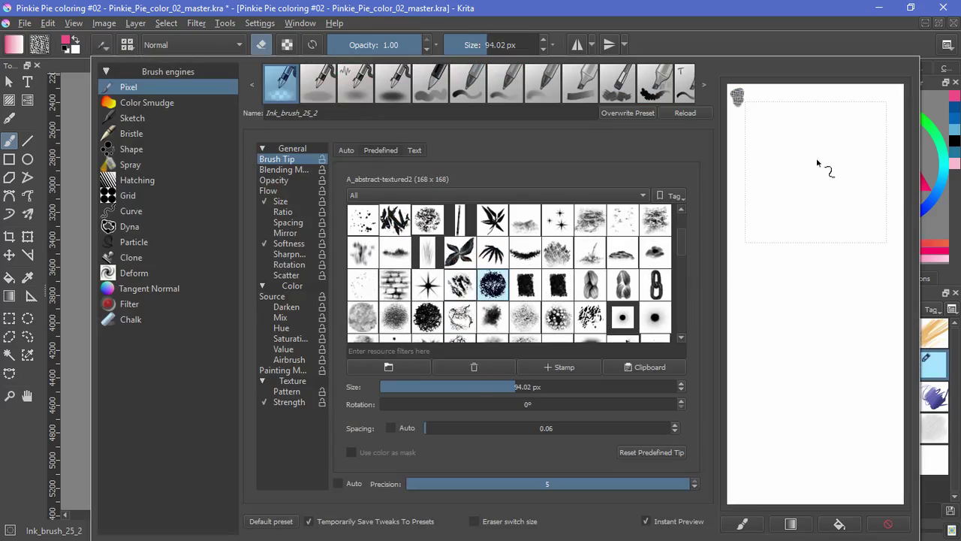
{"action": "left_click_drag", "start_coordinate": [815, 161], "coordinate": [826, 192]}
{"action": "left_click", "coordinate": [842, 520]}
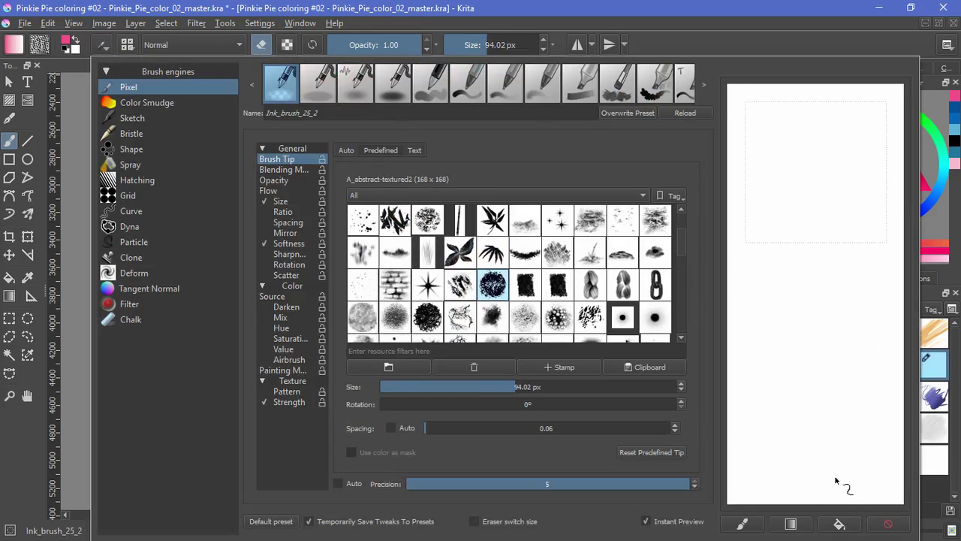
{"action": "left_click", "coordinate": [704, 43]}
{"action": "left_click", "coordinate": [261, 45]}
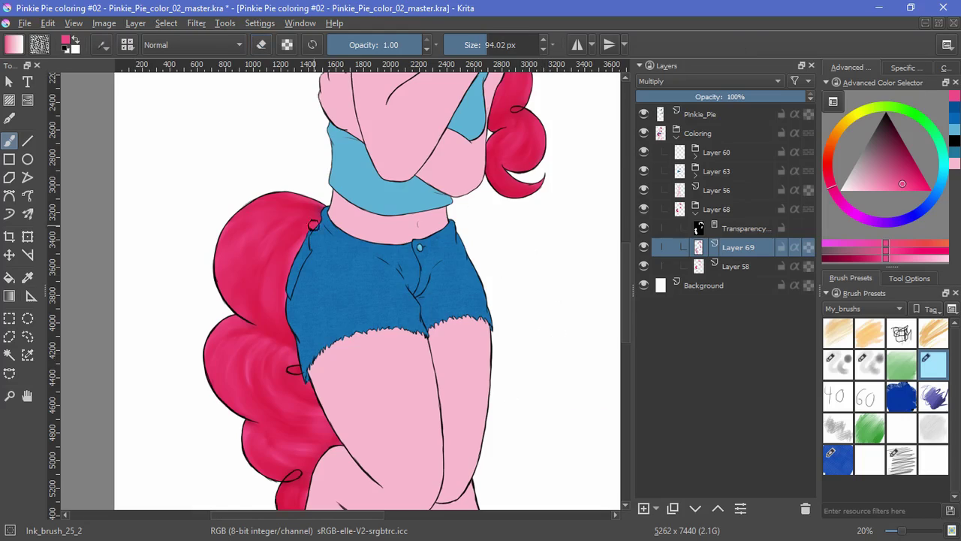
Step: Try erasing light streaks in the upper tail curl at 0.51 opacity and undo the strokes
{"action": "key", "text": "ctrl+z"}
{"action": "key", "text": "ctrl+z"}
{"action": "left_click_drag", "start_coordinate": [313, 225], "coordinate": [331, 177]}
{"action": "left_click", "coordinate": [377, 47]}
{"action": "key", "text": "e"}
{"action": "left_click_drag", "start_coordinate": [323, 236], "coordinate": [285, 339]}
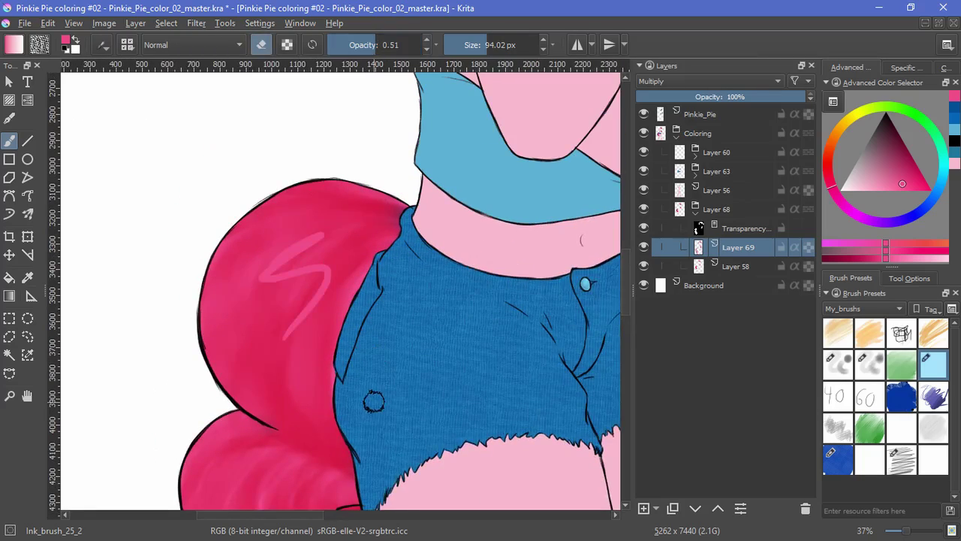
{"action": "mouse_move", "coordinate": [299, 289]}
{"action": "left_mouse_down"}
{"action": "mouse_move", "coordinate": [403, 193]}
{"action": "mouse_move", "coordinate": [272, 465]}
{"action": "left_mouse_up"}
{"action": "mouse_move", "coordinate": [180, 353]}
{"action": "left_mouse_down"}
{"action": "mouse_move", "coordinate": [380, 127]}
{"action": "mouse_move", "coordinate": [515, 169]}
{"action": "left_mouse_up"}
{"action": "key", "text": "ctrl+z"}
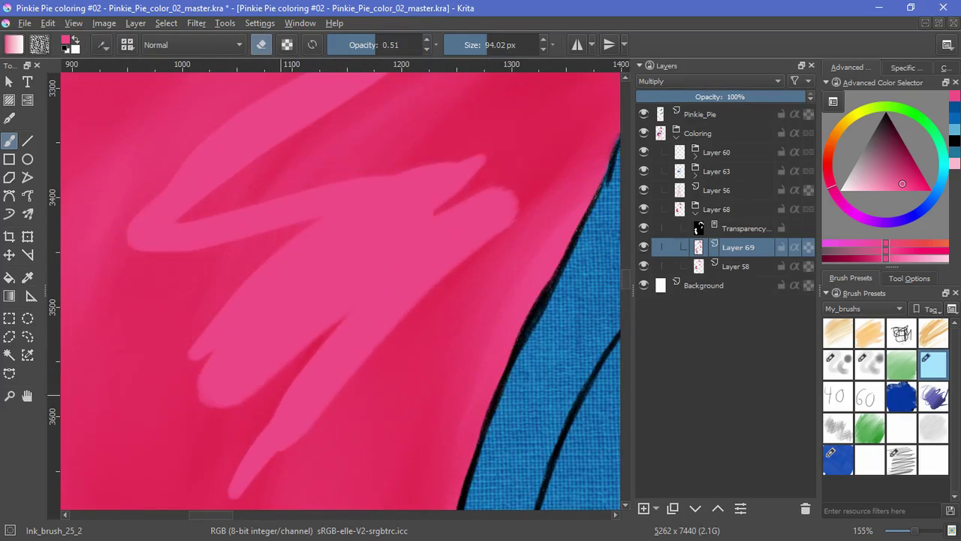
{"action": "key", "text": "ctrl+z"}
{"action": "key", "text": "ctrl+z"}
{"action": "key", "text": "ctrl+z"}
Step: Try erasing streaks in the tail shading at 0.24 opacity and undo them
{"action": "left_click", "coordinate": [350, 51]}
{"action": "left_click_drag", "start_coordinate": [215, 252], "coordinate": [271, 480]}
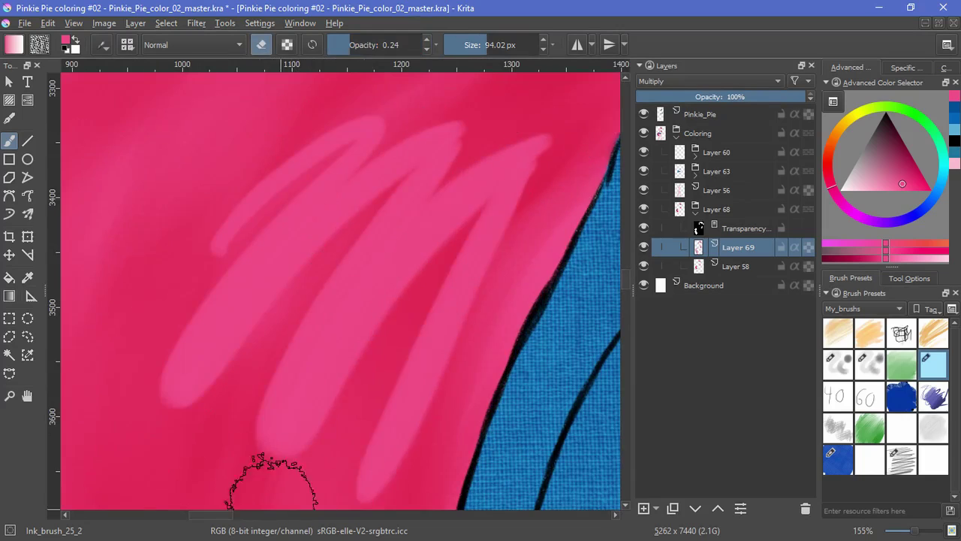
{"action": "key", "text": "ctrl+z"}
{"action": "key", "text": "ctrl+z"}
Step: Lower the brush opacity to 0.06 and work faint hair strands into the upper tail curl by erasing and painting
{"action": "left_click_drag", "start_coordinate": [342, 48], "coordinate": [332, 49]}
{"action": "left_click_drag", "start_coordinate": [180, 301], "coordinate": [259, 413]}
{"action": "scroll", "coordinate": [387, 274], "scroll_direction": "down", "scroll_amount": 5}
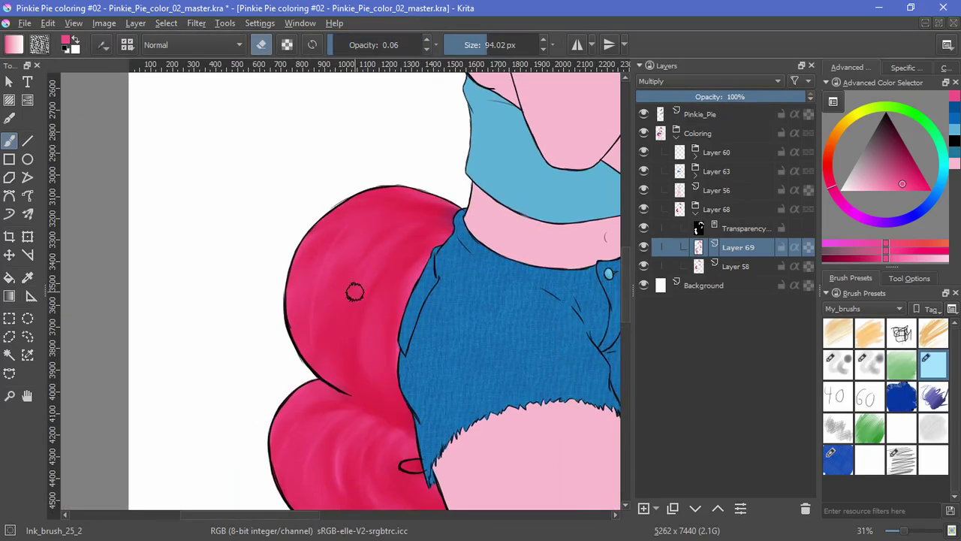
{"action": "mouse_move", "coordinate": [378, 224]}
{"action": "left_mouse_down"}
{"action": "mouse_move", "coordinate": [335, 326]}
{"action": "mouse_move", "coordinate": [331, 368]}
{"action": "mouse_move", "coordinate": [377, 401]}
{"action": "left_mouse_up"}
{"action": "mouse_move", "coordinate": [325, 279]}
{"action": "left_mouse_down"}
{"action": "mouse_move", "coordinate": [353, 381]}
{"action": "mouse_move", "coordinate": [438, 230]}
{"action": "mouse_move", "coordinate": [390, 194]}
{"action": "left_mouse_up"}
{"action": "key", "text": "e"}
{"action": "left_click_drag", "start_coordinate": [436, 164], "coordinate": [431, 146]}
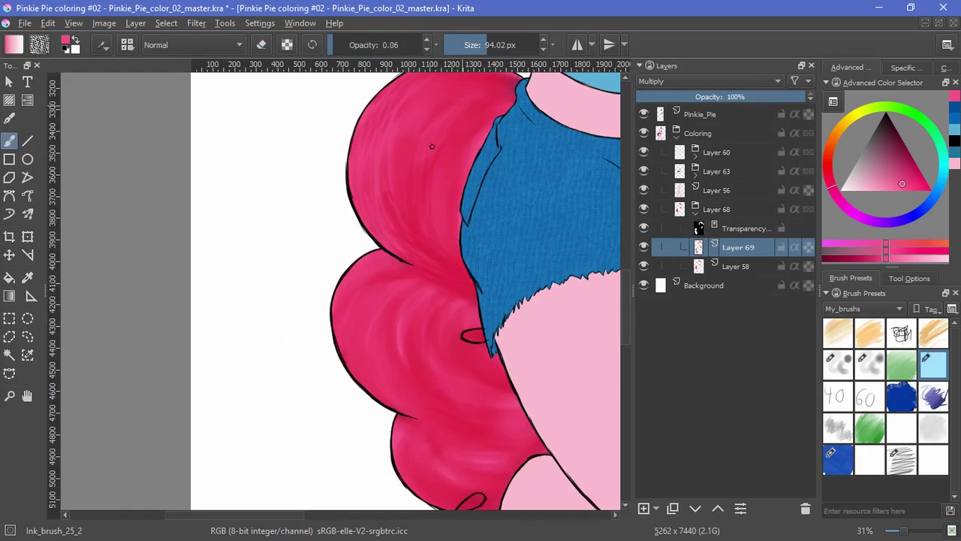
Step: Add faint strands to the middle and lower tail curls, alternating between erasing and painting at 0.06 opacity
{"action": "key", "text": "e"}
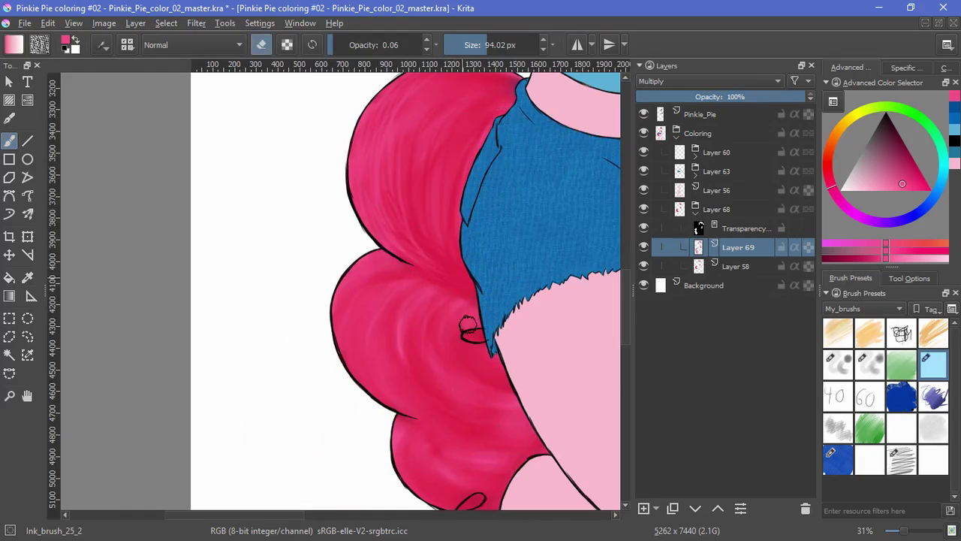
{"action": "key", "text": "e"}
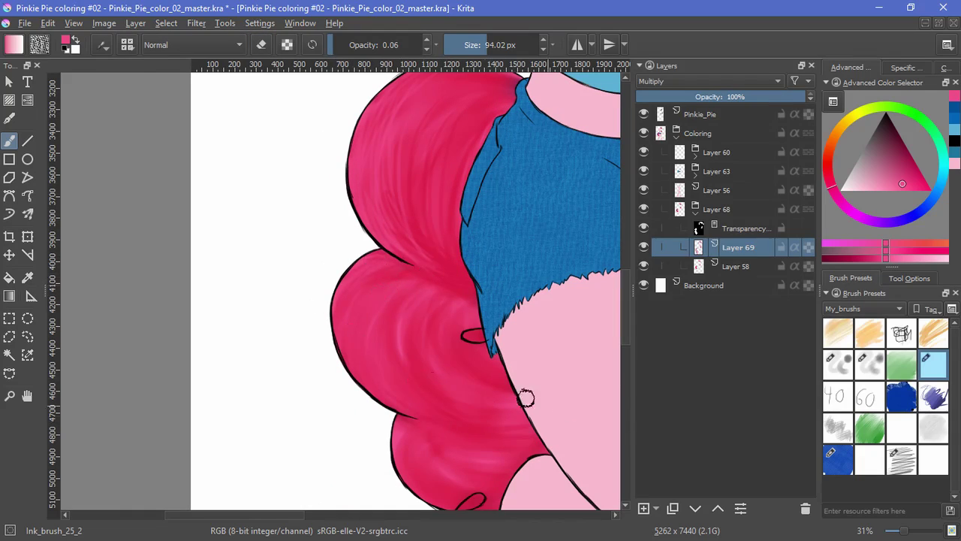
{"action": "scroll", "coordinate": [430, 405], "scroll_direction": "down", "scroll_amount": 3}
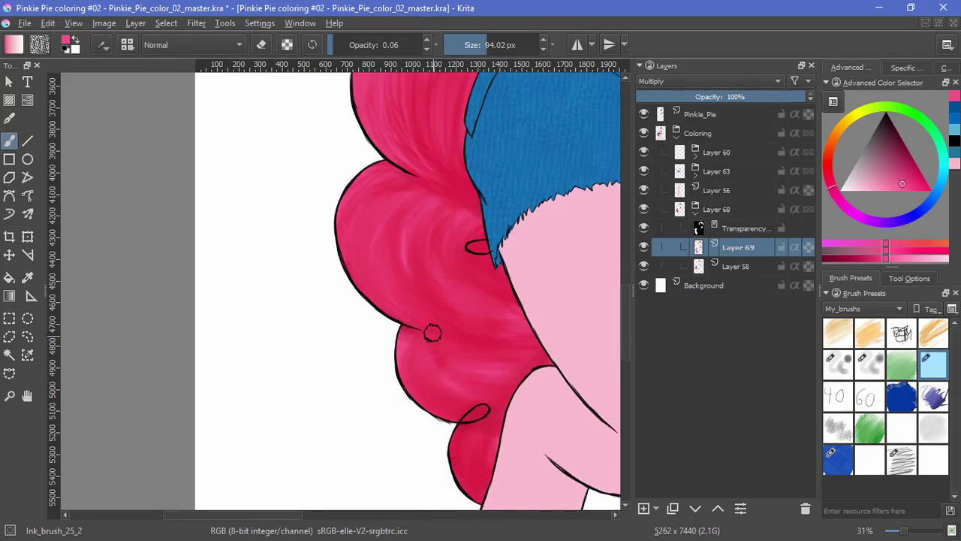
{"action": "key", "text": "e"}
{"action": "key", "text": "e"}
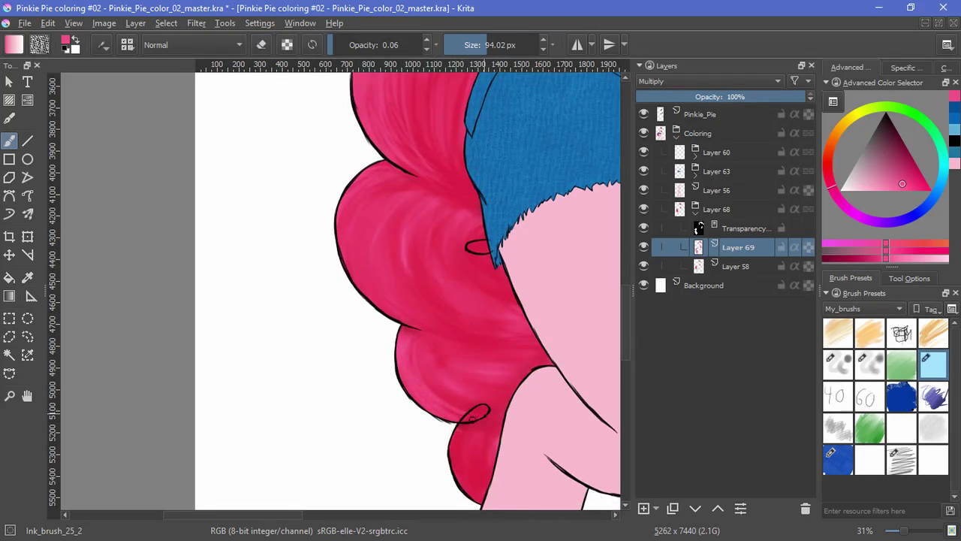
{"action": "mouse_move", "coordinate": [471, 460]}
{"action": "left_mouse_down"}
{"action": "mouse_move", "coordinate": [464, 481]}
{"action": "mouse_move", "coordinate": [481, 450]}
{"action": "mouse_move", "coordinate": [460, 467]}
{"action": "mouse_move", "coordinate": [479, 498]}
{"action": "left_mouse_up"}
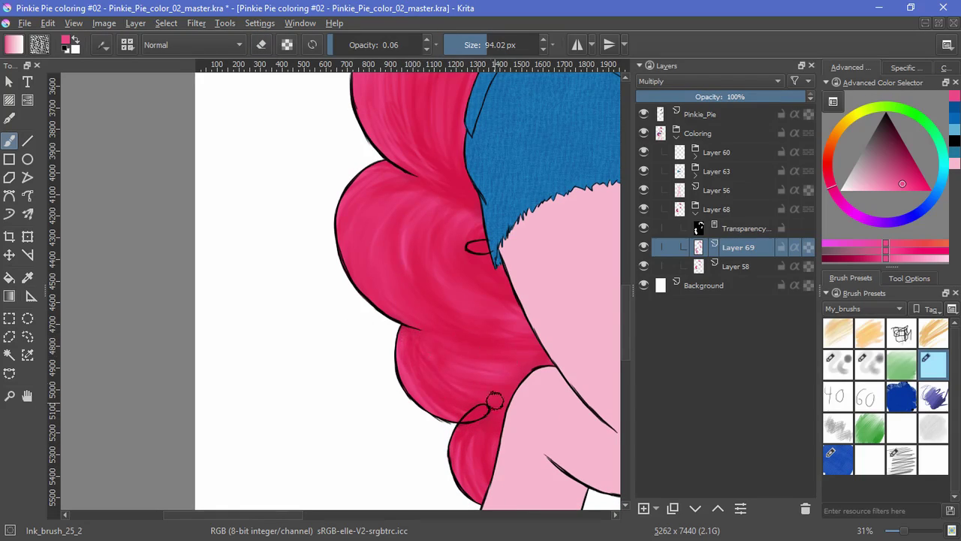
Step: Work faint strands into the forelock and the hair behind the ear at 0.06 opacity, alternating between erasing and painting
{"action": "scroll", "coordinate": [537, 265], "scroll_direction": "down", "scroll_amount": 2}
{"action": "scroll", "coordinate": [476, 187], "scroll_direction": "up", "scroll_amount": 2}
{"action": "key", "text": "e"}
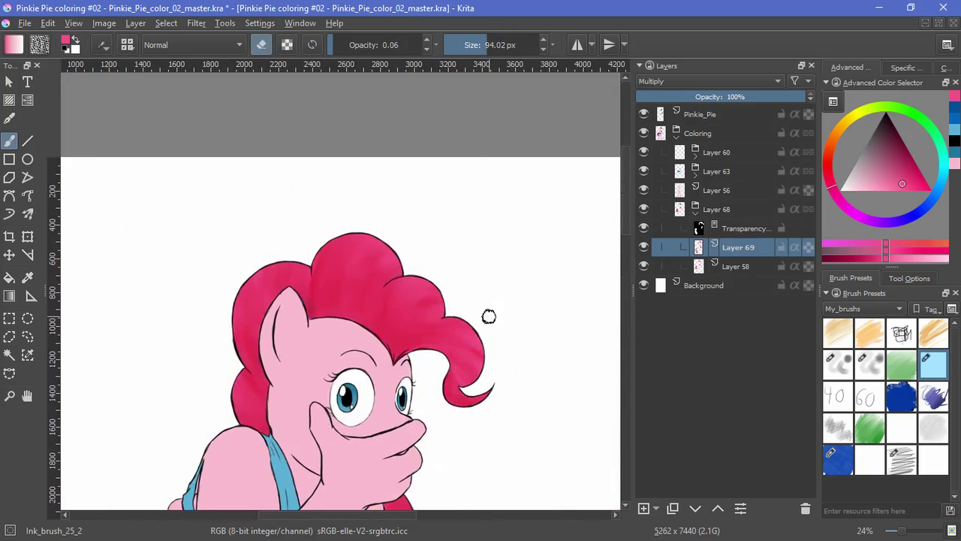
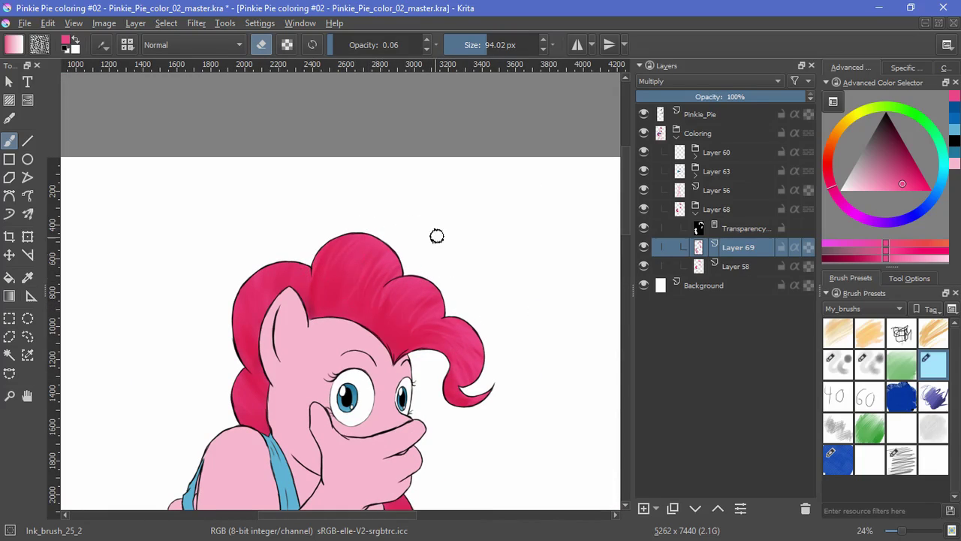
{"action": "key", "text": "e"}
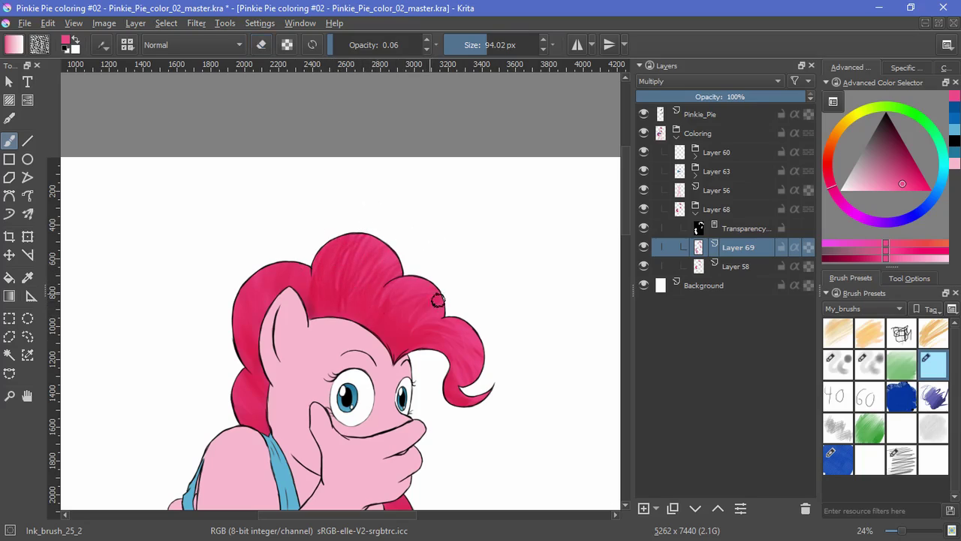
{"action": "key", "text": "e"}
{"action": "key", "text": "e"}
{"action": "left_click_drag", "start_coordinate": [349, 310], "coordinate": [335, 291]}
{"action": "key", "text": "e"}
{"action": "key", "text": "e"}
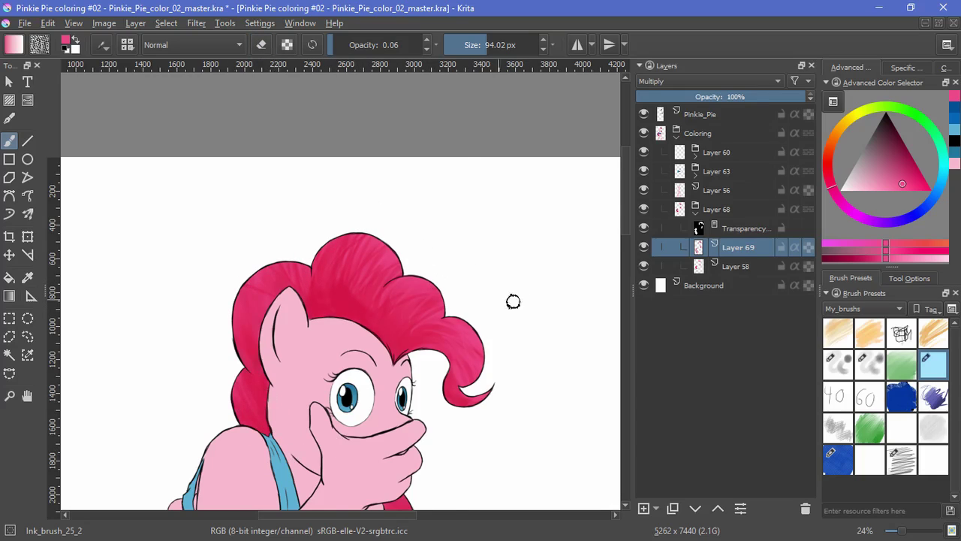
Step: Add faint strands to the hair lock hanging in front of the chest, alternating between erasing and painting at 0.06 opacity
{"action": "left_click_drag", "start_coordinate": [513, 302], "coordinate": [526, 391]}
{"action": "left_click_drag", "start_coordinate": [529, 381], "coordinate": [448, 285]}
{"action": "key", "text": "e"}
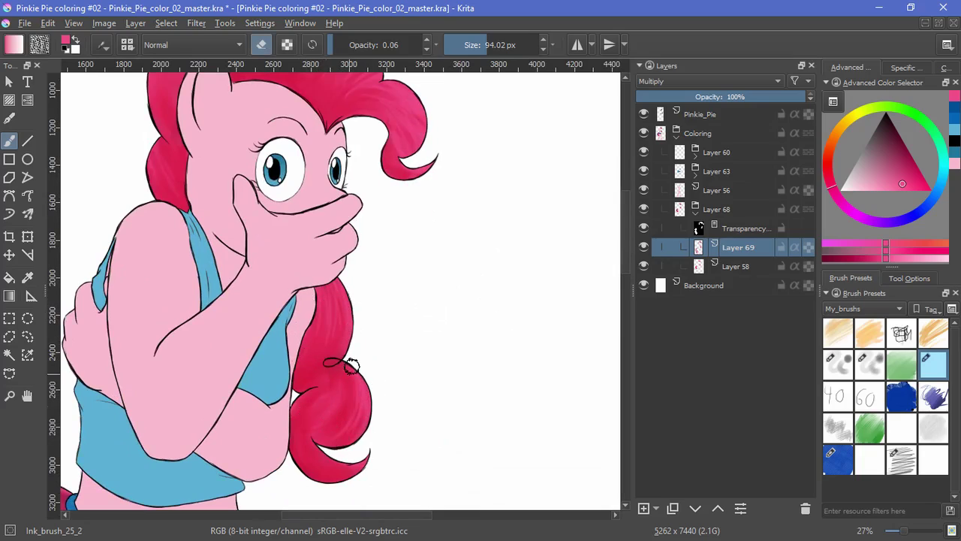
{"action": "left_click_drag", "start_coordinate": [360, 392], "coordinate": [356, 411]}
{"action": "key", "text": "e"}
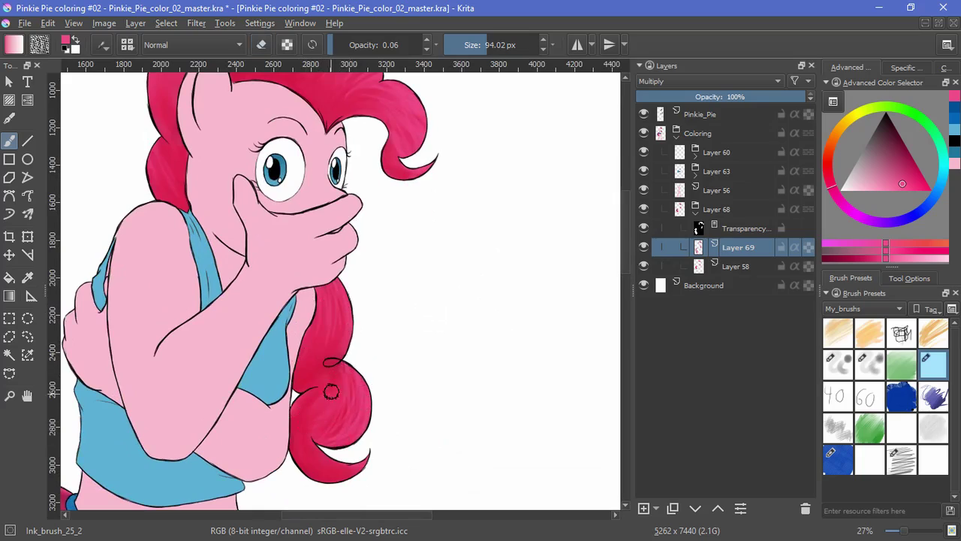
{"action": "key", "text": "e"}
{"action": "key", "text": "e"}
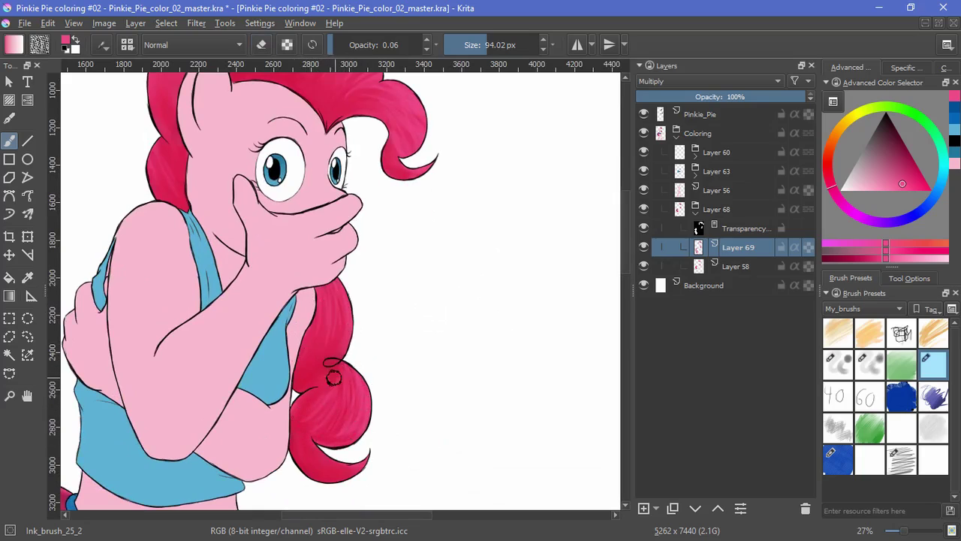
{"action": "key", "text": "e"}
{"action": "key", "text": "e"}
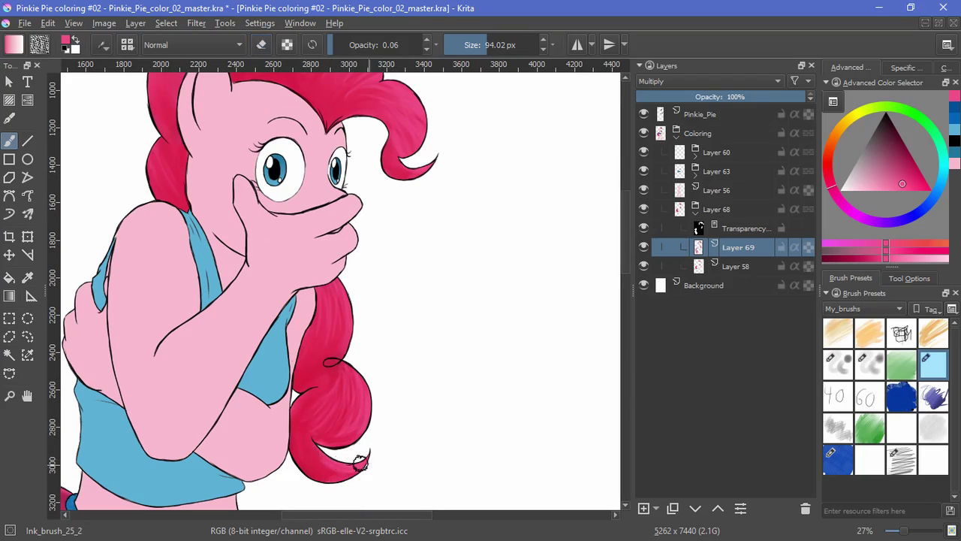
Step: Deepen the fine strand texture across the top curls of the forelock by erasing and painting at 0.06 opacity
{"action": "left_click_drag", "start_coordinate": [394, 279], "coordinate": [420, 353]}
{"action": "left_click_drag", "start_coordinate": [444, 255], "coordinate": [461, 358]}
{"action": "left_click_drag", "start_coordinate": [439, 315], "coordinate": [405, 247]}
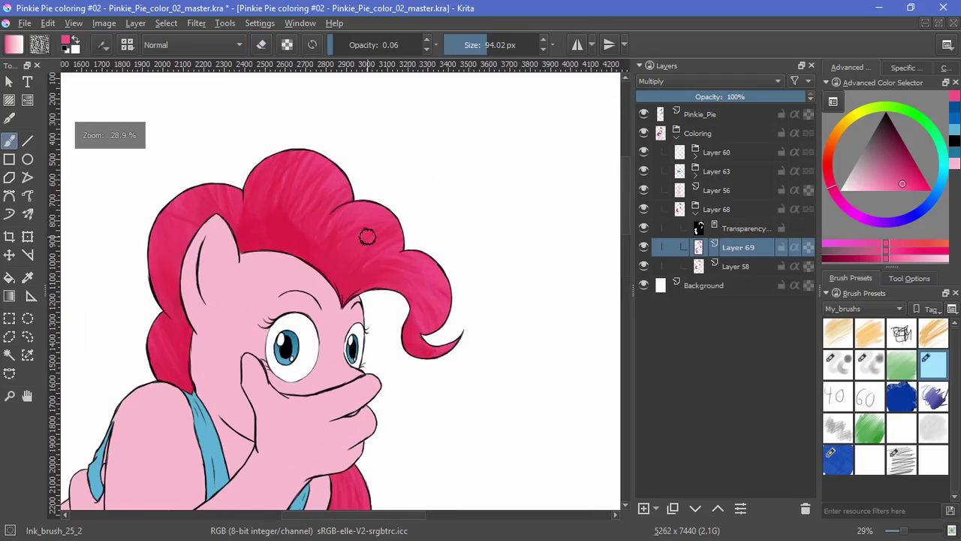
{"action": "key", "text": "e"}
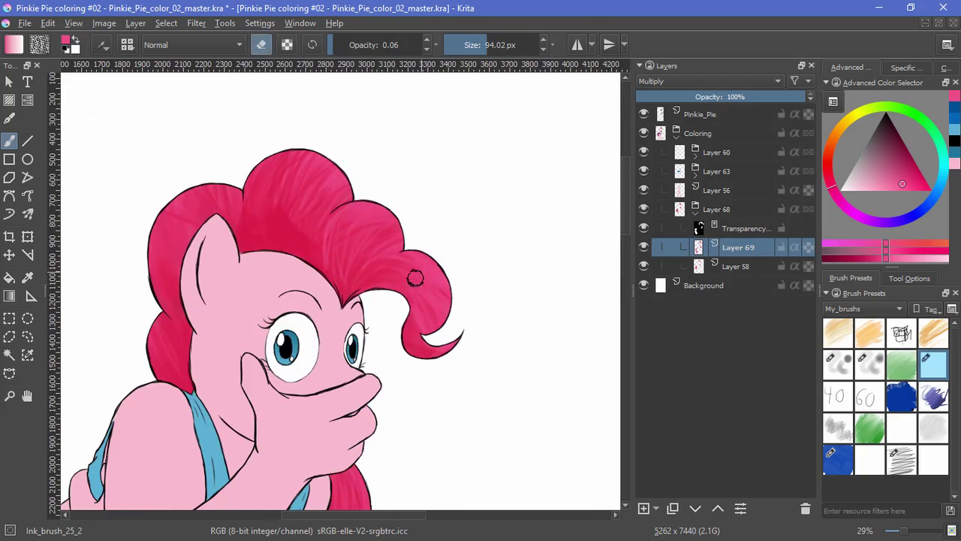
{"action": "left_click_drag", "start_coordinate": [309, 244], "coordinate": [311, 260]}
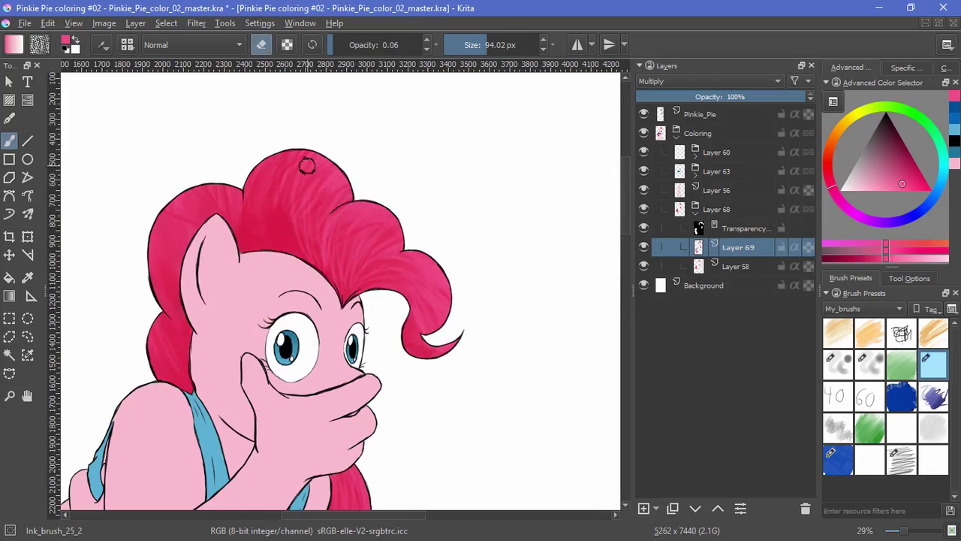
{"action": "mouse_move", "coordinate": [306, 166]}
{"action": "left_mouse_down"}
{"action": "mouse_move", "coordinate": [291, 246]}
{"action": "mouse_move", "coordinate": [263, 242]}
{"action": "left_mouse_up"}
{"action": "left_click_drag", "start_coordinate": [240, 181], "coordinate": [250, 247]}
{"action": "key", "text": "e"}
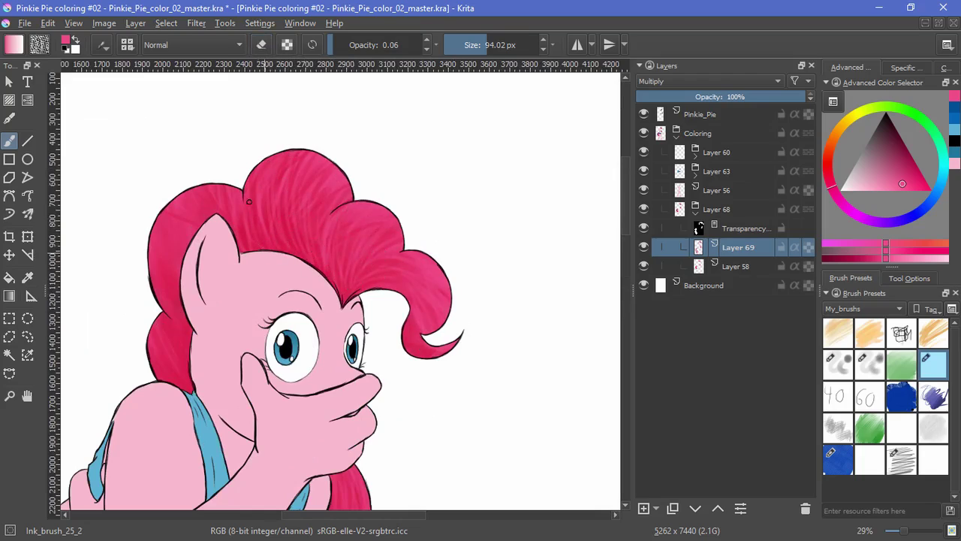
{"action": "left_click_drag", "start_coordinate": [329, 266], "coordinate": [323, 220]}
{"action": "left_click_drag", "start_coordinate": [313, 251], "coordinate": [307, 189]}
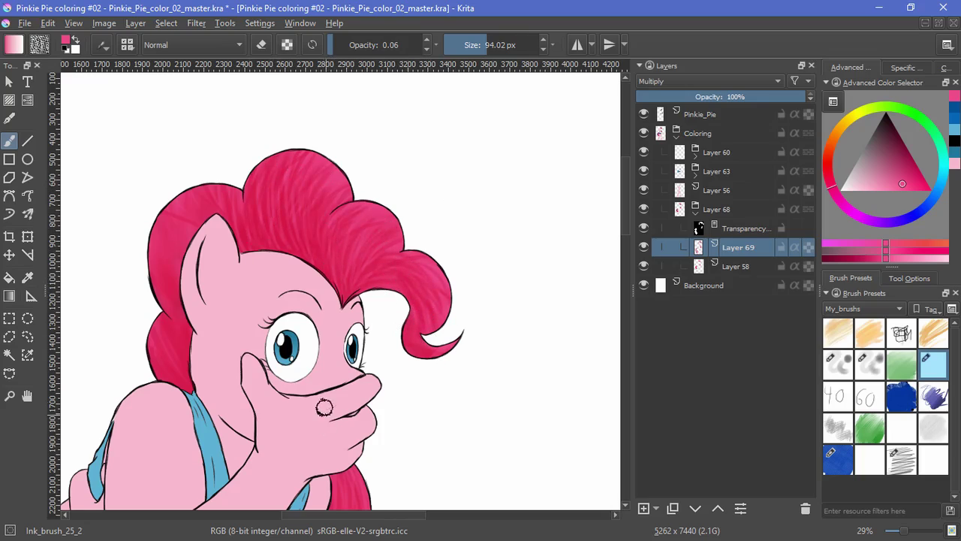
Step: Switch to the Bristles_pencil_smug brush and pick the hair's pink as the painting colour
{"action": "scroll", "coordinate": [418, 266], "scroll_direction": "down", "scroll_amount": 3}
{"action": "left_click_drag", "start_coordinate": [431, 371], "coordinate": [426, 407]}
{"action": "key", "text": "slash"}
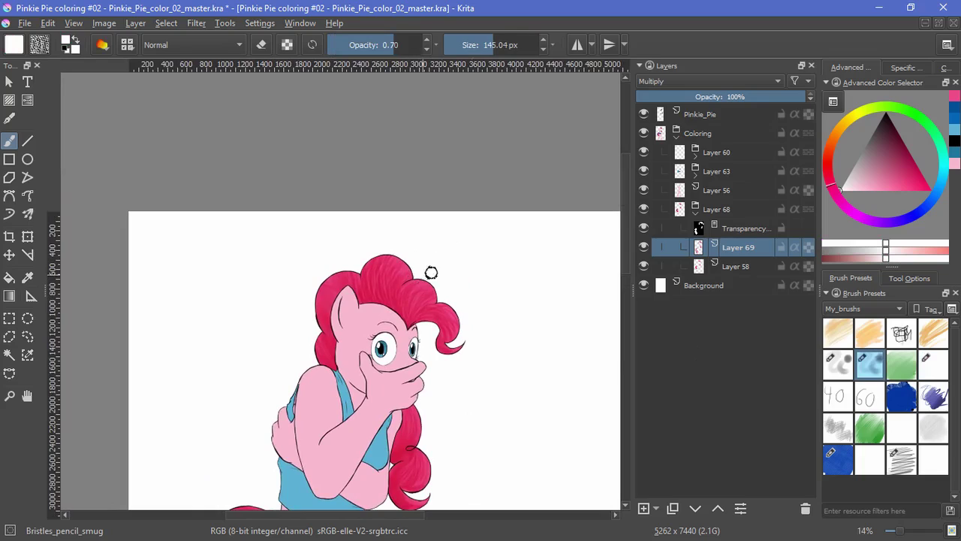
{"action": "left_click", "coordinate": [955, 97]}
{"action": "scroll", "coordinate": [405, 304], "scroll_direction": "up", "scroll_amount": 4}
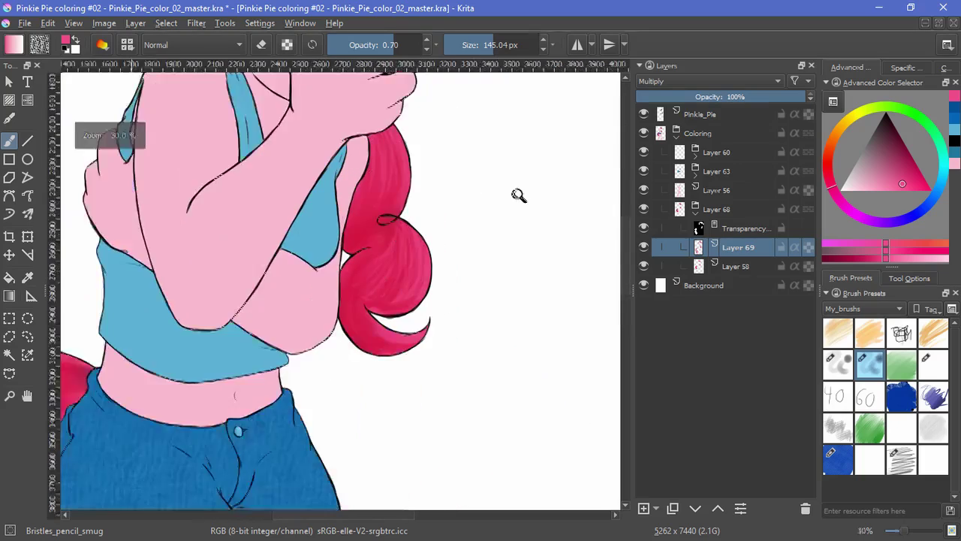
{"action": "left_click_drag", "start_coordinate": [519, 195], "coordinate": [521, 172]}
{"action": "scroll", "coordinate": [411, 251], "scroll_direction": "up", "scroll_amount": 5}
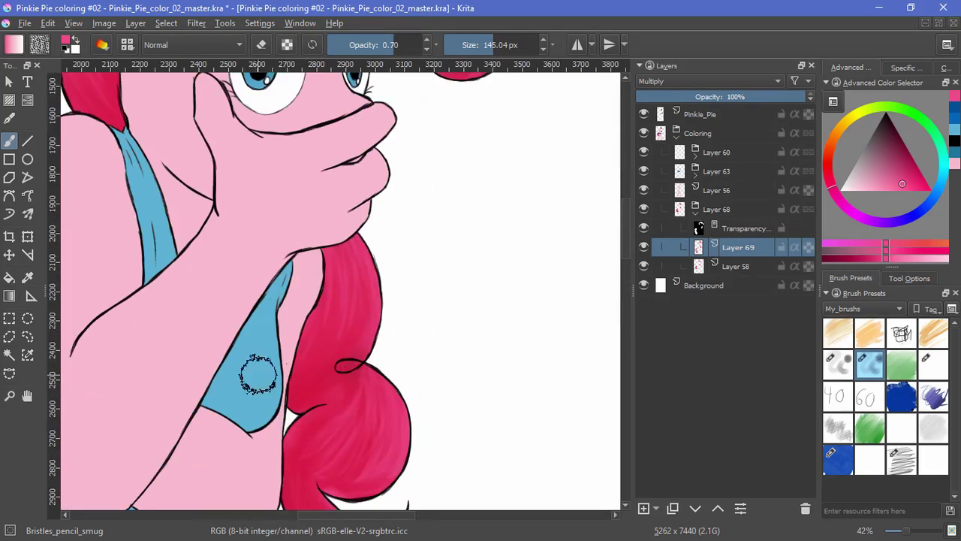
{"action": "scroll", "coordinate": [258, 373], "scroll_direction": "down", "scroll_amount": 6}
Step: Add a Screen layer above the shading layer in the hair group, beneath its transparency mask
{"action": "left_click", "coordinate": [695, 212]}
{"action": "left_click", "coordinate": [723, 192]}
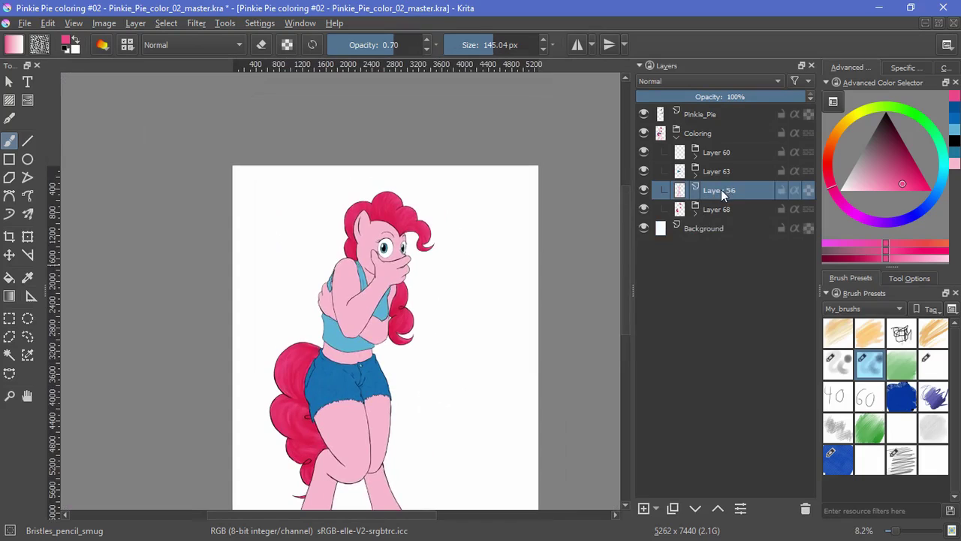
{"action": "left_click", "coordinate": [695, 212]}
{"action": "left_click", "coordinate": [732, 247]}
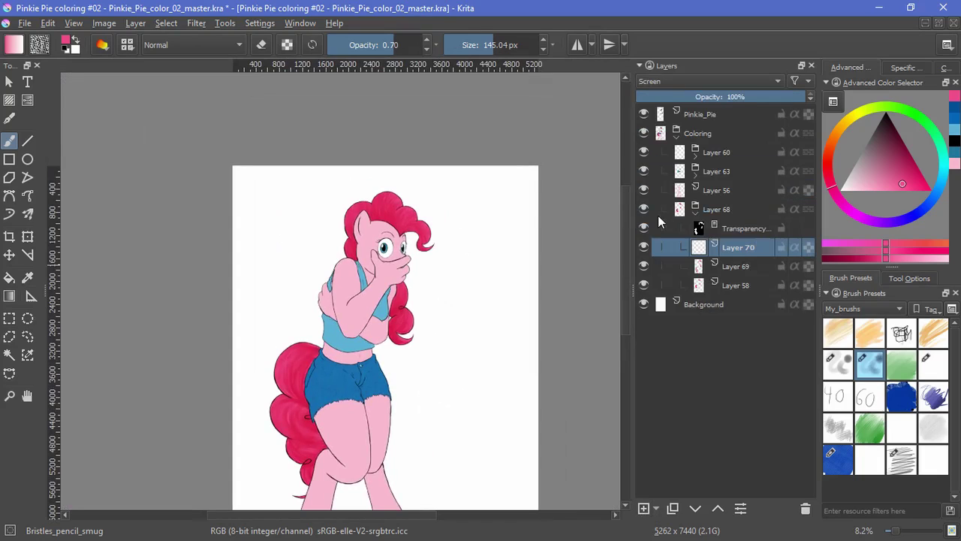
Step: Paint lighter pink highlights on the outer edges of the forelock curls with the Bristles_pencil brush
{"action": "left_click", "coordinate": [835, 374]}
{"action": "scroll", "coordinate": [386, 230], "scroll_direction": "up", "scroll_amount": 5}
{"action": "left_click_drag", "start_coordinate": [465, 101], "coordinate": [378, 225]}
{"action": "mouse_move", "coordinate": [431, 234]}
{"action": "left_mouse_down"}
{"action": "mouse_move", "coordinate": [399, 241]}
{"action": "mouse_move", "coordinate": [425, 215]}
{"action": "mouse_move", "coordinate": [409, 292]}
{"action": "mouse_move", "coordinate": [507, 276]}
{"action": "mouse_move", "coordinate": [526, 353]}
{"action": "mouse_move", "coordinate": [487, 433]}
{"action": "left_mouse_up"}
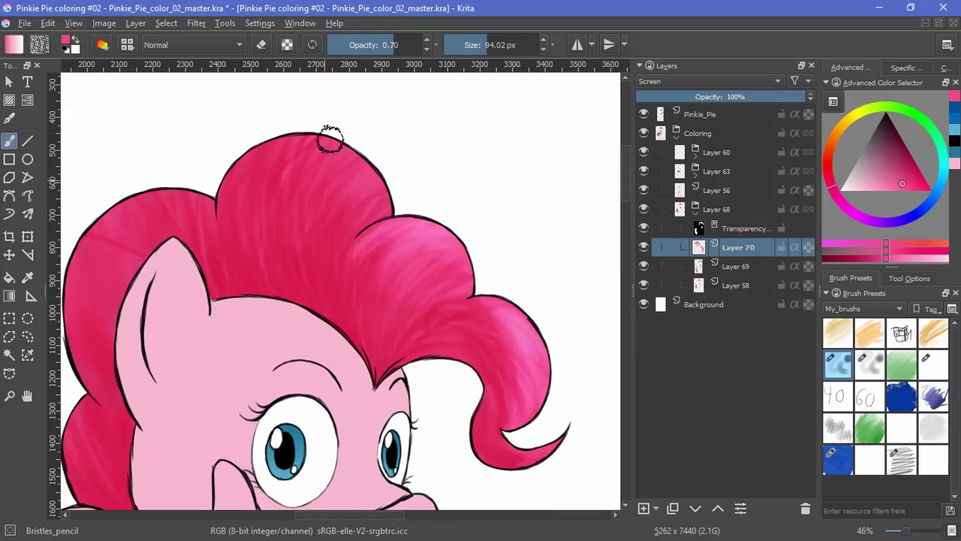
{"action": "mouse_move", "coordinate": [282, 175]}
{"action": "left_mouse_down"}
{"action": "mouse_move", "coordinate": [350, 226]}
{"action": "mouse_move", "coordinate": [298, 118]}
{"action": "mouse_move", "coordinate": [234, 197]}
{"action": "left_mouse_up"}
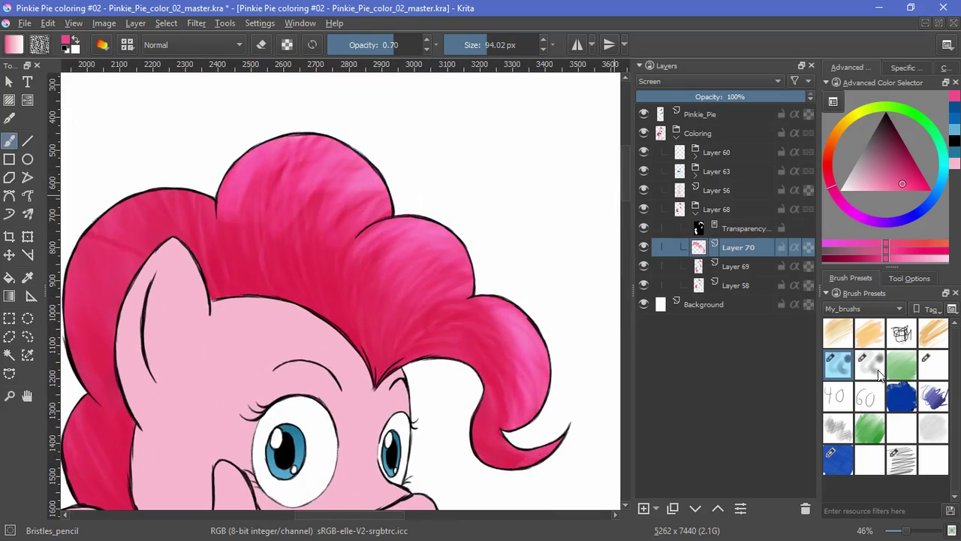
Step: Blend the forelock highlights into the hair with the Bristles_pencil_smug brush
{"action": "left_click", "coordinate": [878, 373]}
{"action": "left_click_drag", "start_coordinate": [467, 314], "coordinate": [508, 331]}
{"action": "left_click_drag", "start_coordinate": [358, 204], "coordinate": [394, 187]}
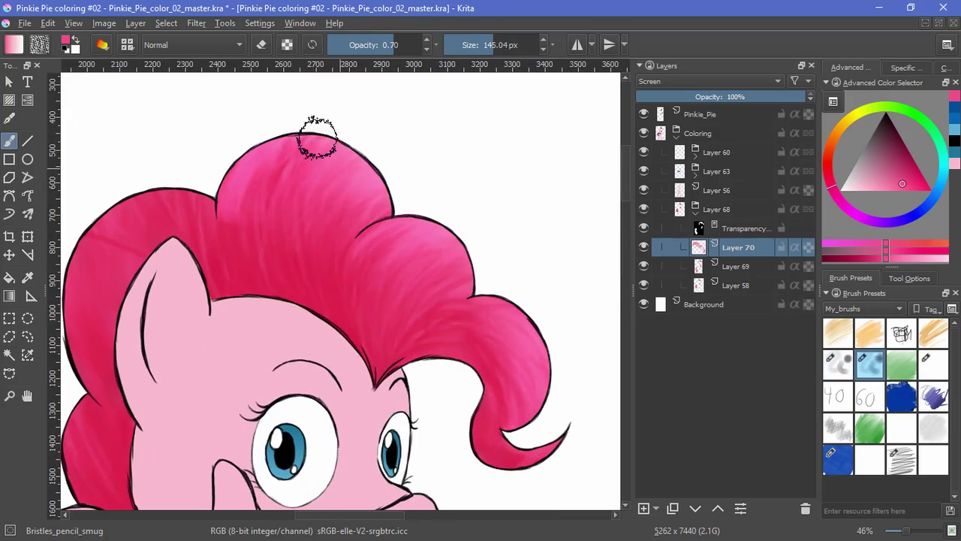
{"action": "left_click_drag", "start_coordinate": [290, 153], "coordinate": [330, 125]}
{"action": "left_click_drag", "start_coordinate": [365, 75], "coordinate": [425, 243]}
Step: Put the skin layer, Layer 56, in its own group and select its opaque pixels
{"action": "left_click", "coordinate": [696, 214]}
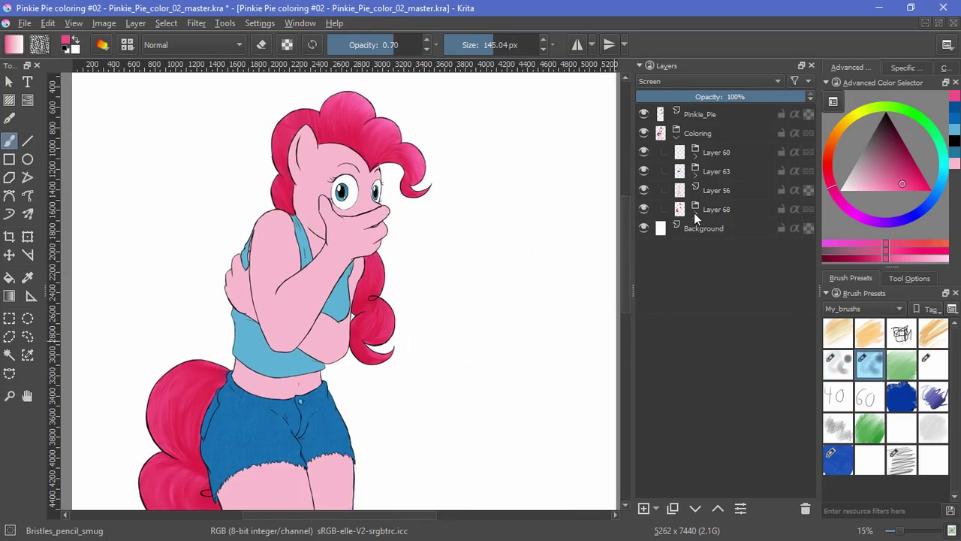
{"action": "left_click", "coordinate": [711, 194]}
{"action": "key", "text": "ctrl+g"}
{"action": "left_click", "coordinate": [166, 24]}
{"action": "left_click", "coordinate": [218, 212]}
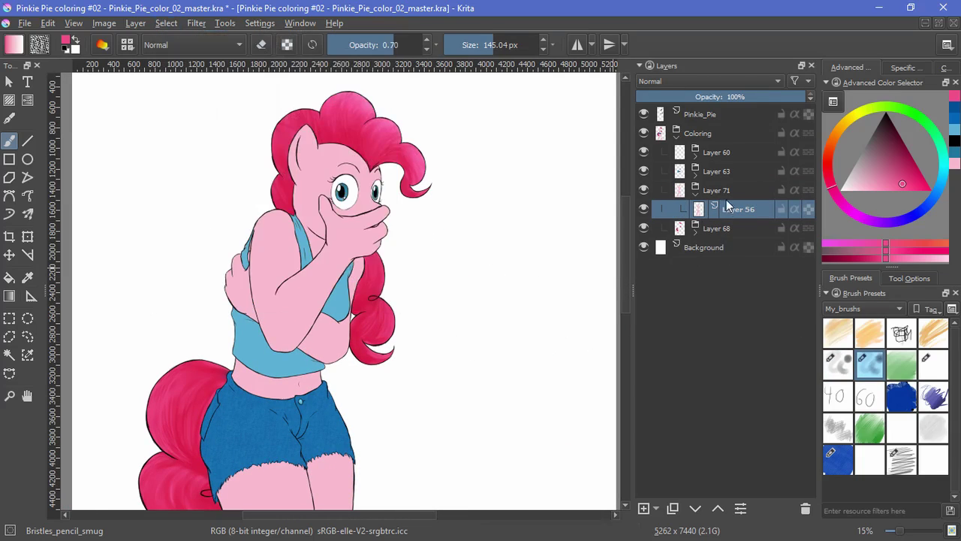
Step: Add a transparency mask to the skin group from the selection and deselect
{"action": "left_click", "coordinate": [728, 193]}
{"action": "left_click", "coordinate": [655, 509]}
{"action": "left_click", "coordinate": [684, 483]}
{"action": "left_click", "coordinate": [166, 24]}
{"action": "left_click", "coordinate": [761, 230]}
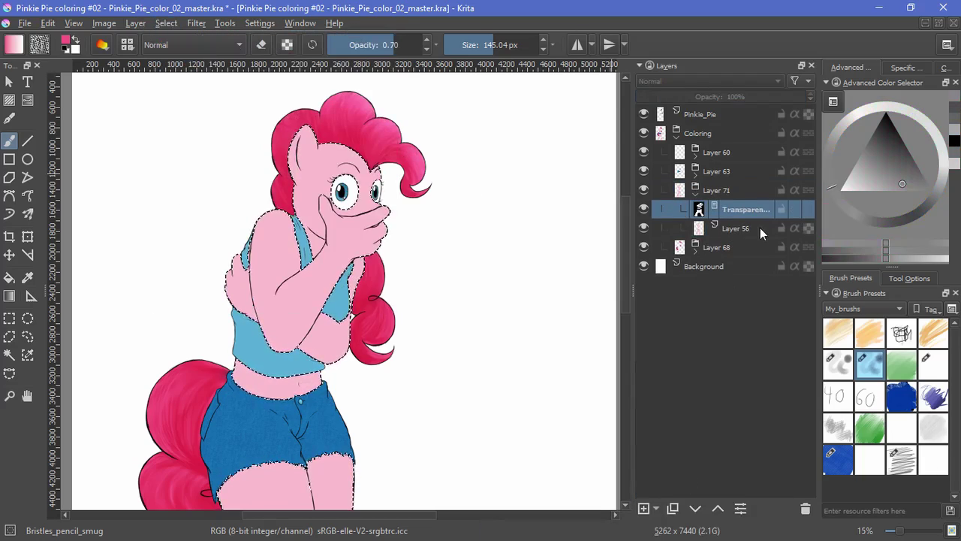
{"action": "left_click", "coordinate": [170, 25]}
{"action": "left_click", "coordinate": [206, 56]}
Step: Add a new layer above the flat skin layer and set its blending mode to Multiply
{"action": "left_click", "coordinate": [743, 228]}
{"action": "left_click", "coordinate": [643, 509]}
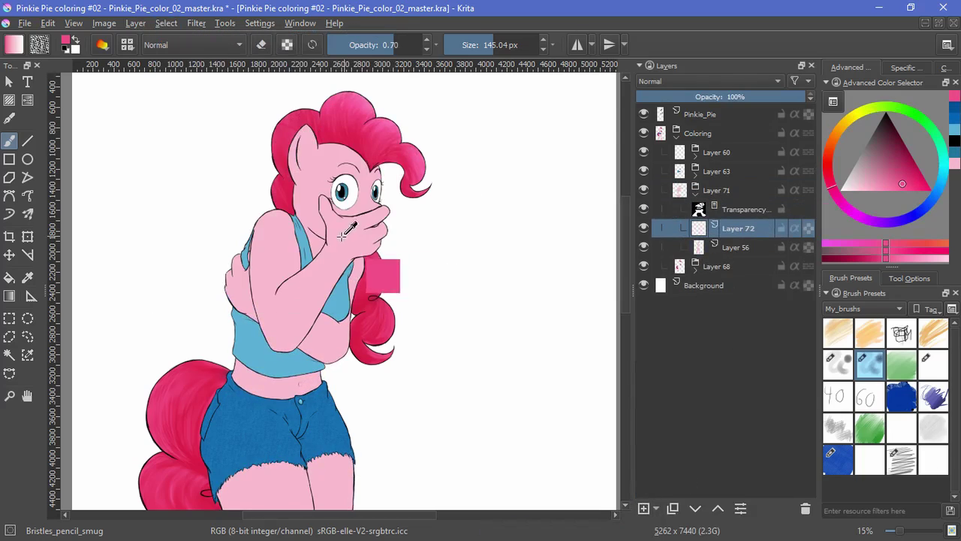
{"action": "left_click", "coordinate": [710, 81]}
{"action": "left_click", "coordinate": [699, 167]}
Step: Paint skin-pink shading along the jaw and neck with the Bristles_pencil brush
{"action": "left_click", "coordinate": [838, 364]}
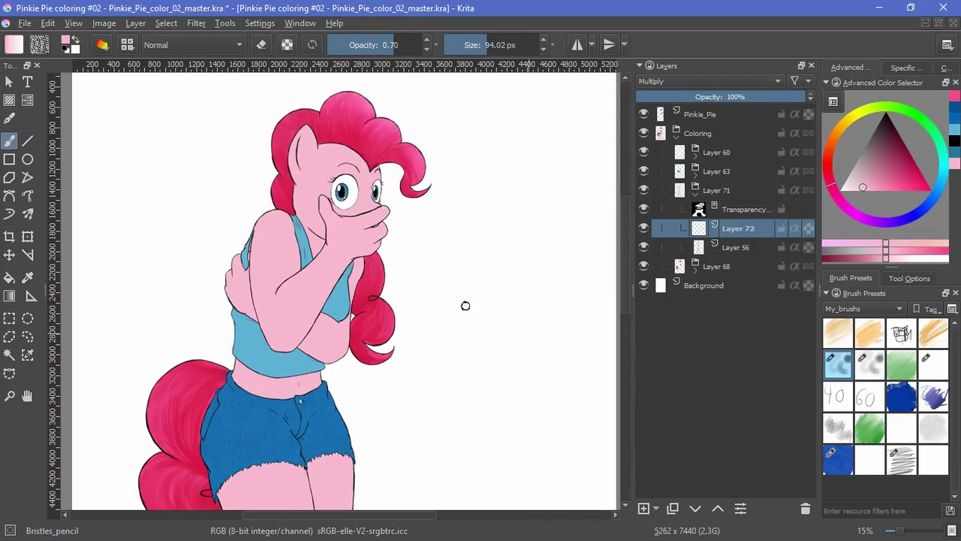
{"action": "scroll", "coordinate": [324, 187], "scroll_direction": "up", "scroll_amount": 5, "text": "ctrl"}
{"action": "mouse_move", "coordinate": [288, 343]}
{"action": "left_mouse_down"}
{"action": "mouse_move", "coordinate": [297, 301]}
{"action": "mouse_move", "coordinate": [278, 355]}
{"action": "mouse_move", "coordinate": [225, 225]}
{"action": "mouse_move", "coordinate": [285, 405]}
{"action": "mouse_move", "coordinate": [278, 401]}
{"action": "left_mouse_up"}
Step: Examine the Bristles_pencil brush settings, including brush tip, blending mode, opacity, smudge length, color rate and overlay mode
{"action": "left_click", "coordinate": [908, 278]}
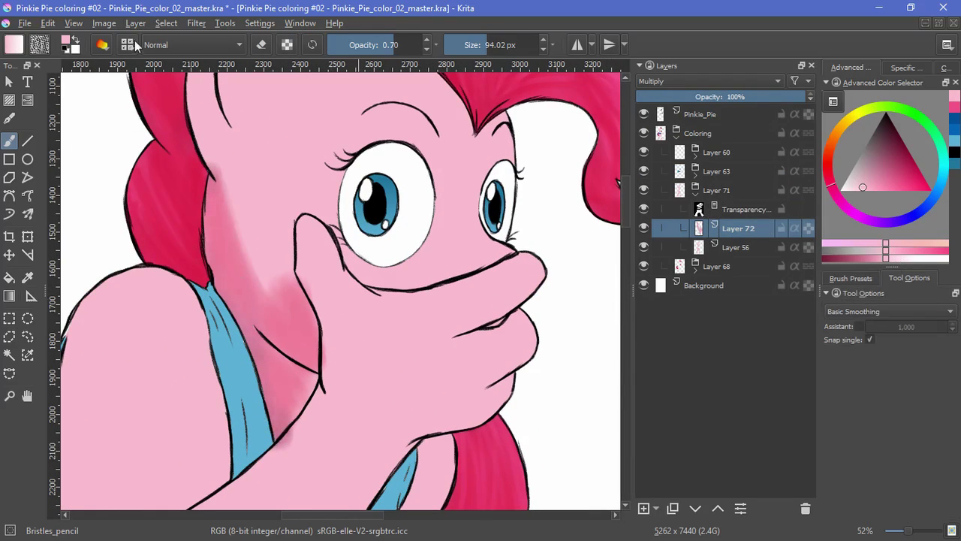
{"action": "left_click", "coordinate": [105, 45]}
{"action": "left_click", "coordinate": [319, 224]}
{"action": "left_click", "coordinate": [310, 241]}
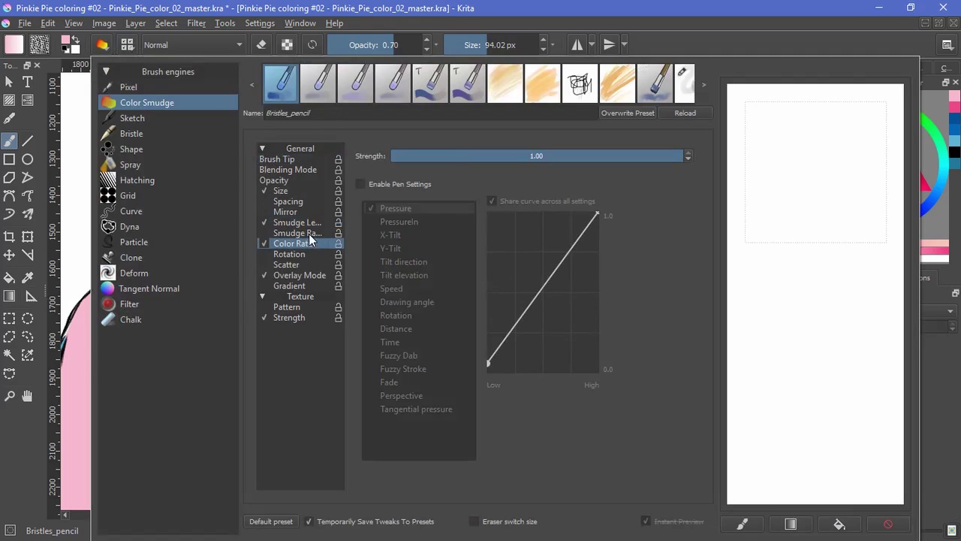
{"action": "left_click", "coordinate": [310, 160]}
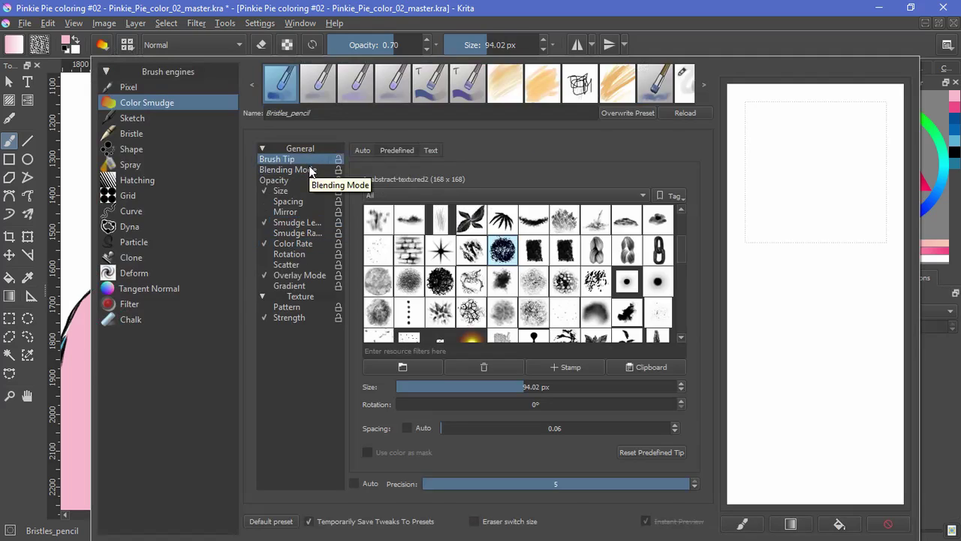
{"action": "left_click", "coordinate": [308, 171]}
{"action": "left_click", "coordinate": [302, 181]}
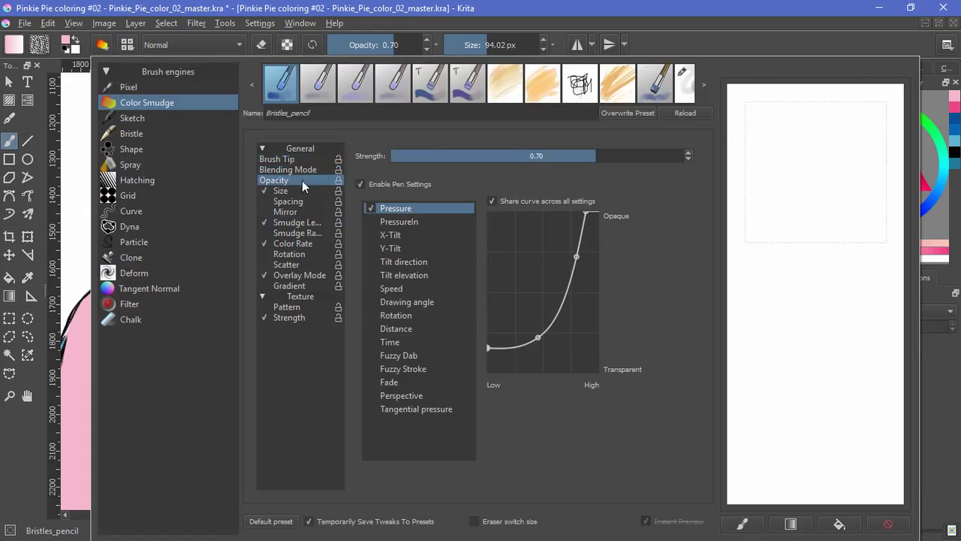
{"action": "left_click", "coordinate": [308, 222]}
{"action": "left_click", "coordinate": [294, 243]}
{"action": "left_click", "coordinate": [292, 275]}
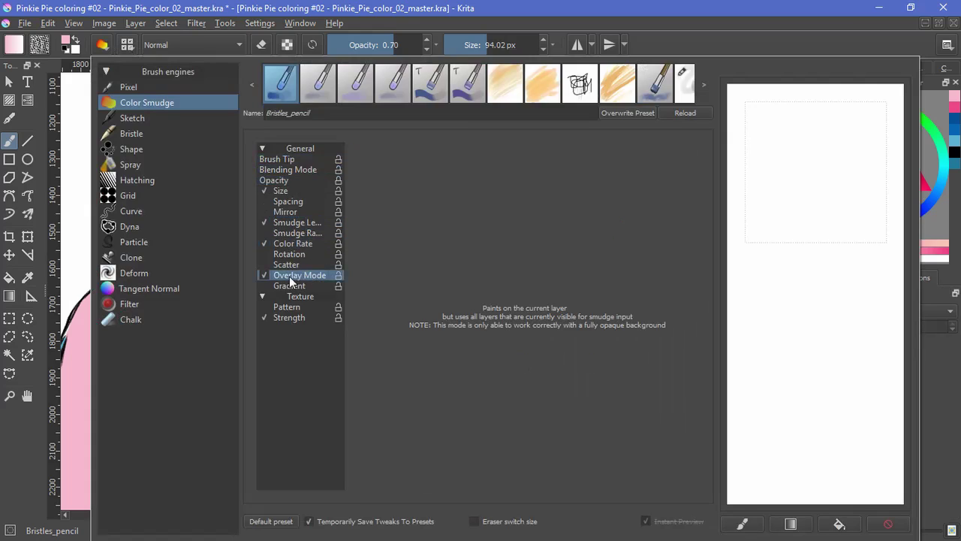
{"action": "left_click", "coordinate": [717, 47]}
Step: Undo the last shading strokes and shade the neck and raised forearm again on the Multiply layer
{"action": "key", "text": "ctrl+z"}
{"action": "mouse_move", "coordinate": [317, 320]}
{"action": "left_mouse_down"}
{"action": "mouse_move", "coordinate": [285, 275]}
{"action": "mouse_move", "coordinate": [225, 253]}
{"action": "left_mouse_up"}
{"action": "key", "text": "ctrl+z"}
{"action": "mouse_move", "coordinate": [278, 347]}
{"action": "left_mouse_down"}
{"action": "mouse_move", "coordinate": [307, 385]}
{"action": "mouse_move", "coordinate": [303, 333]}
{"action": "mouse_move", "coordinate": [279, 399]}
{"action": "mouse_move", "coordinate": [216, 223]}
{"action": "mouse_move", "coordinate": [253, 356]}
{"action": "mouse_move", "coordinate": [298, 372]}
{"action": "left_mouse_up"}
{"action": "mouse_move", "coordinate": [436, 368]}
{"action": "left_mouse_down"}
{"action": "mouse_move", "coordinate": [455, 313]}
{"action": "mouse_move", "coordinate": [454, 239]}
{"action": "left_mouse_up"}
{"action": "mouse_move", "coordinate": [412, 334]}
{"action": "left_mouse_down"}
{"action": "mouse_move", "coordinate": [483, 289]}
{"action": "mouse_move", "coordinate": [398, 375]}
{"action": "left_mouse_up"}
{"action": "left_click_drag", "start_coordinate": [447, 338], "coordinate": [427, 491]}
{"action": "left_click_drag", "start_coordinate": [426, 496], "coordinate": [448, 309]}
{"action": "left_click_drag", "start_coordinate": [446, 353], "coordinate": [345, 320]}
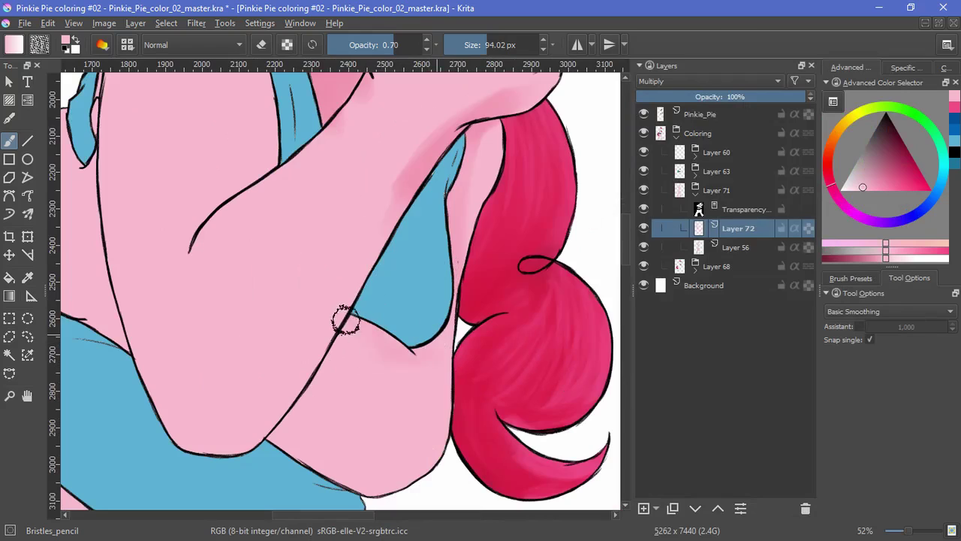
Step: Shade the edges of both arms around the elbows and the midriff below the top's hem with Bristles_pencil
{"action": "mouse_move", "coordinate": [261, 437]}
{"action": "left_mouse_down"}
{"action": "mouse_move", "coordinate": [432, 493]}
{"action": "mouse_move", "coordinate": [289, 436]}
{"action": "left_mouse_up"}
{"action": "mouse_move", "coordinate": [401, 184]}
{"action": "left_mouse_down"}
{"action": "mouse_move", "coordinate": [262, 395]}
{"action": "mouse_move", "coordinate": [178, 437]}
{"action": "left_mouse_up"}
{"action": "left_click_drag", "start_coordinate": [292, 365], "coordinate": [370, 489]}
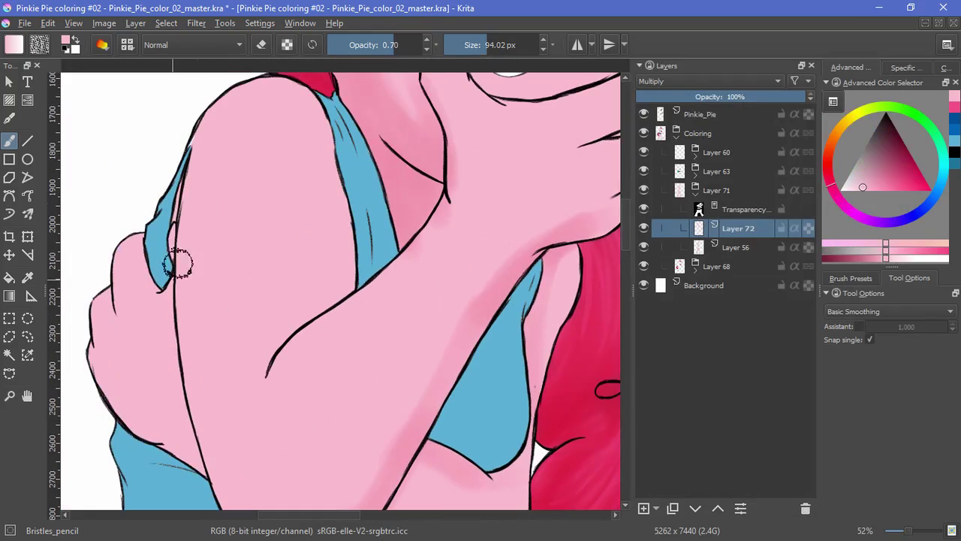
{"action": "mouse_move", "coordinate": [216, 119]}
{"action": "left_mouse_down"}
{"action": "mouse_move", "coordinate": [189, 271]}
{"action": "mouse_move", "coordinate": [217, 473]}
{"action": "left_mouse_up"}
{"action": "mouse_move", "coordinate": [211, 418]}
{"action": "left_mouse_down"}
{"action": "mouse_move", "coordinate": [184, 279]}
{"action": "mouse_move", "coordinate": [197, 374]}
{"action": "left_mouse_up"}
{"action": "left_click_drag", "start_coordinate": [204, 204], "coordinate": [253, 377]}
{"action": "mouse_move", "coordinate": [341, 150]}
{"action": "left_mouse_down"}
{"action": "mouse_move", "coordinate": [292, 97]}
{"action": "mouse_move", "coordinate": [345, 176]}
{"action": "left_mouse_up"}
{"action": "mouse_move", "coordinate": [237, 495]}
{"action": "left_mouse_down"}
{"action": "mouse_move", "coordinate": [133, 416]}
{"action": "mouse_move", "coordinate": [125, 341]}
{"action": "mouse_move", "coordinate": [263, 339]}
{"action": "mouse_move", "coordinate": [188, 364]}
{"action": "left_mouse_up"}
{"action": "scroll", "coordinate": [132, 275], "scroll_direction": "down", "scroll_amount": 5}
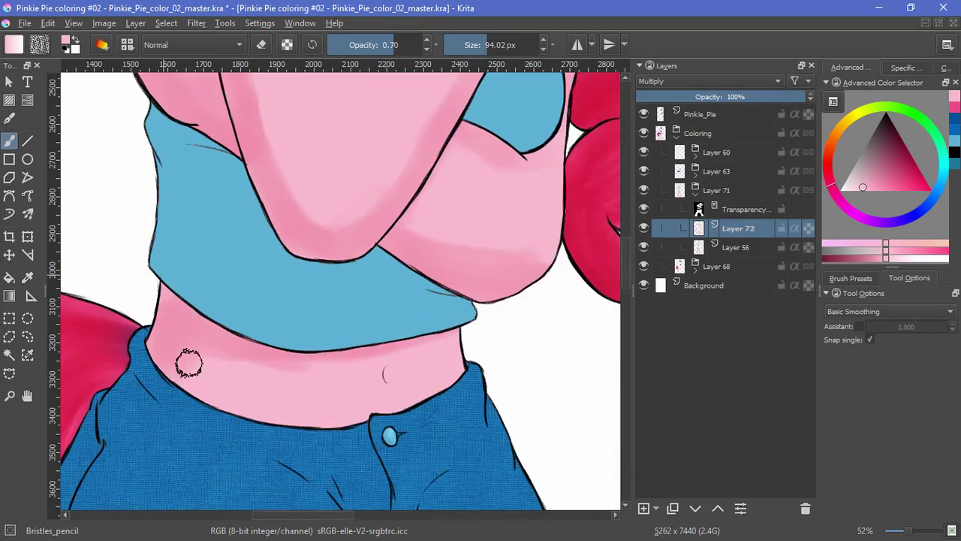
{"action": "scroll", "coordinate": [218, 344], "scroll_direction": "down", "scroll_amount": 10}
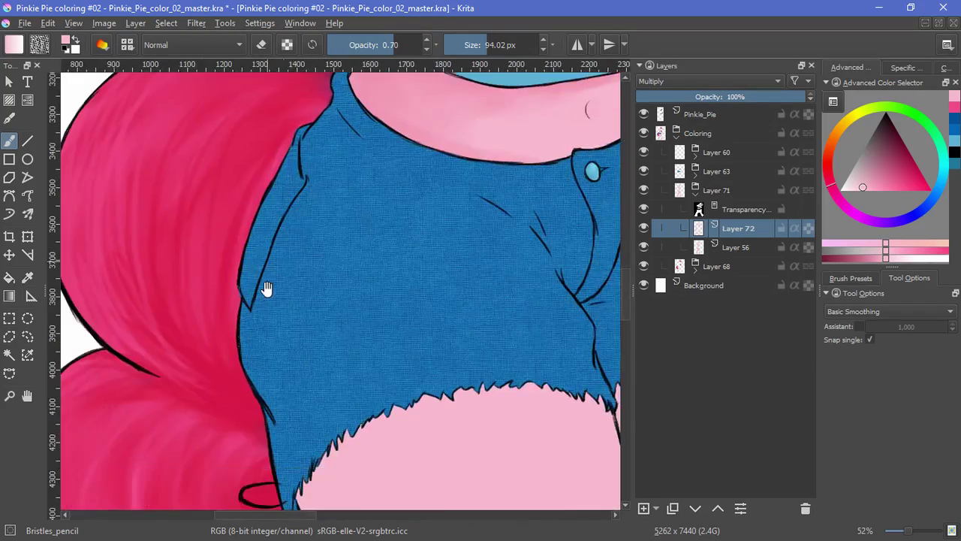
Step: Shade the outer edge of the near thigh and the bent knee with Bristles_pencil on the Multiply layer
{"action": "mouse_move", "coordinate": [120, 315]}
{"action": "left_mouse_down"}
{"action": "mouse_move", "coordinate": [440, 212]}
{"action": "mouse_move", "coordinate": [392, 191]}
{"action": "left_mouse_up"}
{"action": "mouse_move", "coordinate": [225, 254]}
{"action": "left_mouse_down"}
{"action": "mouse_move", "coordinate": [157, 301]}
{"action": "mouse_move", "coordinate": [191, 443]}
{"action": "left_mouse_up"}
{"action": "mouse_move", "coordinate": [253, 273]}
{"action": "left_mouse_down"}
{"action": "mouse_move", "coordinate": [259, 202]}
{"action": "mouse_move", "coordinate": [271, 194]}
{"action": "left_mouse_up"}
{"action": "left_click_drag", "start_coordinate": [271, 165], "coordinate": [300, 165]}
{"action": "mouse_move", "coordinate": [319, 131]}
{"action": "left_mouse_down"}
{"action": "mouse_move", "coordinate": [238, 193]}
{"action": "mouse_move", "coordinate": [272, 379]}
{"action": "left_mouse_up"}
{"action": "mouse_move", "coordinate": [301, 177]}
{"action": "left_mouse_down"}
{"action": "mouse_move", "coordinate": [292, 238]}
{"action": "mouse_move", "coordinate": [313, 399]}
{"action": "left_mouse_up"}
{"action": "left_click_drag", "start_coordinate": [214, 340], "coordinate": [190, 182]}
{"action": "left_click_drag", "start_coordinate": [222, 421], "coordinate": [214, 428]}
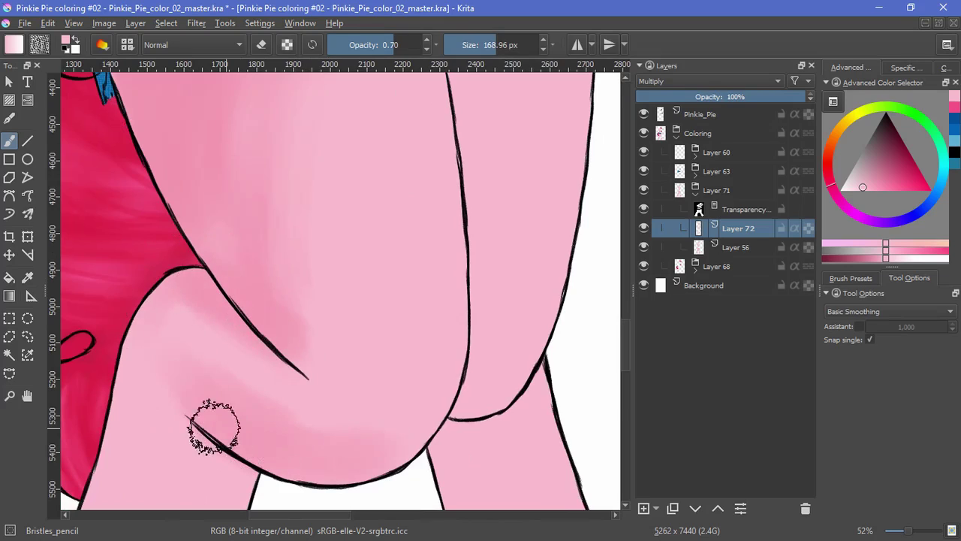
Step: Shade the near and far lower legs below the knees with skin-pink Bristles_pencil strokes
{"action": "left_click_drag", "start_coordinate": [225, 360], "coordinate": [267, 127]}
{"action": "mouse_move", "coordinate": [259, 229]}
{"action": "left_mouse_down"}
{"action": "mouse_move", "coordinate": [248, 497]}
{"action": "mouse_move", "coordinate": [225, 496]}
{"action": "mouse_move", "coordinate": [247, 264]}
{"action": "left_mouse_up"}
{"action": "mouse_move", "coordinate": [244, 232]}
{"action": "left_mouse_down"}
{"action": "mouse_move", "coordinate": [275, 468]}
{"action": "mouse_move", "coordinate": [397, 311]}
{"action": "left_mouse_up"}
{"action": "mouse_move", "coordinate": [134, 318]}
{"action": "left_mouse_down"}
{"action": "mouse_move", "coordinate": [242, 411]}
{"action": "mouse_move", "coordinate": [189, 431]}
{"action": "left_mouse_up"}
{"action": "scroll", "coordinate": [428, 225], "scroll_direction": "down", "scroll_amount": 9}
{"action": "scroll", "coordinate": [380, 290], "scroll_direction": "up", "scroll_amount": 7}
{"action": "mouse_move", "coordinate": [276, 288]}
{"action": "left_mouse_down"}
{"action": "mouse_move", "coordinate": [324, 246]}
{"action": "mouse_move", "coordinate": [298, 342]}
{"action": "mouse_move", "coordinate": [298, 497]}
{"action": "left_mouse_up"}
{"action": "left_click_drag", "start_coordinate": [298, 431], "coordinate": [306, 294]}
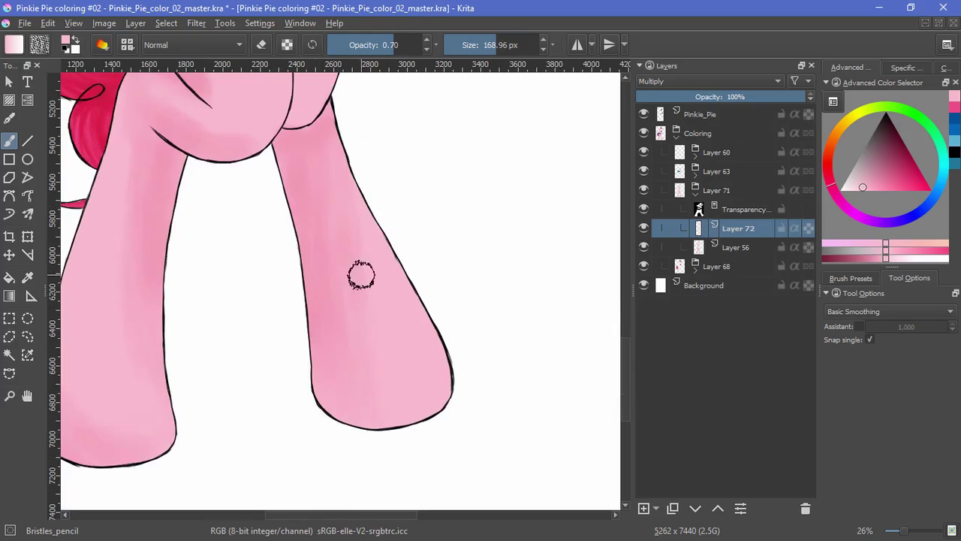
Step: Shade the far thigh below the shorts' hem on Layer 72
{"action": "left_click_drag", "start_coordinate": [406, 161], "coordinate": [425, 419]}
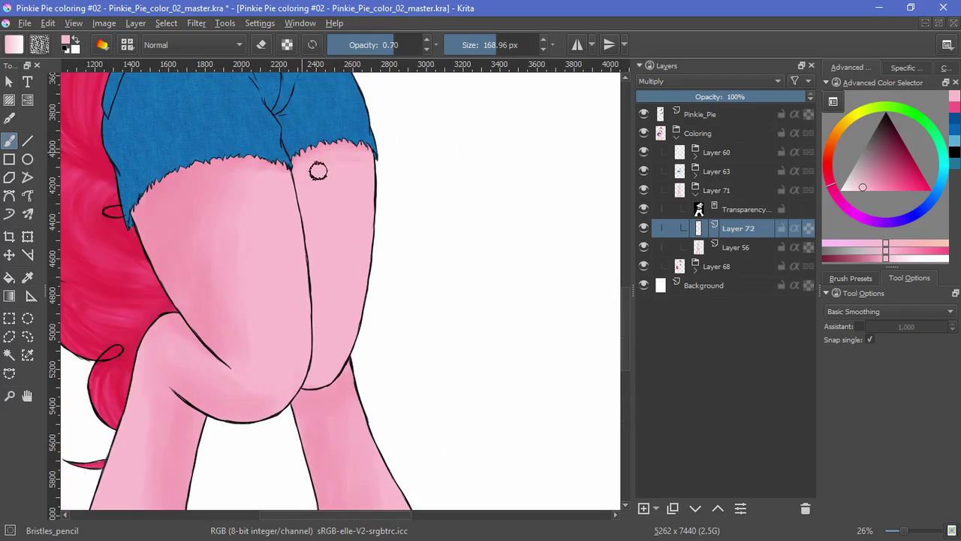
{"action": "scroll", "coordinate": [413, 190], "scroll_direction": "down", "scroll_amount": 3}
{"action": "left_click_drag", "start_coordinate": [440, 191], "coordinate": [415, 458]}
{"action": "scroll", "coordinate": [390, 285], "scroll_direction": "up", "scroll_amount": 3}
{"action": "left_click_drag", "start_coordinate": [410, 318], "coordinate": [413, 353]}
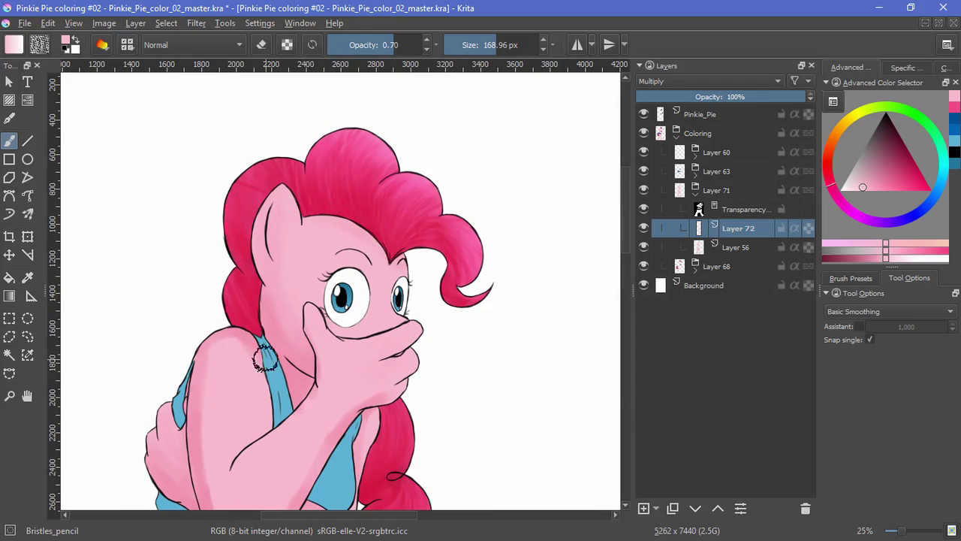
{"action": "left_click_drag", "start_coordinate": [326, 446], "coordinate": [397, 340]}
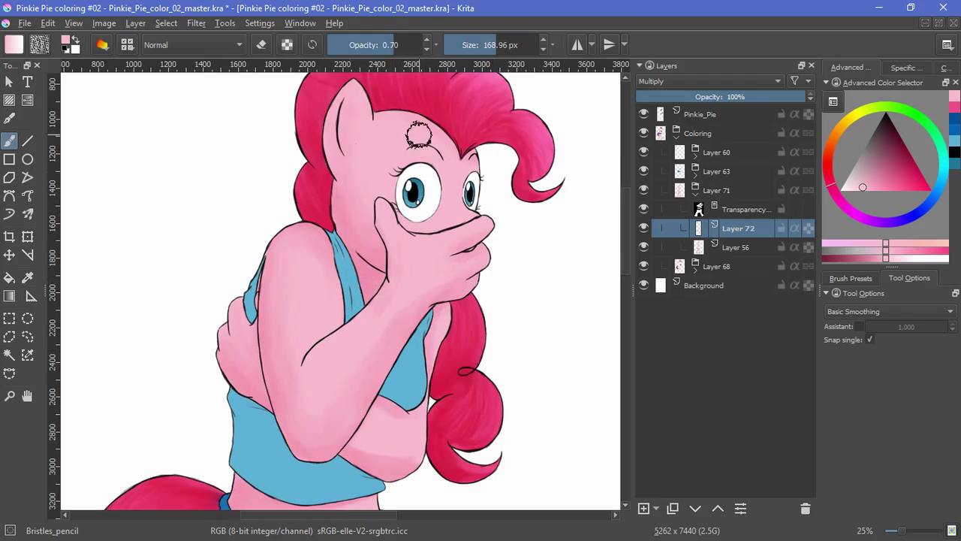
{"action": "left_click_drag", "start_coordinate": [508, 344], "coordinate": [465, 186]}
Step: Add a new layer above Layer 72 inside the skin group, set it to Multiply and keep it active
{"action": "key", "text": "Insert"}
{"action": "left_click", "coordinate": [694, 81]}
{"action": "left_click", "coordinate": [664, 170]}
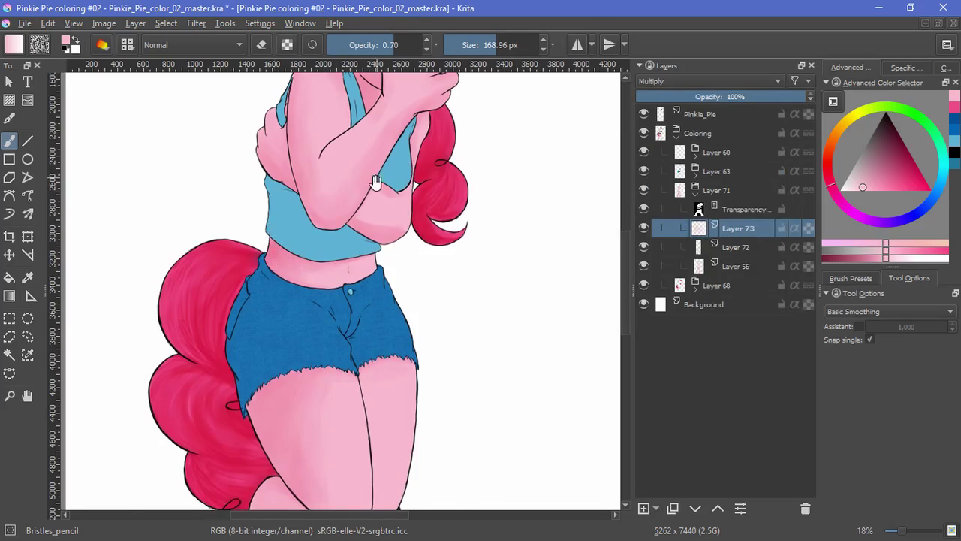
{"action": "left_click_drag", "start_coordinate": [376, 182], "coordinate": [367, 331]}
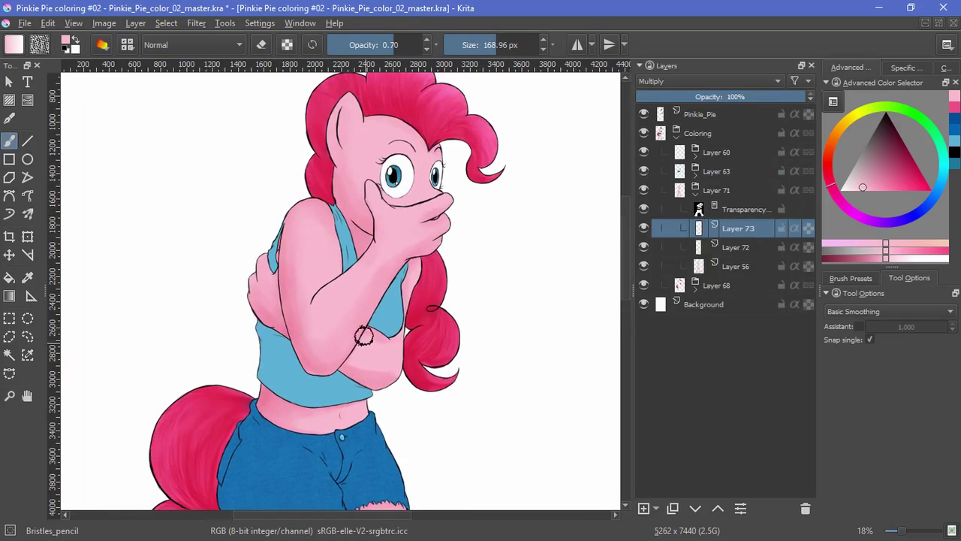
{"action": "key", "text": "Page_Down"}
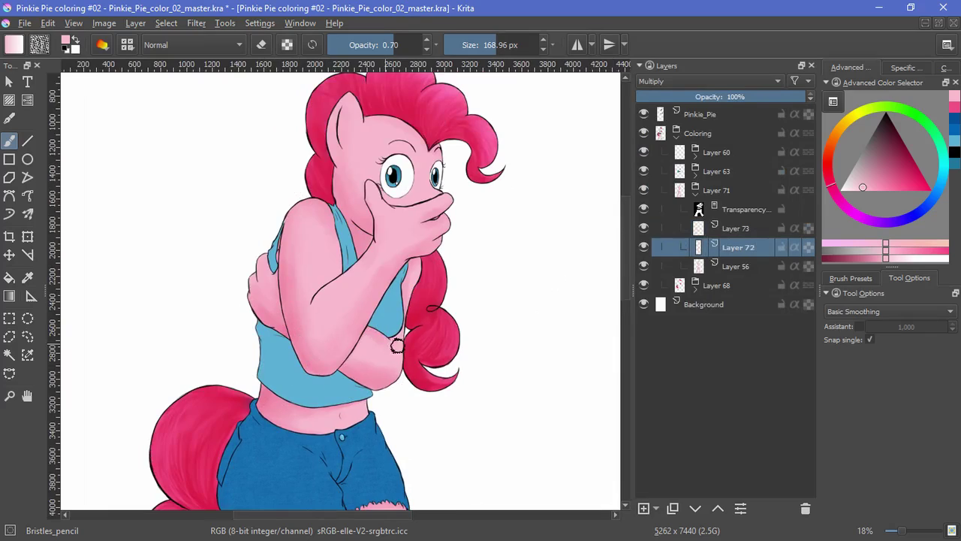
{"action": "left_click", "coordinate": [736, 230]}
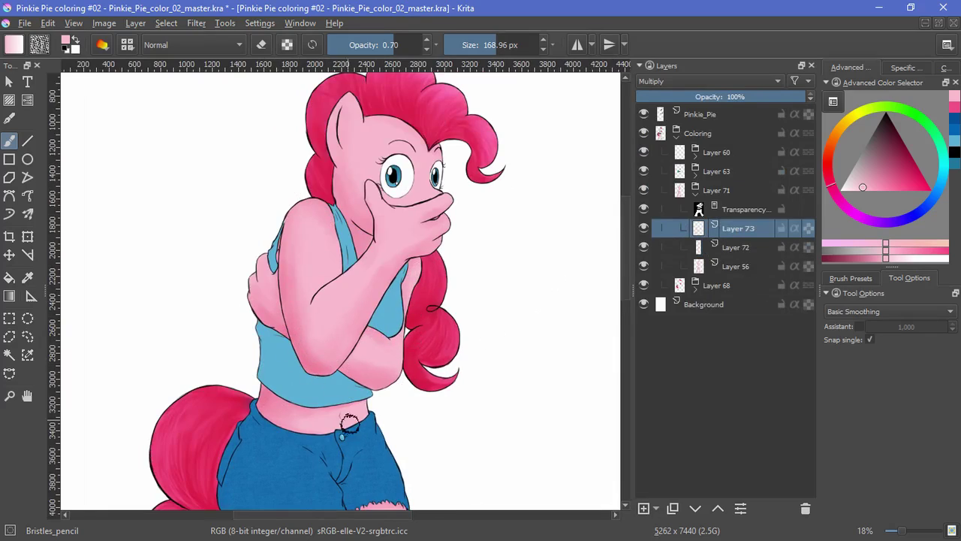
Step: Deepen the skin shadows along the thighs and both lower legs on Layer 73
{"action": "left_click_drag", "start_coordinate": [375, 494], "coordinate": [345, 256]}
{"action": "left_click_drag", "start_coordinate": [218, 301], "coordinate": [235, 366]}
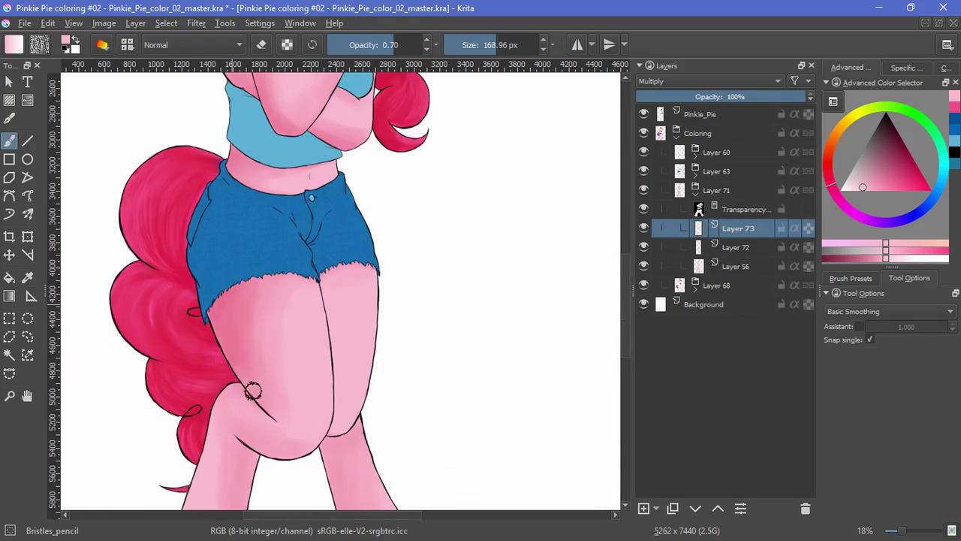
{"action": "scroll", "coordinate": [255, 300], "scroll_direction": "down", "scroll_amount": 3}
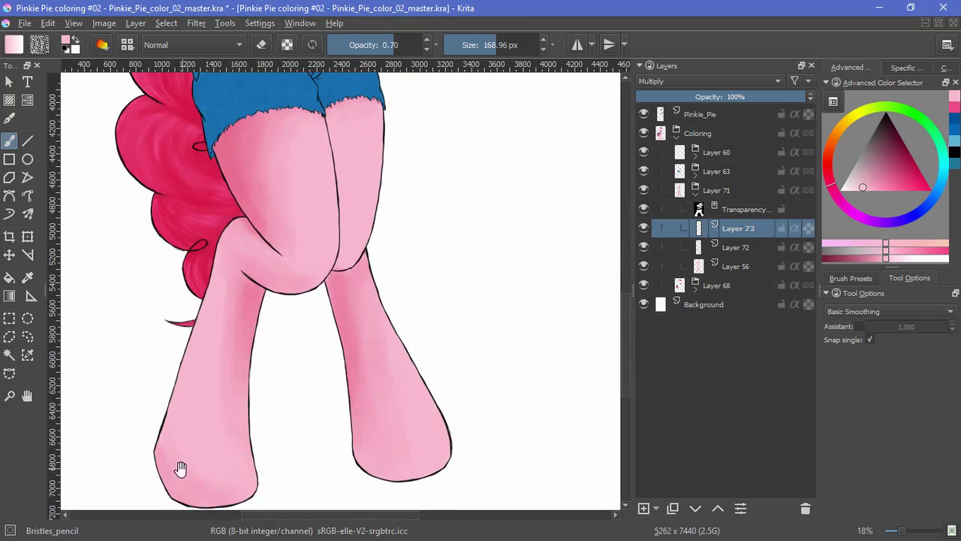
{"action": "left_click_drag", "start_coordinate": [181, 468], "coordinate": [188, 412]}
{"action": "scroll", "coordinate": [461, 150], "scroll_direction": "down", "scroll_amount": 3}
{"action": "left_click_drag", "start_coordinate": [468, 157], "coordinate": [511, 319]}
{"action": "scroll", "coordinate": [510, 320], "scroll_direction": "up", "scroll_amount": 4}
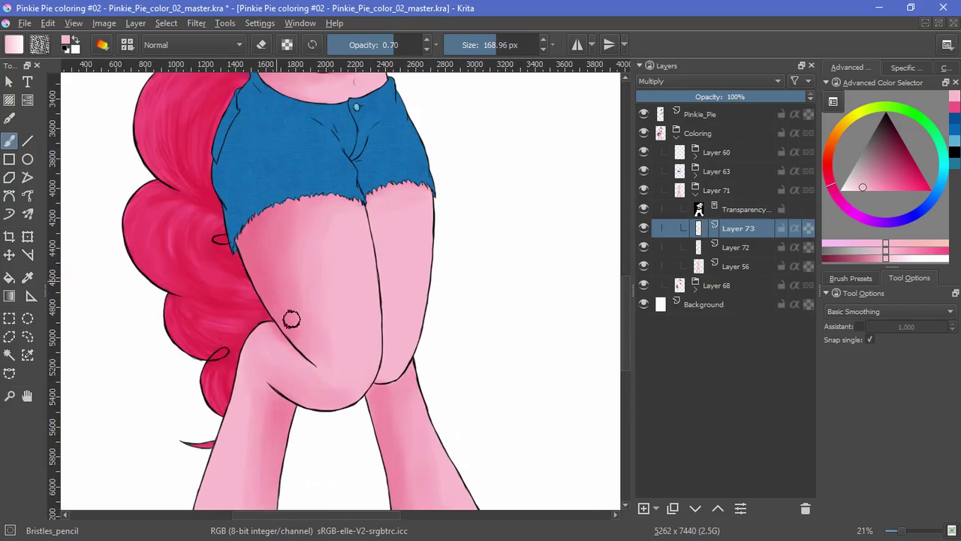
{"action": "scroll", "coordinate": [429, 408], "scroll_direction": "down", "scroll_amount": 5}
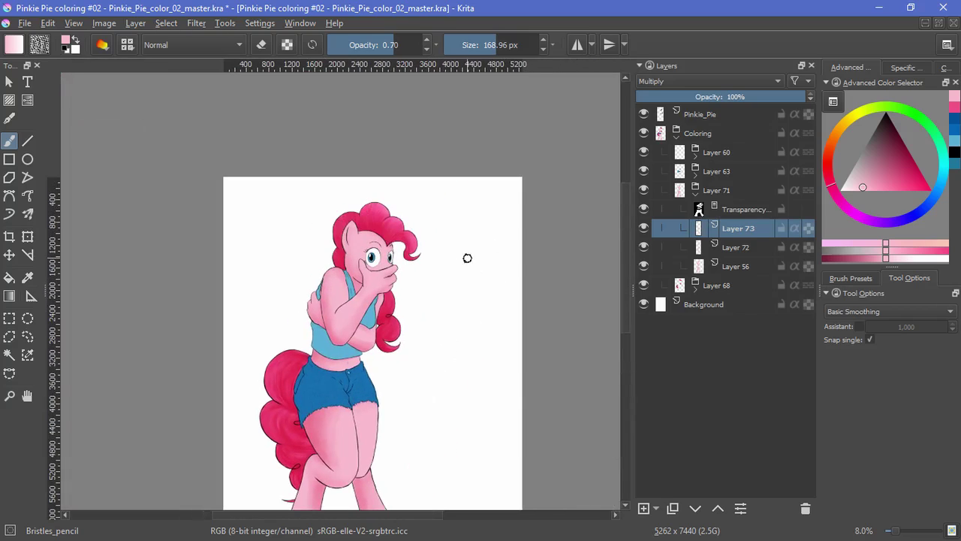
Step: Collapse the Layer 71 group, expand Layer 63, check its sublayers by toggling their visibility, and delete Layer 64
{"action": "key", "text": "2"}
{"action": "left_click", "coordinate": [695, 196]}
{"action": "left_click", "coordinate": [696, 178]}
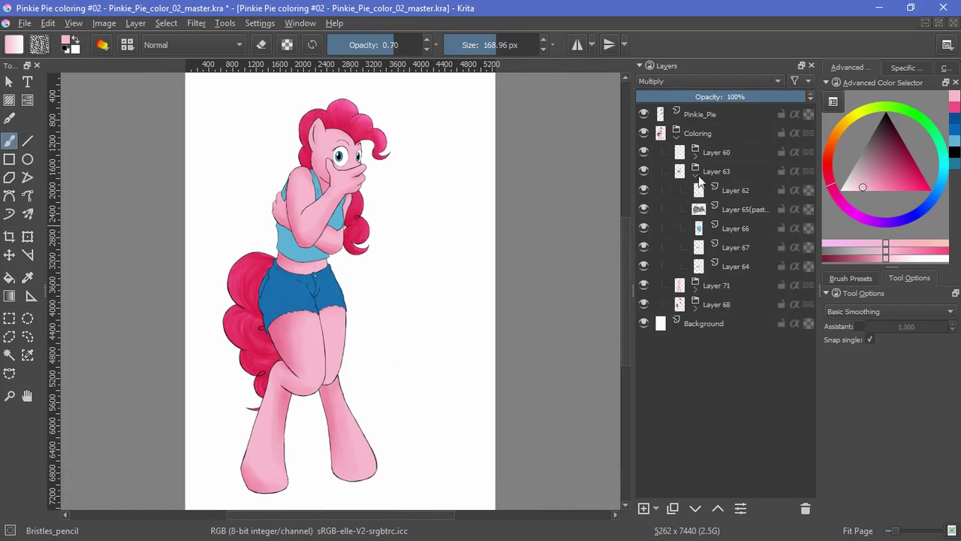
{"action": "left_click", "coordinate": [645, 229]}
{"action": "left_click", "coordinate": [644, 229]}
{"action": "left_click", "coordinate": [645, 228]}
{"action": "left_click", "coordinate": [645, 229]}
{"action": "left_click", "coordinate": [644, 247]}
{"action": "left_click", "coordinate": [644, 247]}
{"action": "left_click", "coordinate": [650, 269]}
{"action": "left_click", "coordinate": [805, 509]}
Step: Group Layers 65, 66 and 67 together and select the opaque shorts area of Layer 67
{"action": "left_click", "coordinate": [737, 212], "text": "shift"}
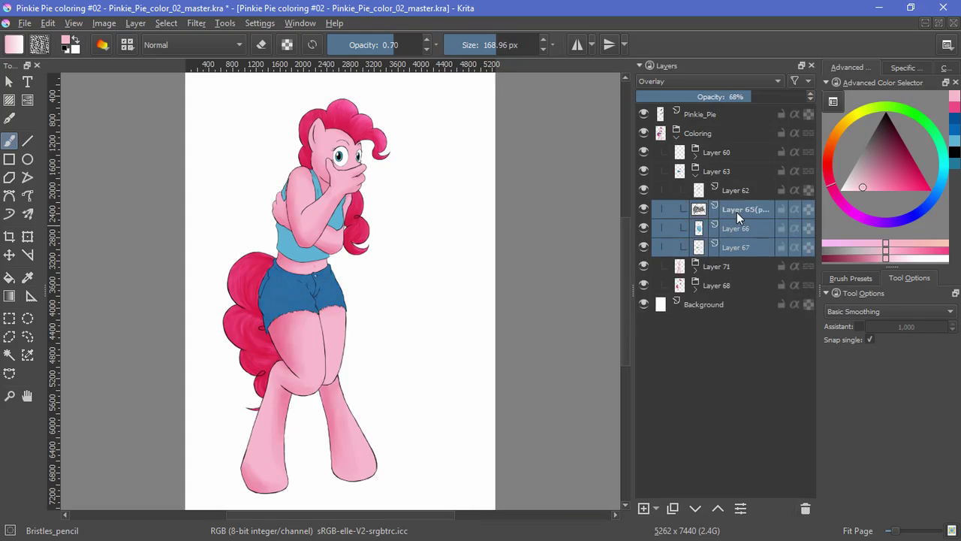
{"action": "key", "text": "ctrl+g"}
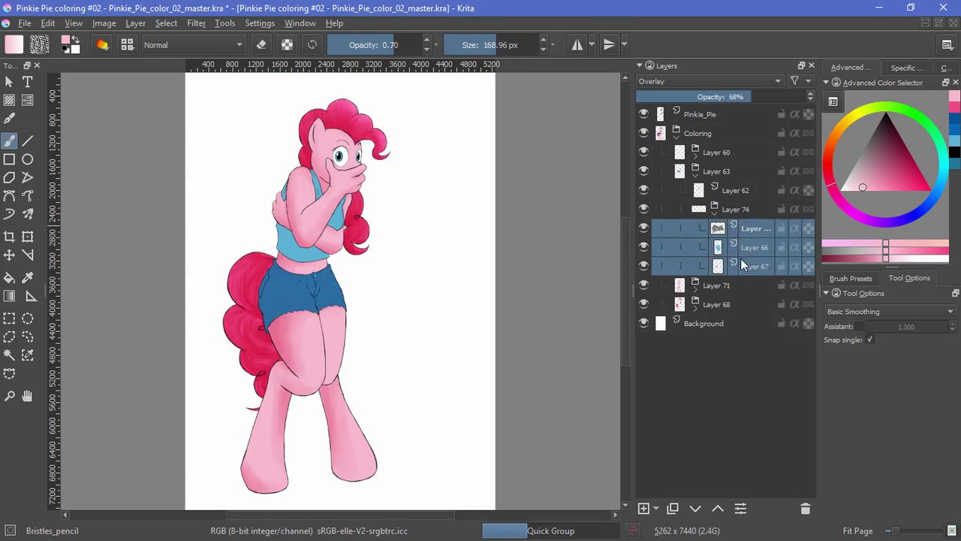
{"action": "left_click", "coordinate": [746, 264]}
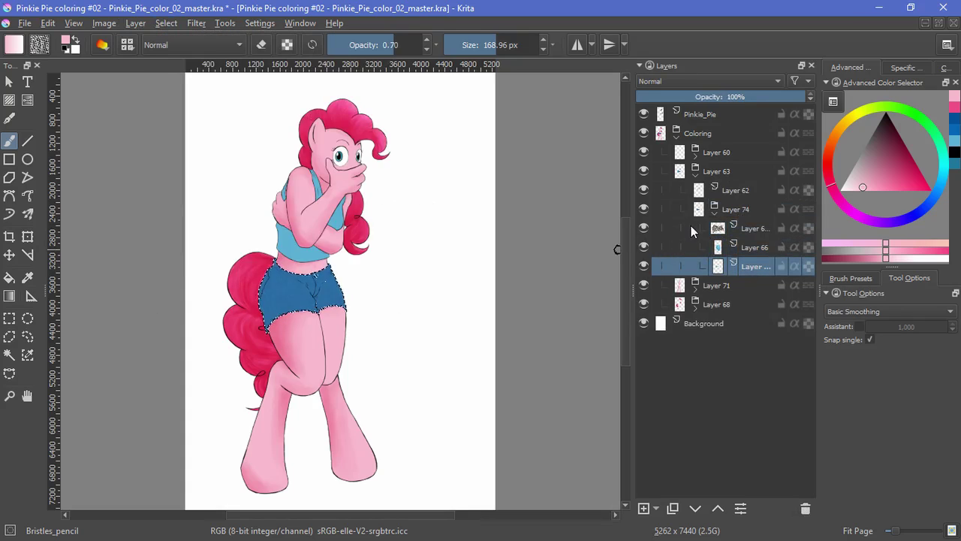
Step: Try to add a transparency mask to Layer 74 from the shorts selection
{"action": "left_click", "coordinate": [740, 210]}
{"action": "left_click", "coordinate": [655, 509]}
{"action": "left_click", "coordinate": [678, 419]}
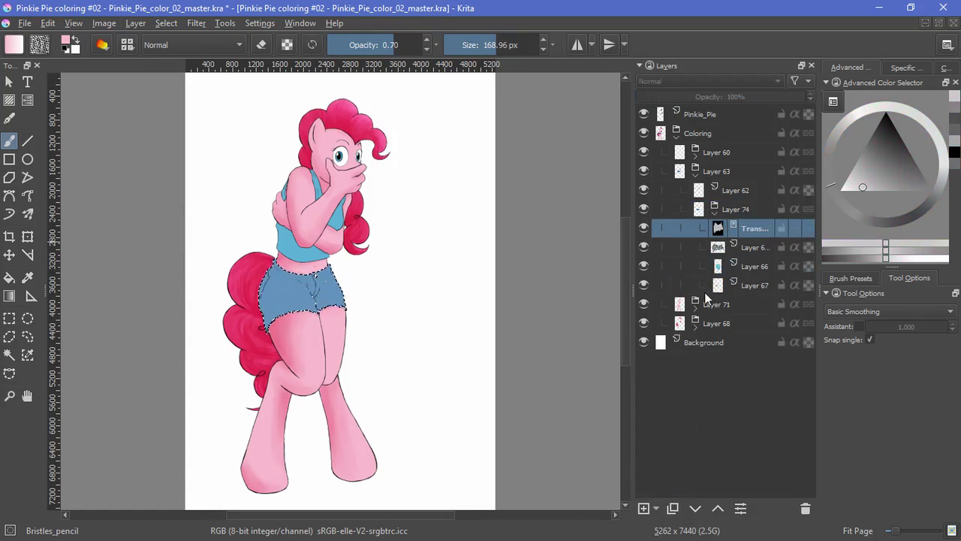
{"action": "key", "text": "ctrl+z"}
Step: Make Layer 67 active with its opaque area selected, and hide Layers 65 and 66 to isolate the shorts' base color
{"action": "left_click", "coordinate": [750, 271]}
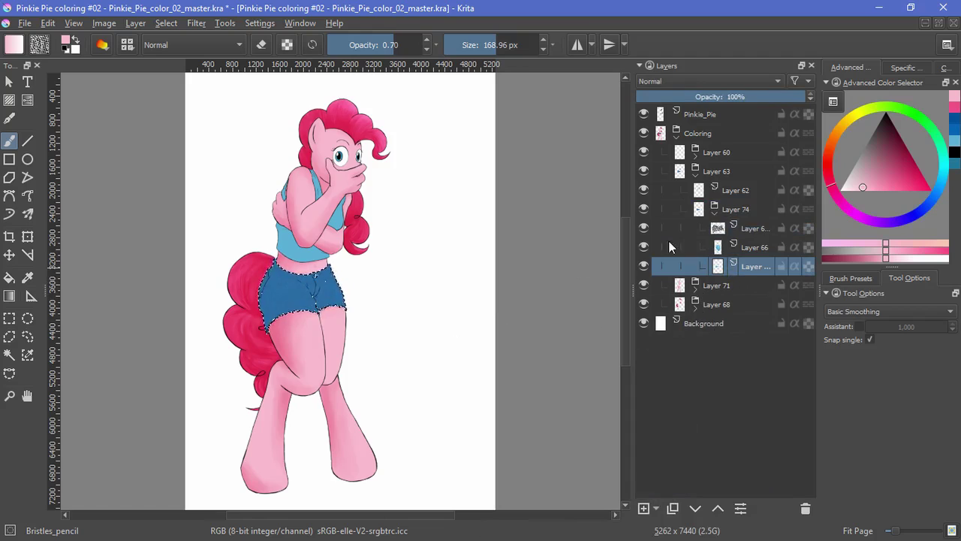
{"action": "left_click", "coordinate": [643, 228]}
{"action": "scroll", "coordinate": [323, 284], "scroll_direction": "up", "scroll_amount": 4}
{"action": "left_click_drag", "start_coordinate": [408, 215], "coordinate": [438, 246]}
{"action": "scroll", "coordinate": [439, 246], "scroll_direction": "up", "scroll_amount": 1}
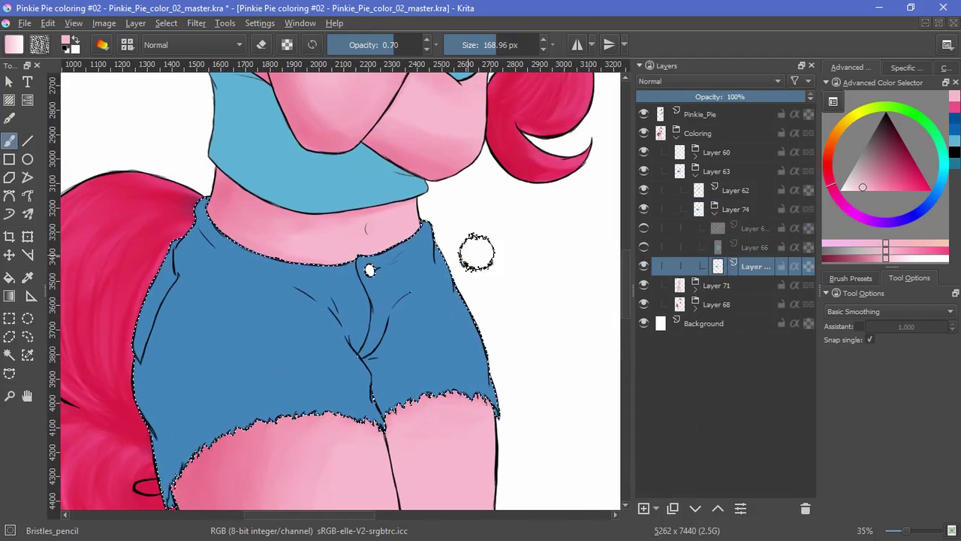
Step: Sample the shorts' blue and flood-fill the selected shorts area on Layer 67 with it
{"action": "left_click", "coordinate": [229, 308], "text": "ctrl"}
{"action": "key", "text": "f"}
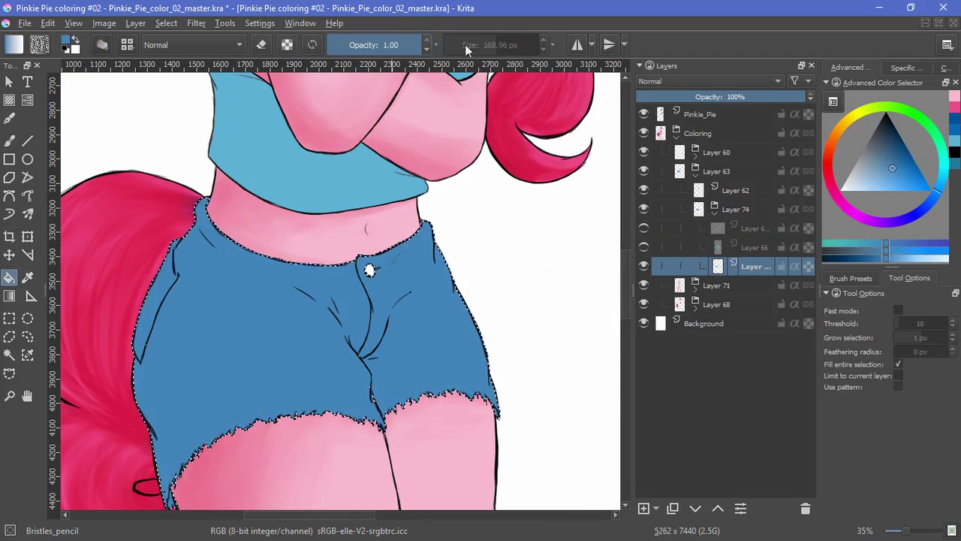
{"action": "left_click", "coordinate": [443, 362]}
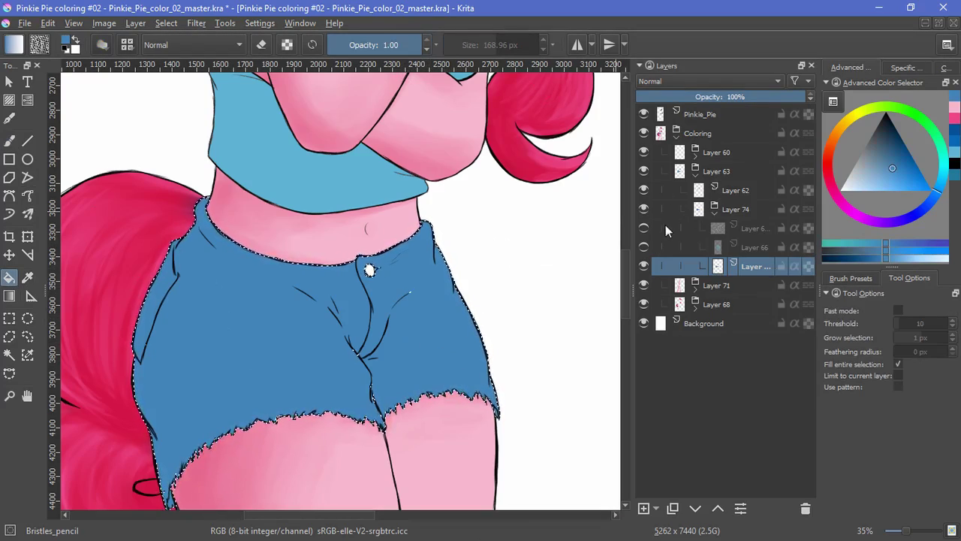
Step: Clear the selection and refill both halves of the shorts on Layer 67 with Fill entire selection turned off
{"action": "left_click", "coordinate": [176, 24]}
{"action": "left_click", "coordinate": [181, 54]}
{"action": "left_click", "coordinate": [319, 362]}
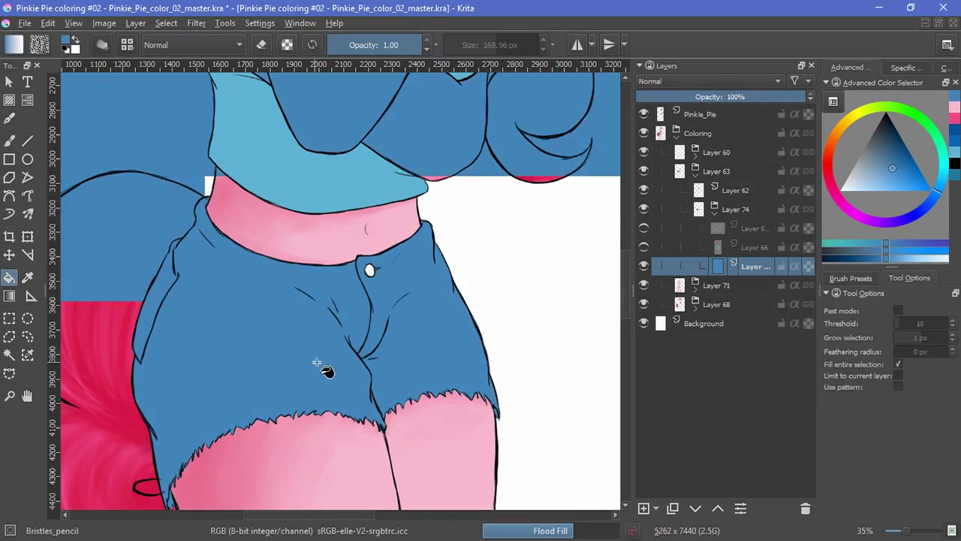
{"action": "key", "text": "ctrl+z"}
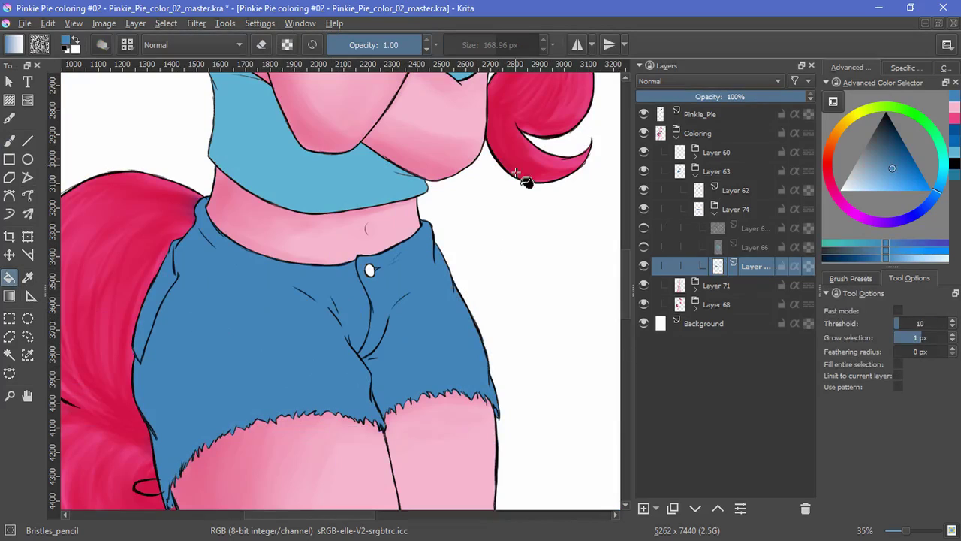
{"action": "left_click", "coordinate": [443, 332]}
{"action": "left_click", "coordinate": [299, 369]}
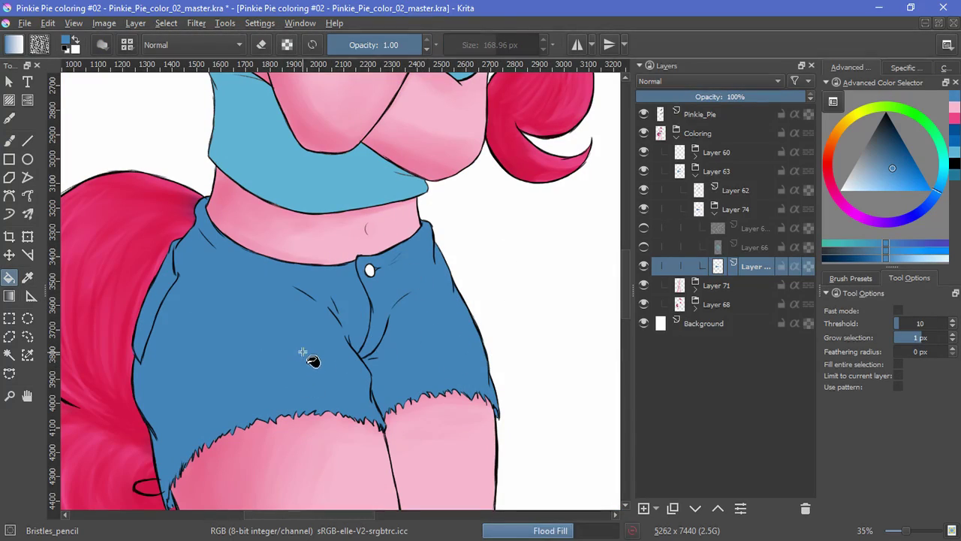
Step: Add a transparency mask to Layer 74 from Layer 67's opaque area, deselect, and show Layers 65 and 66 again
{"action": "left_click", "coordinate": [166, 22]}
{"action": "left_click", "coordinate": [191, 219]}
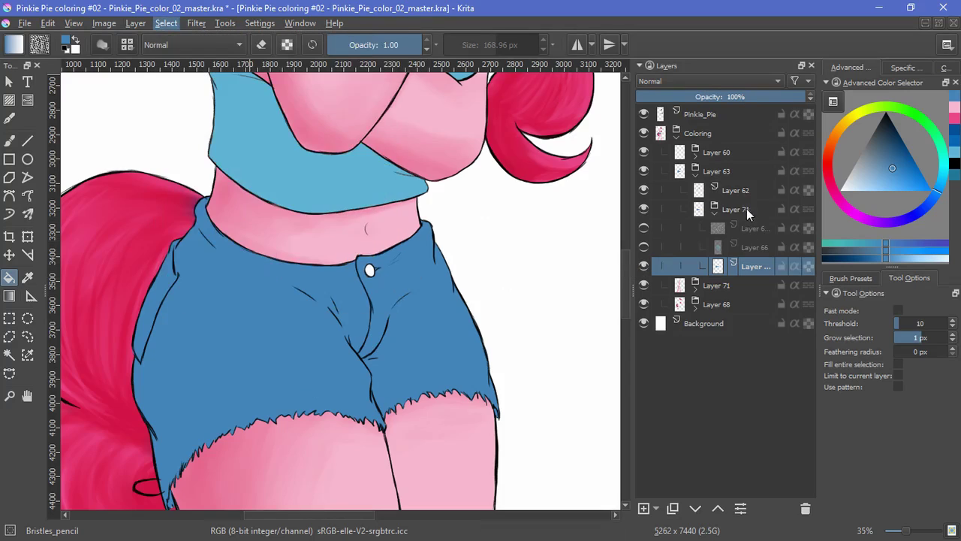
{"action": "left_click", "coordinate": [746, 209]}
{"action": "left_click", "coordinate": [166, 22]}
{"action": "left_click", "coordinate": [187, 53]}
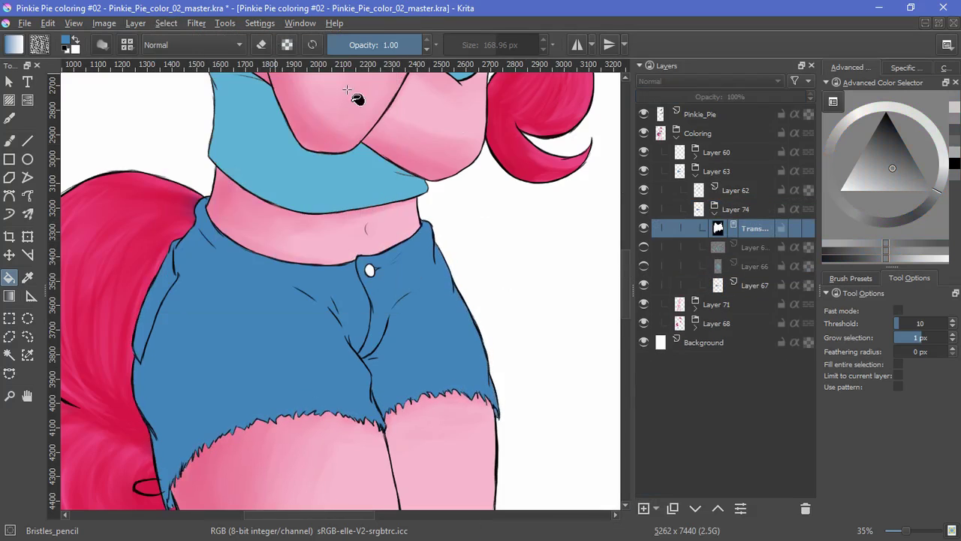
{"action": "left_click", "coordinate": [643, 264]}
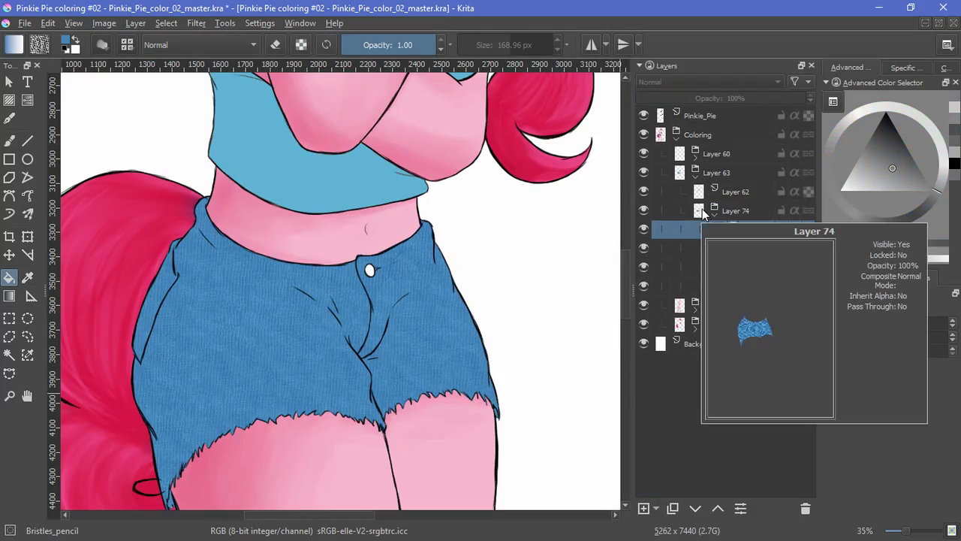
Step: Add a new paint layer below the mask in Layer 74 and switch to the freehand brush with the brush presets shown
{"action": "key", "text": "Insert"}
{"action": "key", "text": "b"}
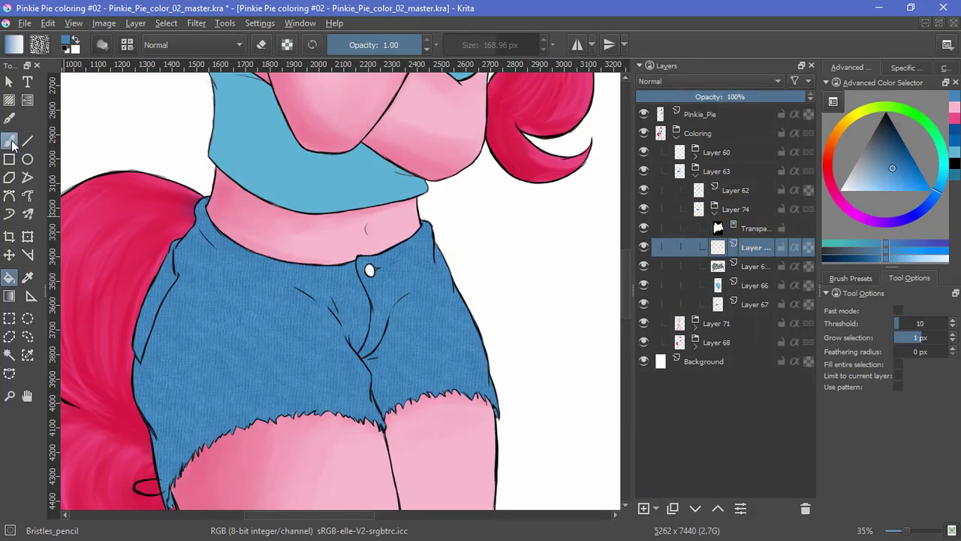
{"action": "left_click", "coordinate": [845, 278]}
{"action": "left_click_drag", "start_coordinate": [189, 348], "coordinate": [219, 428]}
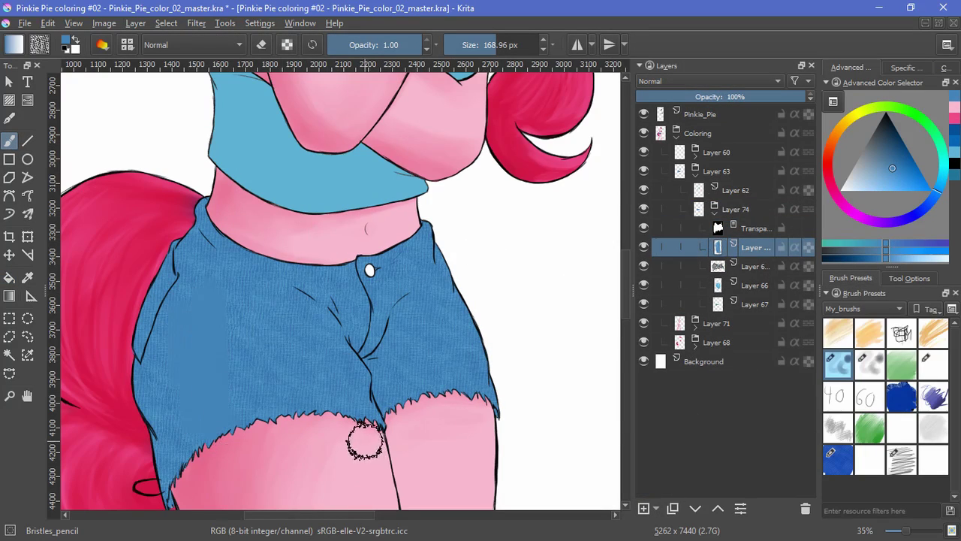
{"action": "left_click", "coordinate": [707, 80]}
{"action": "left_click", "coordinate": [687, 175]}
{"action": "key", "text": "ctrl+z"}
{"action": "key", "text": "ctrl+z"}
Step: Set the new layer to Multiply and paint blue shadows along the shorts' hip, fly folds and waistband
{"action": "left_click", "coordinate": [703, 83]}
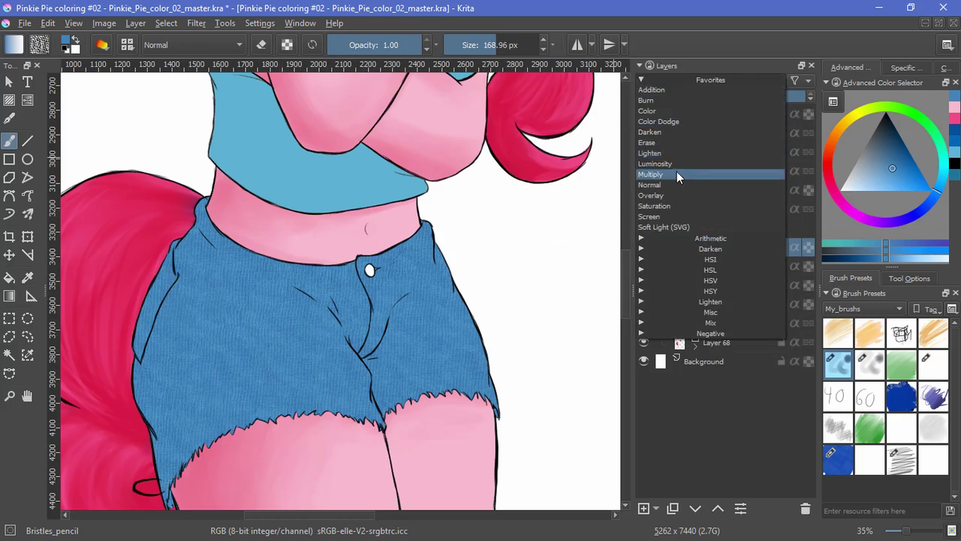
{"action": "left_click", "coordinate": [650, 175]}
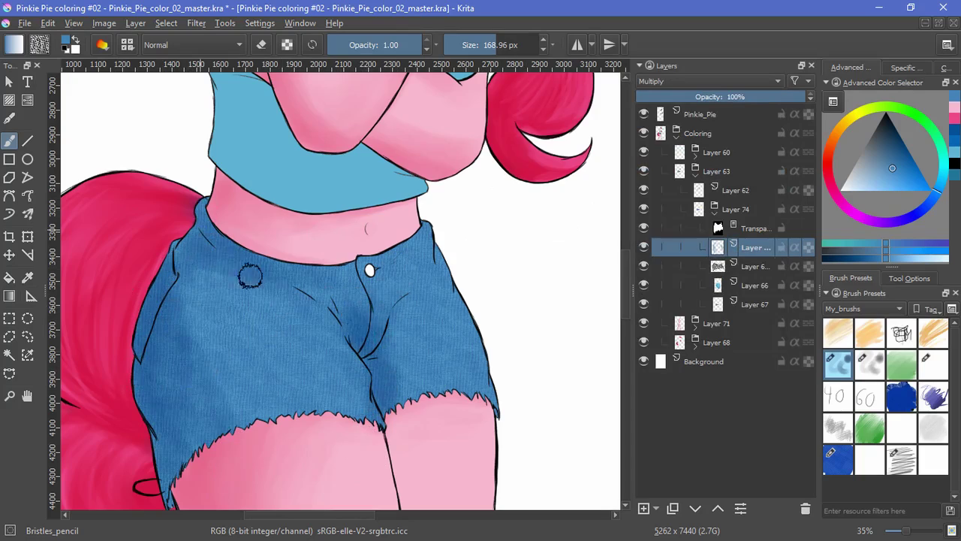
{"action": "mouse_move", "coordinate": [250, 275]}
{"action": "left_mouse_down"}
{"action": "mouse_move", "coordinate": [188, 266]}
{"action": "mouse_move", "coordinate": [208, 408]}
{"action": "mouse_move", "coordinate": [161, 488]}
{"action": "mouse_move", "coordinate": [169, 327]}
{"action": "mouse_move", "coordinate": [140, 326]}
{"action": "mouse_move", "coordinate": [210, 476]}
{"action": "mouse_move", "coordinate": [241, 356]}
{"action": "left_mouse_up"}
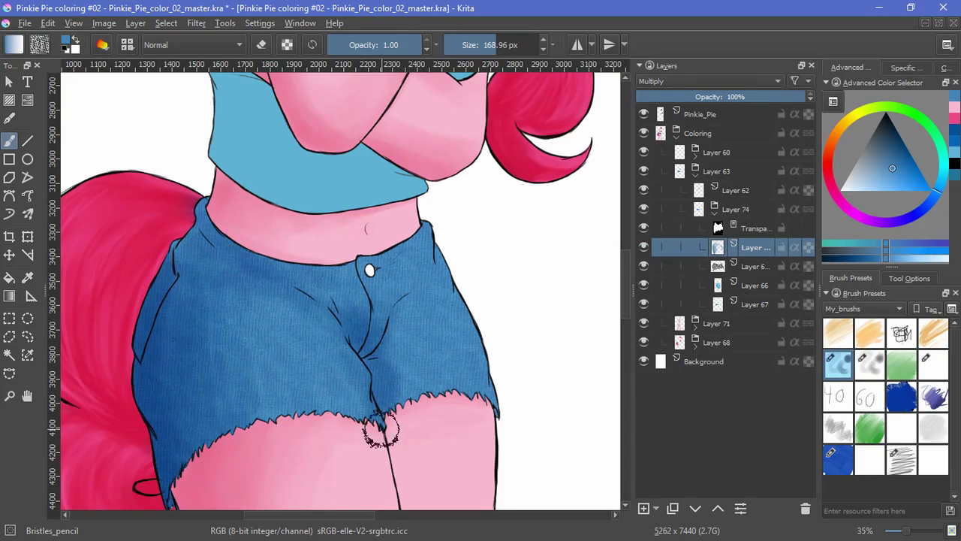
{"action": "mouse_move", "coordinate": [390, 324]}
{"action": "left_mouse_down"}
{"action": "mouse_move", "coordinate": [387, 309]}
{"action": "mouse_move", "coordinate": [406, 368]}
{"action": "mouse_move", "coordinate": [375, 289]}
{"action": "left_mouse_up"}
{"action": "mouse_move", "coordinate": [341, 276]}
{"action": "left_mouse_down"}
{"action": "mouse_move", "coordinate": [269, 275]}
{"action": "mouse_move", "coordinate": [195, 172]}
{"action": "mouse_move", "coordinate": [316, 401]}
{"action": "mouse_move", "coordinate": [366, 250]}
{"action": "mouse_move", "coordinate": [298, 125]}
{"action": "mouse_move", "coordinate": [253, 266]}
{"action": "left_mouse_up"}
{"action": "left_click_drag", "start_coordinate": [253, 266], "coordinate": [302, 219]}
{"action": "mouse_move", "coordinate": [285, 270]}
{"action": "left_mouse_down"}
{"action": "mouse_move", "coordinate": [296, 275]}
{"action": "mouse_move", "coordinate": [154, 295]}
{"action": "left_mouse_up"}
{"action": "left_click_drag", "start_coordinate": [154, 295], "coordinate": [309, 223]}
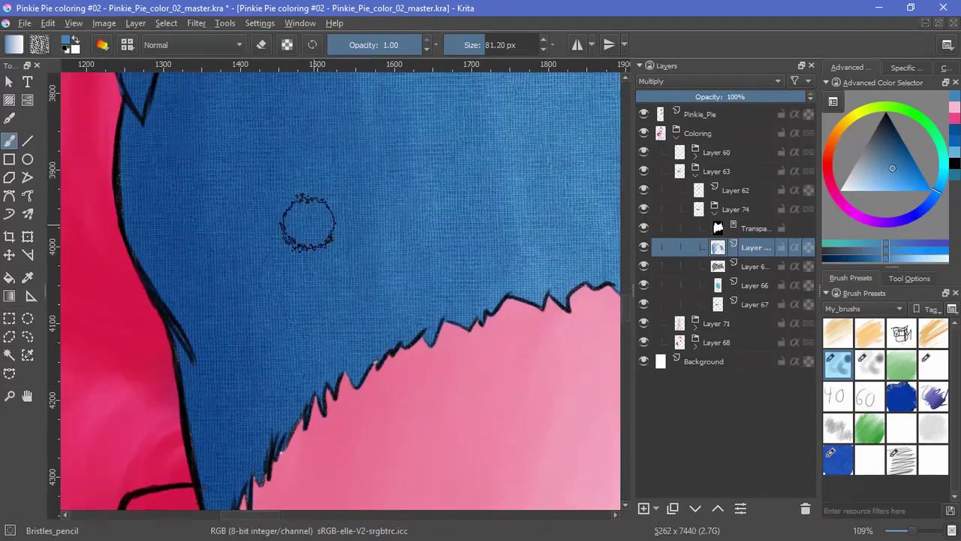
Step: Deepen the blue shadows near the torn hem, outer hip and side pocket with an 81.20 px brush
{"action": "left_click_drag", "start_coordinate": [256, 269], "coordinate": [227, 300]}
{"action": "left_click_drag", "start_coordinate": [259, 143], "coordinate": [292, 437]}
{"action": "left_click_drag", "start_coordinate": [243, 111], "coordinate": [264, 196]}
{"action": "mouse_move", "coordinate": [311, 144]}
{"action": "left_mouse_down"}
{"action": "mouse_move", "coordinate": [258, 302]}
{"action": "mouse_move", "coordinate": [304, 127]}
{"action": "mouse_move", "coordinate": [229, 311]}
{"action": "left_mouse_up"}
{"action": "mouse_move", "coordinate": [239, 291]}
{"action": "left_mouse_down"}
{"action": "mouse_move", "coordinate": [393, 419]}
{"action": "mouse_move", "coordinate": [216, 301]}
{"action": "mouse_move", "coordinate": [367, 489]}
{"action": "left_mouse_up"}
{"action": "left_click_drag", "start_coordinate": [504, 450], "coordinate": [464, 401]}
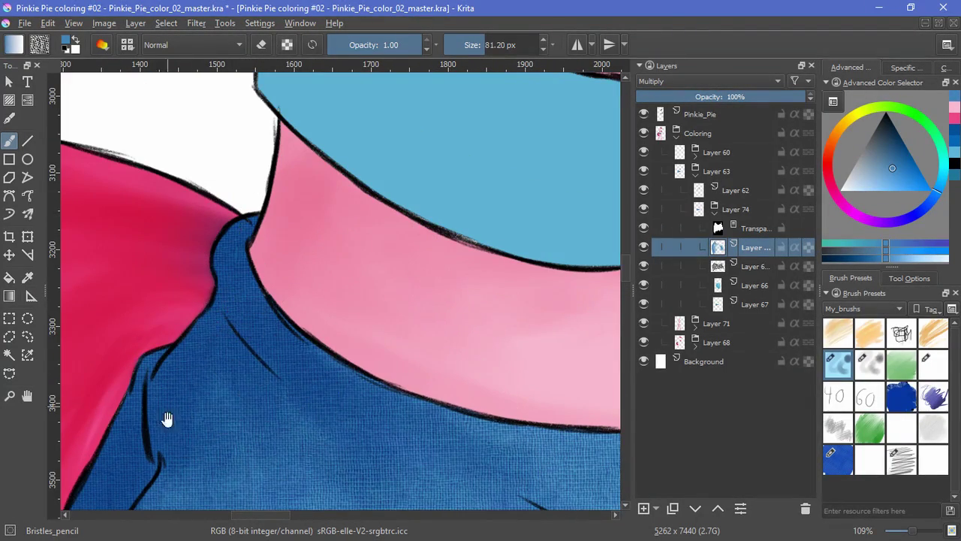
Step: Paint more blue shadows around the shorts' hip and upper leg, and blend them with the Bristles_pencil_smug brush
{"action": "left_click_drag", "start_coordinate": [167, 419], "coordinate": [228, 269]}
{"action": "left_click_drag", "start_coordinate": [171, 492], "coordinate": [218, 337]}
{"action": "left_click_drag", "start_coordinate": [291, 217], "coordinate": [401, 365]}
{"action": "left_click_drag", "start_coordinate": [309, 305], "coordinate": [309, 480]}
{"action": "left_click_drag", "start_coordinate": [341, 324], "coordinate": [291, 247]}
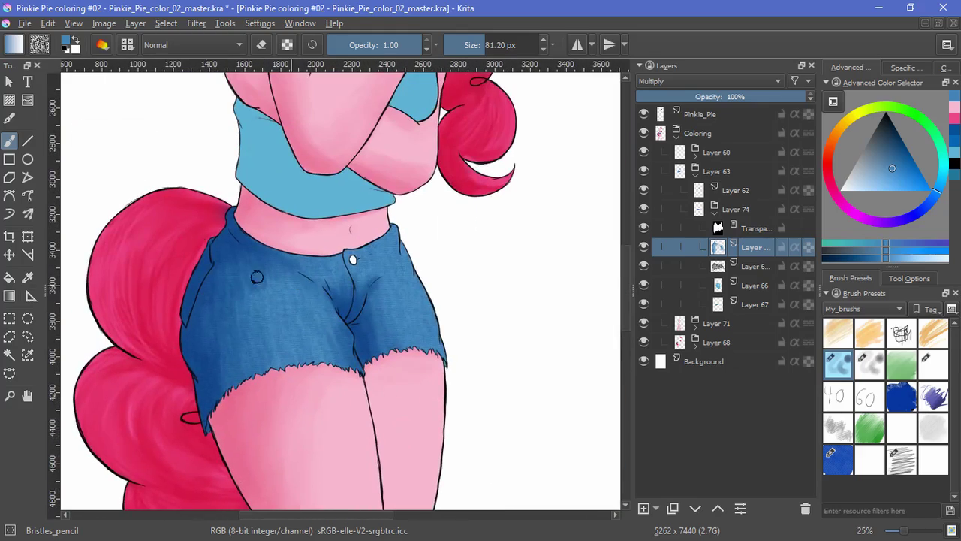
{"action": "left_click_drag", "start_coordinate": [248, 285], "coordinate": [272, 315]}
{"action": "left_click", "coordinate": [869, 365]}
Step: Add a Screen paint layer above the shorts' shadow layer, paint blue highlights with Bristles_pencil at 164.47 px, and blend them
{"action": "left_click", "coordinate": [129, 44]}
{"action": "left_click", "coordinate": [755, 48]}
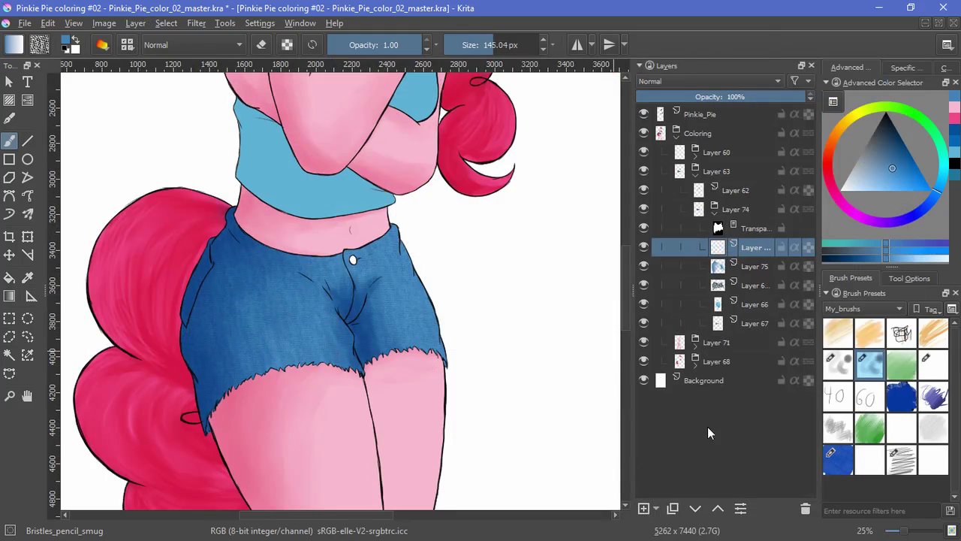
{"action": "left_click", "coordinate": [838, 366]}
{"action": "key", "text": "Insert"}
{"action": "left_click_drag", "start_coordinate": [403, 242], "coordinate": [437, 354]}
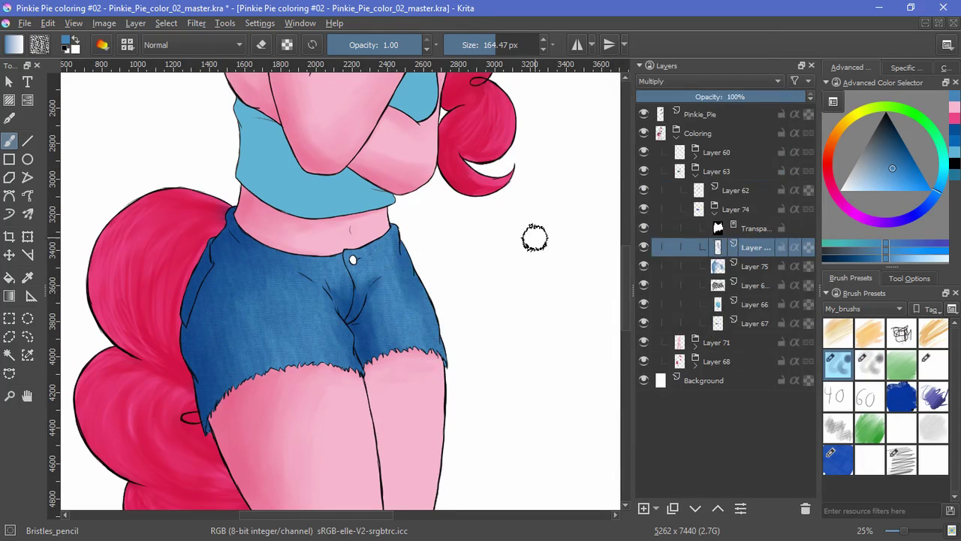
{"action": "left_click", "coordinate": [699, 81]}
{"action": "left_click", "coordinate": [698, 80]}
{"action": "left_click", "coordinate": [676, 137]}
{"action": "left_click_drag", "start_coordinate": [401, 231], "coordinate": [432, 337]}
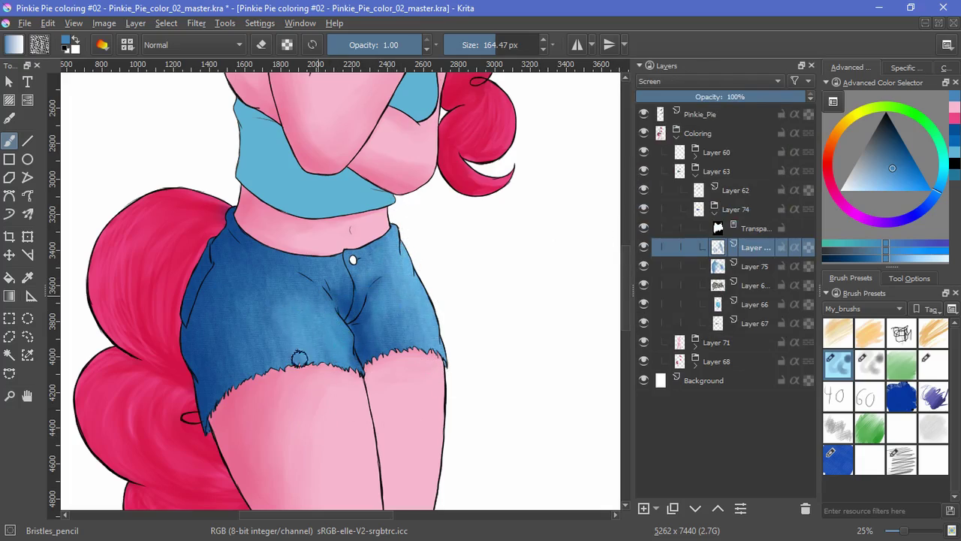
{"action": "key", "text": "slash"}
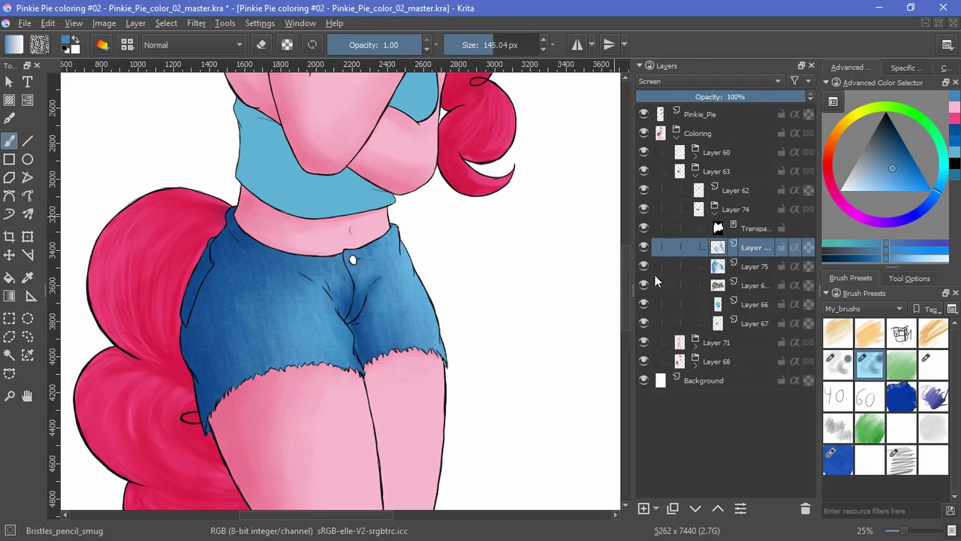
Step: Move the button's Layer 66 out of Layer 74 to directly above that group, and reselect Layer 76
{"action": "left_click", "coordinate": [679, 304]}
{"action": "left_click", "coordinate": [717, 508]}
{"action": "left_click", "coordinate": [717, 508]}
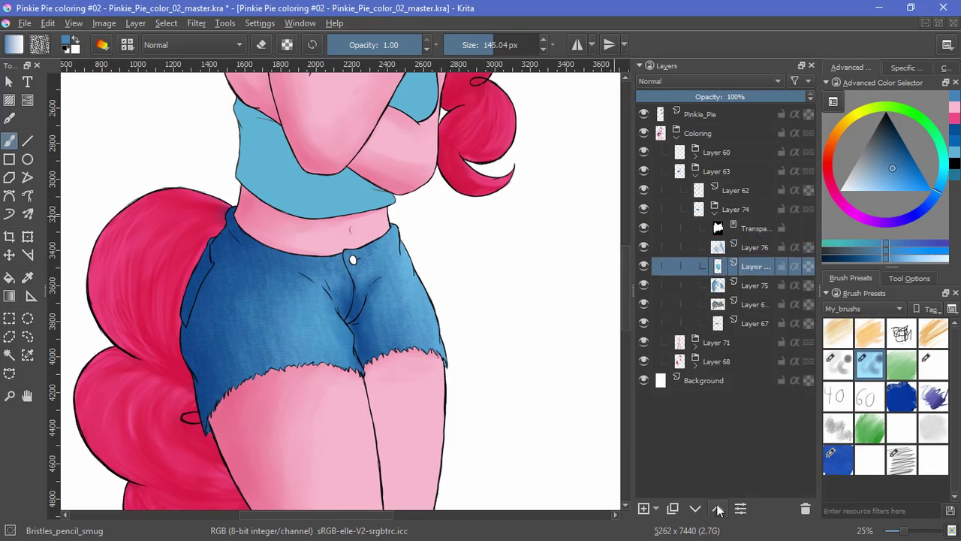
{"action": "left_click", "coordinate": [718, 509]}
{"action": "left_click", "coordinate": [718, 509]}
{"action": "left_click", "coordinate": [718, 508]}
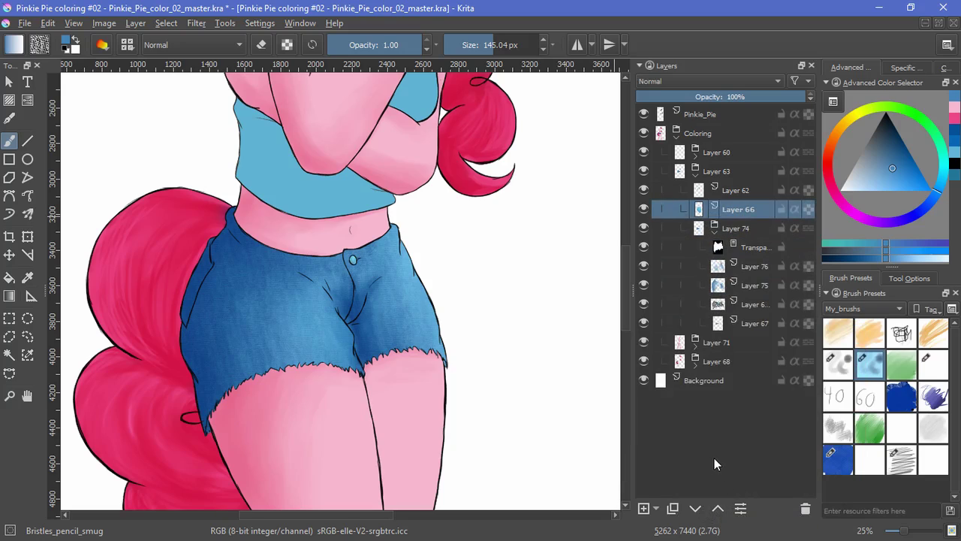
{"action": "left_click", "coordinate": [742, 266]}
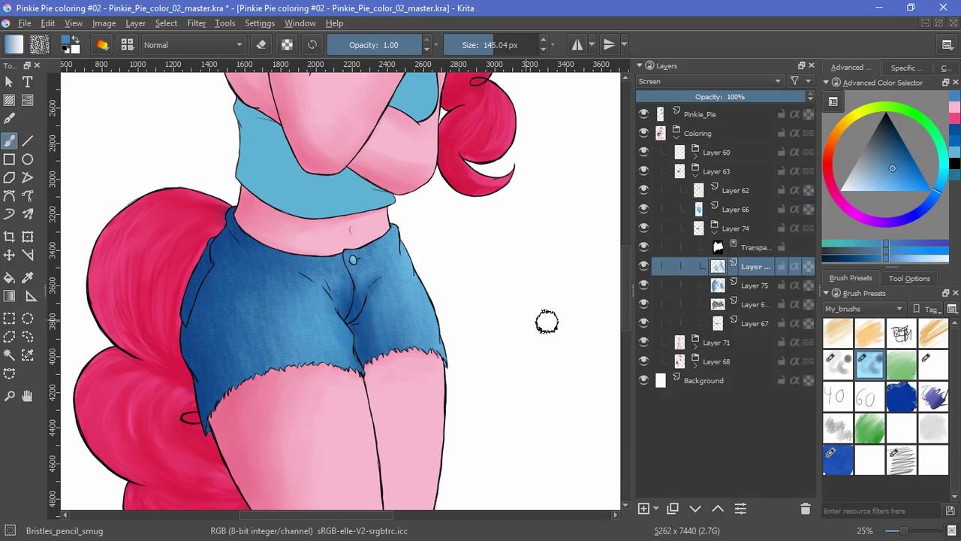
Step: Collapse group Layer 74 and put the tank top's Layer 62 into a new group
{"action": "scroll", "coordinate": [546, 322], "scroll_direction": "down", "scroll_amount": 4}
{"action": "scroll", "coordinate": [486, 299], "scroll_direction": "up", "scroll_amount": 4}
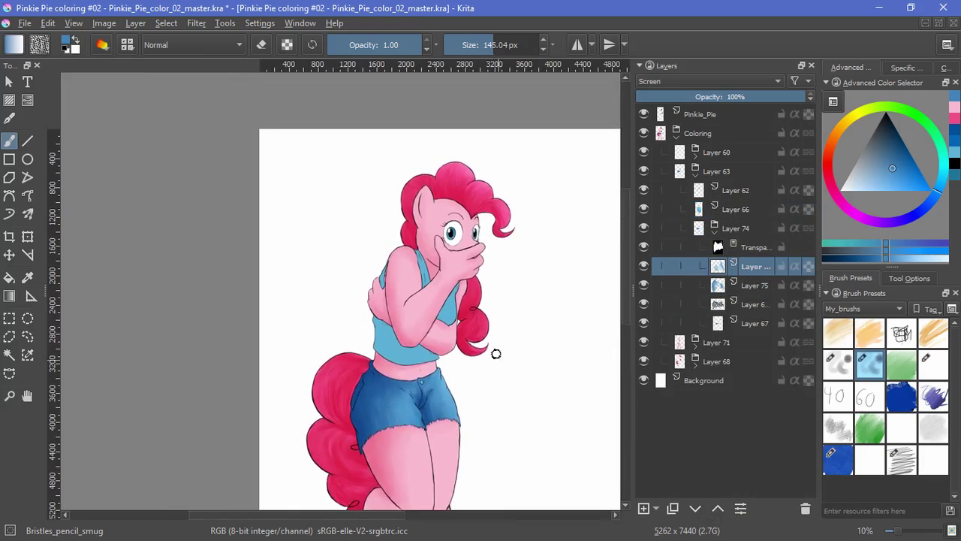
{"action": "left_click", "coordinate": [714, 228]}
{"action": "left_click", "coordinate": [727, 190]}
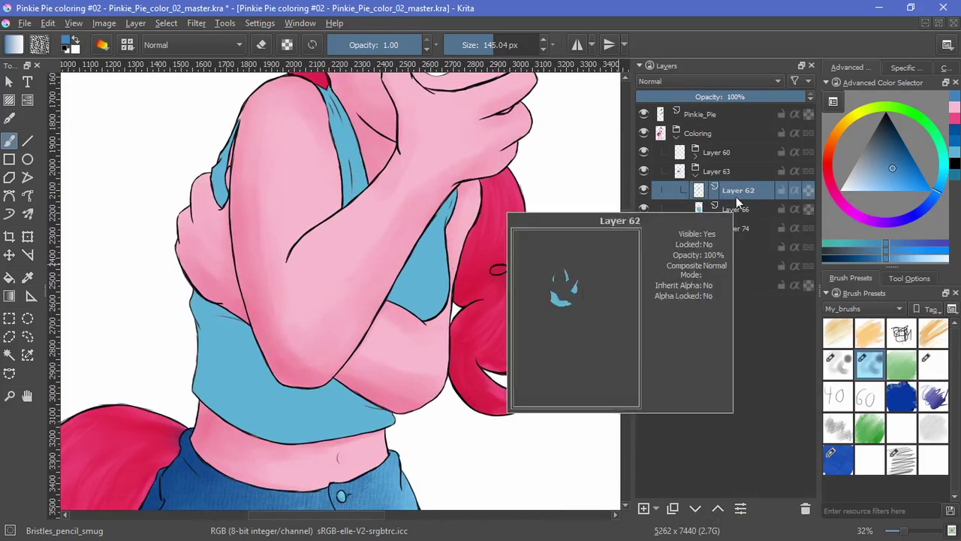
{"action": "key", "text": "ctrl+g"}
Step: Add a transparency mask to the tank top's group from Layer 62's opaque area, and reselect Layer 62
{"action": "left_click", "coordinate": [166, 23]}
{"action": "left_click", "coordinate": [199, 220]}
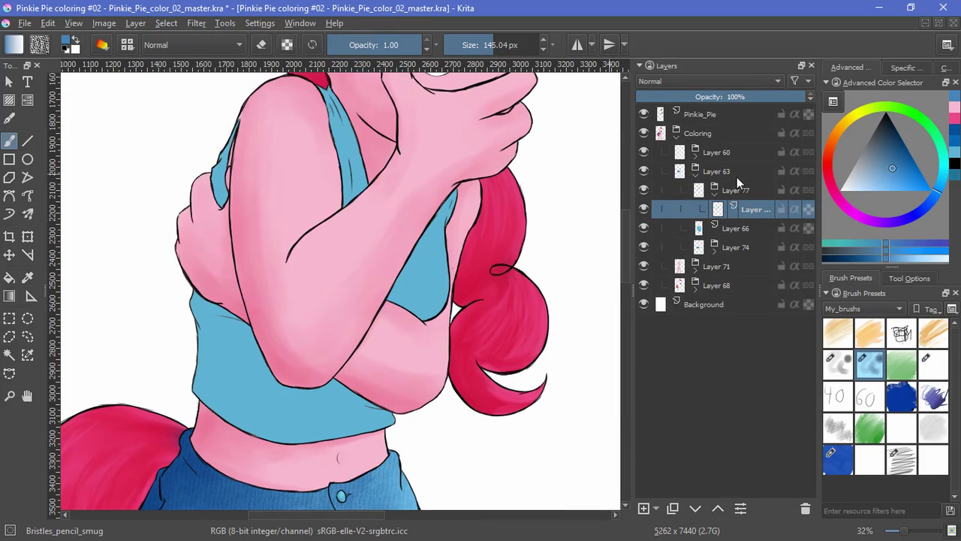
{"action": "left_click", "coordinate": [738, 187]}
{"action": "left_click", "coordinate": [656, 509]}
{"action": "left_click", "coordinate": [689, 472]}
{"action": "left_click", "coordinate": [738, 230]}
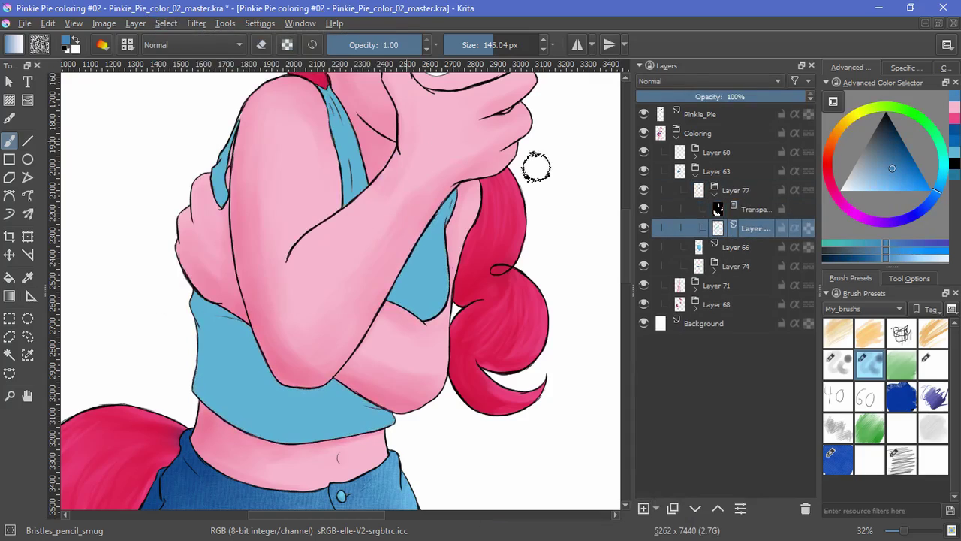
Step: Add a Multiply paint layer above Layer 62, sample the tank top's blue, and switch to the Bristles_pencil brush
{"action": "left_click", "coordinate": [644, 508]}
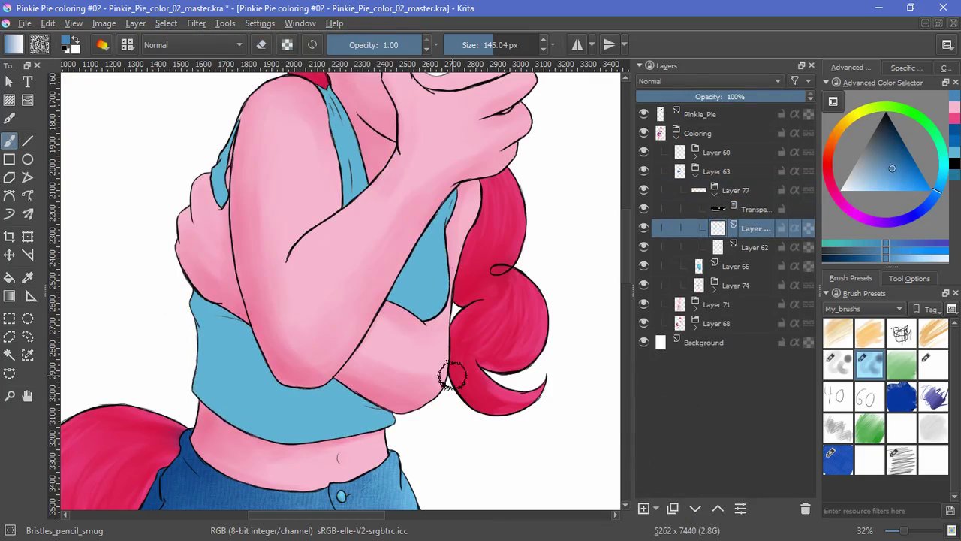
{"action": "left_click", "coordinate": [433, 284], "text": "ctrl"}
{"action": "key", "text": "slash"}
{"action": "left_click", "coordinate": [697, 82]}
{"action": "left_click", "coordinate": [650, 174]}
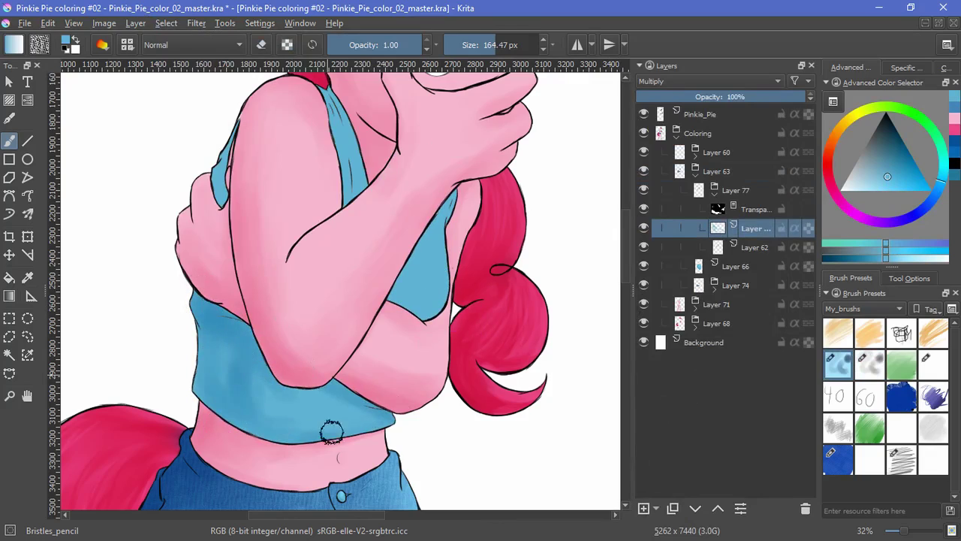
Step: Paint blue shadows over the tank top's waist, straps and chest at 164.47 px, and blend them with Bristles_pencil_smug
{"action": "mouse_move", "coordinate": [225, 410]}
{"action": "left_mouse_down"}
{"action": "mouse_move", "coordinate": [205, 308]}
{"action": "mouse_move", "coordinate": [225, 416]}
{"action": "left_mouse_up"}
{"action": "left_click_drag", "start_coordinate": [219, 154], "coordinate": [222, 199]}
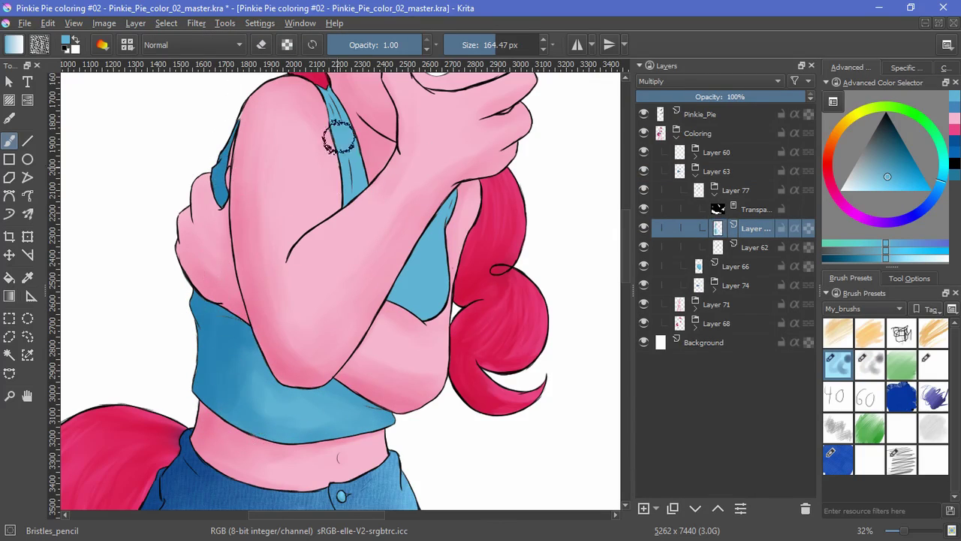
{"action": "left_click_drag", "start_coordinate": [339, 102], "coordinate": [352, 191]}
{"action": "mouse_move", "coordinate": [398, 308]}
{"action": "left_mouse_down"}
{"action": "mouse_move", "coordinate": [441, 291]}
{"action": "mouse_move", "coordinate": [406, 310]}
{"action": "mouse_move", "coordinate": [404, 279]}
{"action": "mouse_move", "coordinate": [435, 233]}
{"action": "mouse_move", "coordinate": [401, 312]}
{"action": "left_mouse_up"}
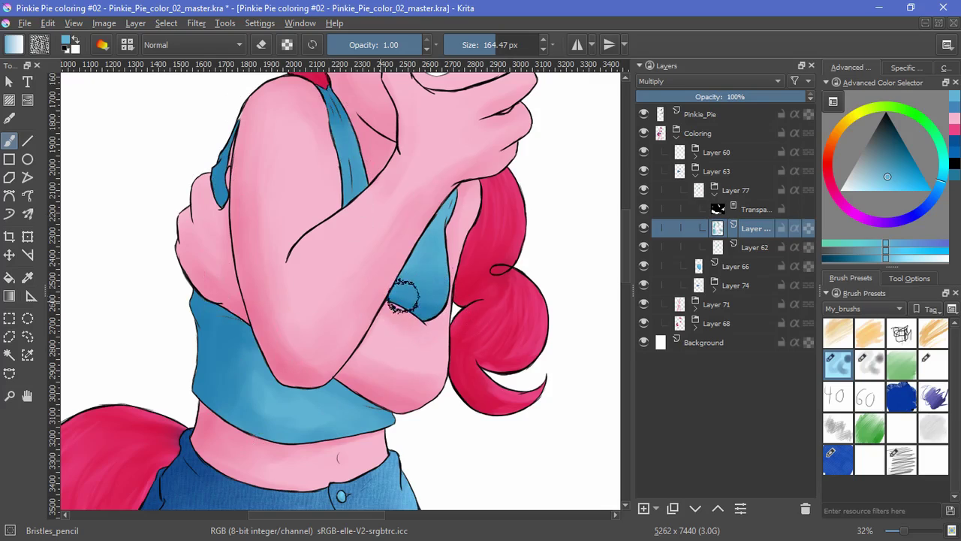
{"action": "key", "text": "slash"}
{"action": "mouse_move", "coordinate": [394, 288]}
{"action": "left_mouse_down"}
{"action": "mouse_move", "coordinate": [408, 309]}
{"action": "mouse_move", "coordinate": [427, 287]}
{"action": "mouse_move", "coordinate": [391, 299]}
{"action": "left_mouse_up"}
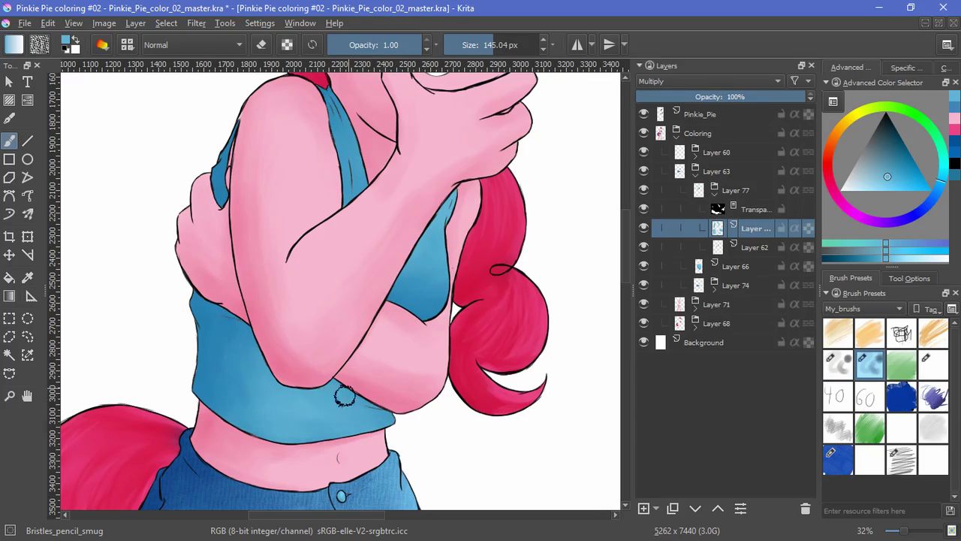
{"action": "scroll", "coordinate": [413, 397], "scroll_direction": "down", "scroll_amount": 5}
Step: Add a Screen paint layer above Layer 78 and choose the Bristles_pencil brush with the tank top's blue
{"action": "left_click", "coordinate": [644, 508]}
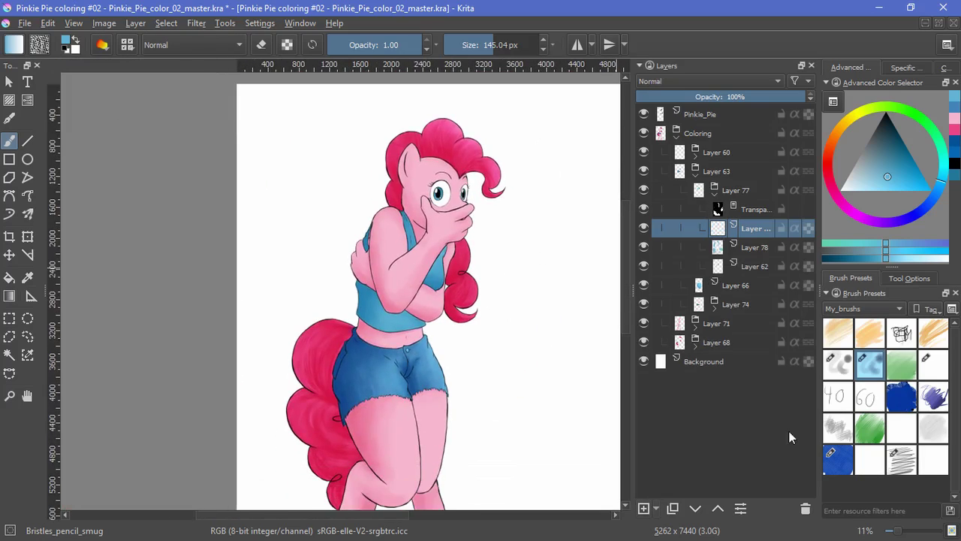
{"action": "left_click", "coordinate": [838, 366]}
{"action": "left_click", "coordinate": [690, 82]}
{"action": "left_click", "coordinate": [688, 216]}
{"action": "left_click", "coordinate": [516, 173], "text": "ctrl"}
{"action": "left_click", "coordinate": [954, 104]}
{"action": "scroll", "coordinate": [444, 264], "scroll_direction": "up", "scroll_amount": 5}
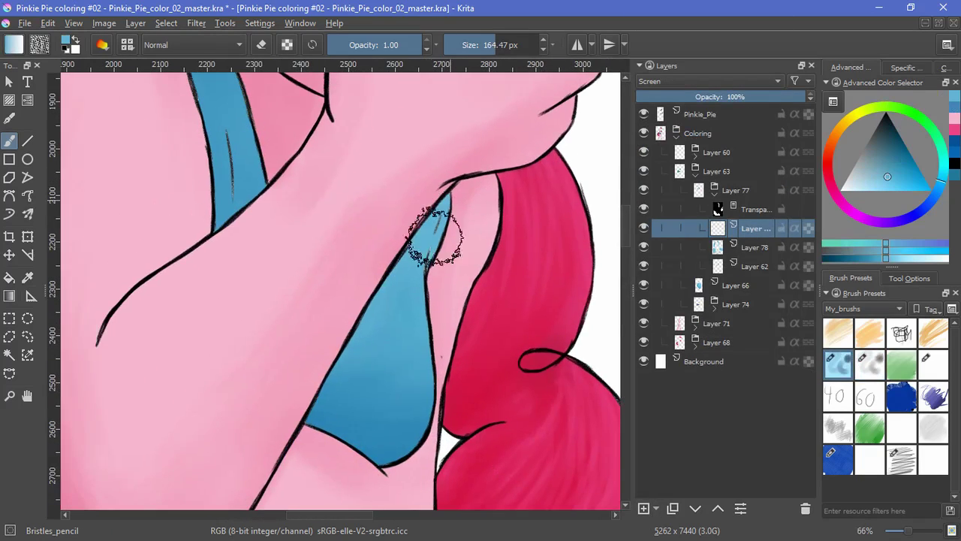
Step: Paint light blue highlights on the tank top's chest, lower hem and front strap at 164.47 px, and blend them with Bristles_pencil_smug
{"action": "mouse_move", "coordinate": [436, 236]}
{"action": "left_mouse_down"}
{"action": "mouse_move", "coordinate": [384, 345]}
{"action": "mouse_move", "coordinate": [376, 288]}
{"action": "left_mouse_up"}
{"action": "scroll", "coordinate": [456, 375], "scroll_direction": "down", "scroll_amount": 3}
{"action": "left_click_drag", "start_coordinate": [456, 376], "coordinate": [473, 322]}
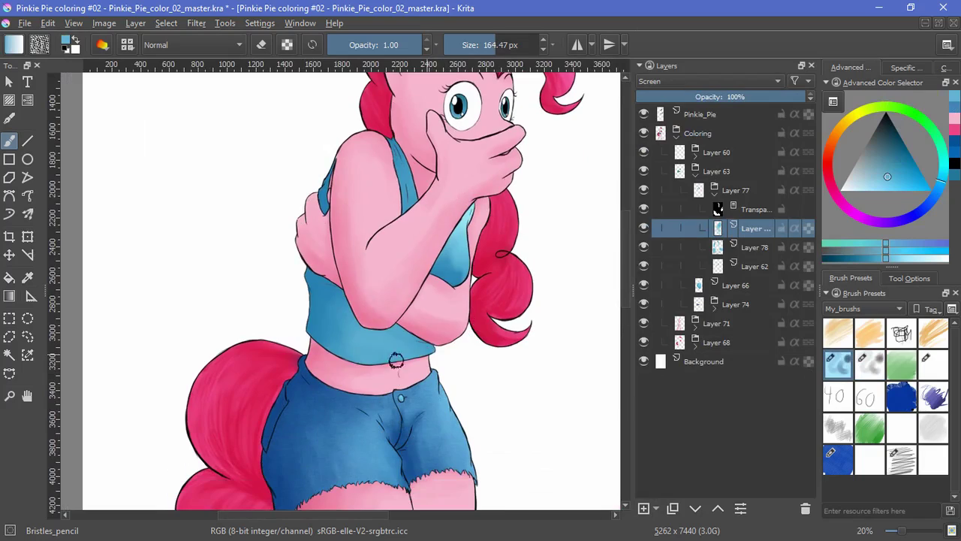
{"action": "left_click", "coordinate": [870, 366]}
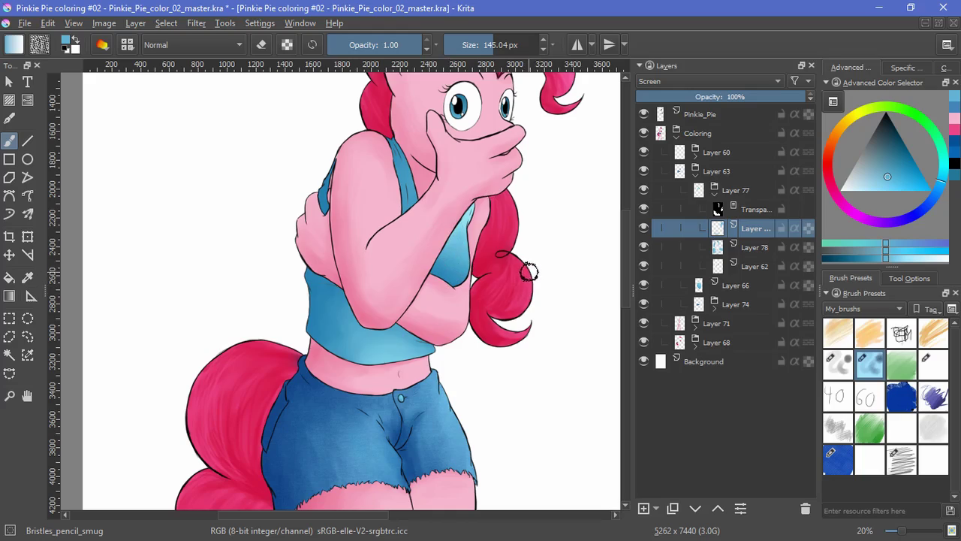
{"action": "left_click", "coordinate": [841, 365]}
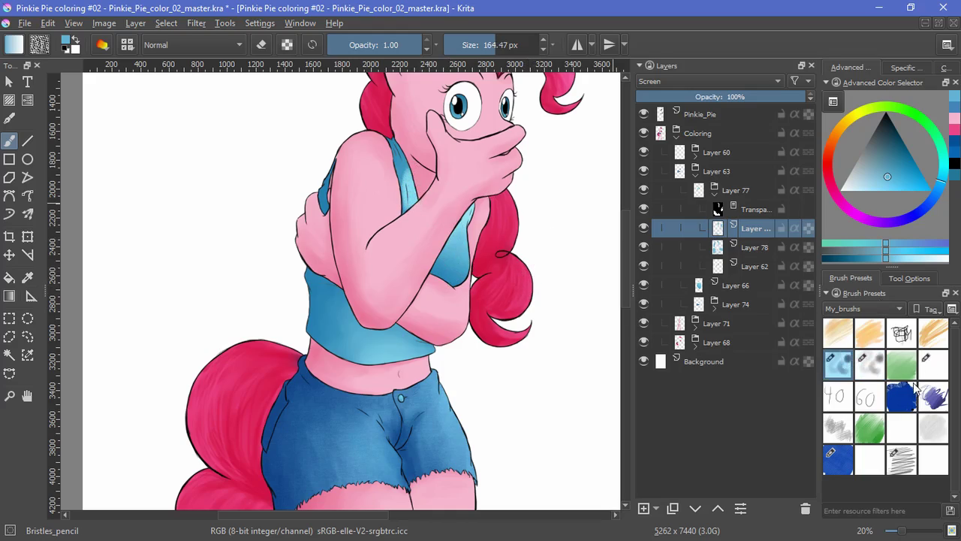
{"action": "key", "text": "slash"}
Step: Save the Pinkie_Pie_color_02_master.kra document
{"action": "key", "text": "2"}
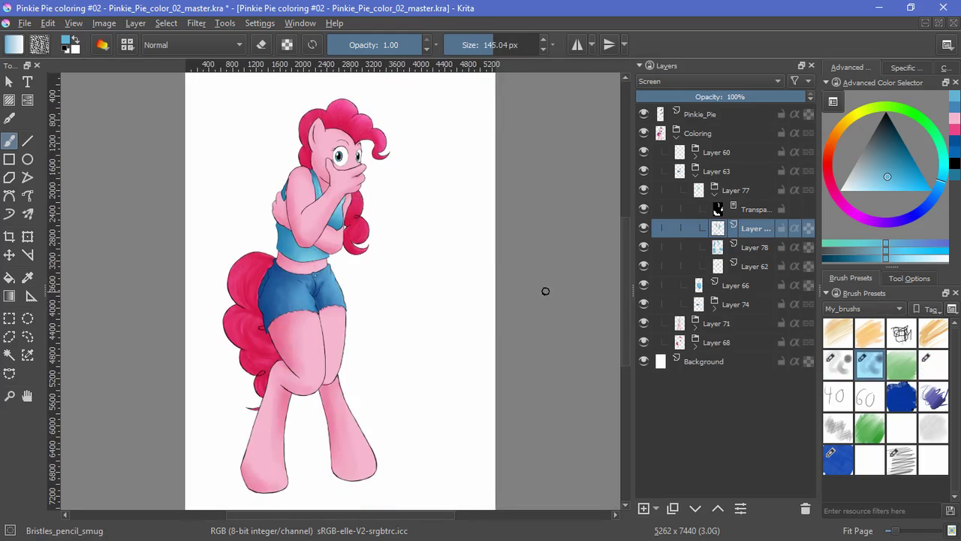
{"action": "key", "text": "ctrl+s"}
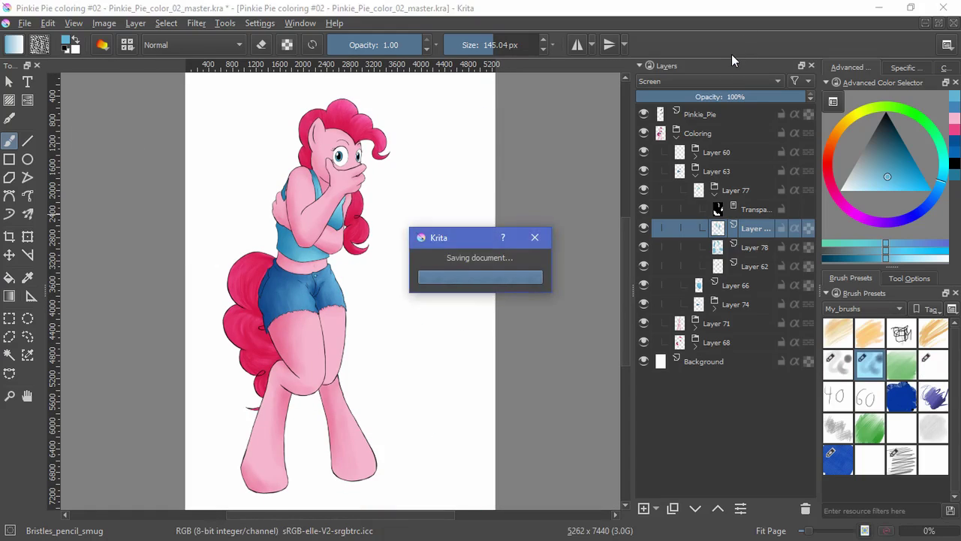